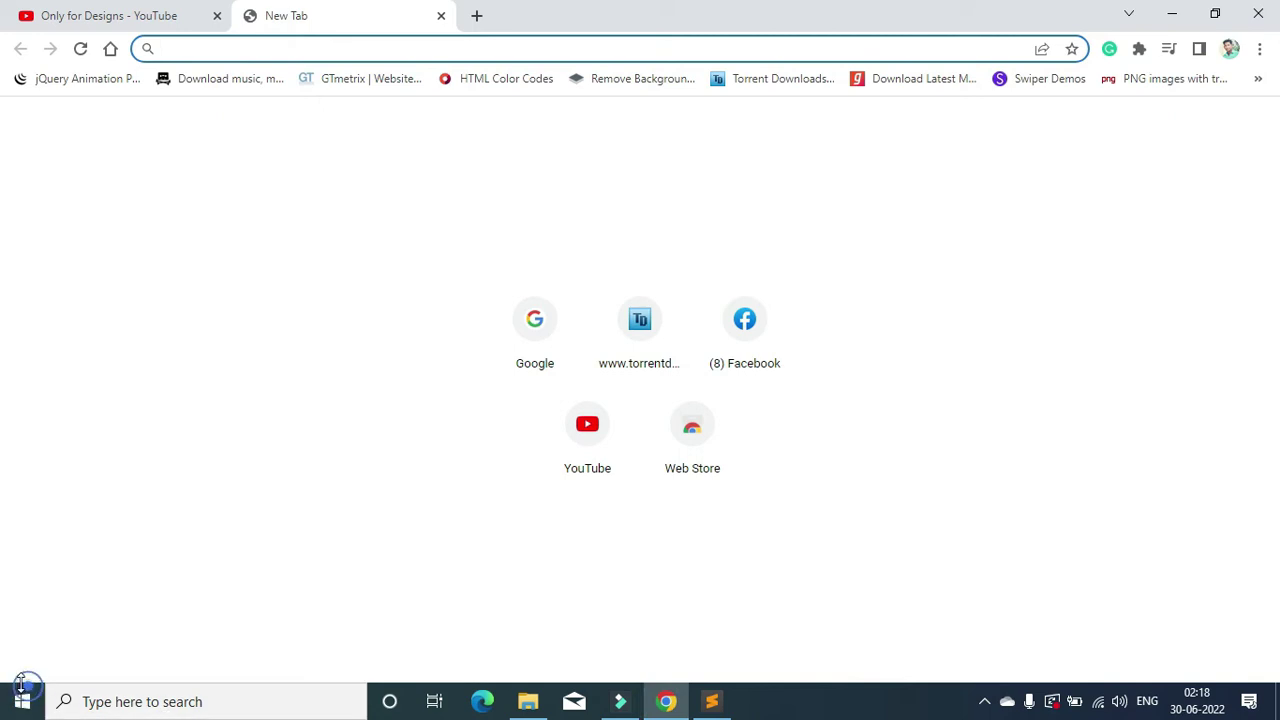
Step: Search 'xaa' from the Start menu and launch XAMPP Control Panel
left_click(34, 708)
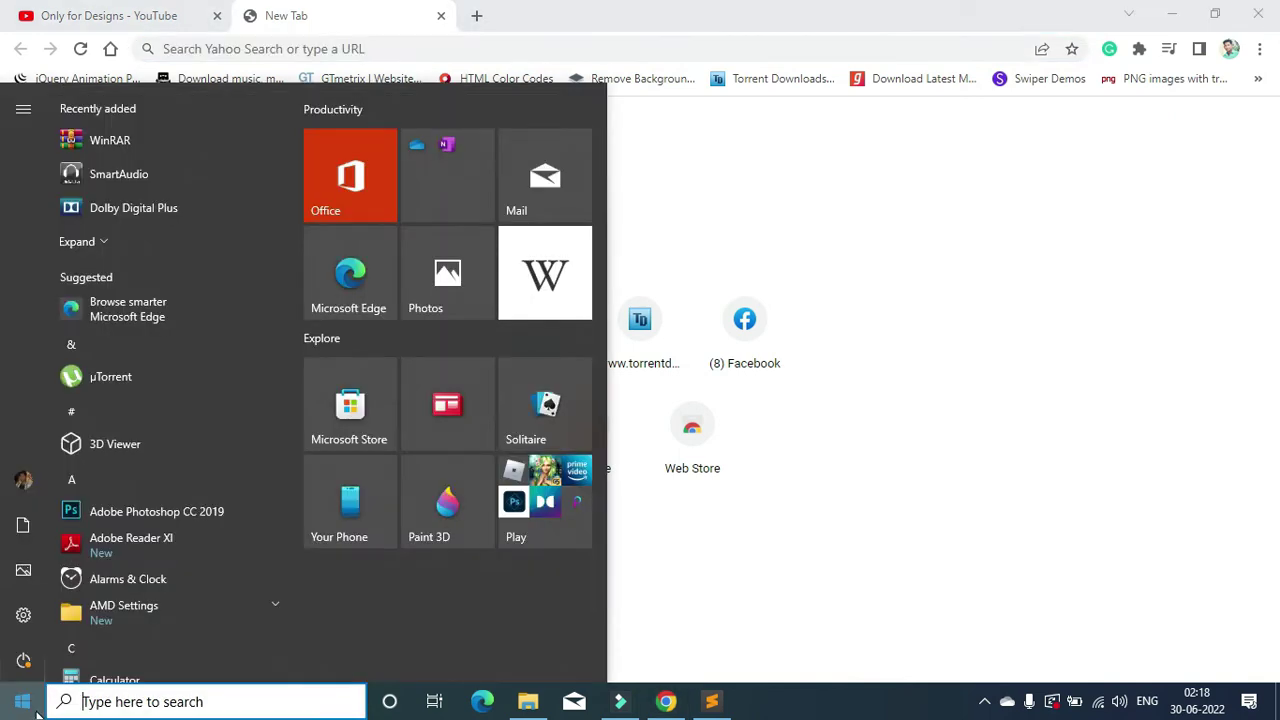
scroll(138, 383, "down", 5)
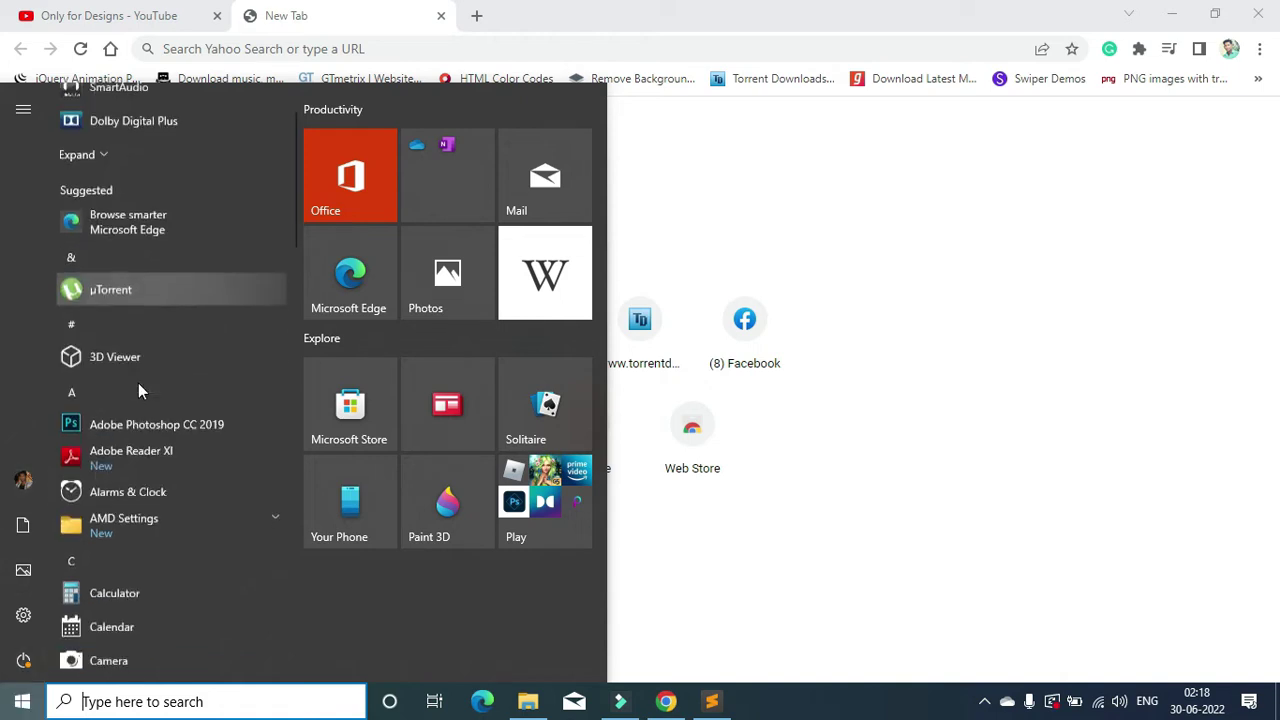
left_click(126, 701)
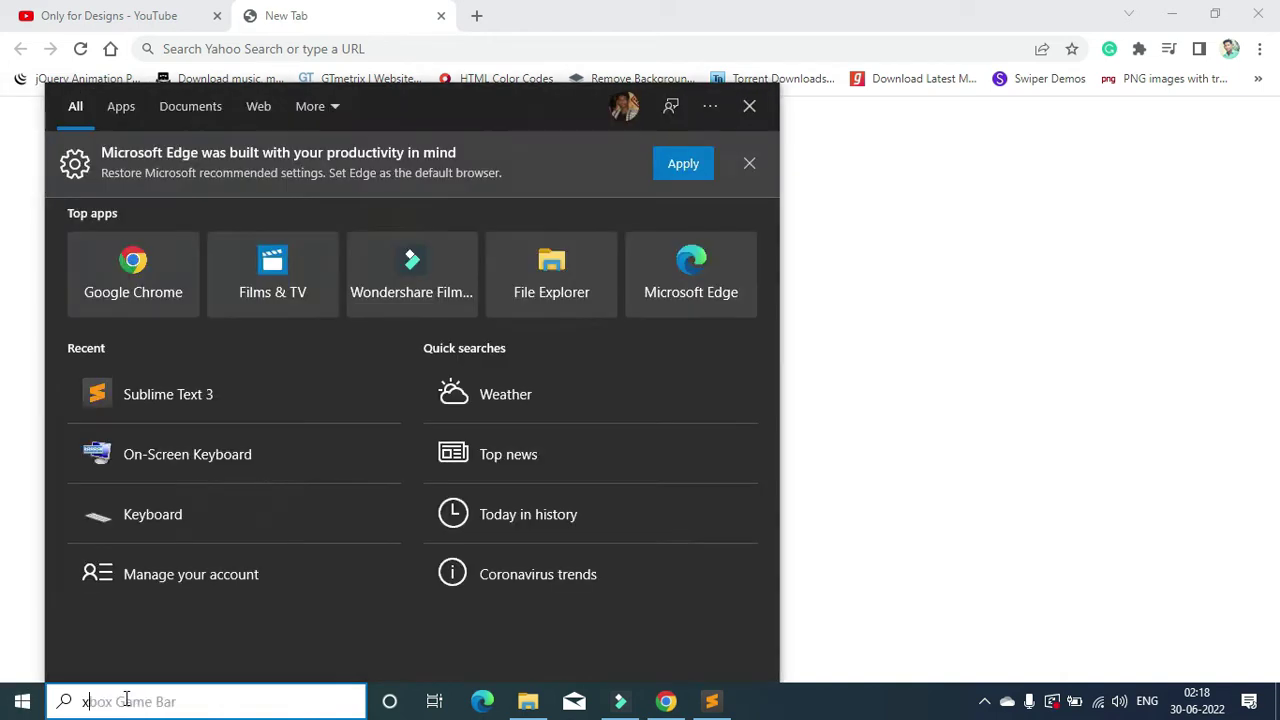
type("xaa")
left_click(165, 190)
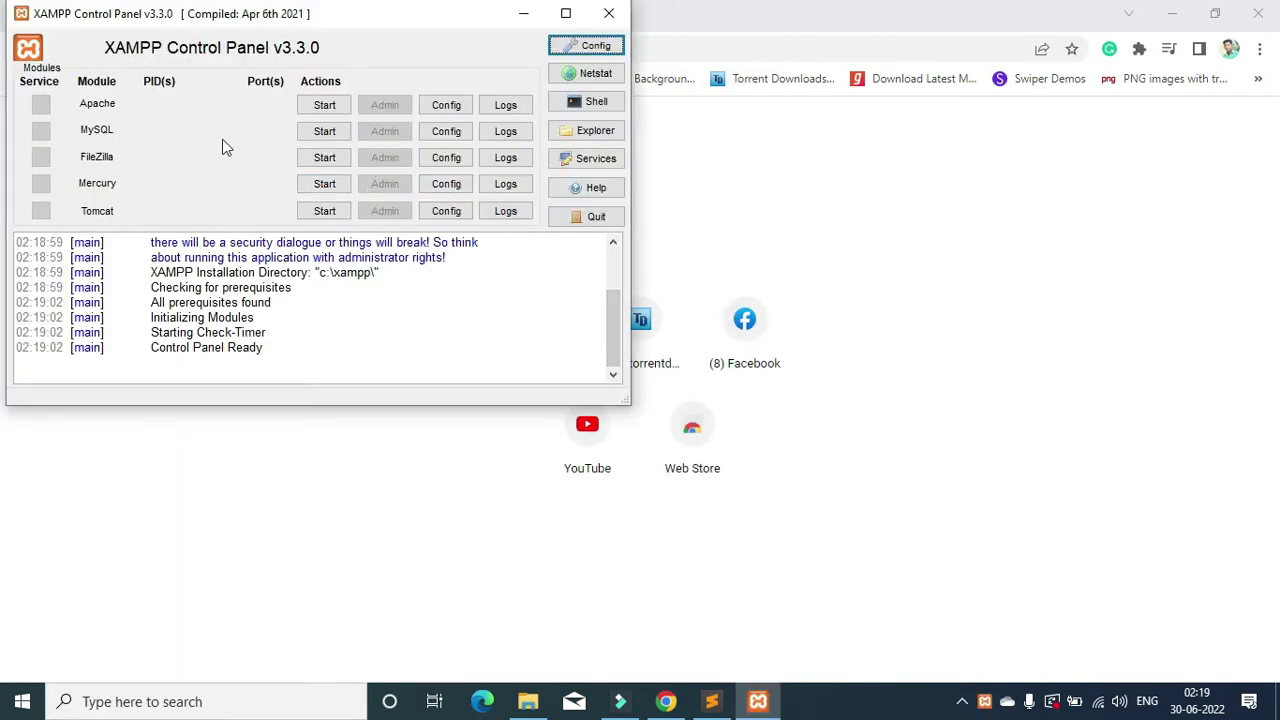
Step: Start Apache and MySQL, close XAMPP, and load localhost/phpmyadmin in the browser
left_click(322, 106)
left_click(320, 131)
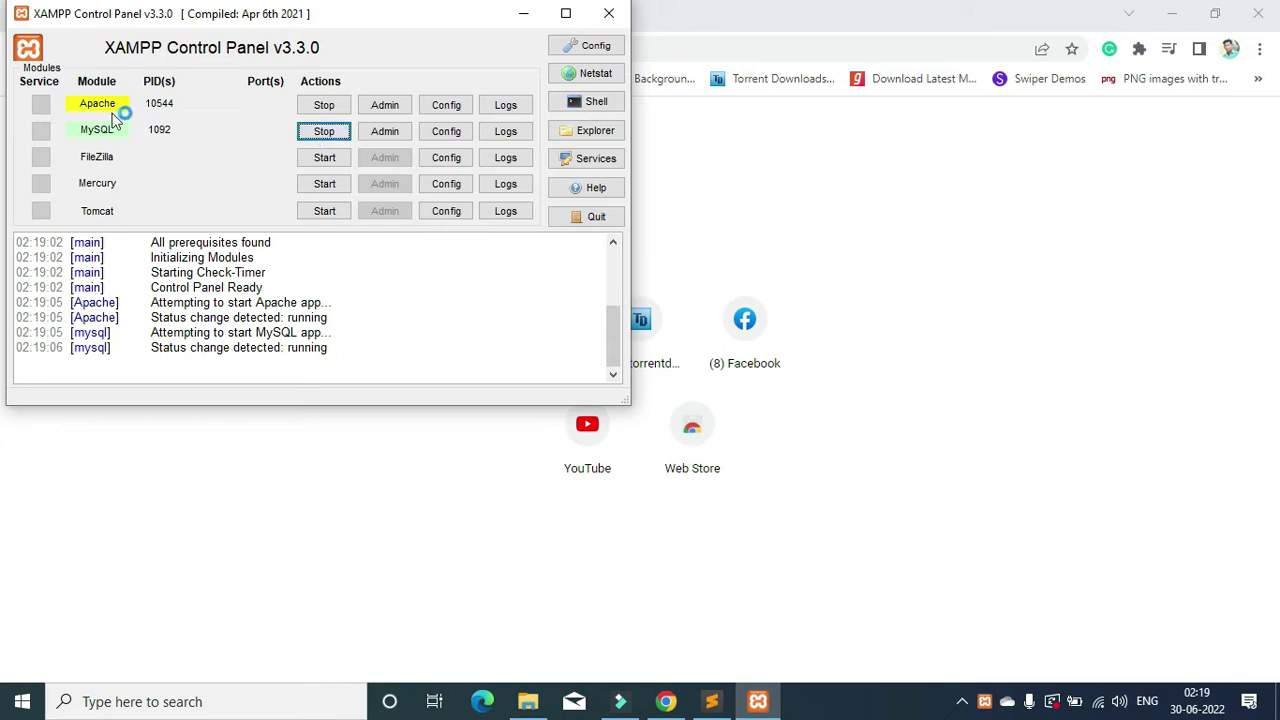
left_click(609, 13)
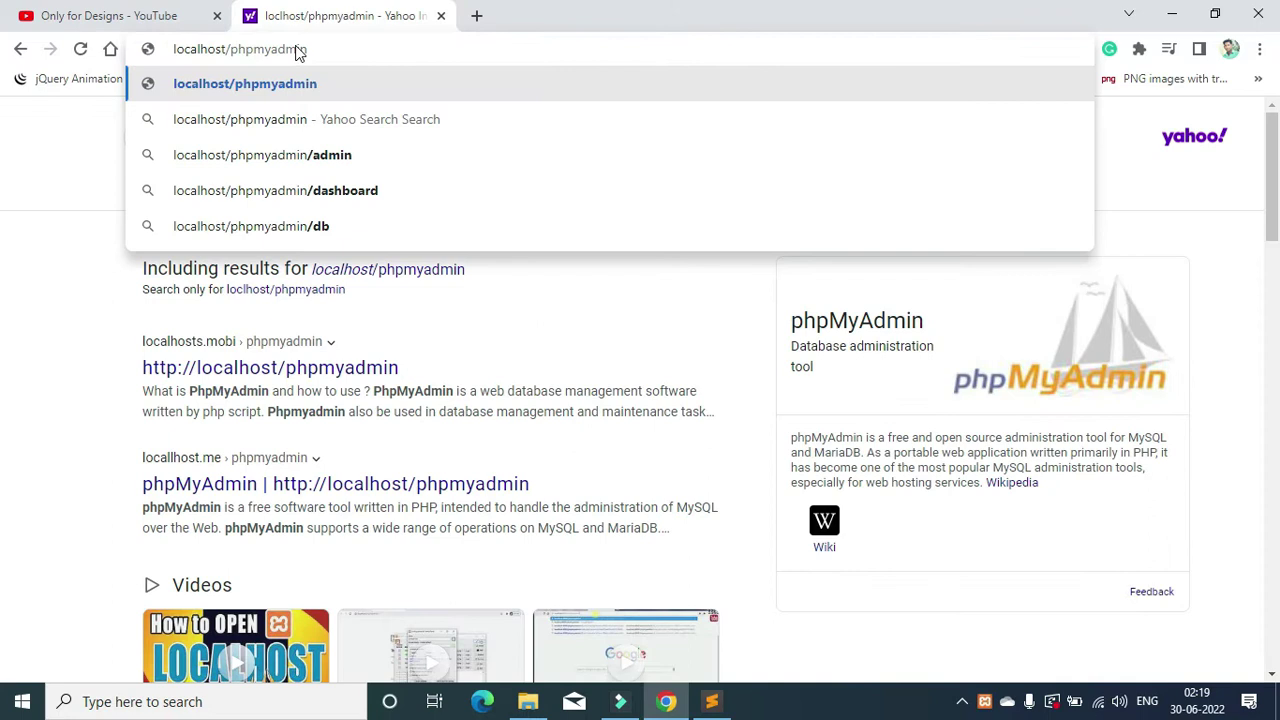
key("Return")
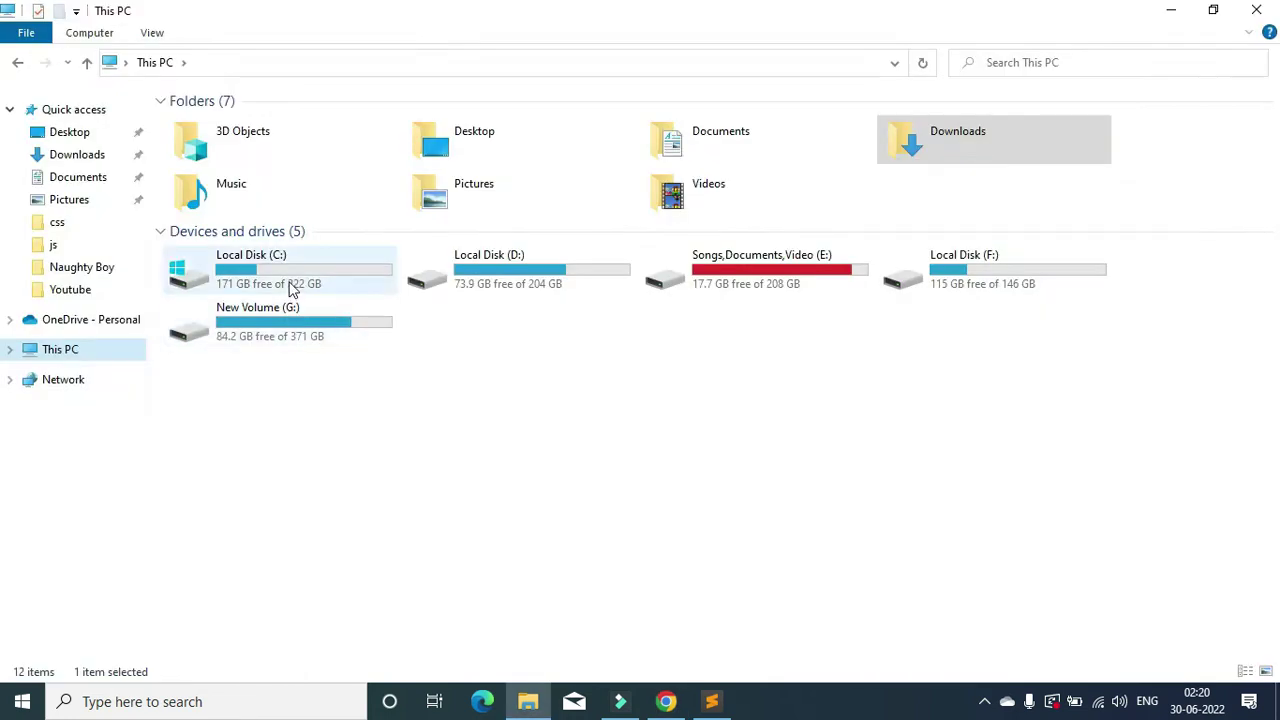
Step: Browse into the C:\xampp\htdocs\woocommerce folder in File Explorer
double_click(289, 286)
double_click(242, 261)
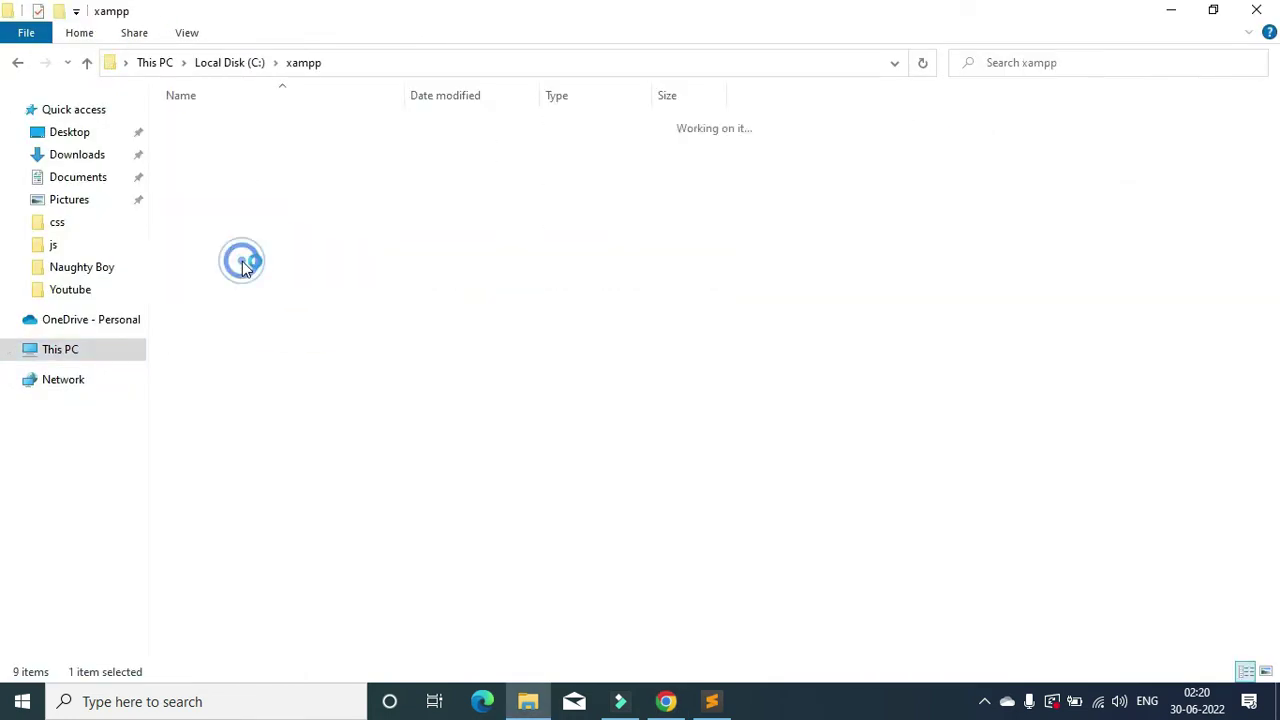
double_click(205, 221)
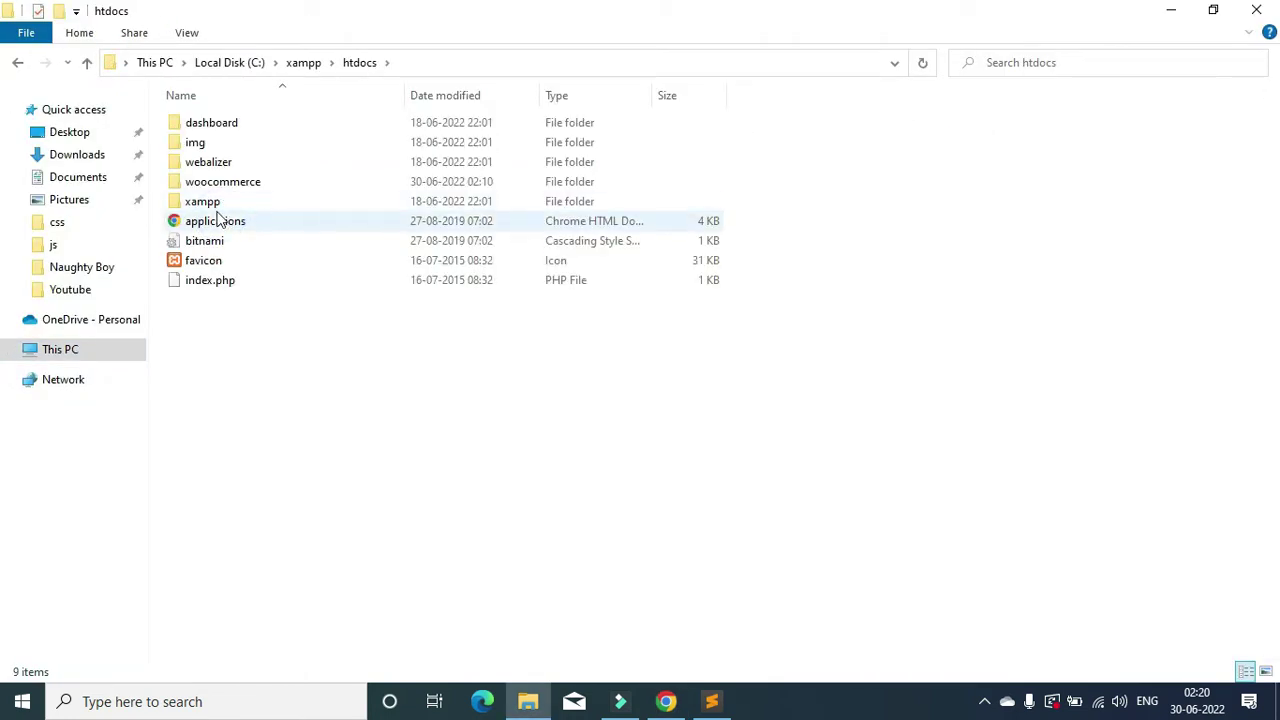
double_click(214, 182)
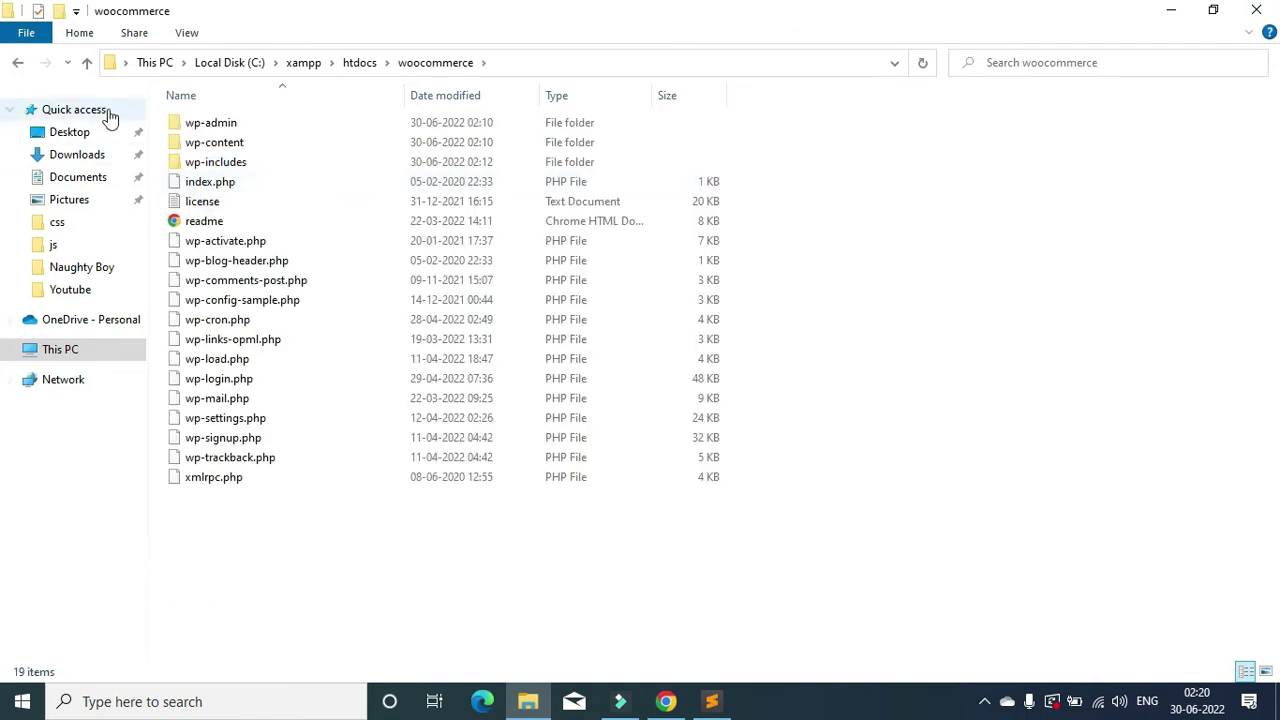
left_click(18, 63)
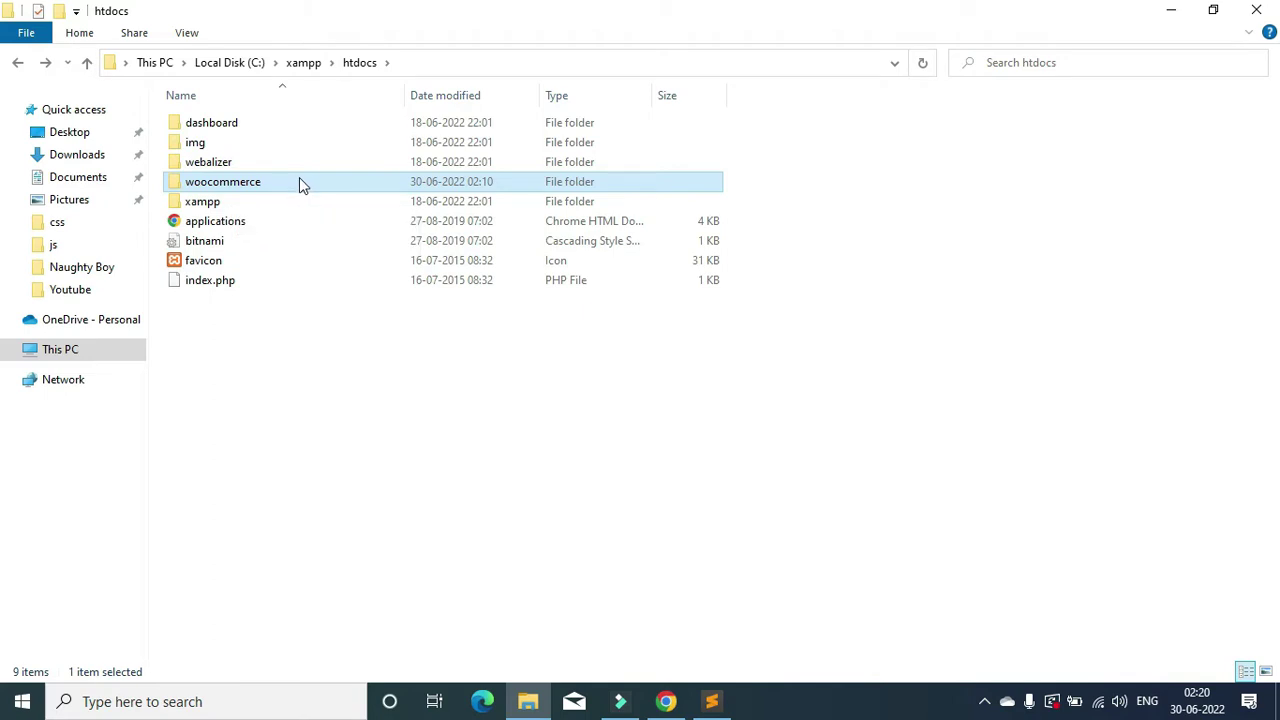
double_click(298, 181)
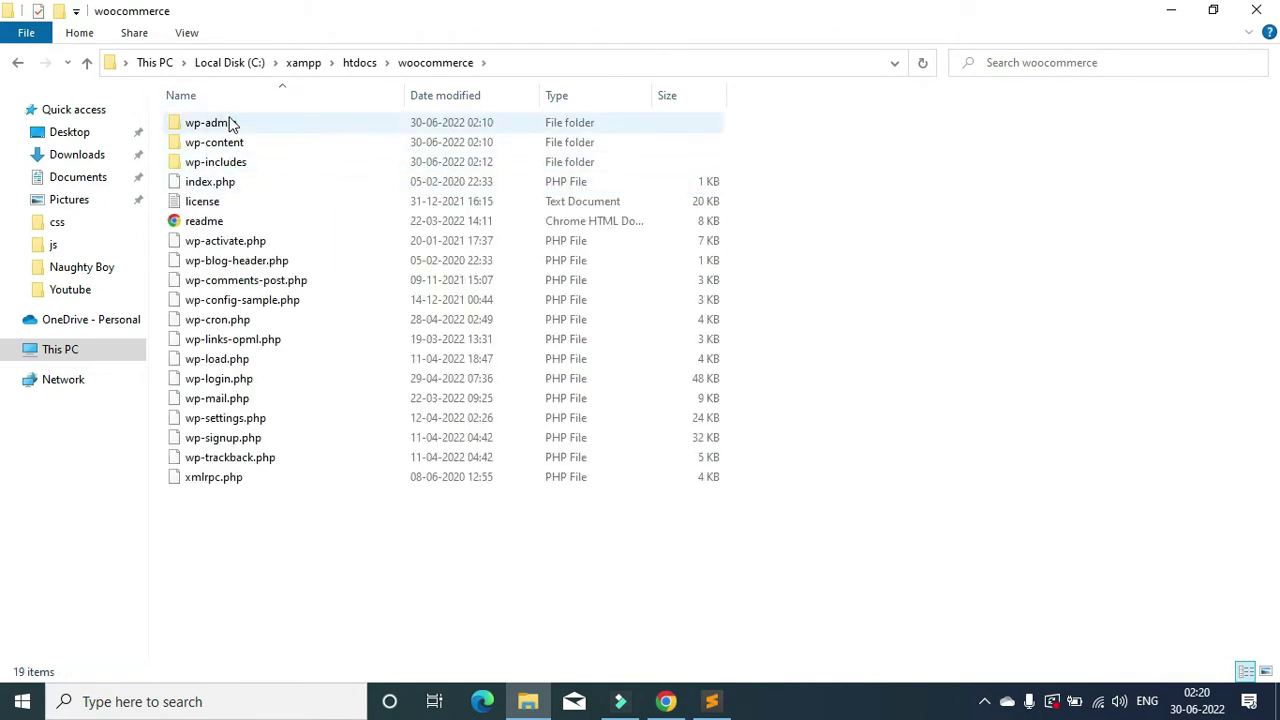
Step: Select the WordPress files inside woocommerce, then go back up to htdocs
left_click_drag(280, 494, 246, 94)
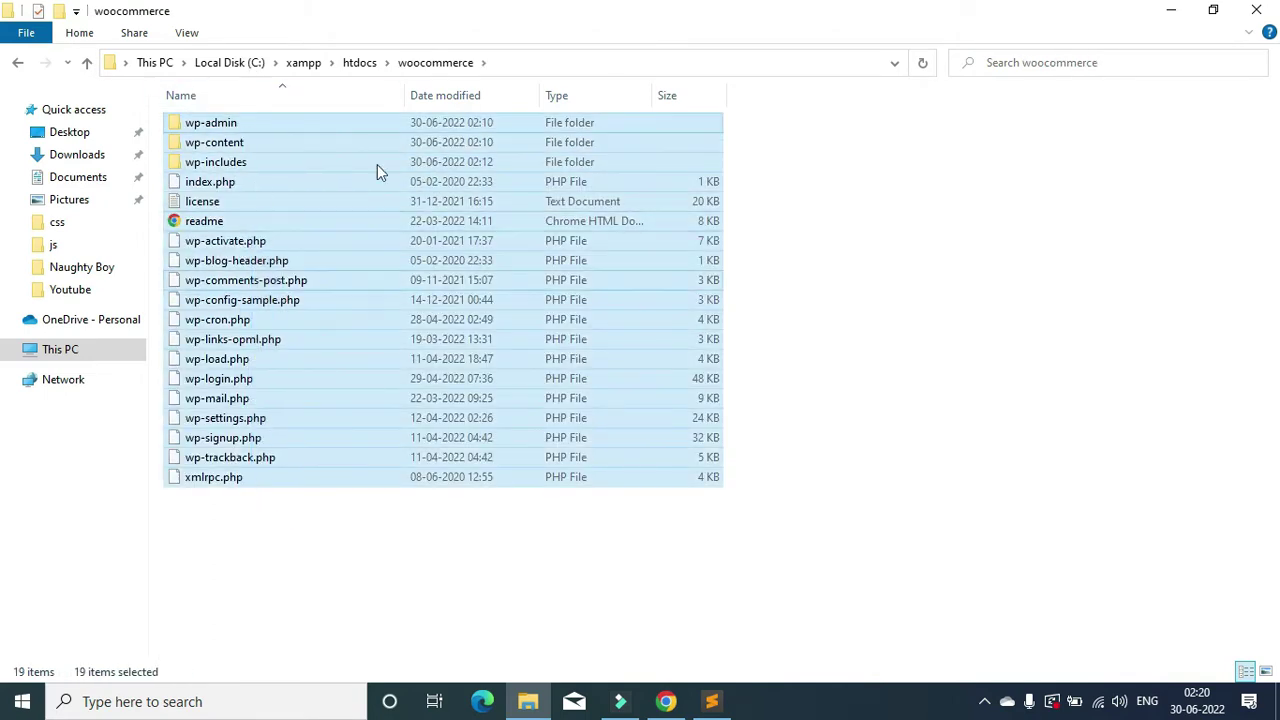
left_click_drag(774, 139, 436, 606)
left_click(457, 566)
key("alt+Up")
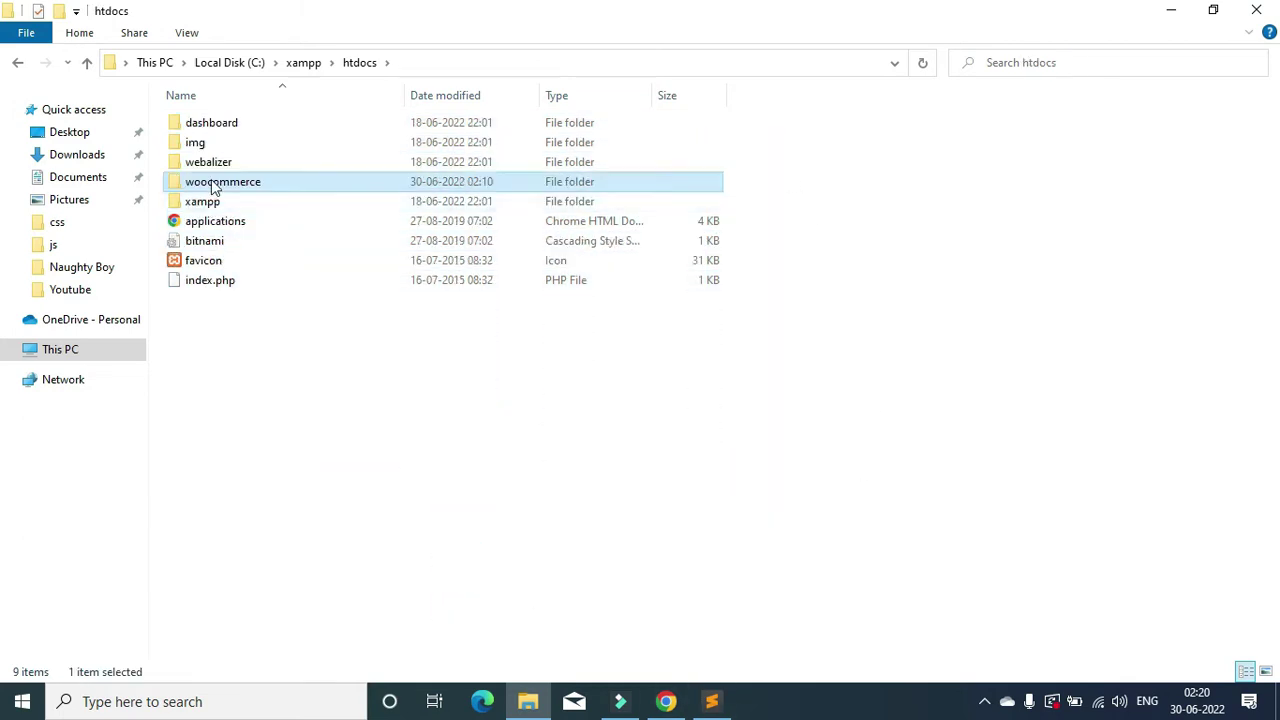
left_click(213, 188)
key("ctrl+c")
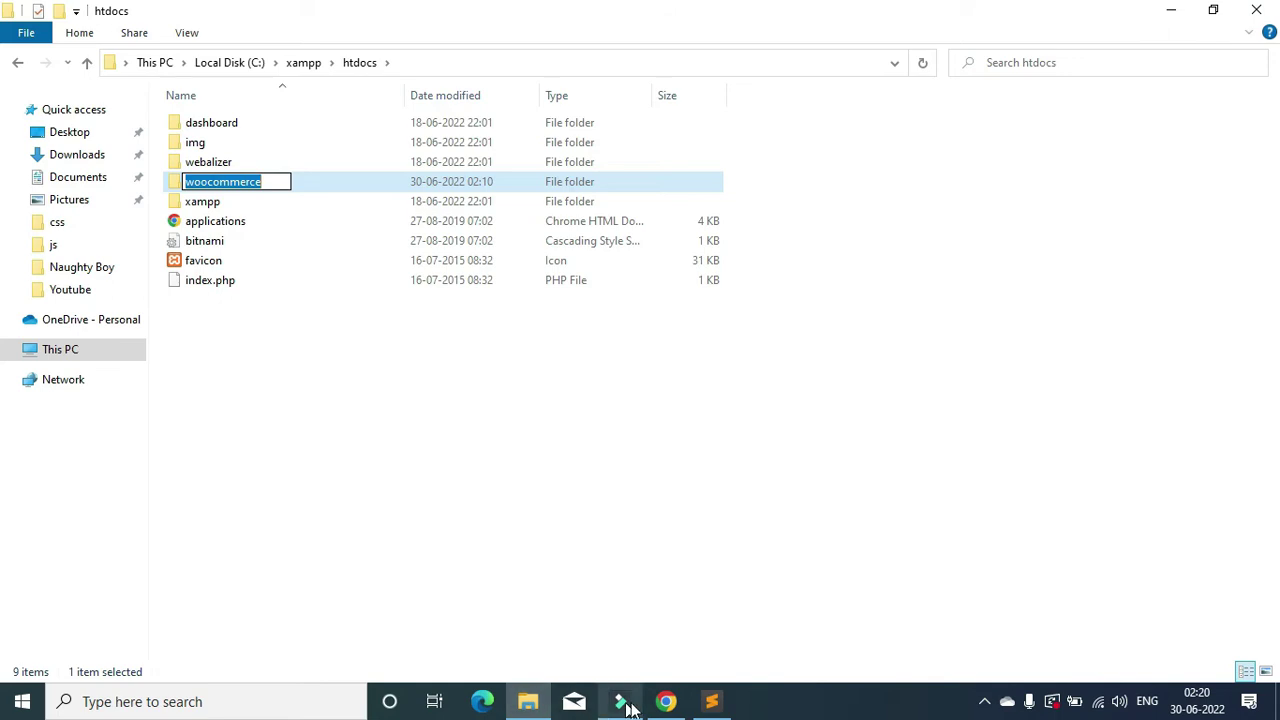
left_click(666, 701)
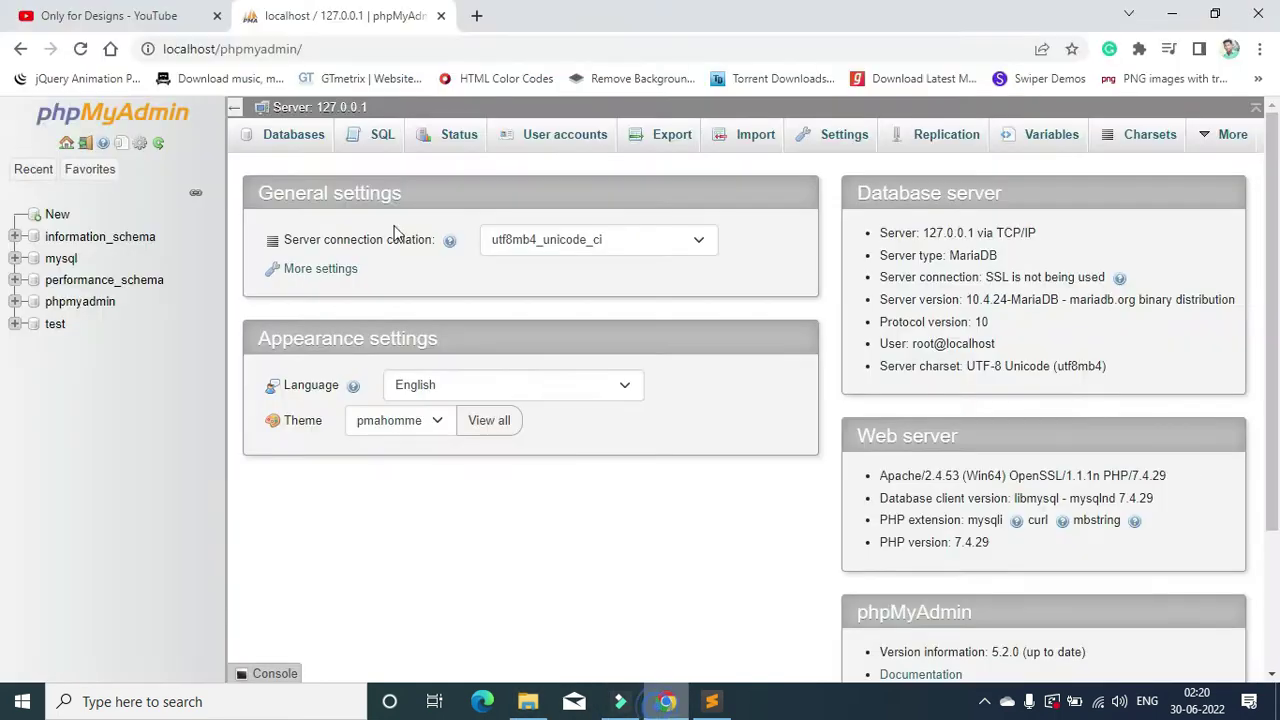
Step: Create a database named woocommerce from the Databases tab and open it
left_click(281, 139)
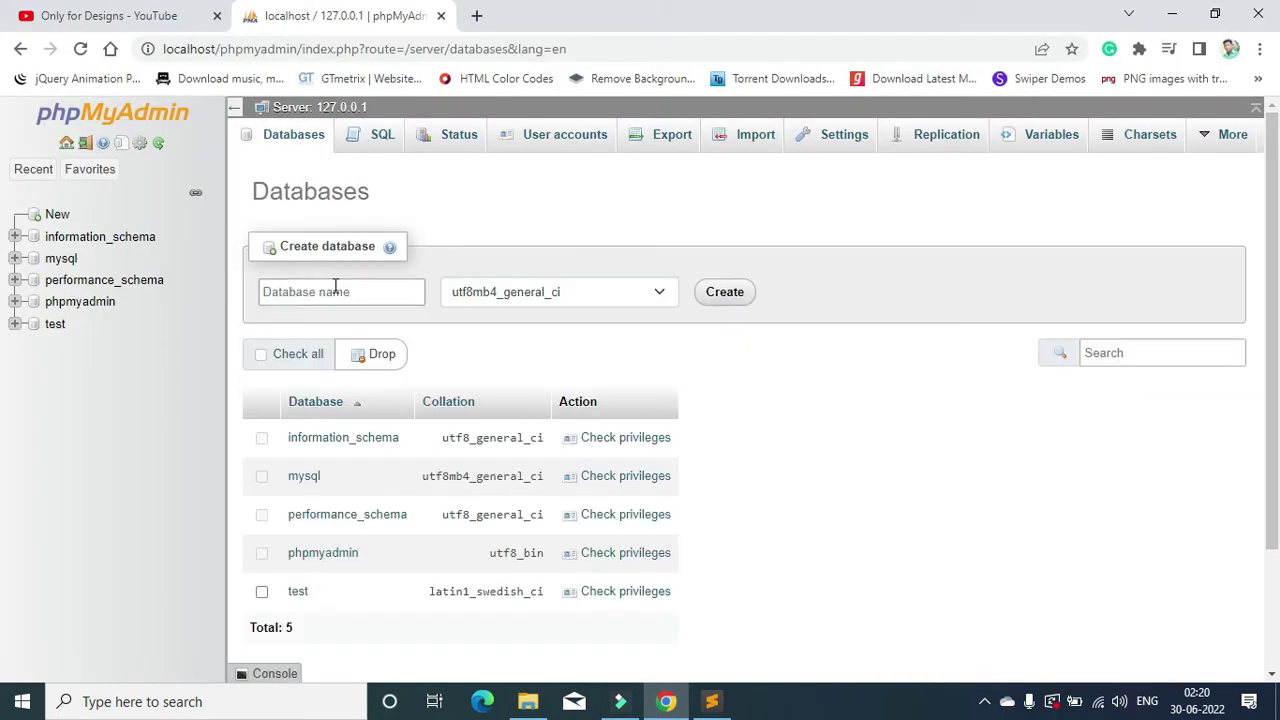
left_click(335, 290)
key("ctrl+v")
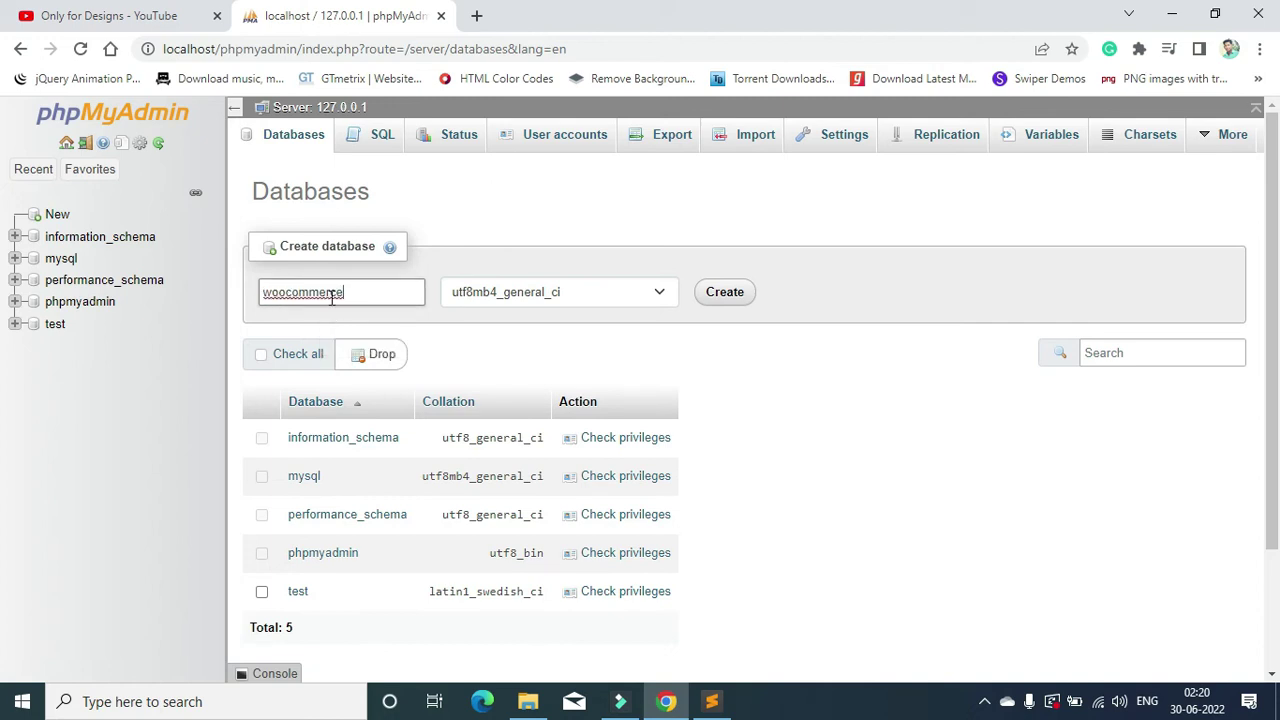
left_click(718, 300)
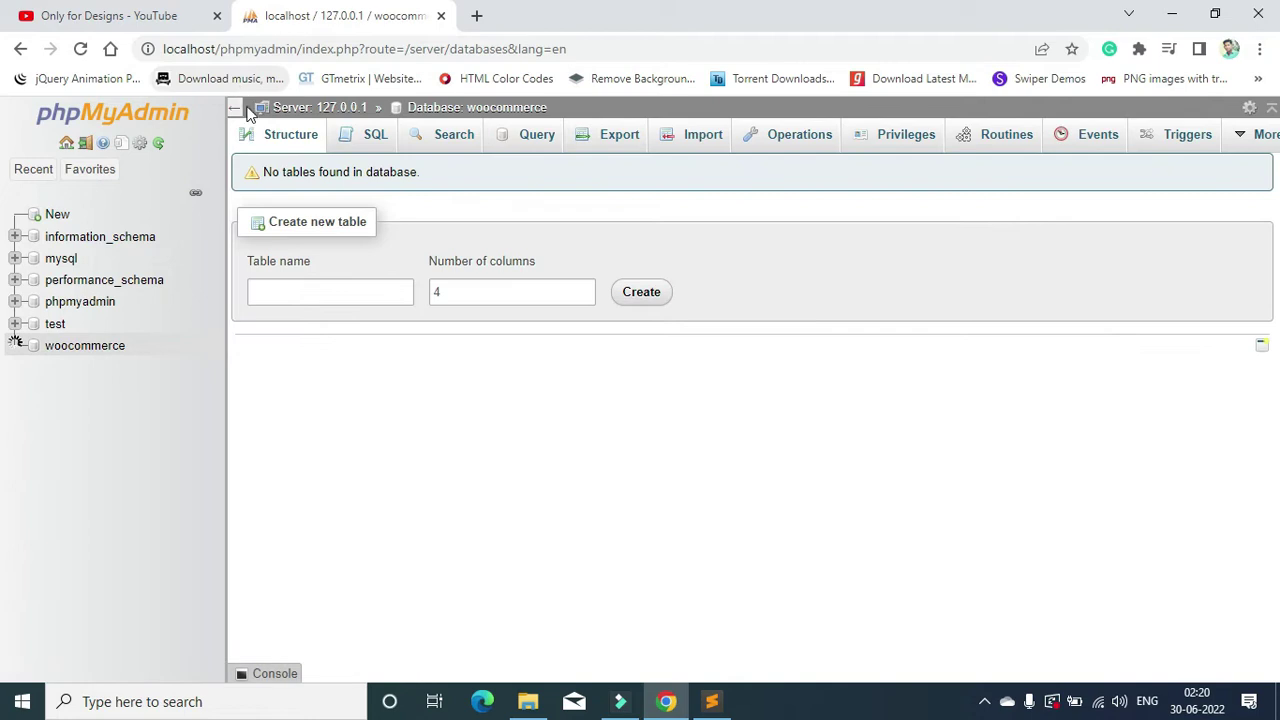
left_click(77, 350)
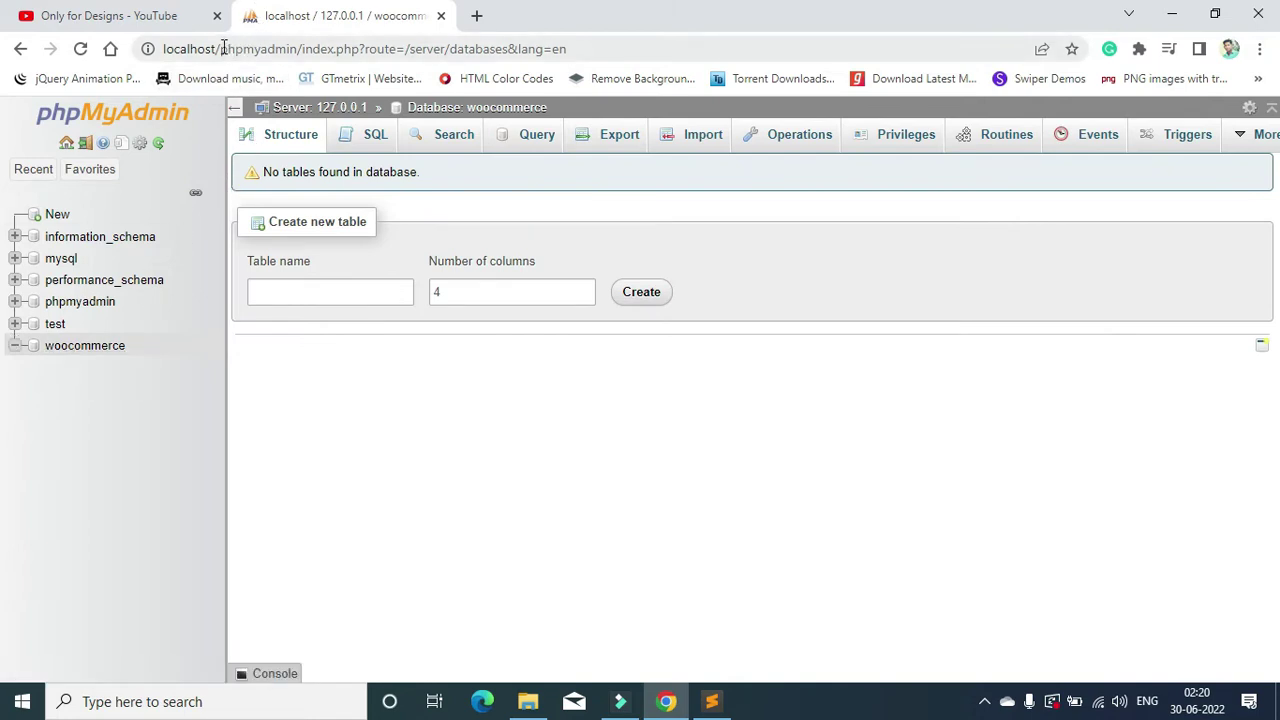
left_click(224, 48)
Step: Load localhost/woocommerce and start setup in English (United States)
type("localhost/woocommerce")
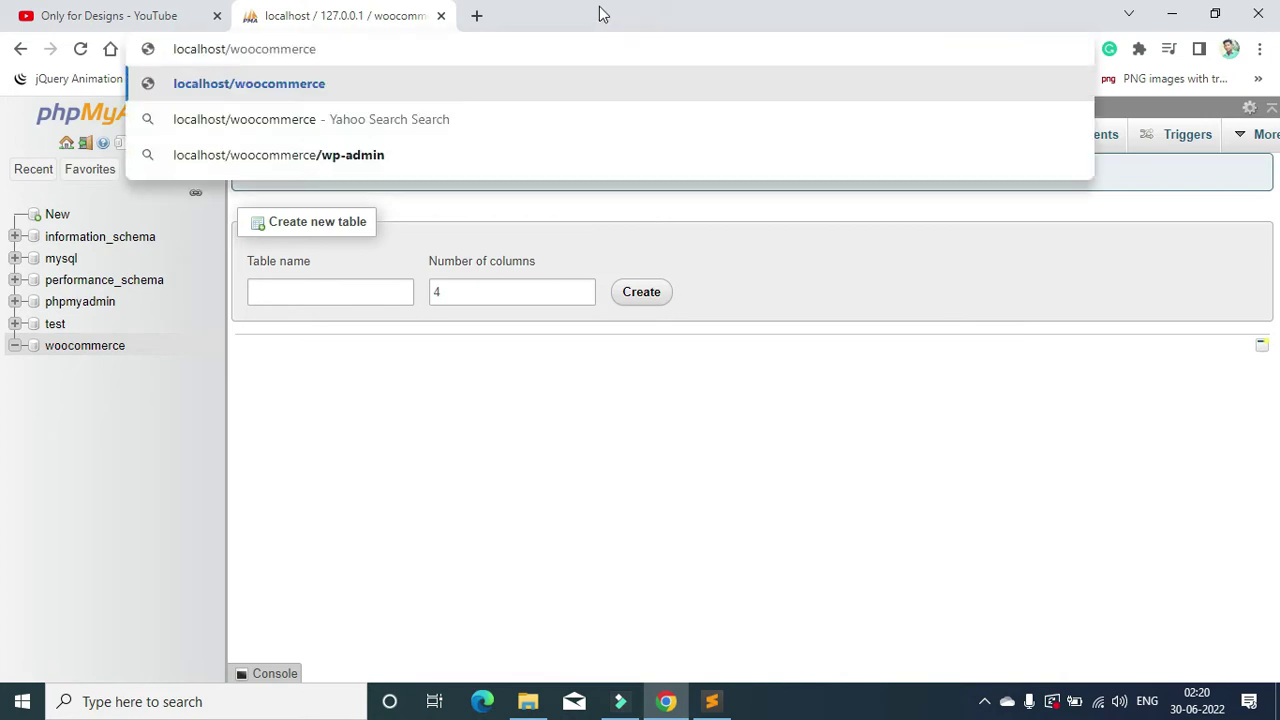
key("Return")
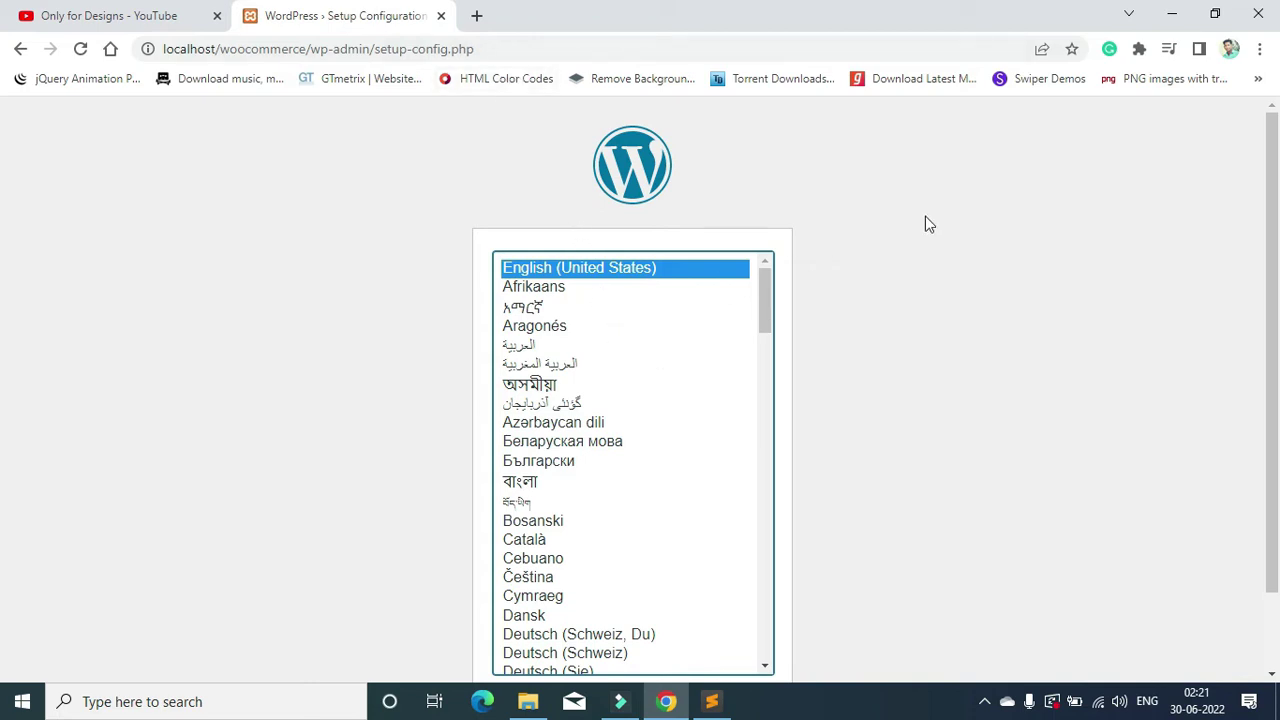
scroll(840, 335, "down", 1)
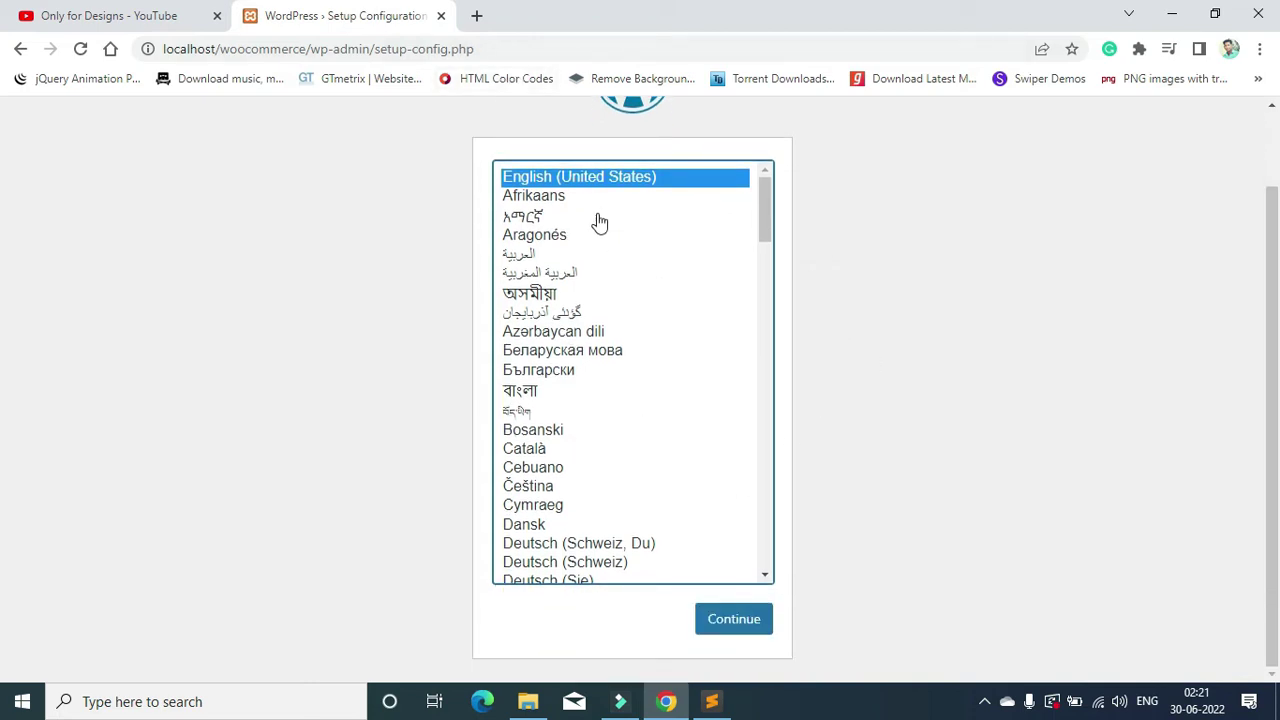
left_click(735, 617)
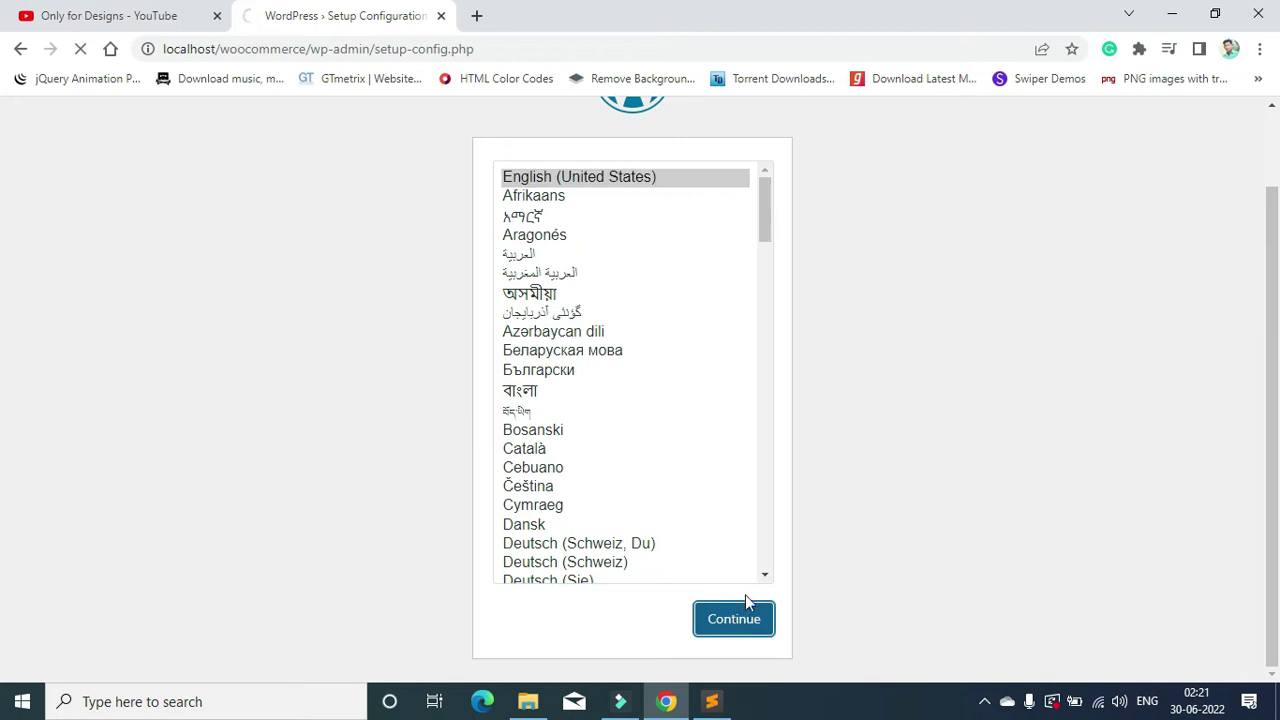
left_click(350, 592)
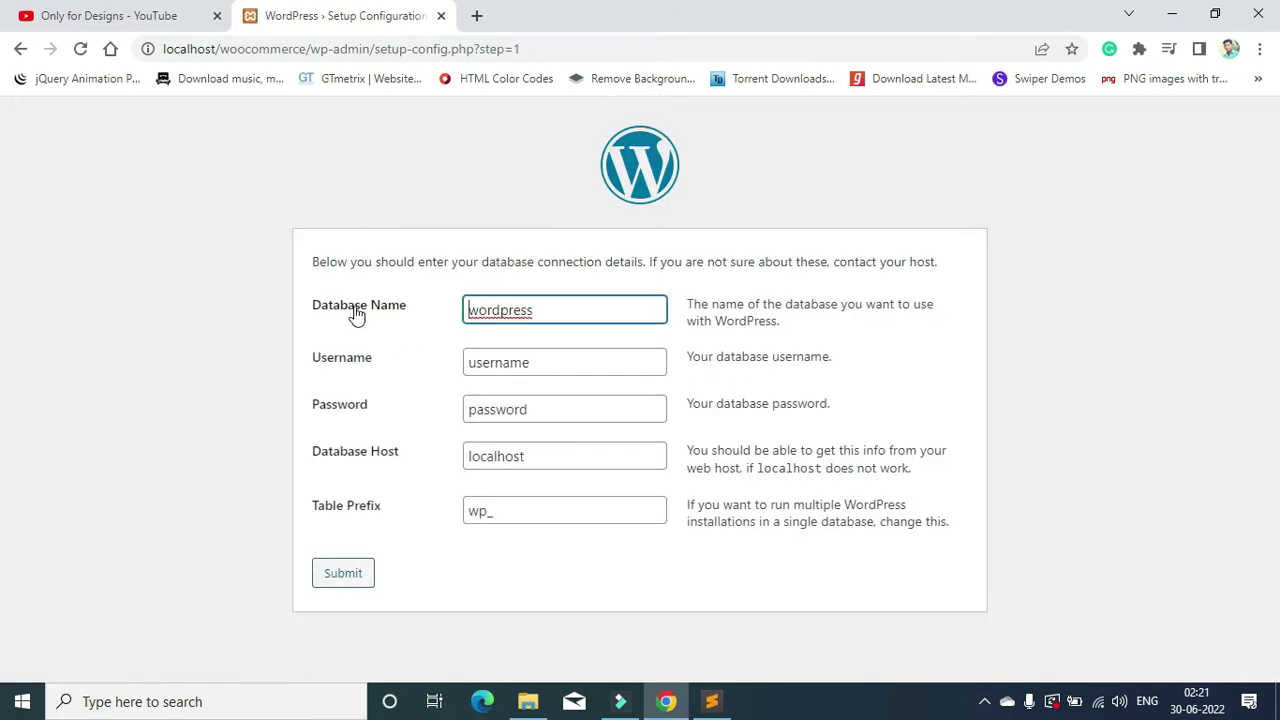
Step: Enter database woocommerce, user root and an empty password, then run the installation
key("ctrl+a")
type("woocommerce")
left_click(558, 368)
key("ctrl+a")
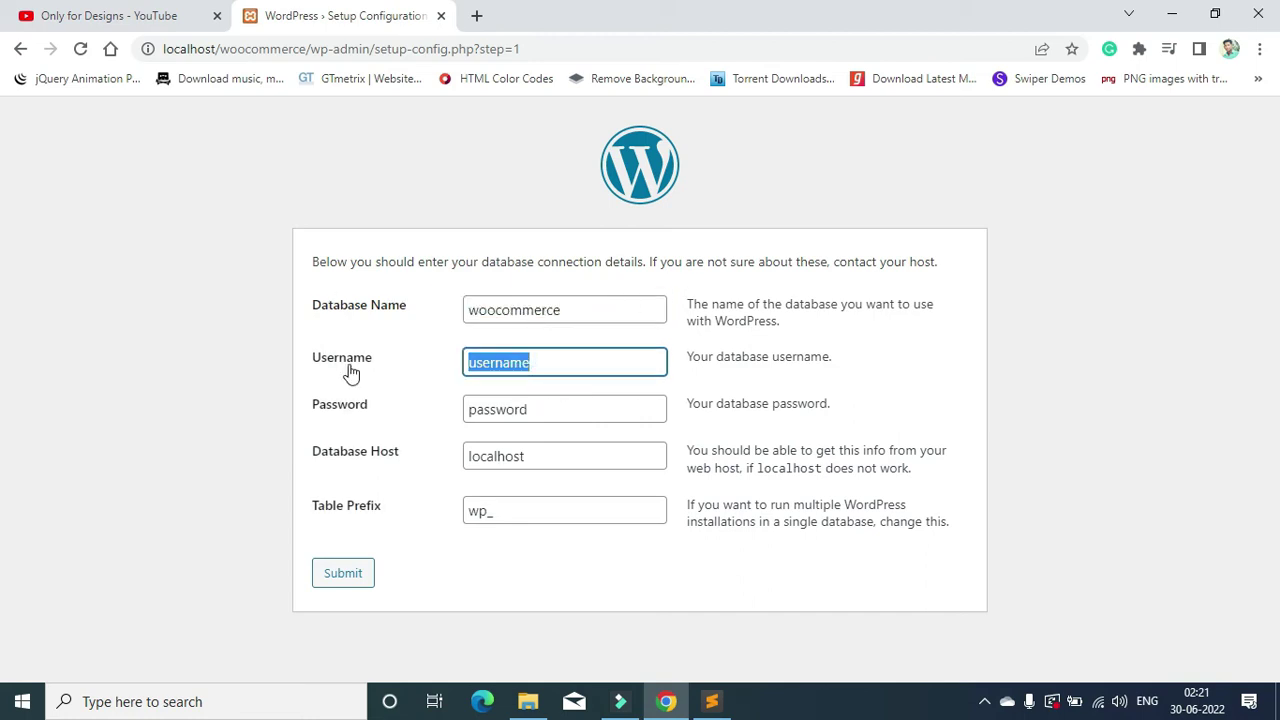
type("r")
left_click(566, 406)
left_click(560, 402)
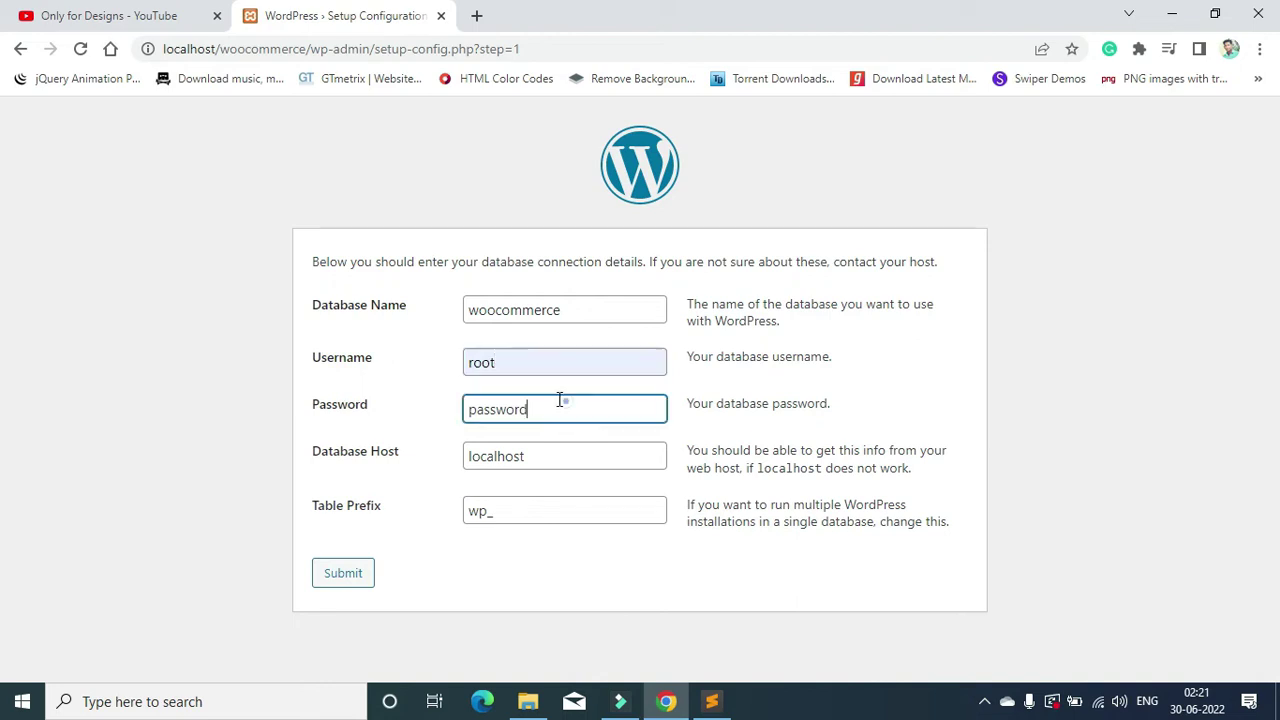
key("ctrl+a")
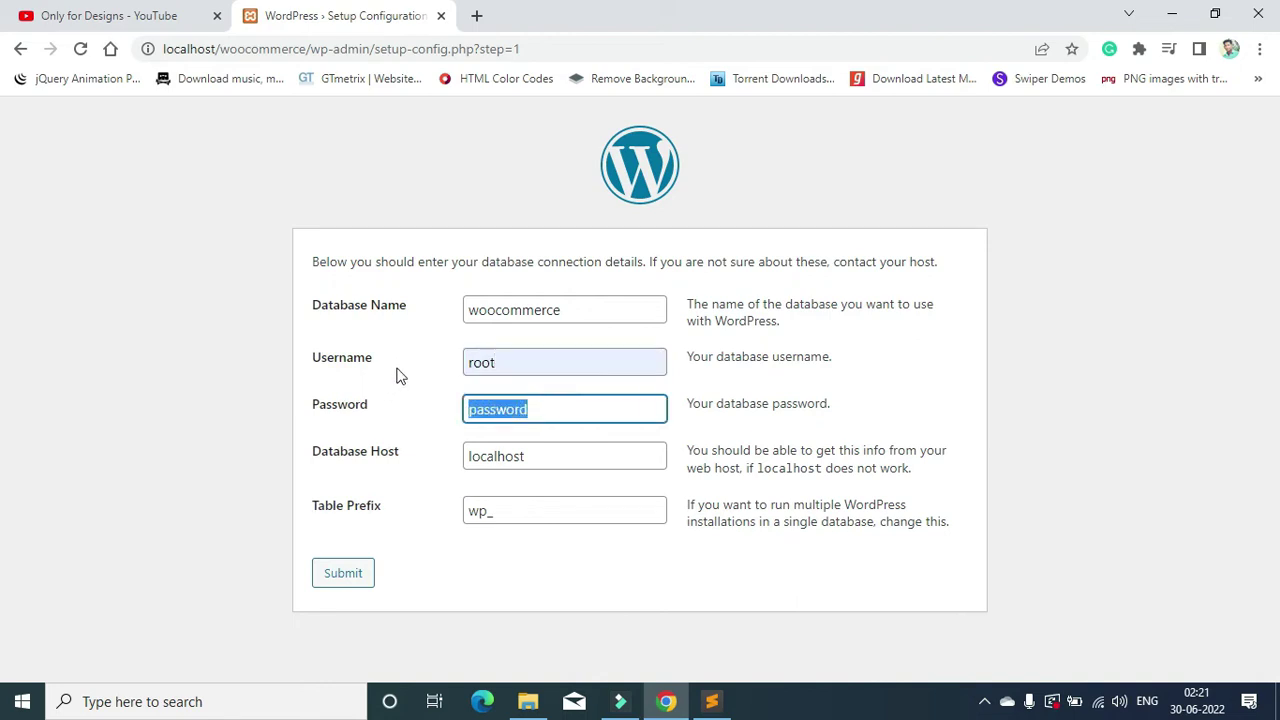
key("BackSpace")
left_click(349, 568)
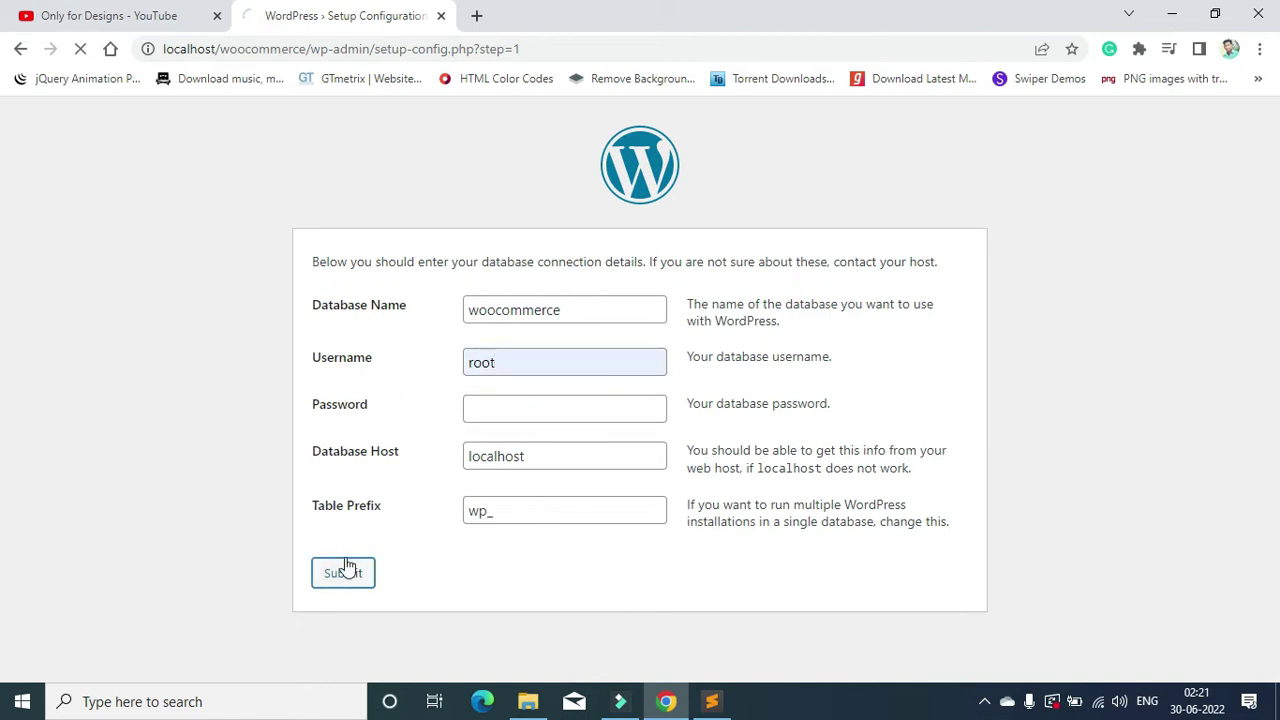
left_click(385, 340)
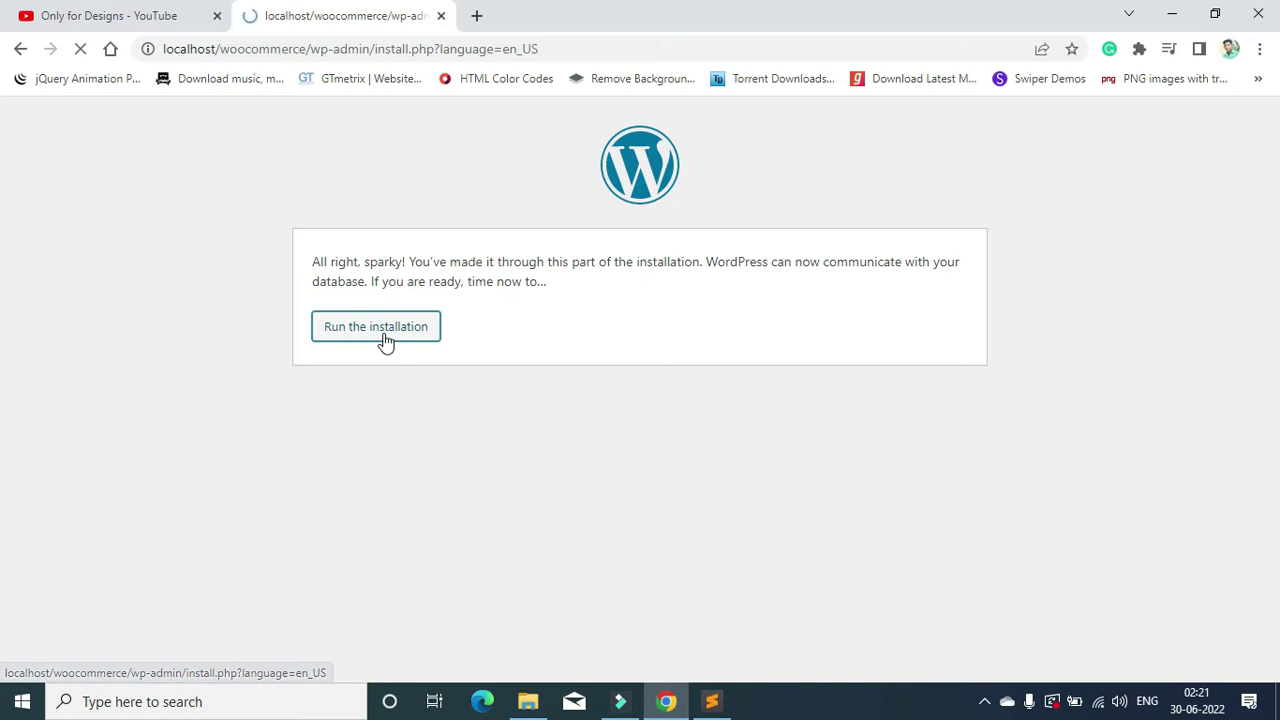
Step: Set site title and admin username to woocommerce and enter a simpler admin password
scroll(386, 325, "down", 2)
left_click(541, 287)
type("woocommerce")
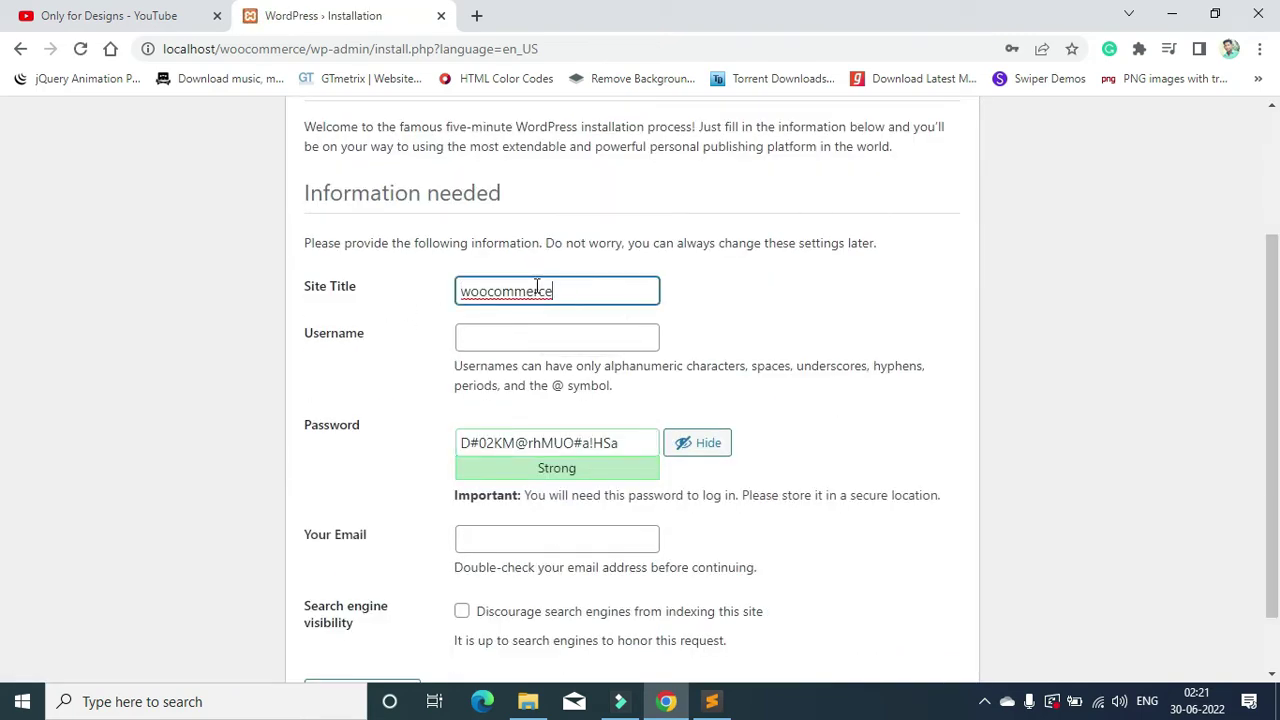
left_click(508, 344)
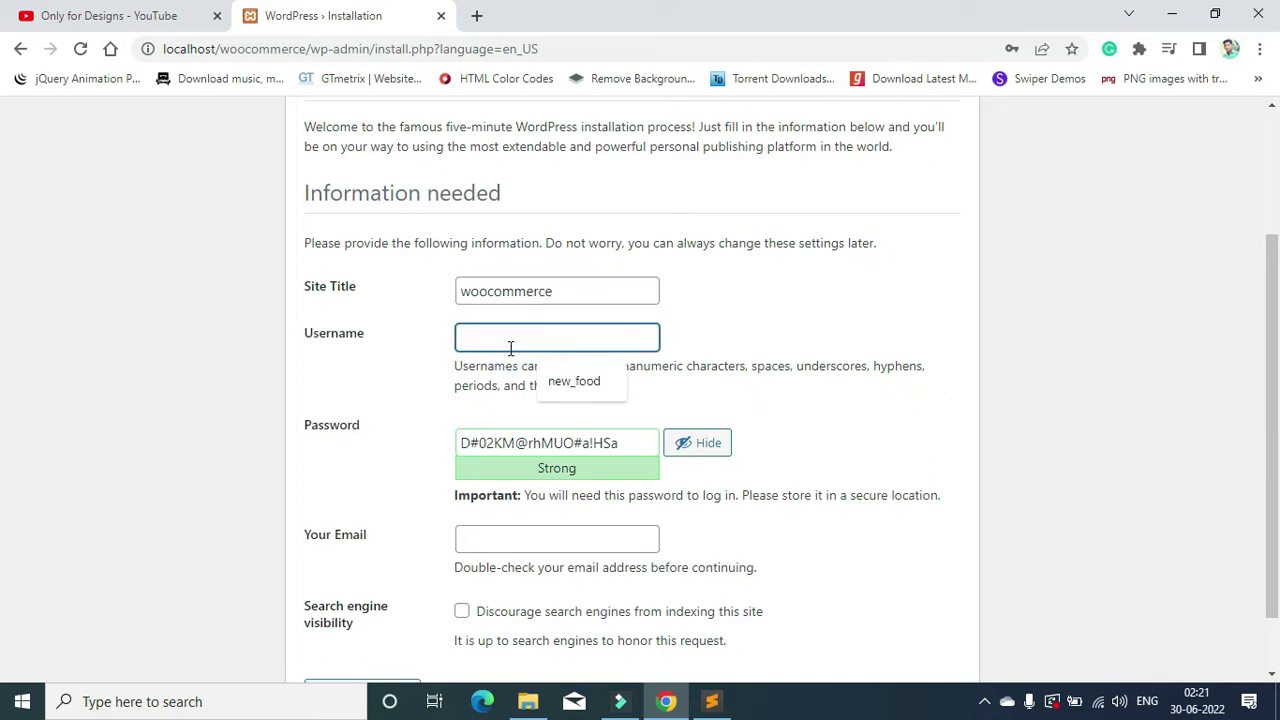
type("woocommerce")
triple_click(623, 452)
key("ctrl+v")
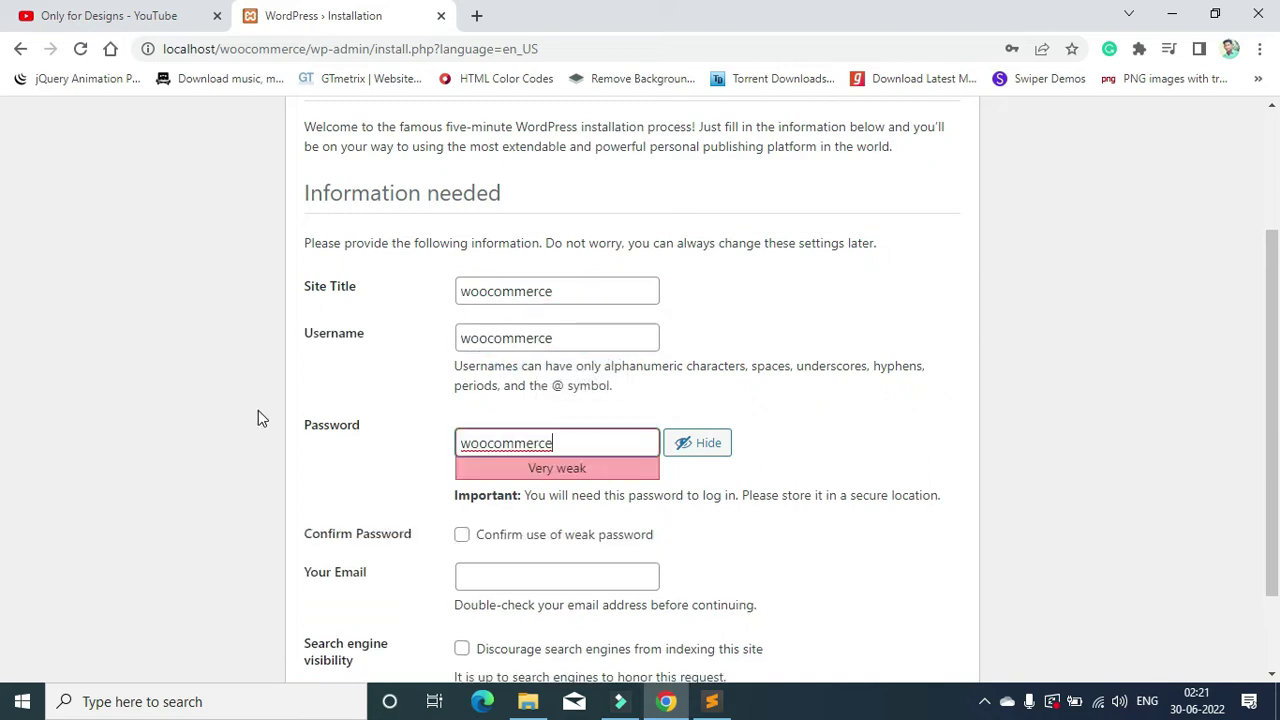
type("@123")
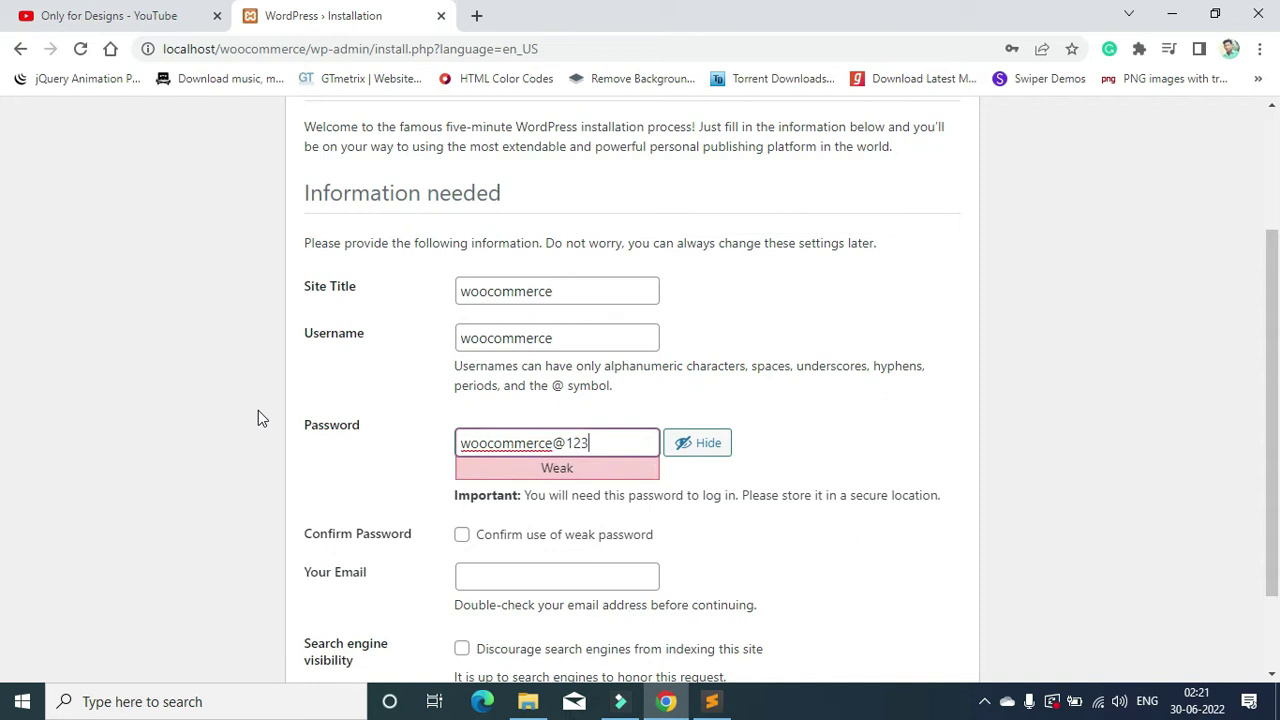
Step: Confirm use of the weak password and install WordPress
scroll(613, 429, "down", 1)
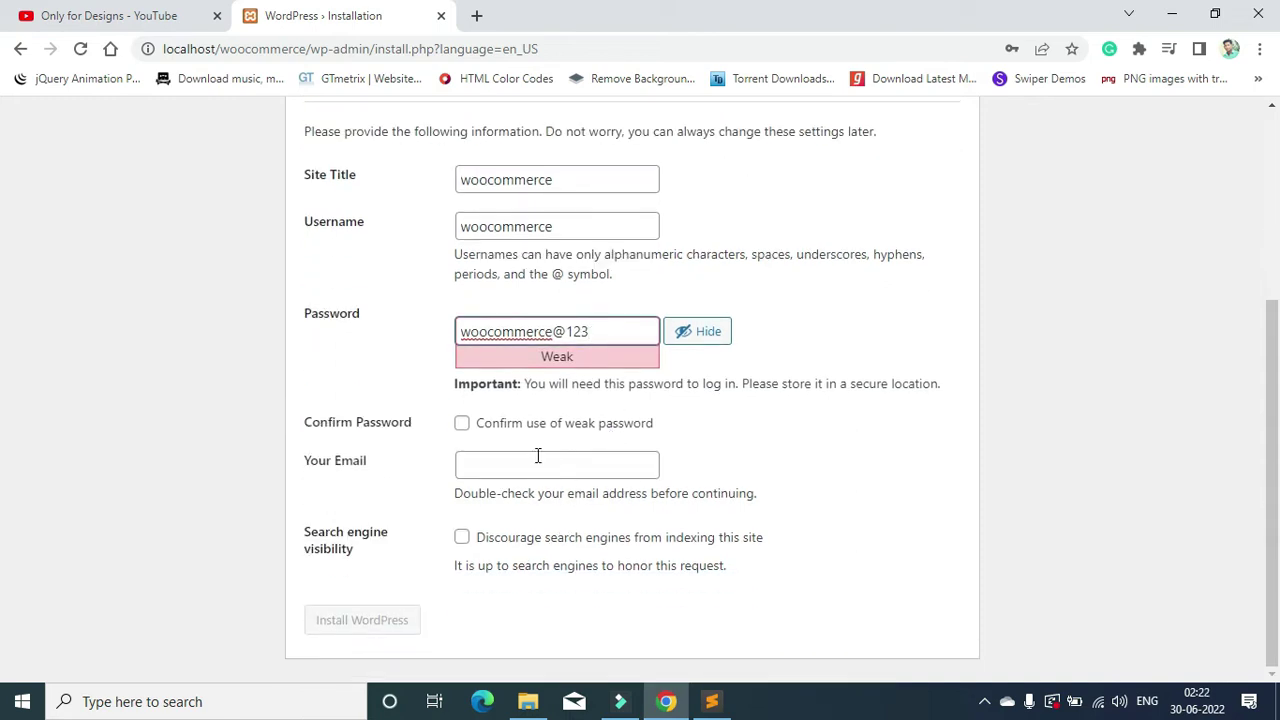
left_click(474, 424)
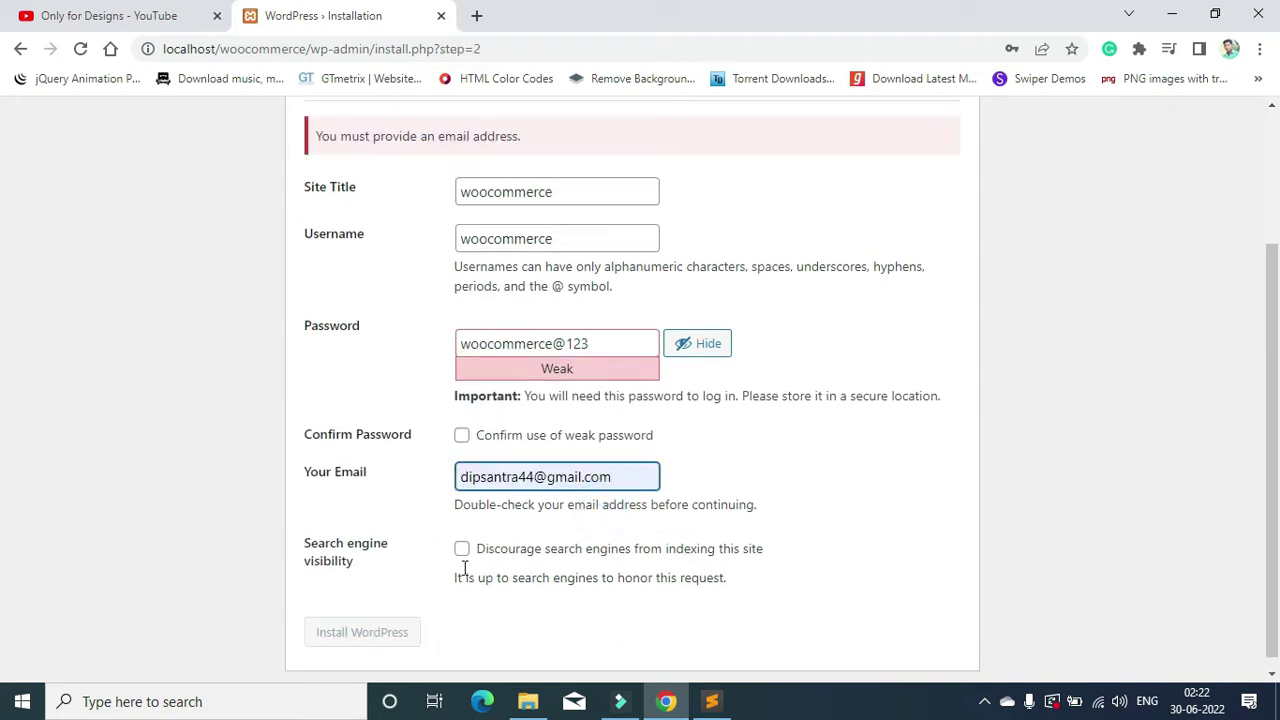
left_click(503, 429)
left_click(401, 630)
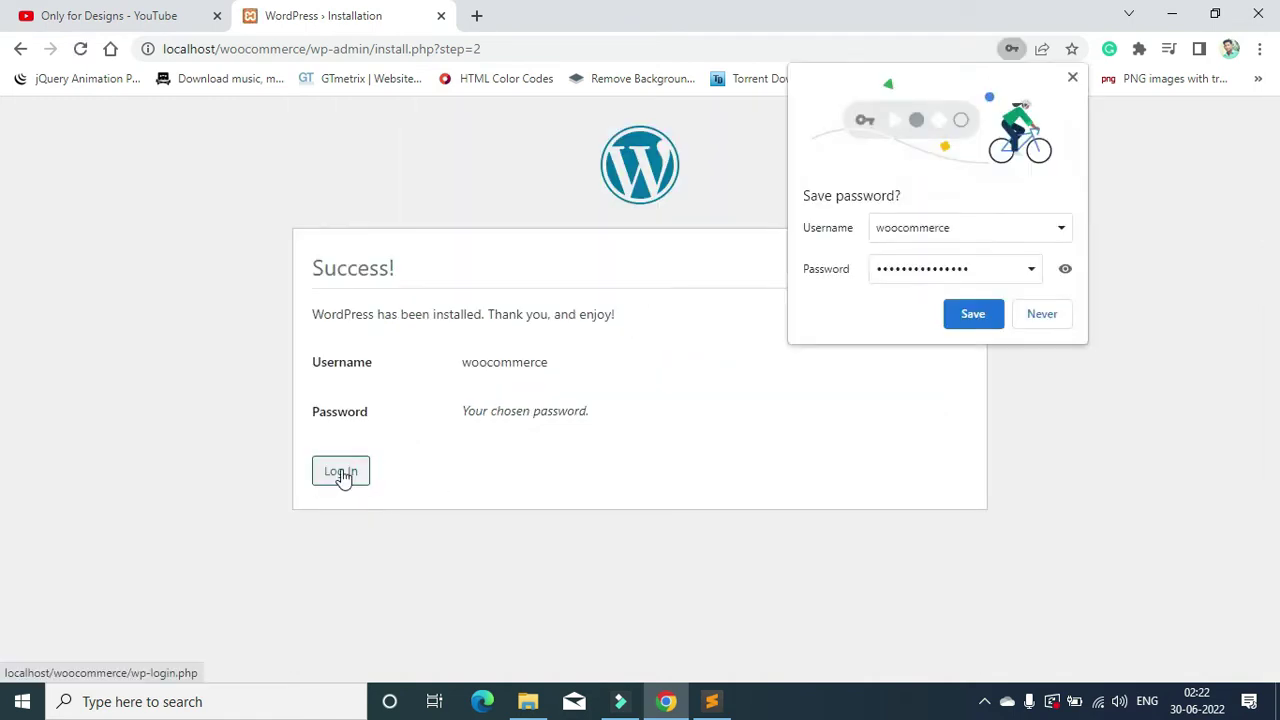
Step: Decline Chrome's password save and log in with the woocommerce admin username and password
left_click(1068, 318)
left_click(340, 470)
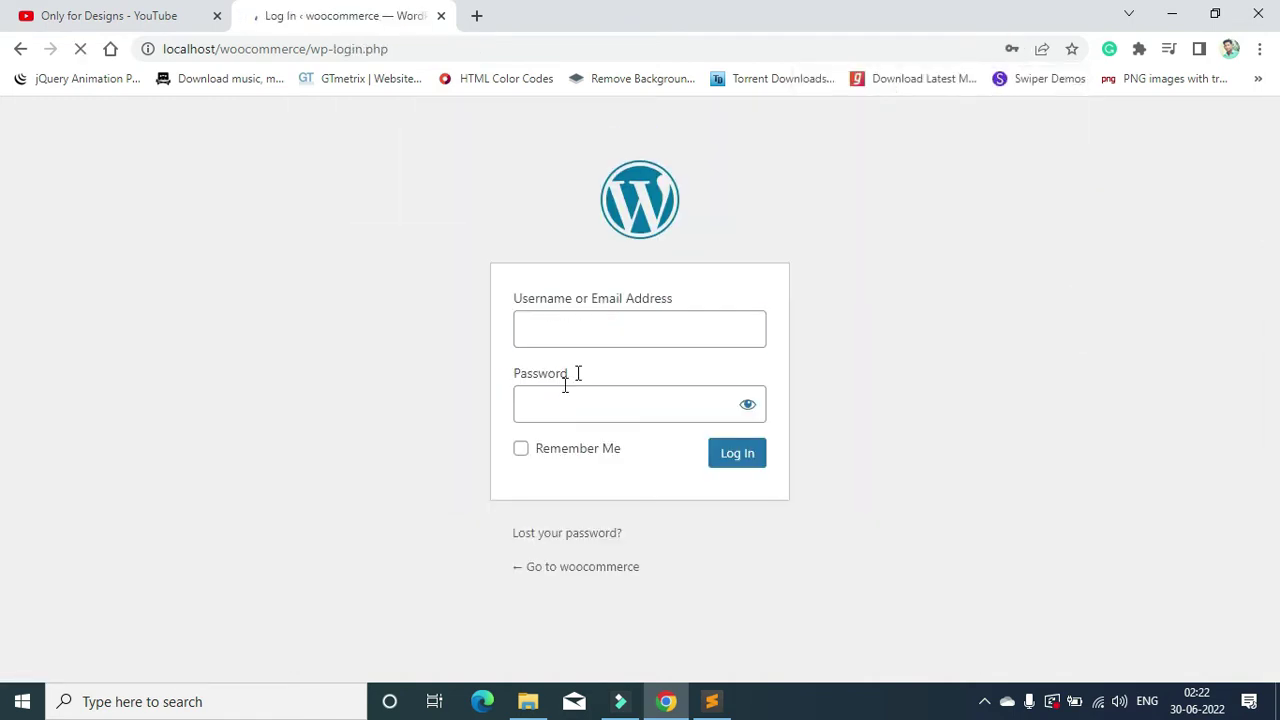
left_click(600, 331)
left_click_drag(681, 340, 344, 346)
type("woocommerce")
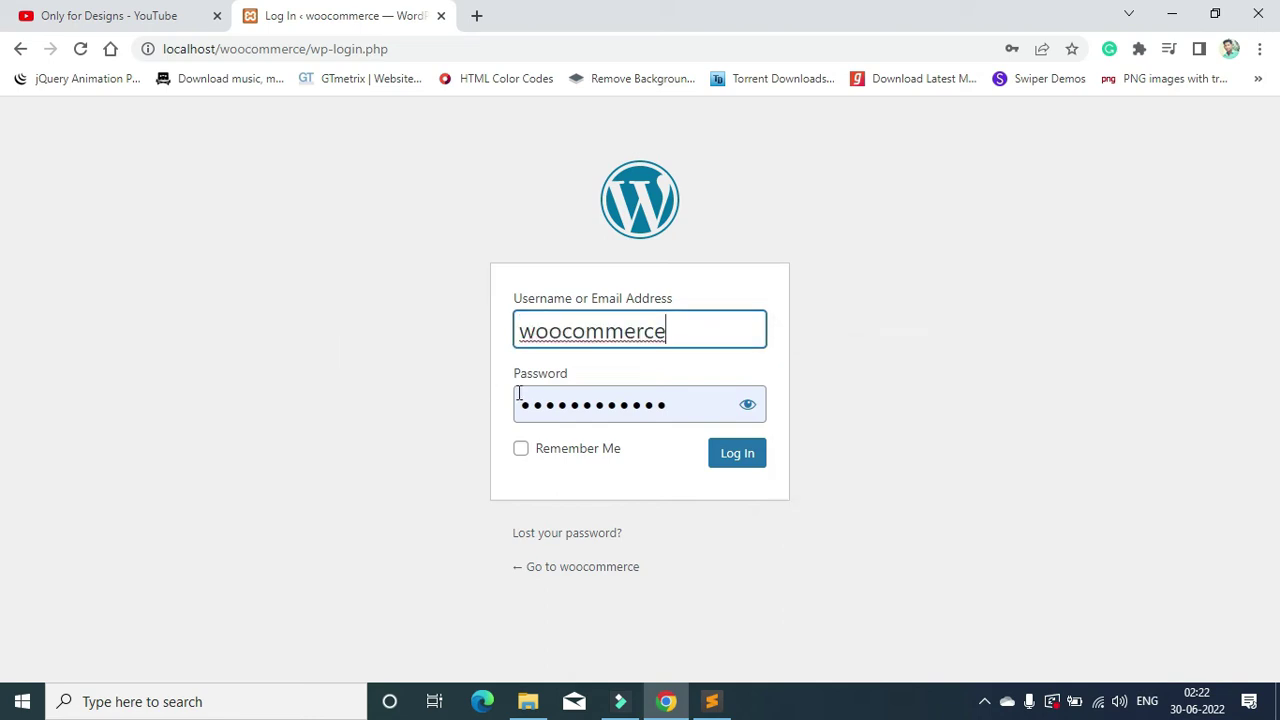
key("Tab")
key("ctrl+v")
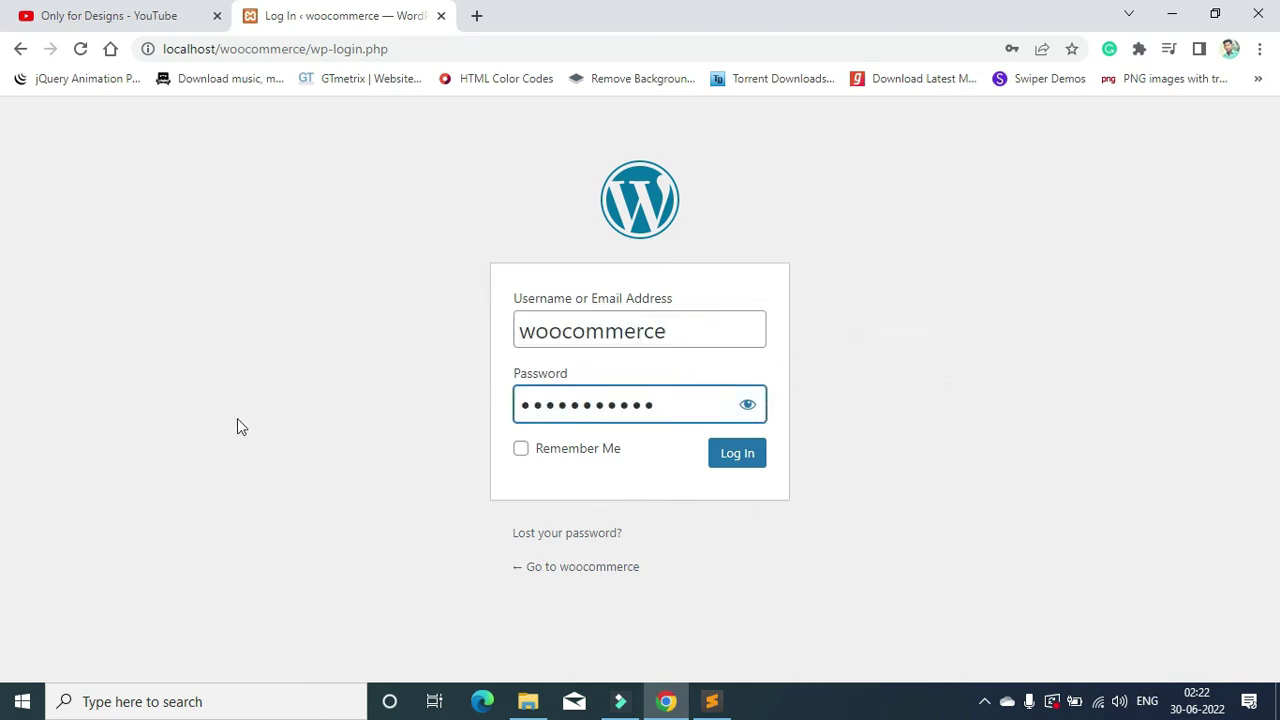
left_click(716, 456)
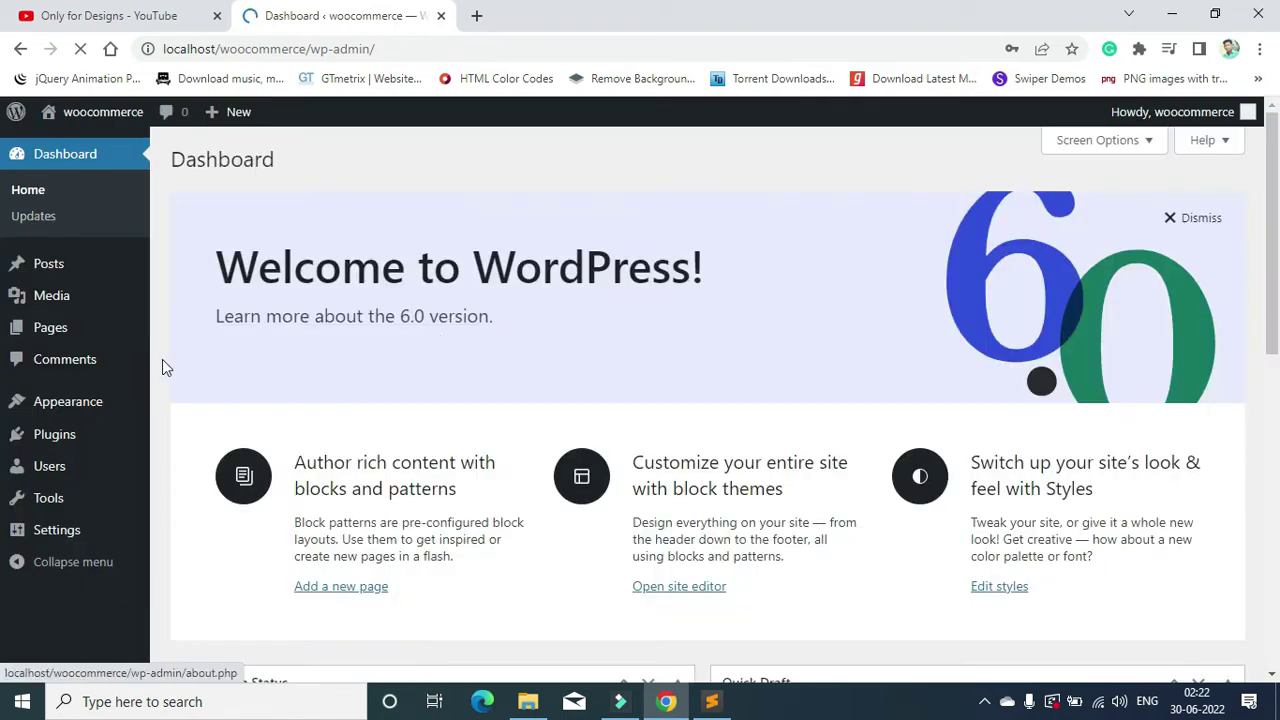
mouse_move(83, 448)
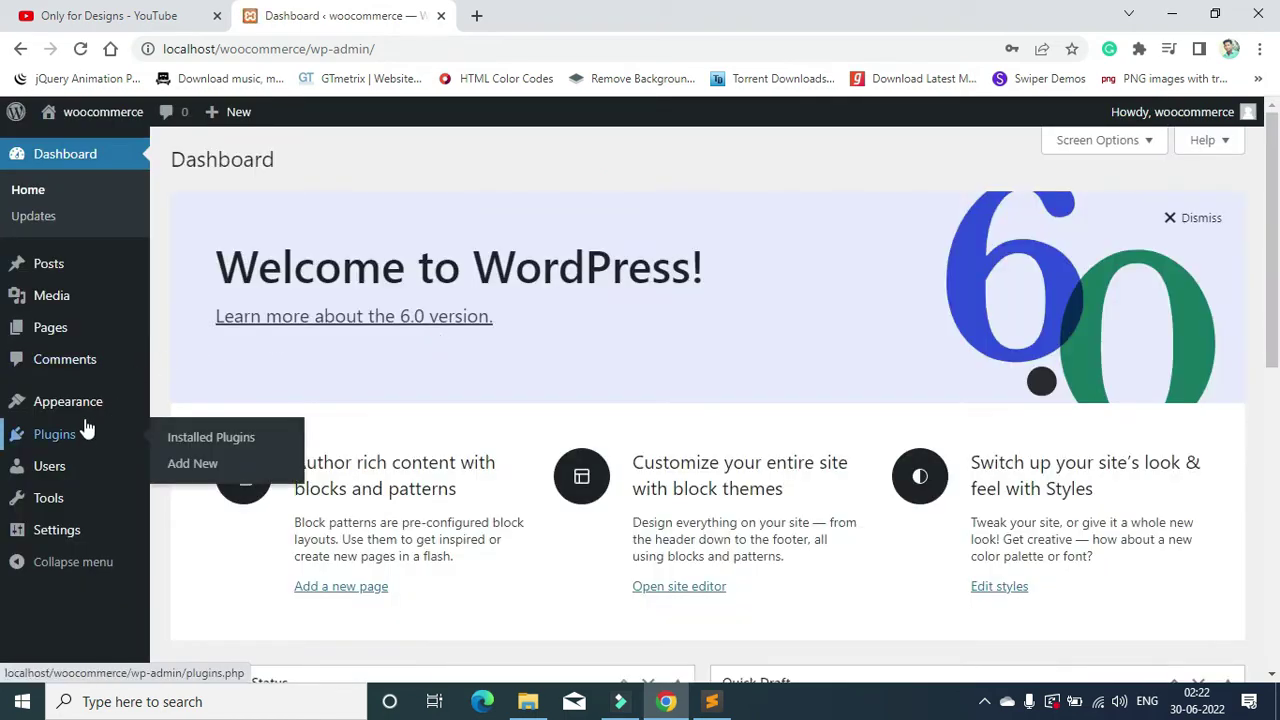
mouse_move(86, 420)
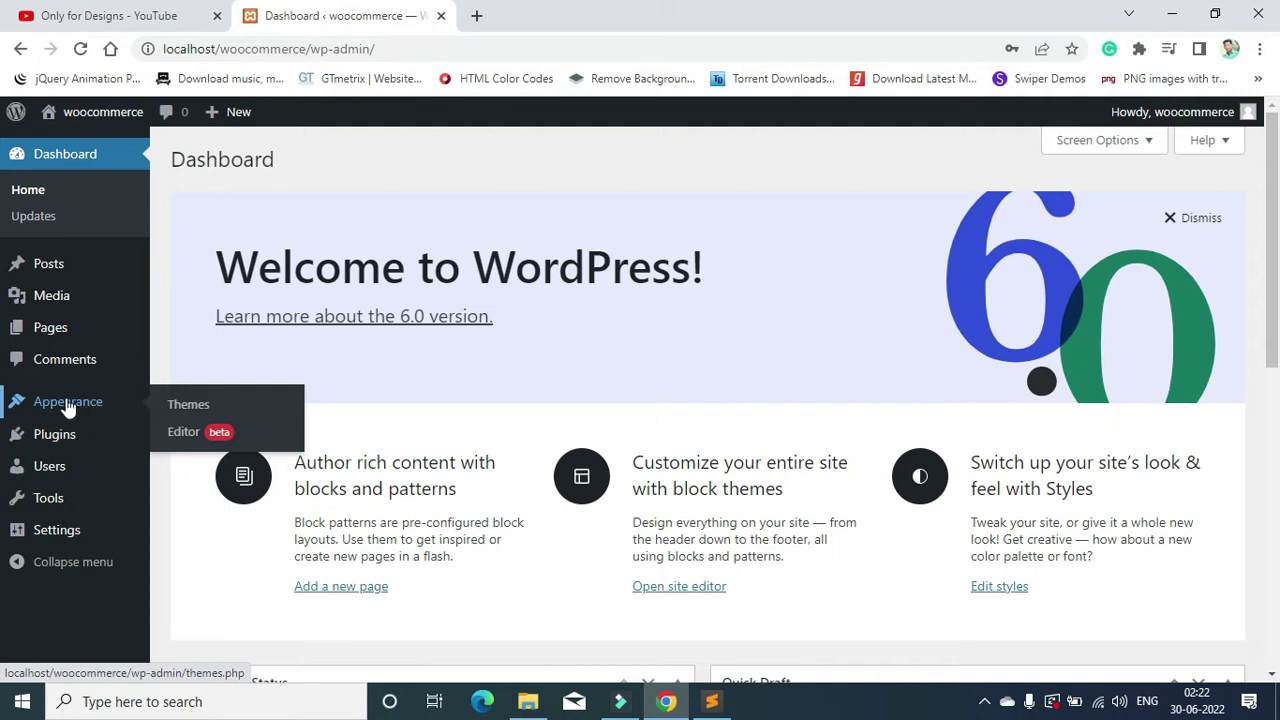
Step: Open Visit Site in a new tab, view the Hello world! homepage, and return to the Dashboard
mouse_move(85, 125)
middle_click(68, 148)
left_click(547, 16)
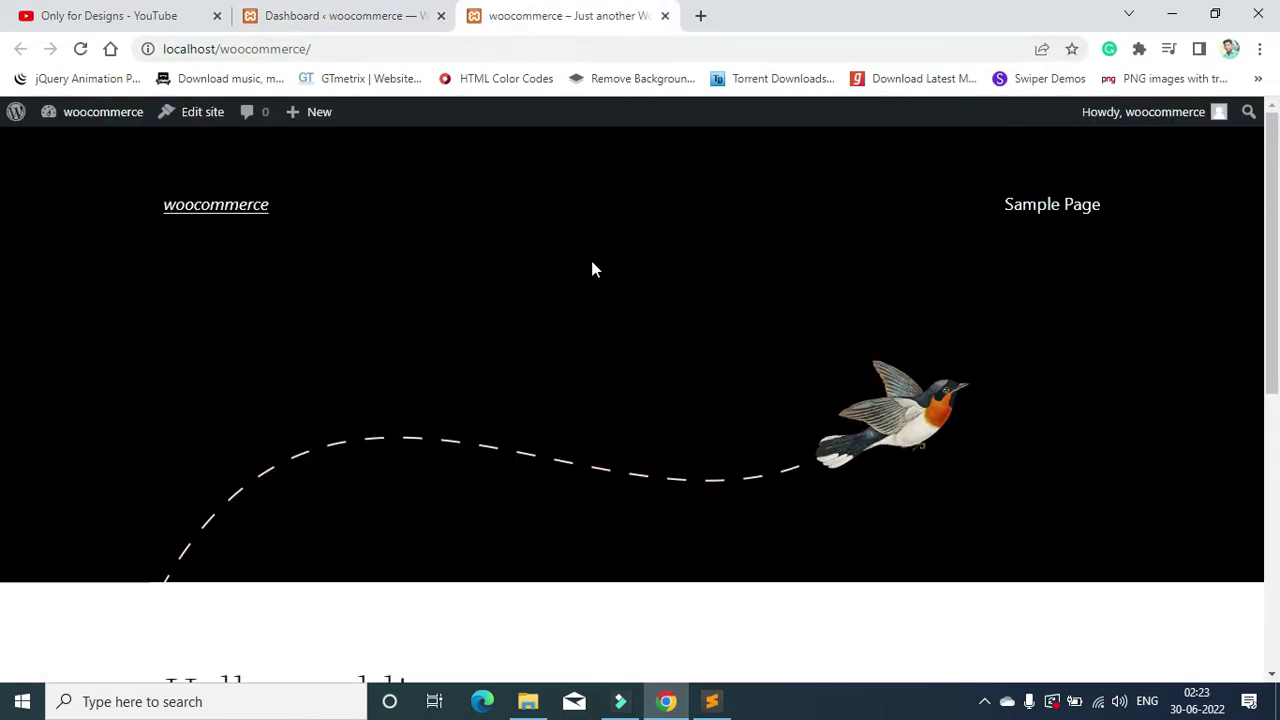
scroll(592, 269, "down", 5)
scroll(593, 270, "up", 5)
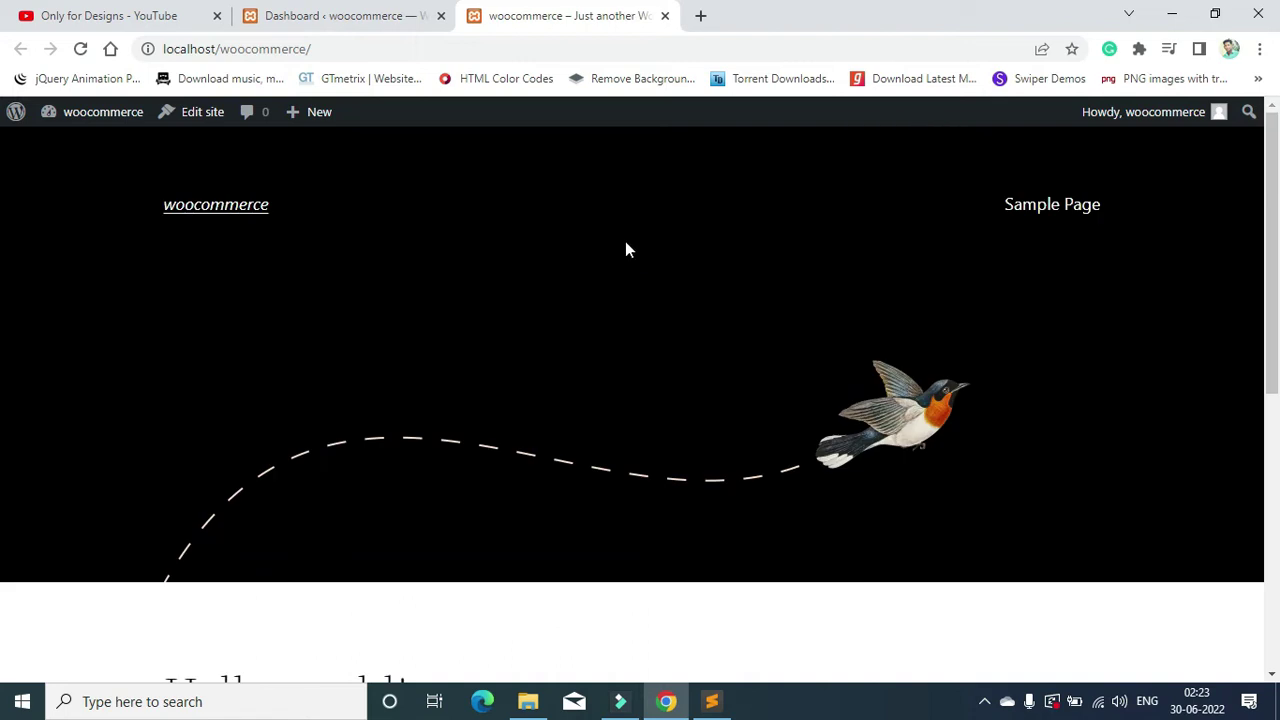
left_click(341, 30)
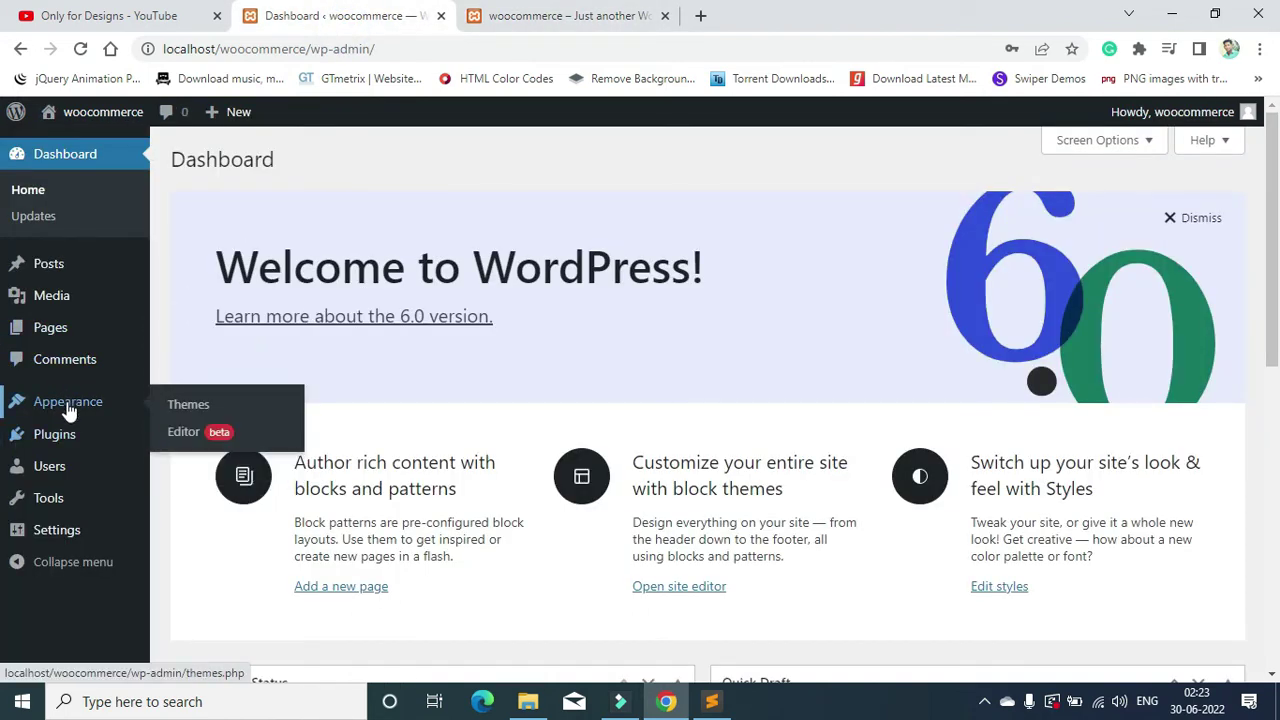
Step: Search the theme directory for 'Ocean', then install and activate OceanWP
left_click(188, 408)
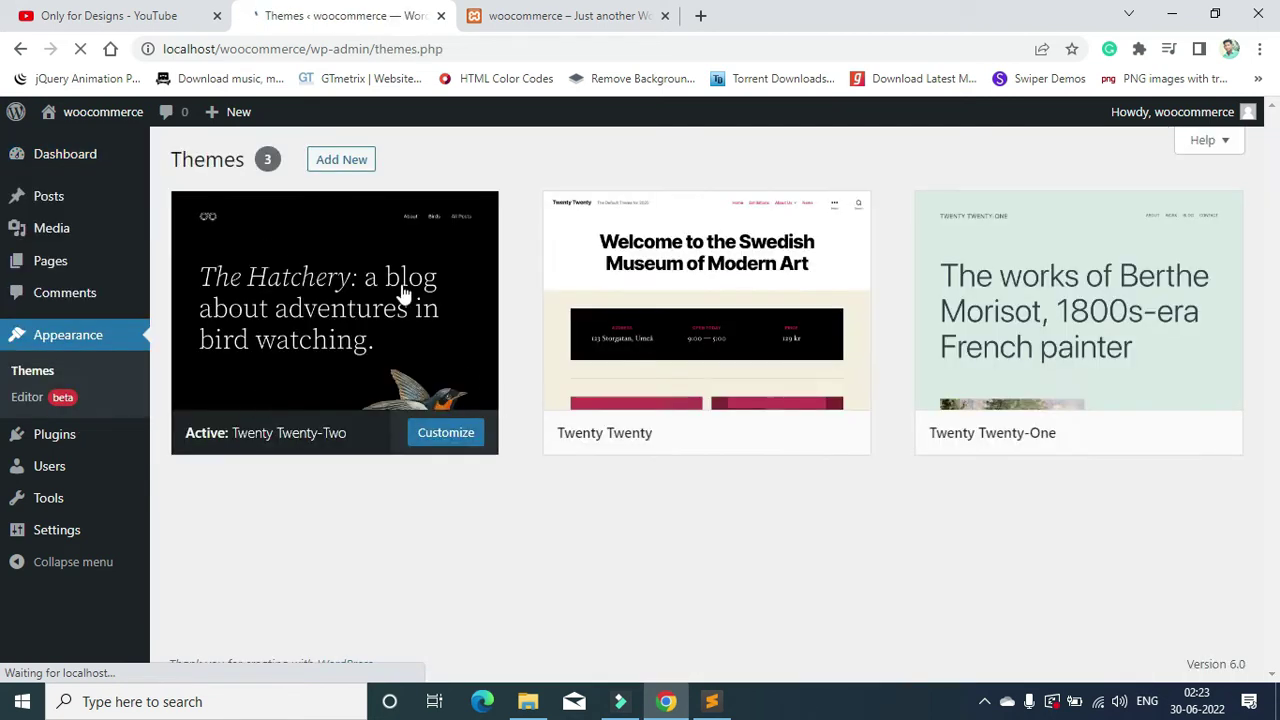
mouse_move(1073, 313)
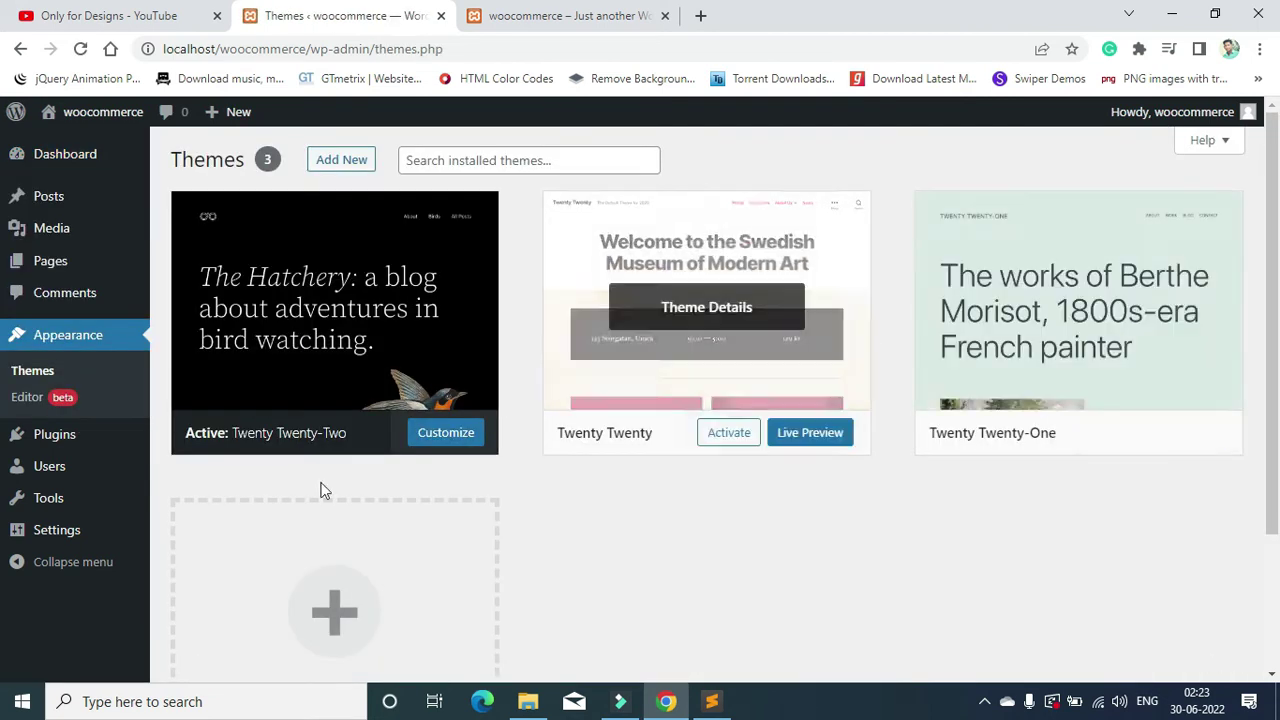
mouse_move(600, 457)
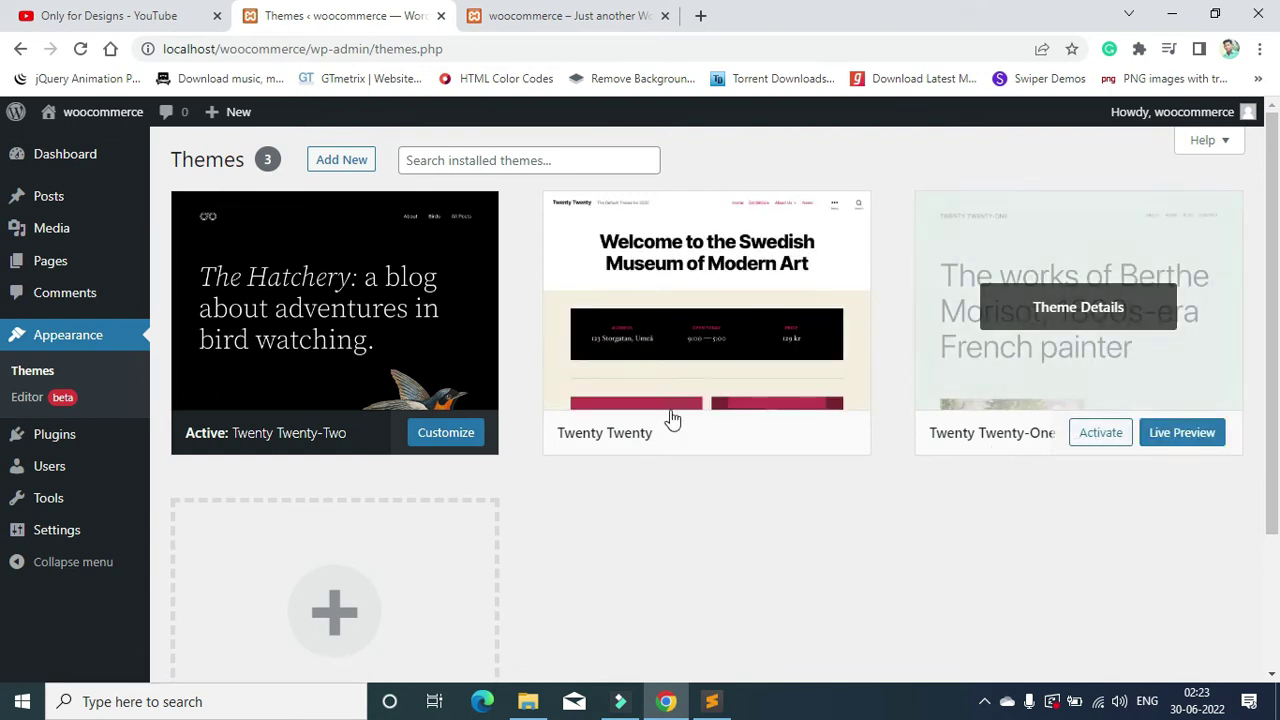
left_click(335, 166)
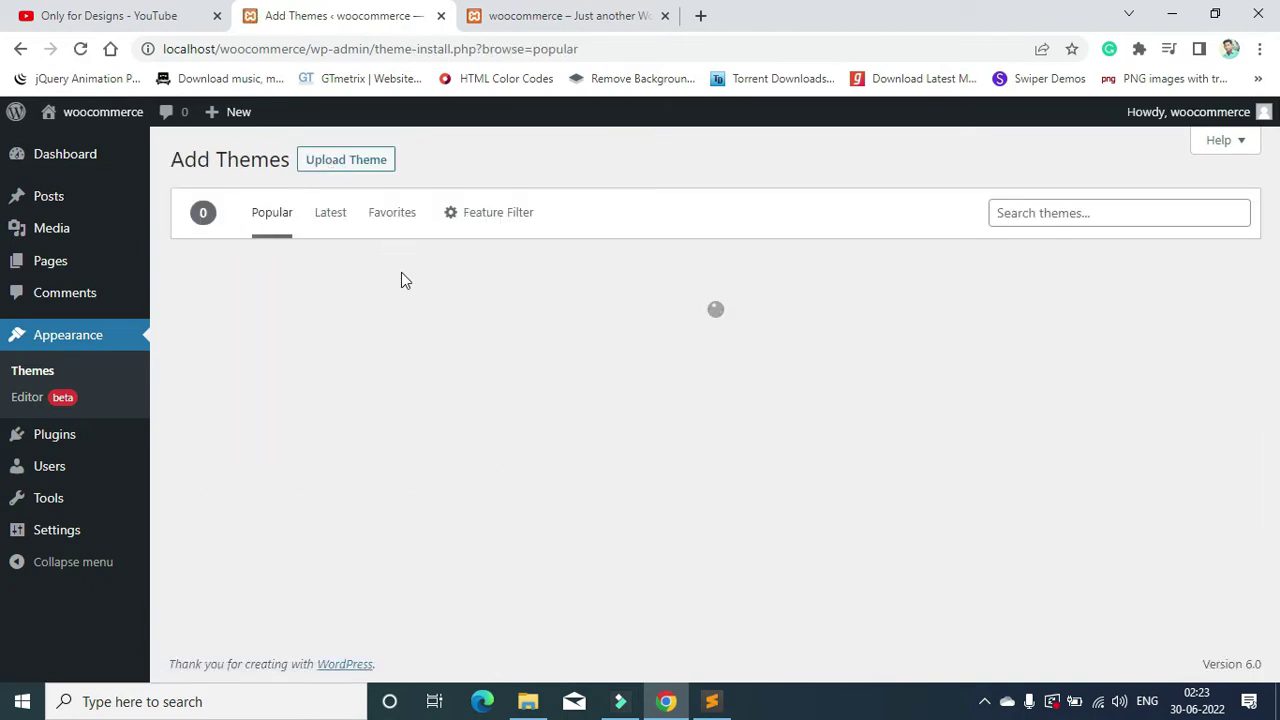
scroll(828, 362, "down", 1)
scroll(828, 362, "down", 1)
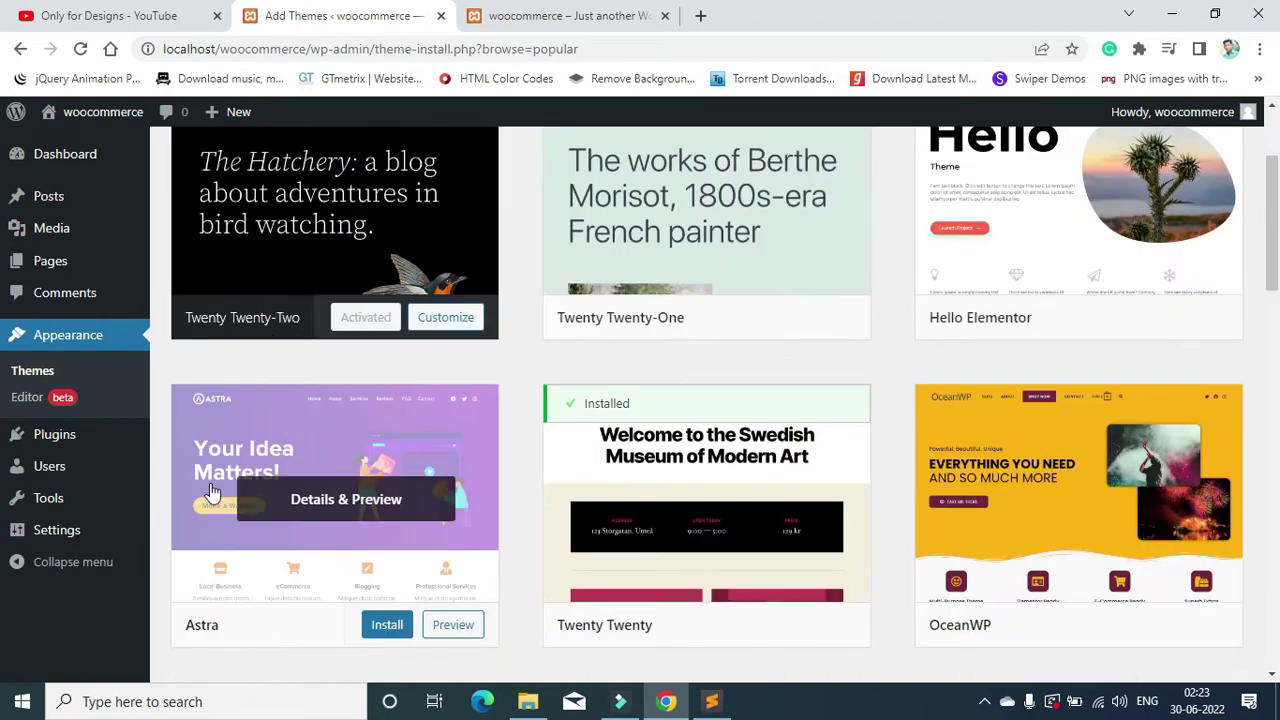
scroll(324, 545, "up", 2)
left_click(1063, 212)
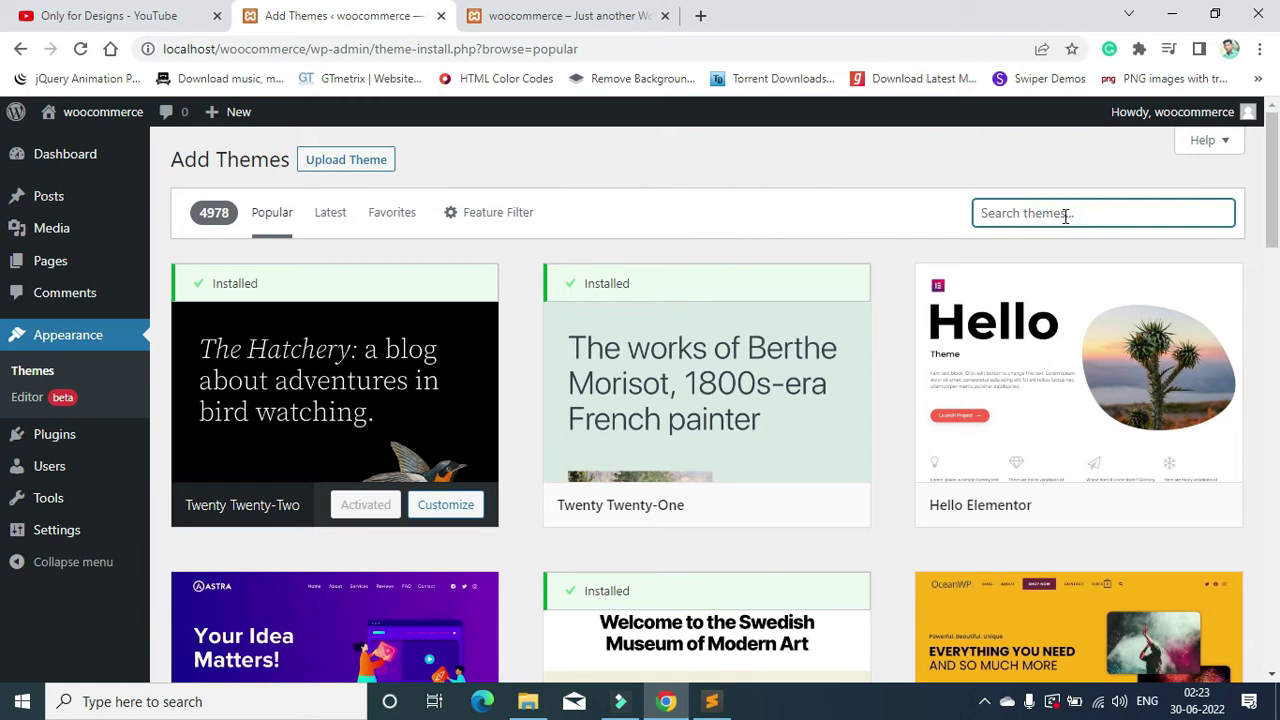
type("OceanWp")
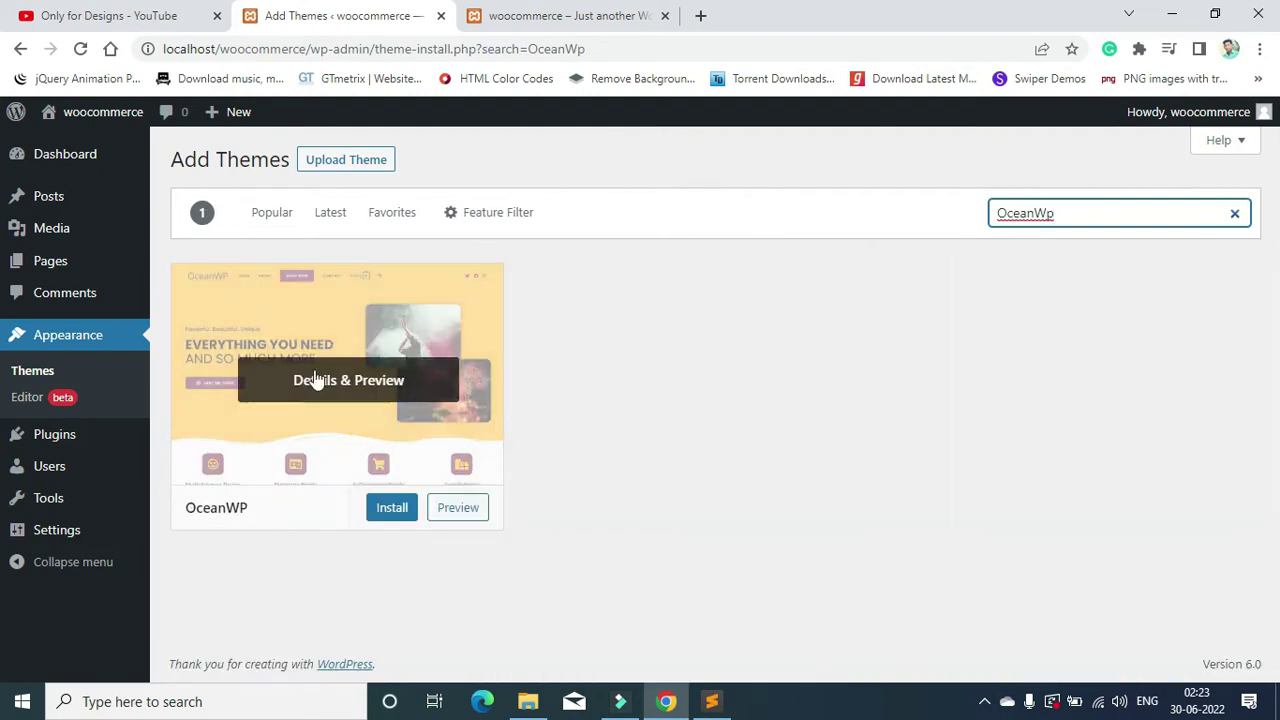
left_click(400, 512)
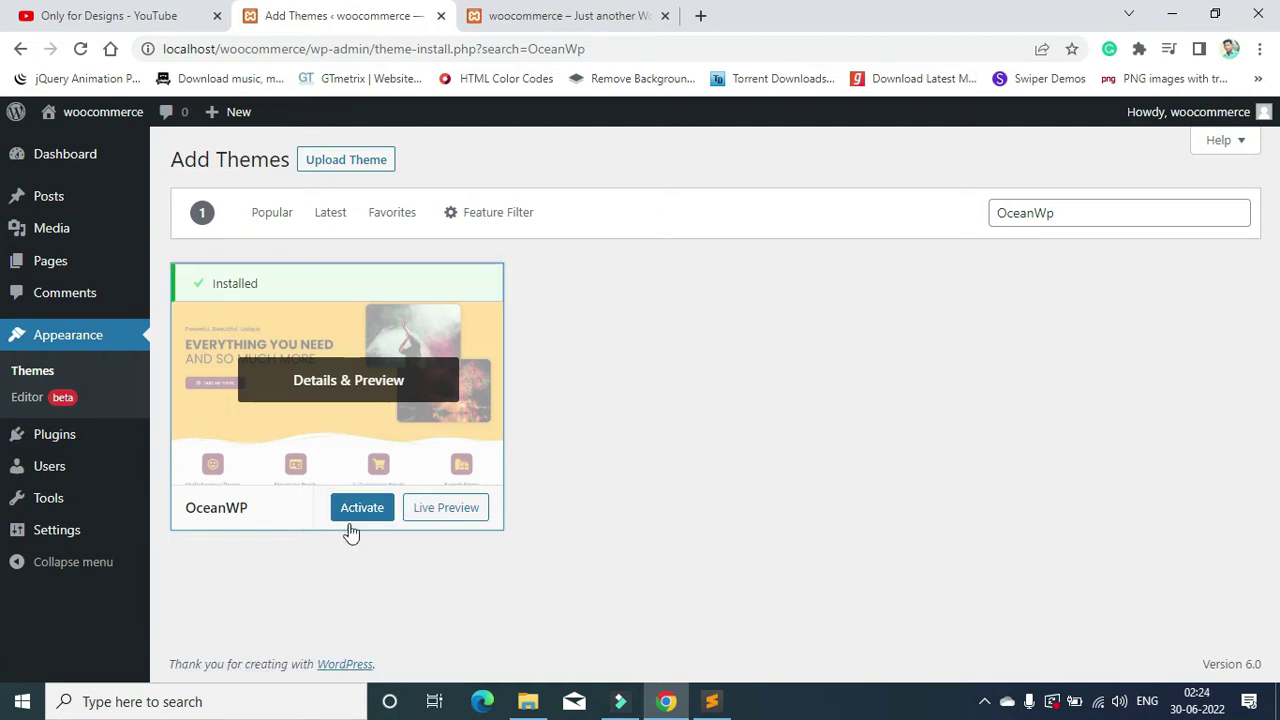
left_click(364, 518)
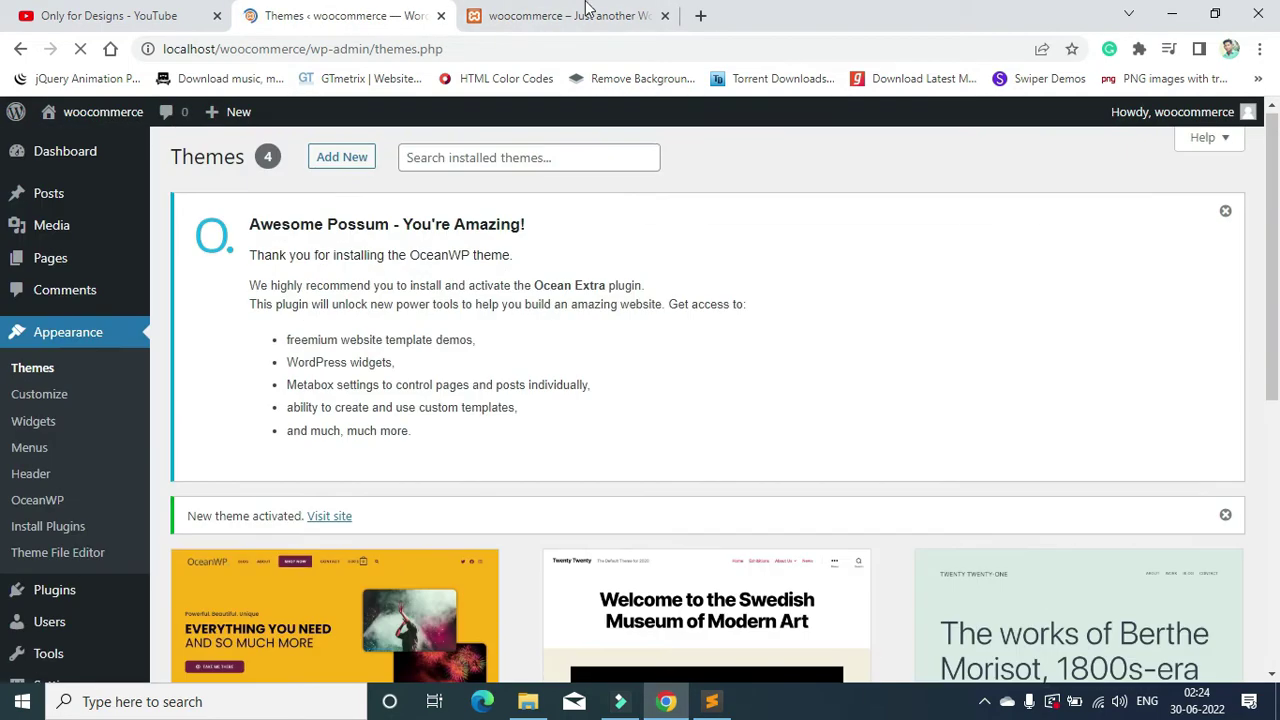
Step: Reload the live site tab and scroll through its new OceanWP design
left_click(565, 13)
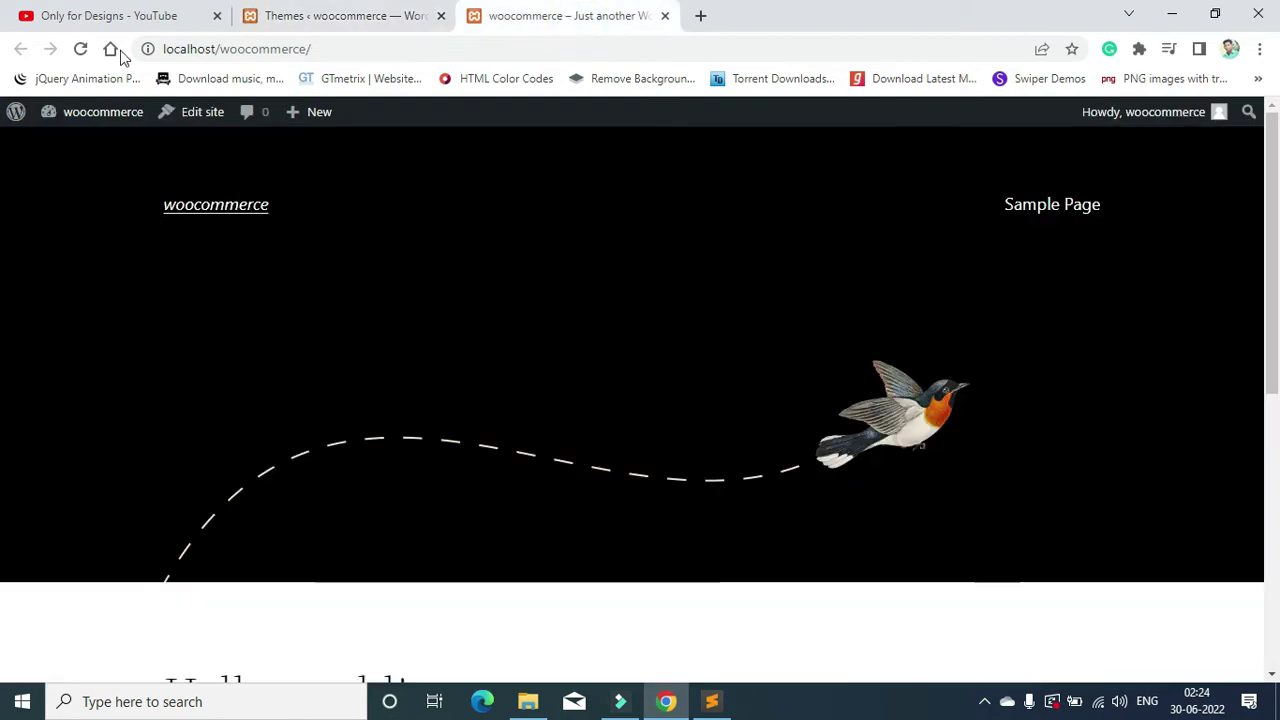
left_click(81, 52)
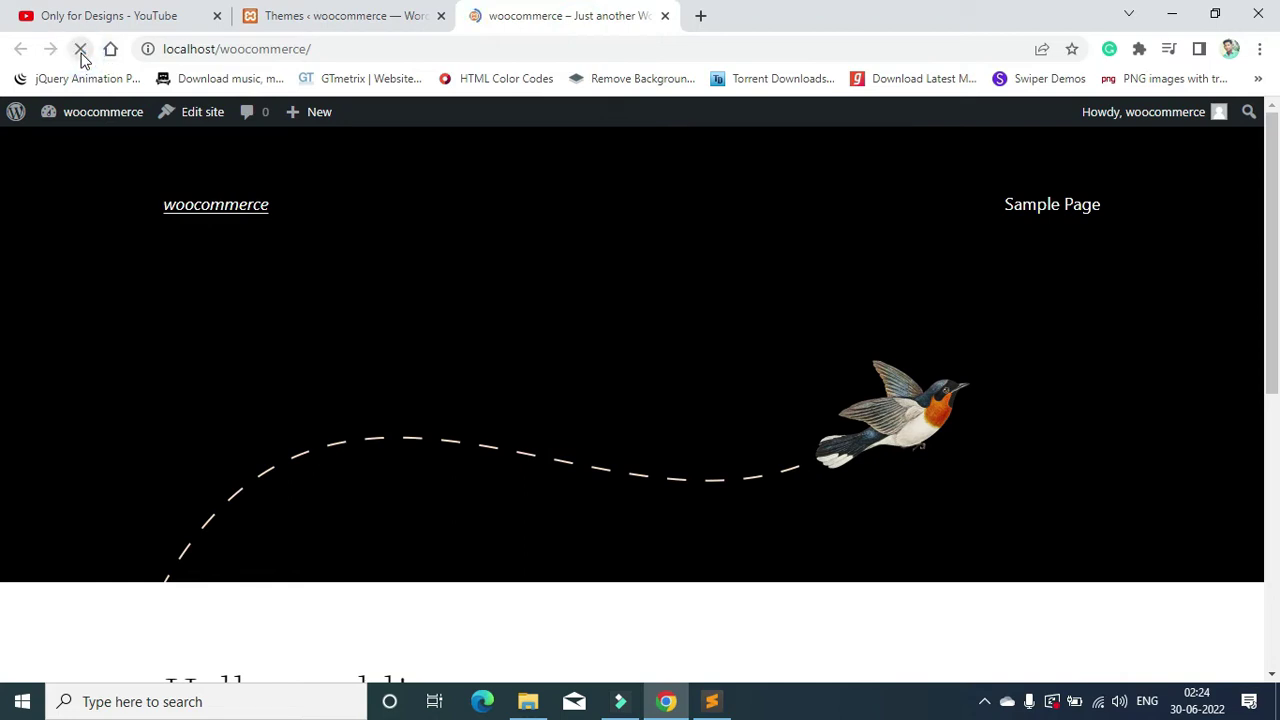
scroll(511, 292, "down", 1)
scroll(511, 294, "up", 1)
scroll(532, 268, "down", 1)
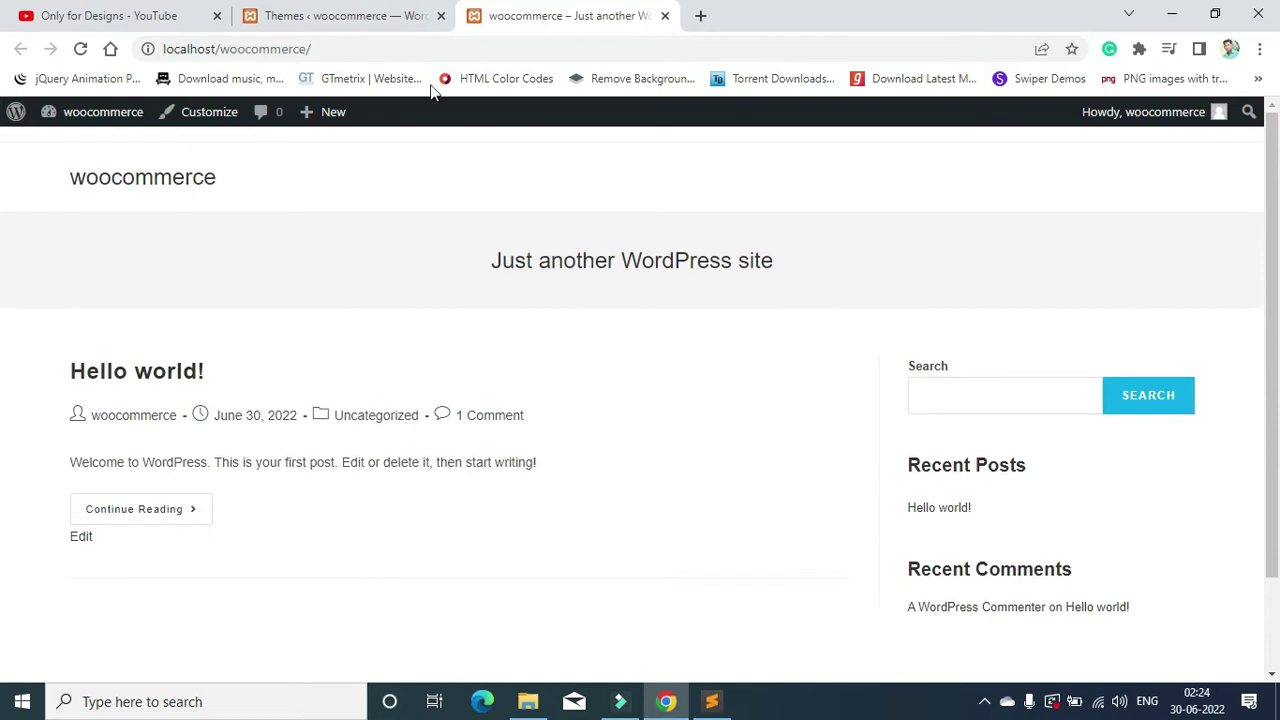
Step: Back on the Themes page, go to the installed Plugins page
left_click(330, 16)
scroll(26, 470, "down", 1)
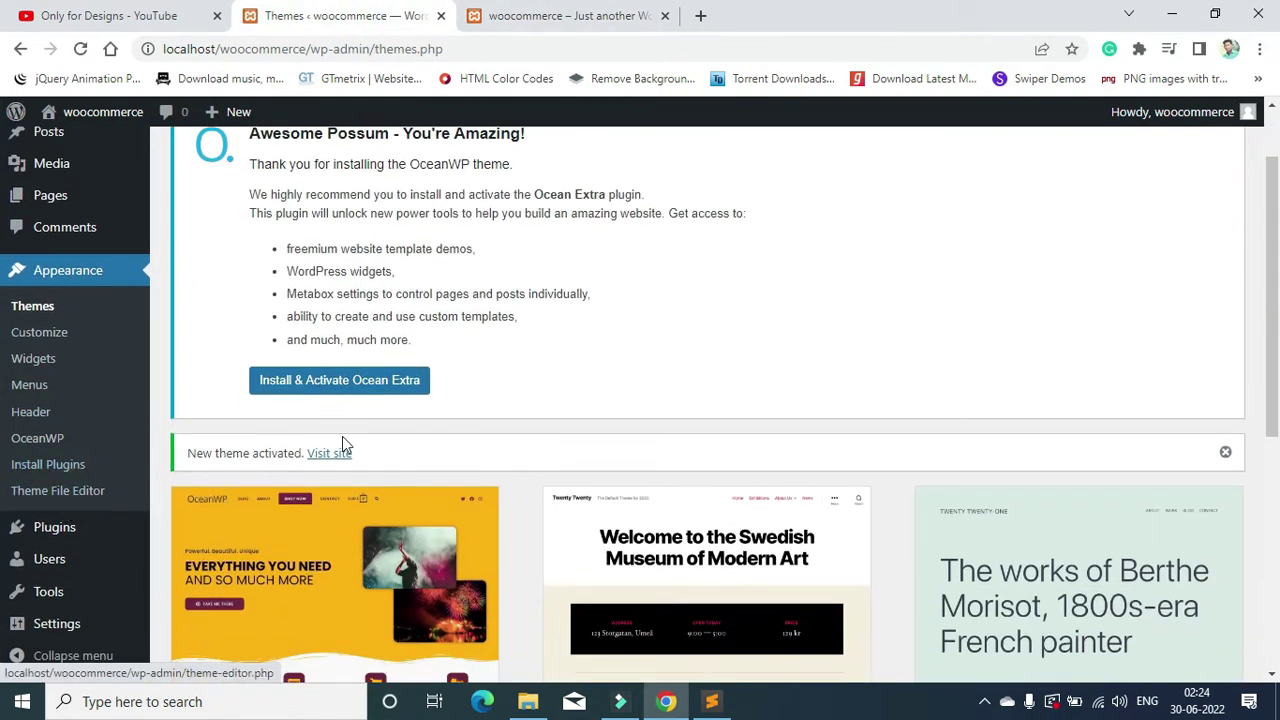
scroll(342, 443, "down", 5)
scroll(137, 531, "up", 2)
scroll(60, 545, "down", 2)
left_click(55, 528)
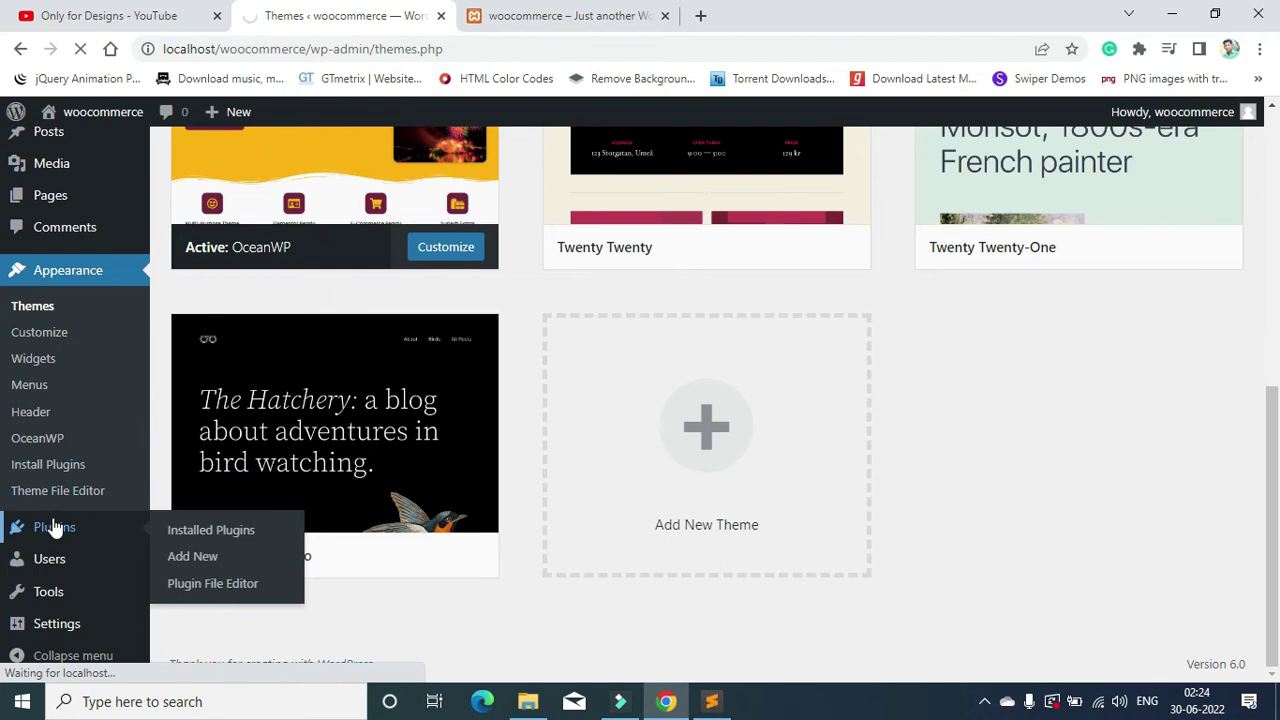
Step: Bulk-delete the selected Akismet Anti-Spam and Hello Dolly plugins
scroll(314, 531, "down", 3)
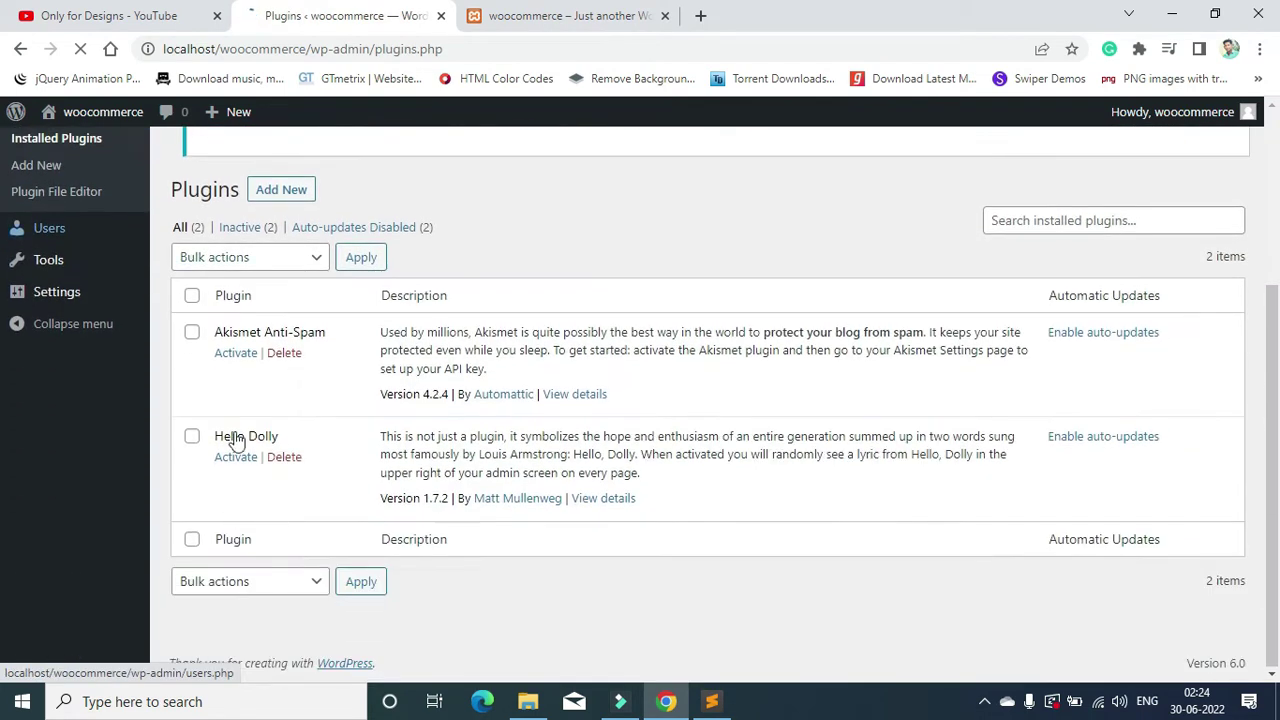
left_click(191, 309)
left_click(243, 299)
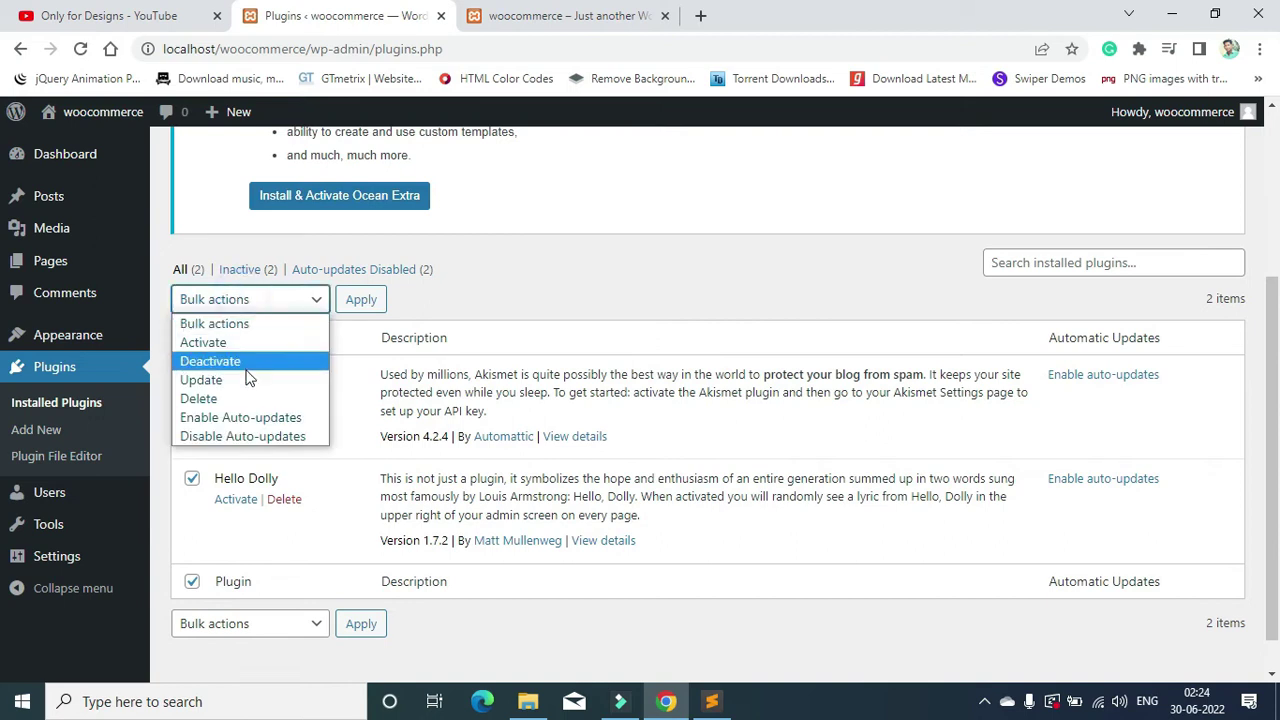
left_click(243, 398)
left_click(358, 299)
left_click(733, 172)
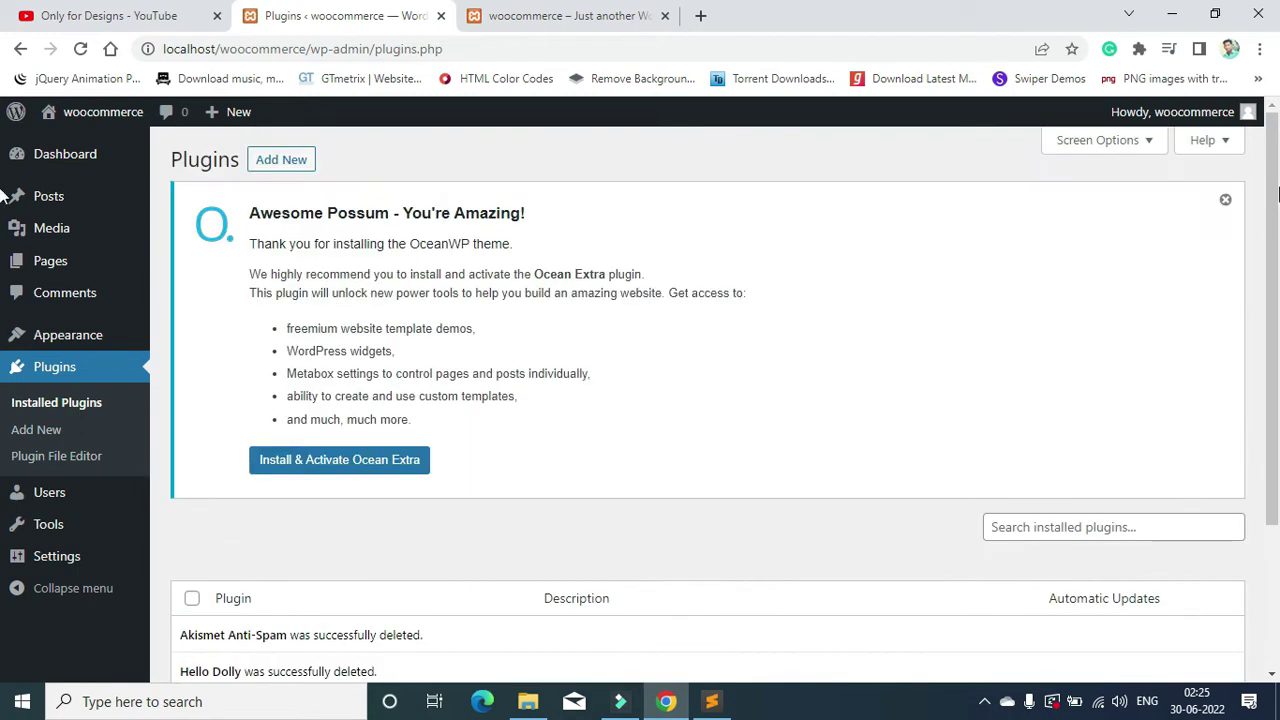
Step: Dismiss the Ocean Extra notice, go to Add New Plugins, then switch to the Sublime Text notes
left_click(1227, 203)
left_click(293, 161)
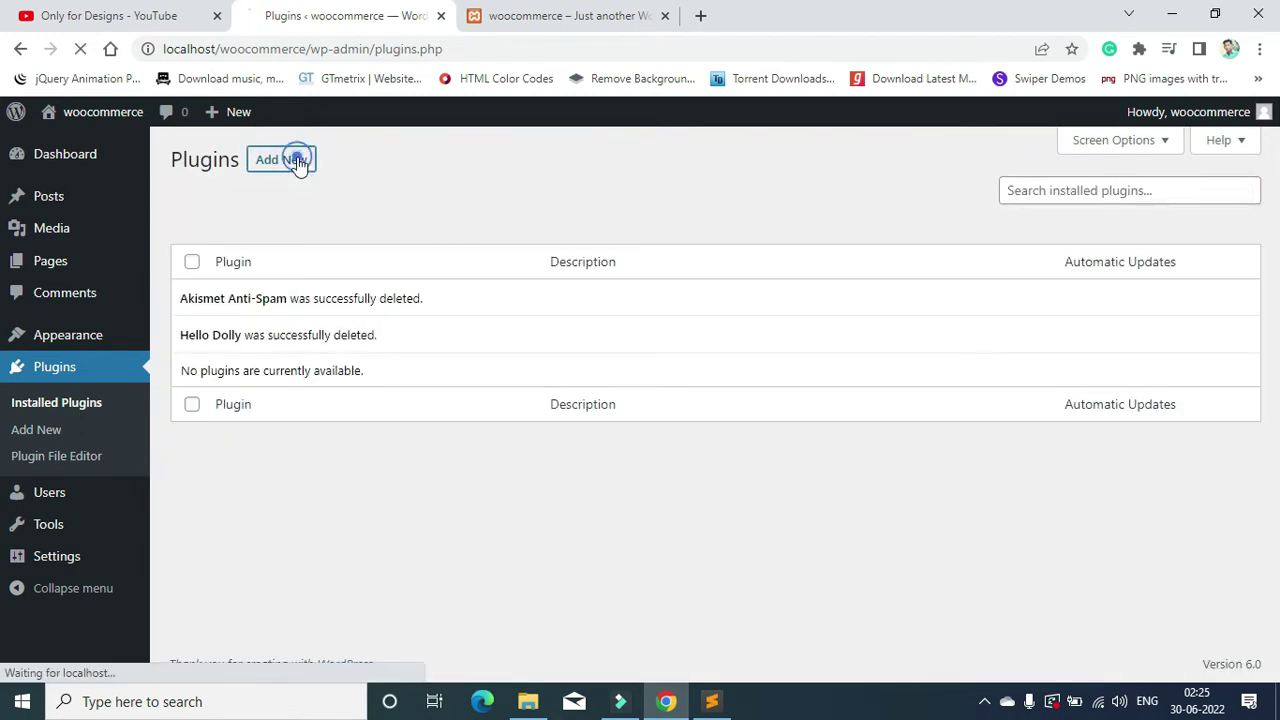
key("alt+Tab")
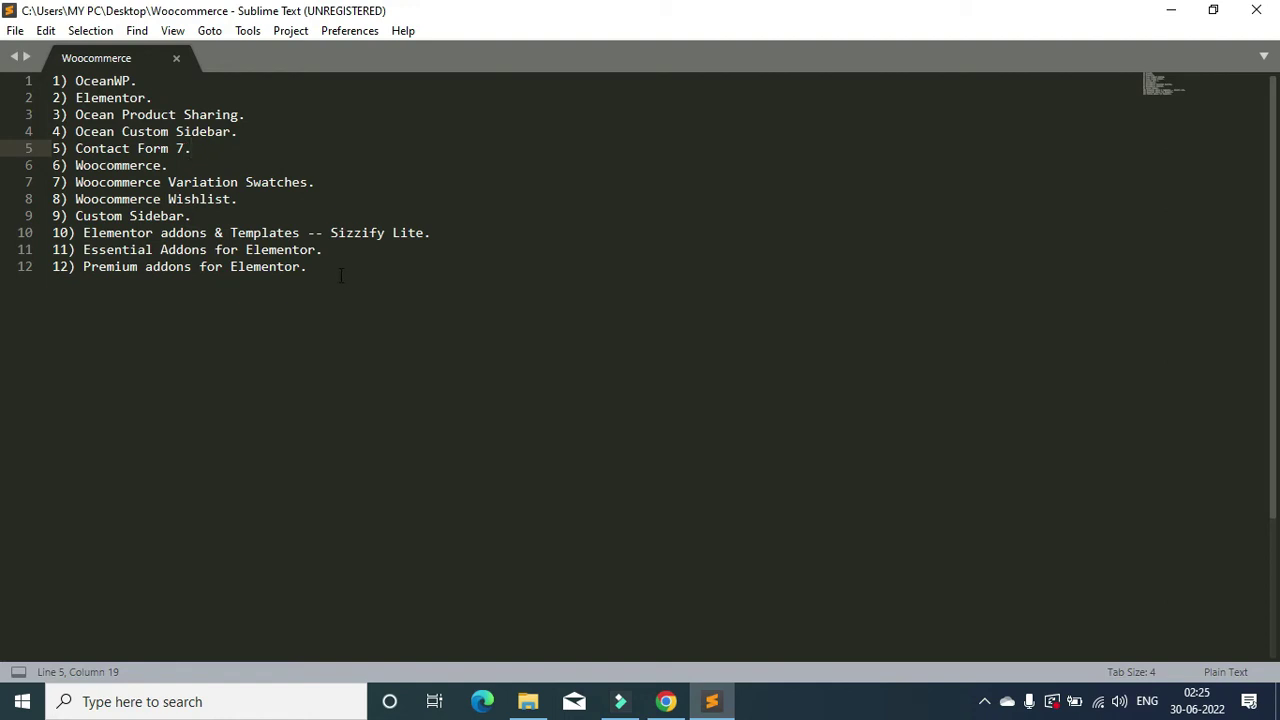
Step: Enlarge the editor font and add blank lines after Contact Form 7 and Woocommerce Wishlist
left_click_drag(340, 275, 52, 82)
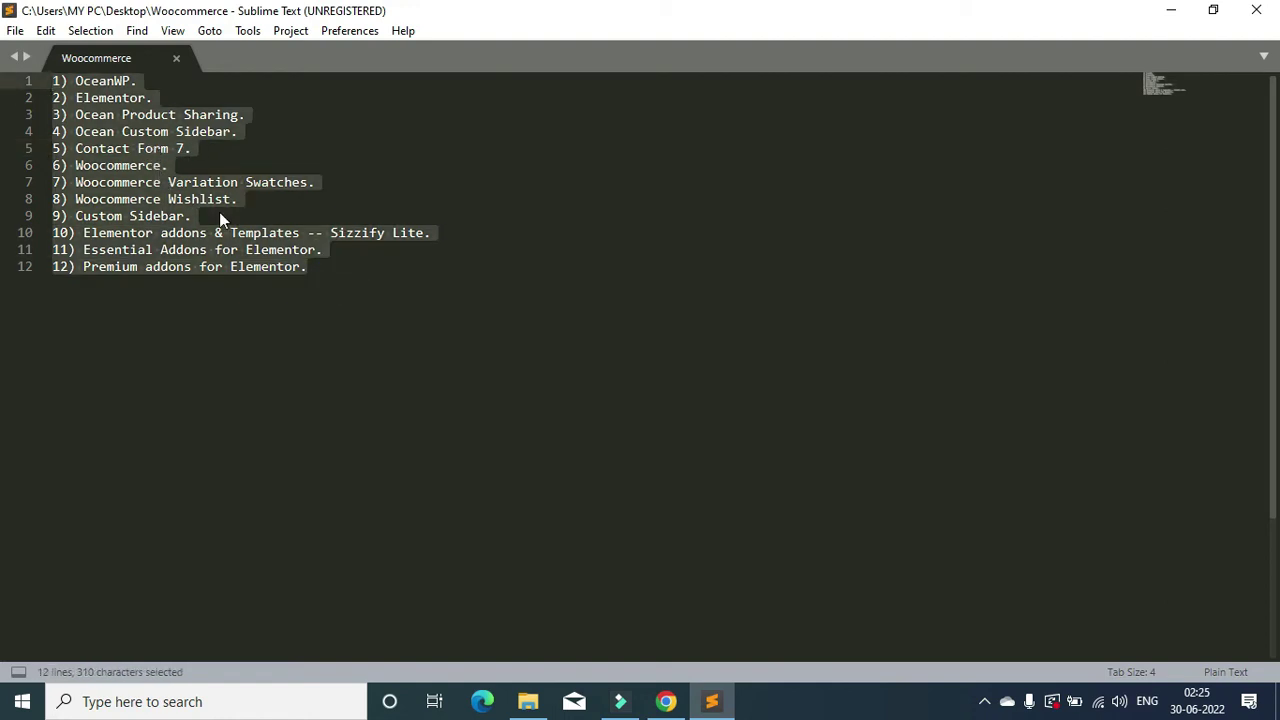
left_click(210, 150)
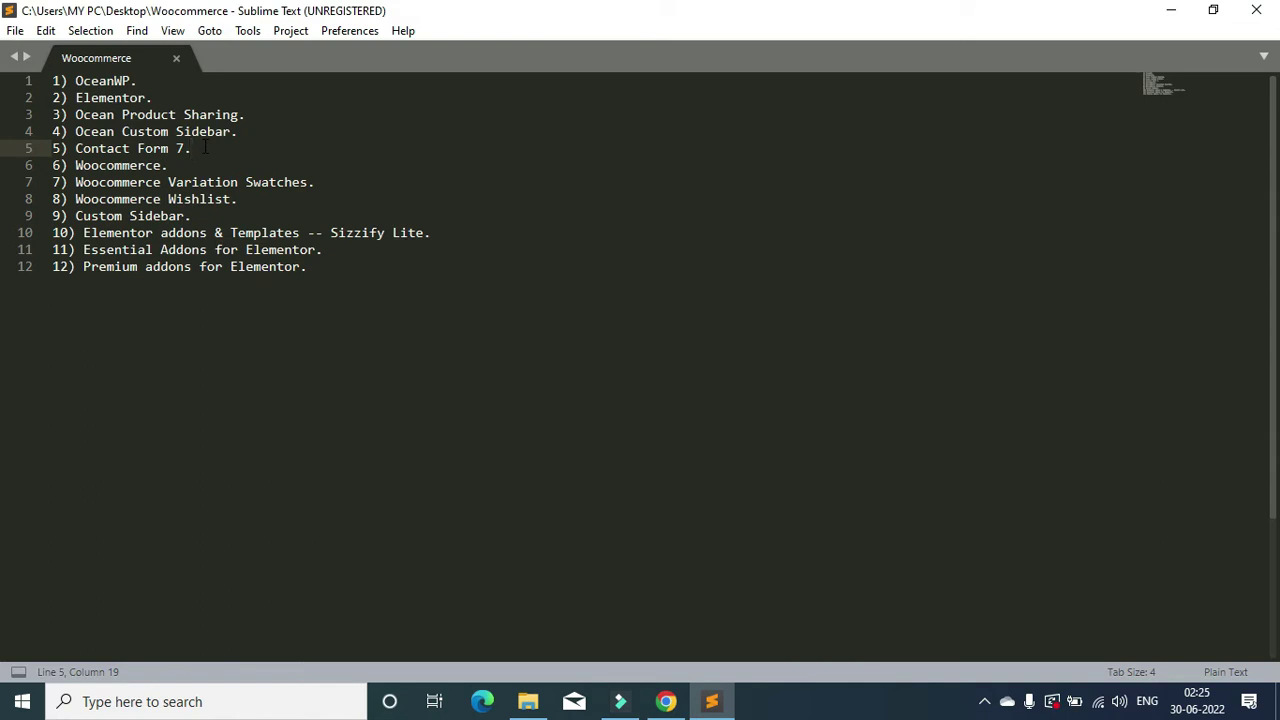
key("Return")
key("Return")
key("ctrl+plus")
key("ctrl+plus")
key("ctrl+plus")
key("ctrl+plus")
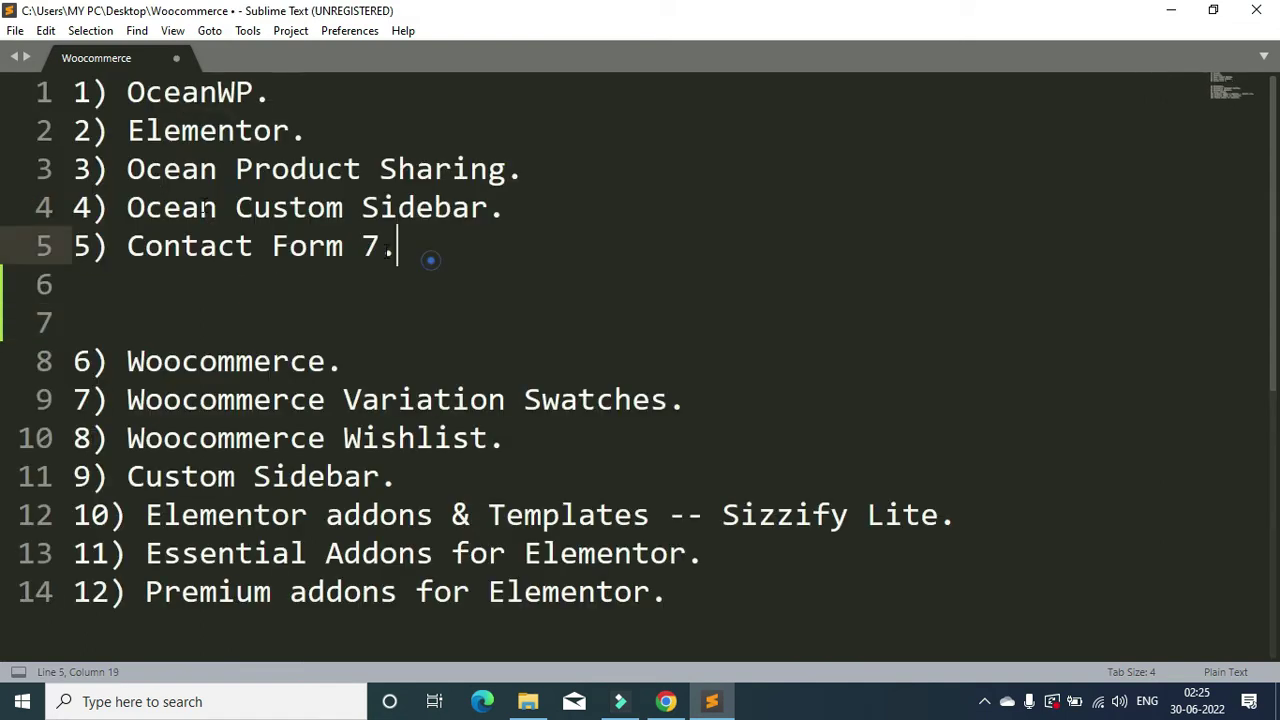
left_click_drag(431, 260, 12, 10)
scroll(589, 240, "down", 1)
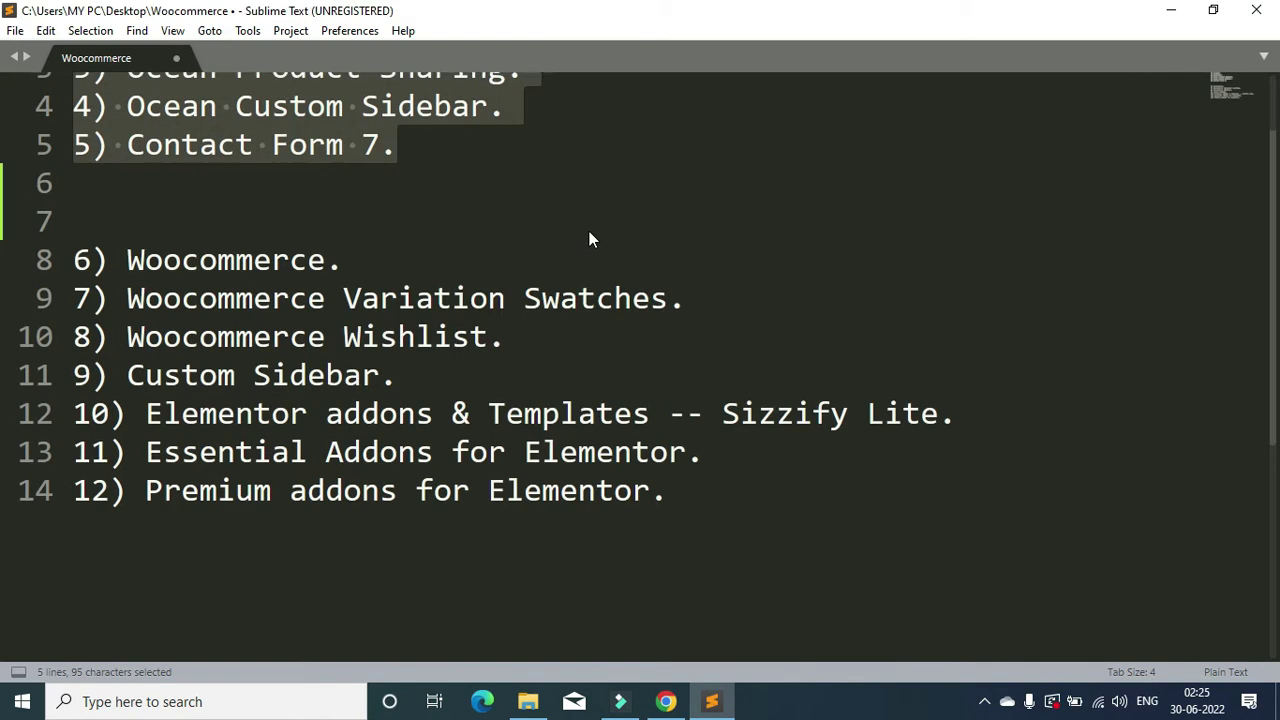
left_click(498, 330)
key("Return")
key("Return")
Step: Highlight the three Woocommerce plugins and the final five-plugin group to check the grouping
left_click_drag(76, 246, 514, 330)
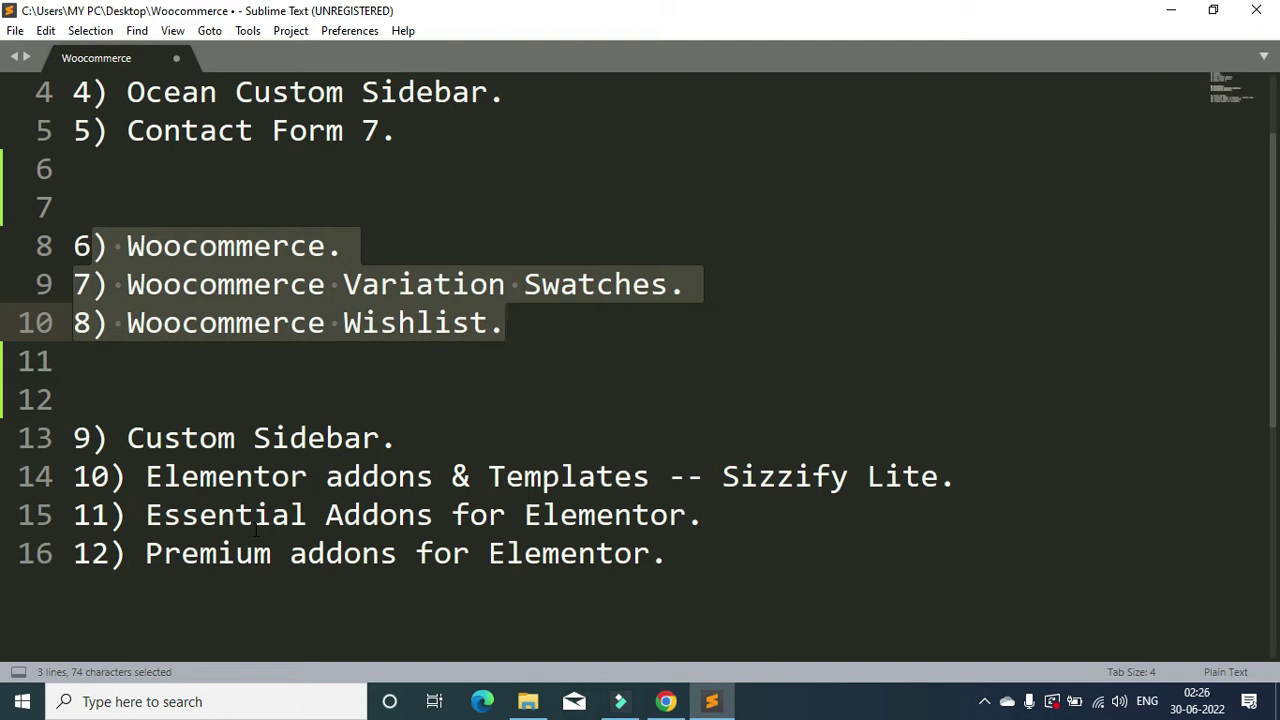
left_click(480, 400)
scroll(212, 390, "up", 1)
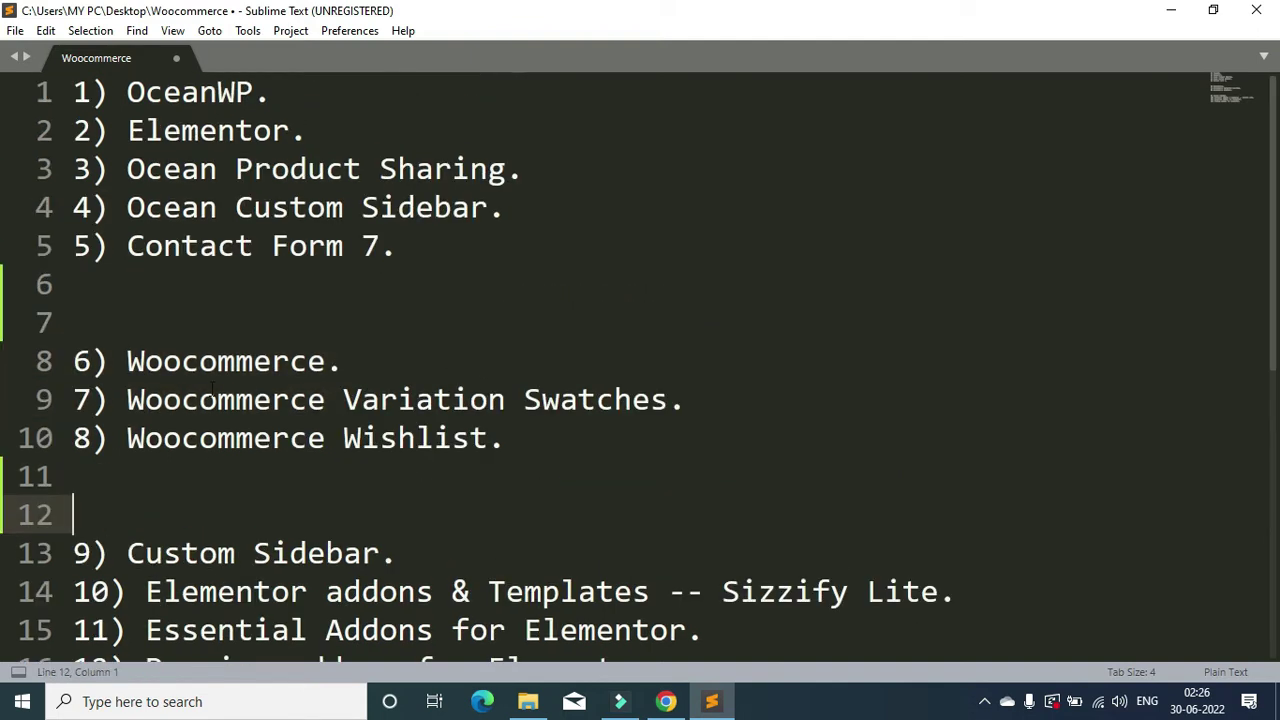
left_click_drag(420, 246, 70, 92)
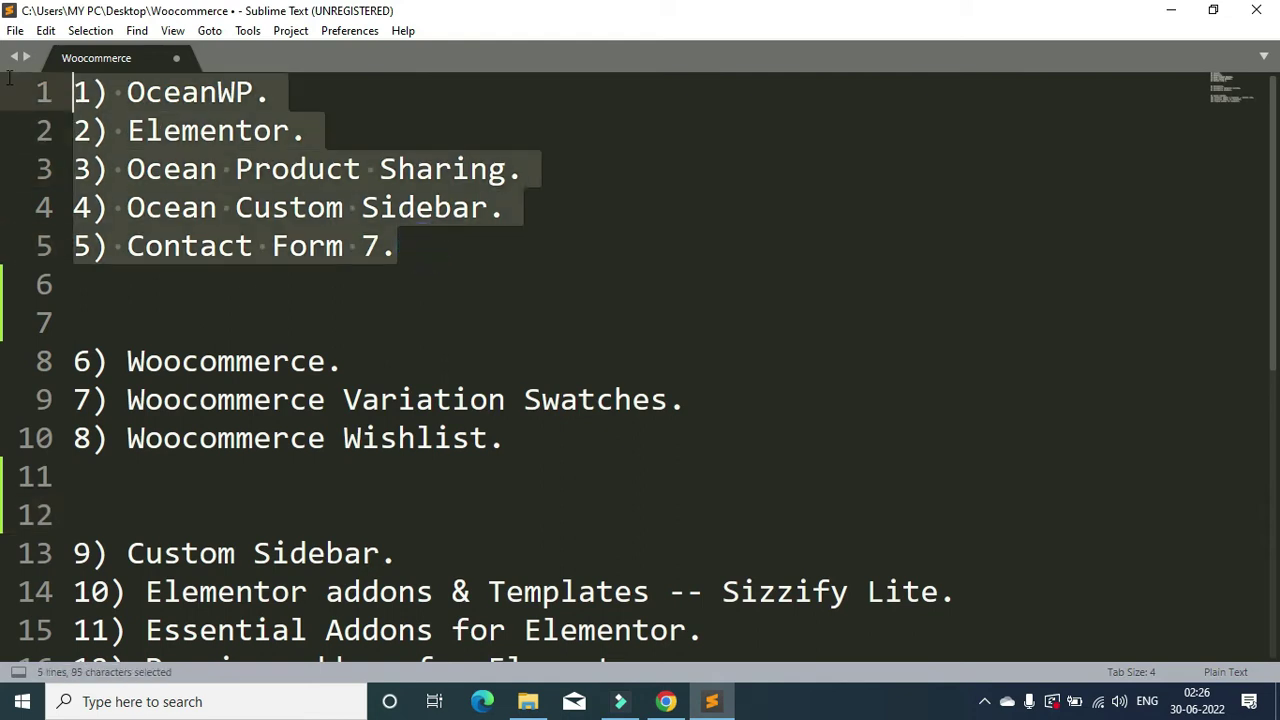
scroll(117, 197, "down", 3)
left_click(100, 172)
key("ctrl+shift+End")
scroll(275, 495, "up", 3)
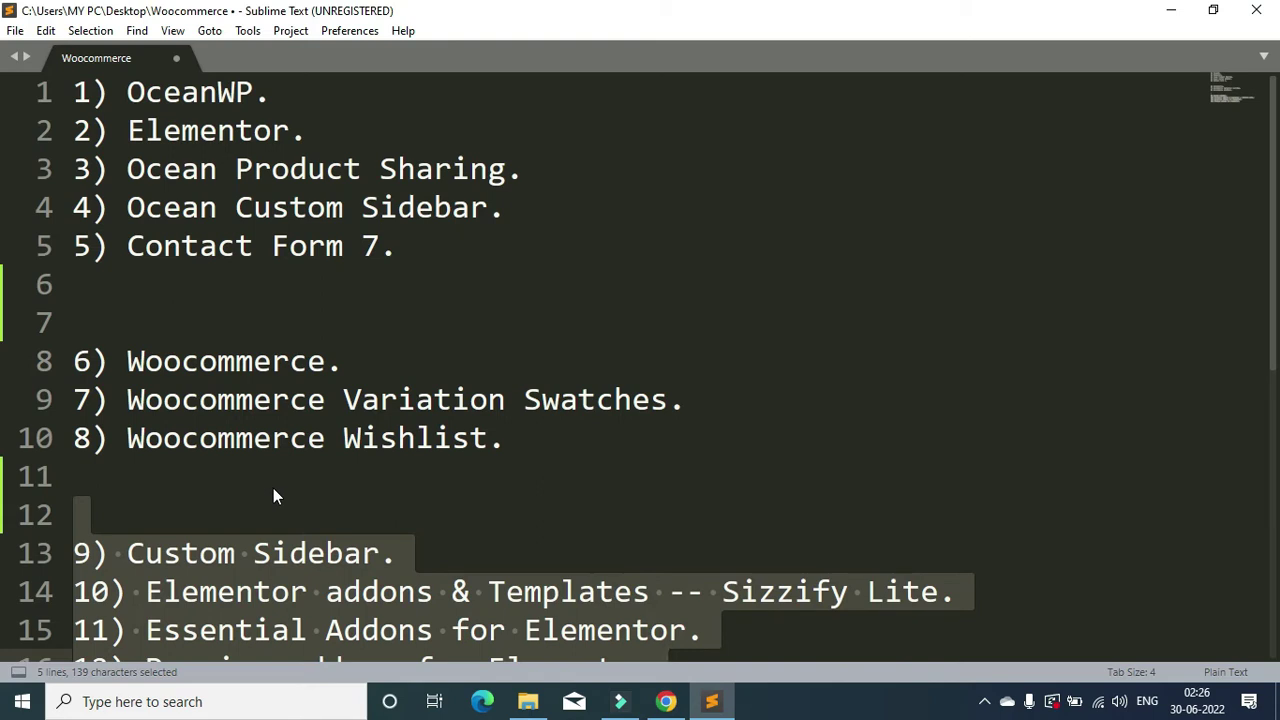
left_click(217, 400)
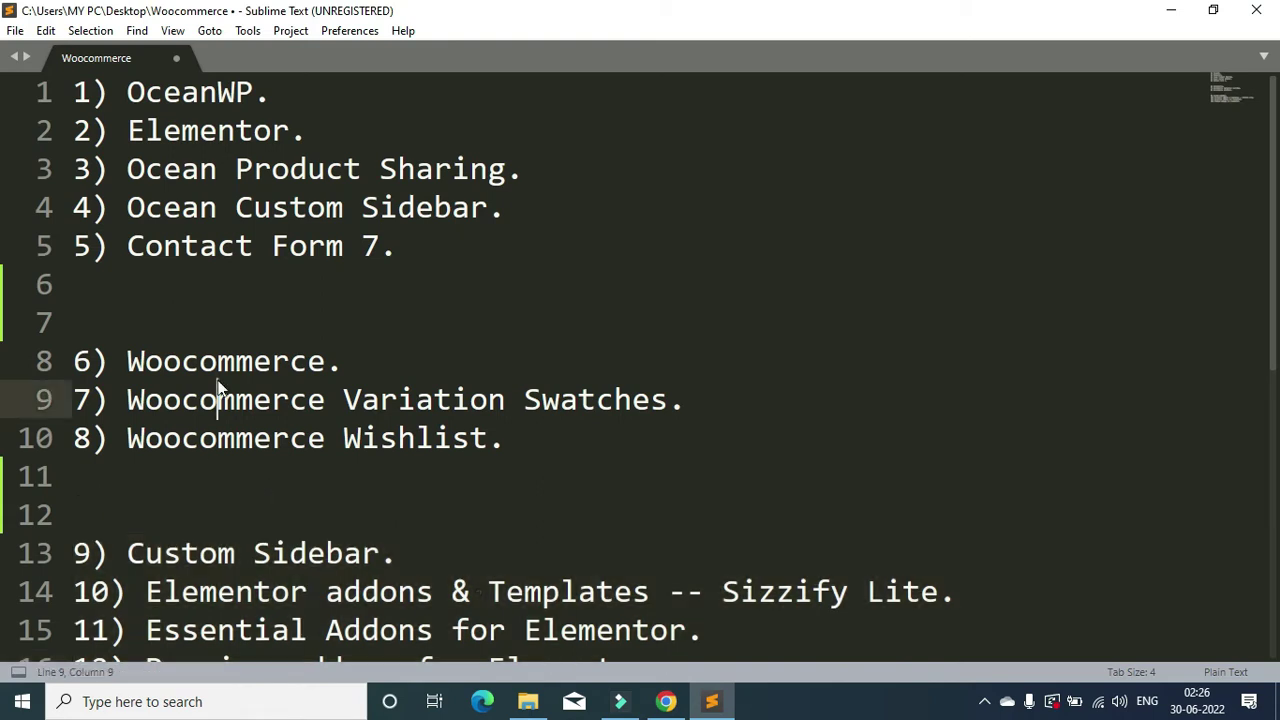
Step: Copy 'Woocommerce' from the notes into the WordPress plugin search field
double_click(283, 363)
key("ctrl+c")
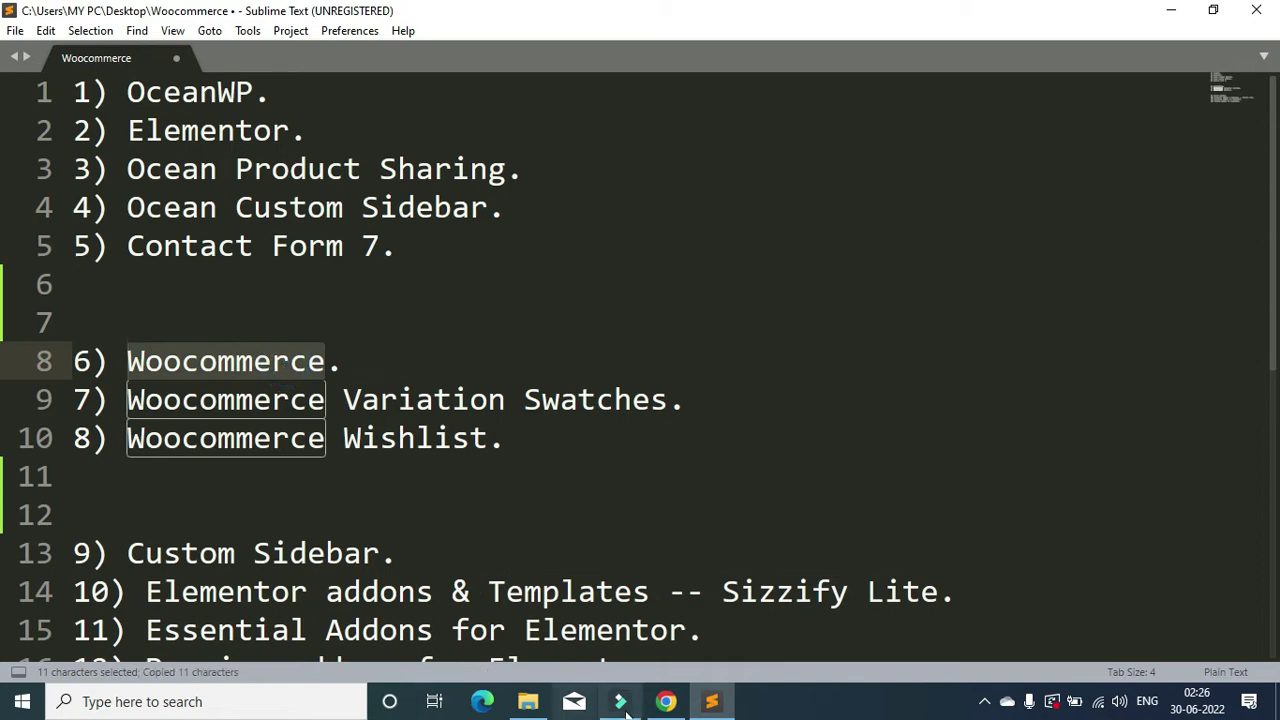
left_click(665, 701)
left_click(1075, 209)
key("ctrl+v")
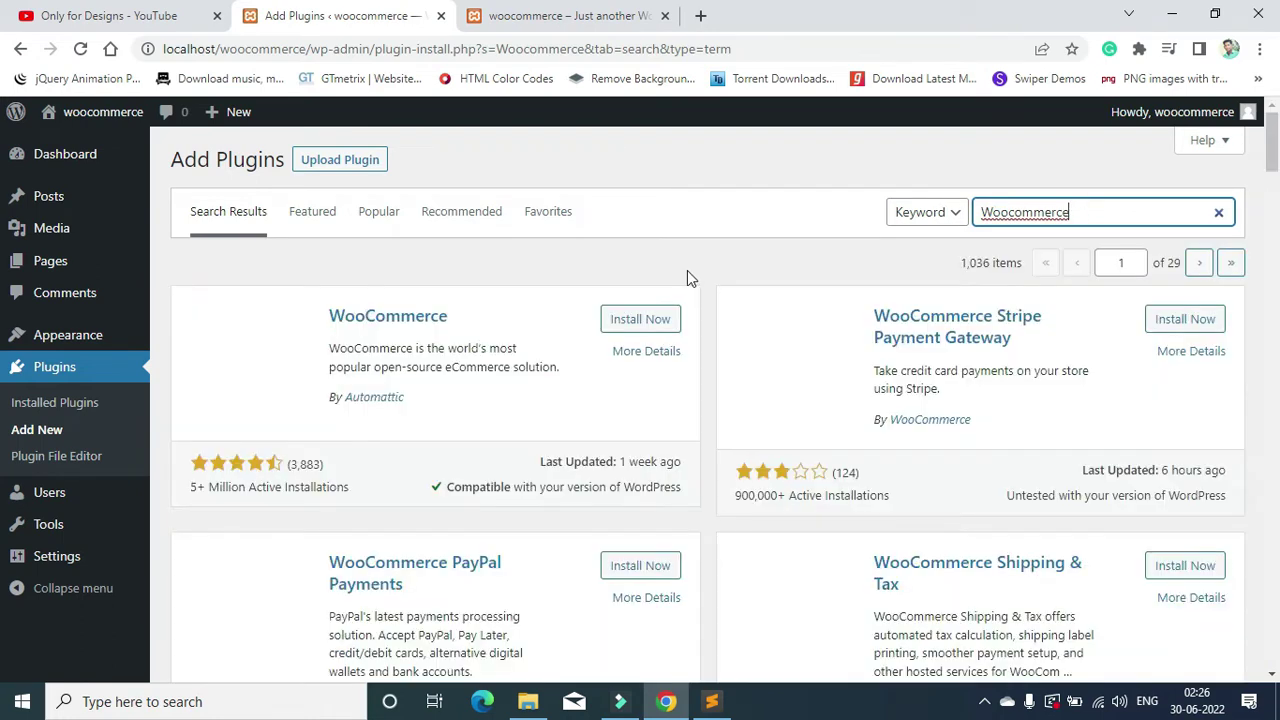
Step: Install WooCommerce, then search 'Woocommerce Variation Swatches' and install Variation Swatches for WooCommerce
left_click(652, 320)
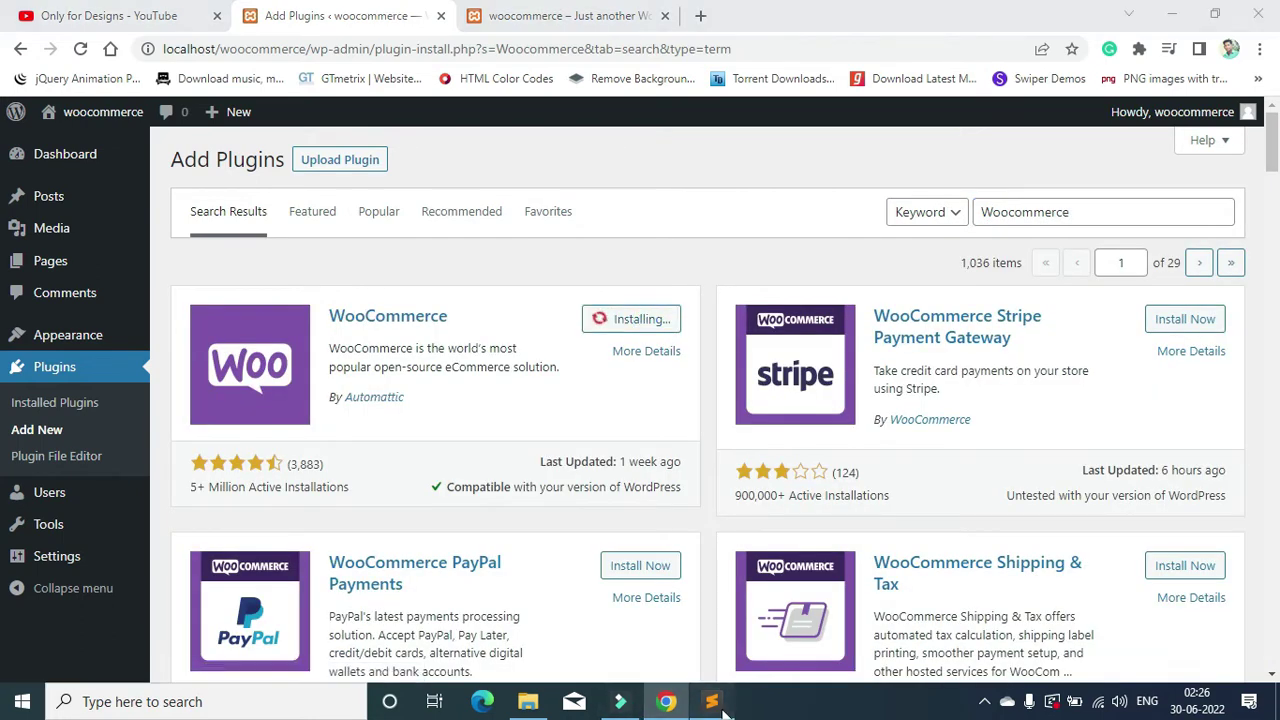
left_click(712, 701)
left_click(199, 400)
left_click_drag(130, 400, 668, 400)
key("ctrl+c")
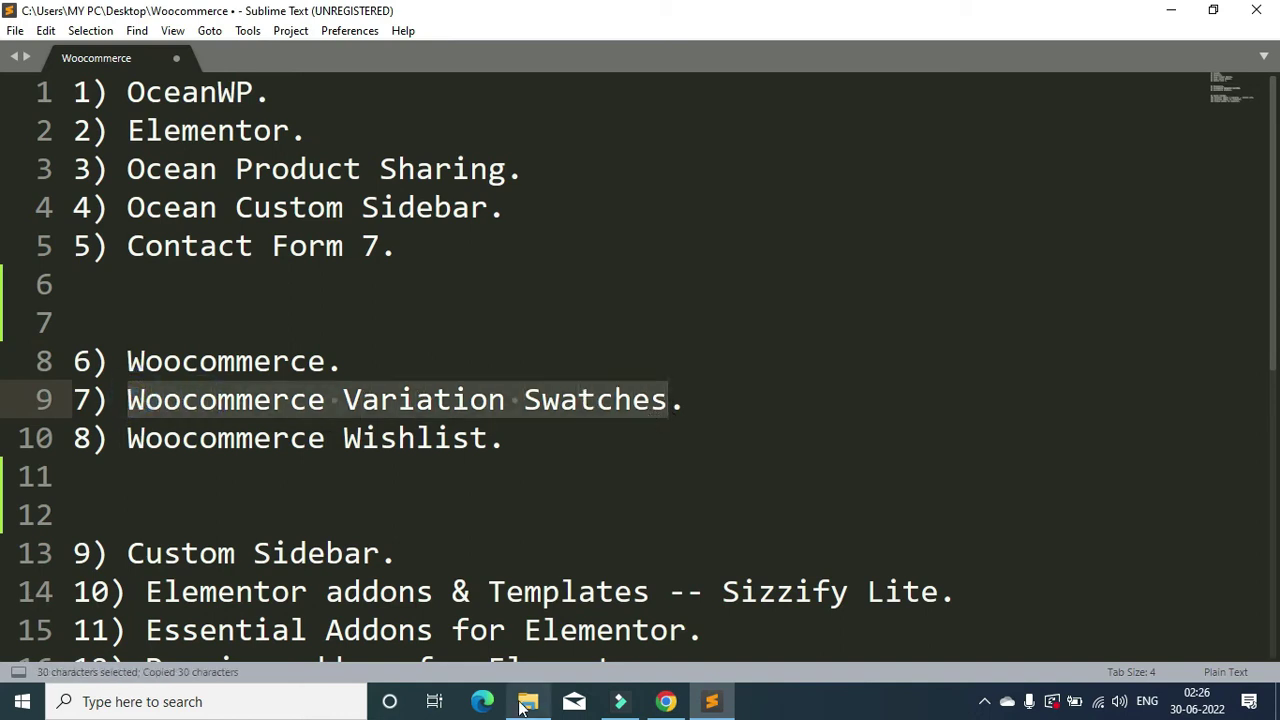
left_click(666, 701)
double_click(1094, 213)
key("ctrl+v")
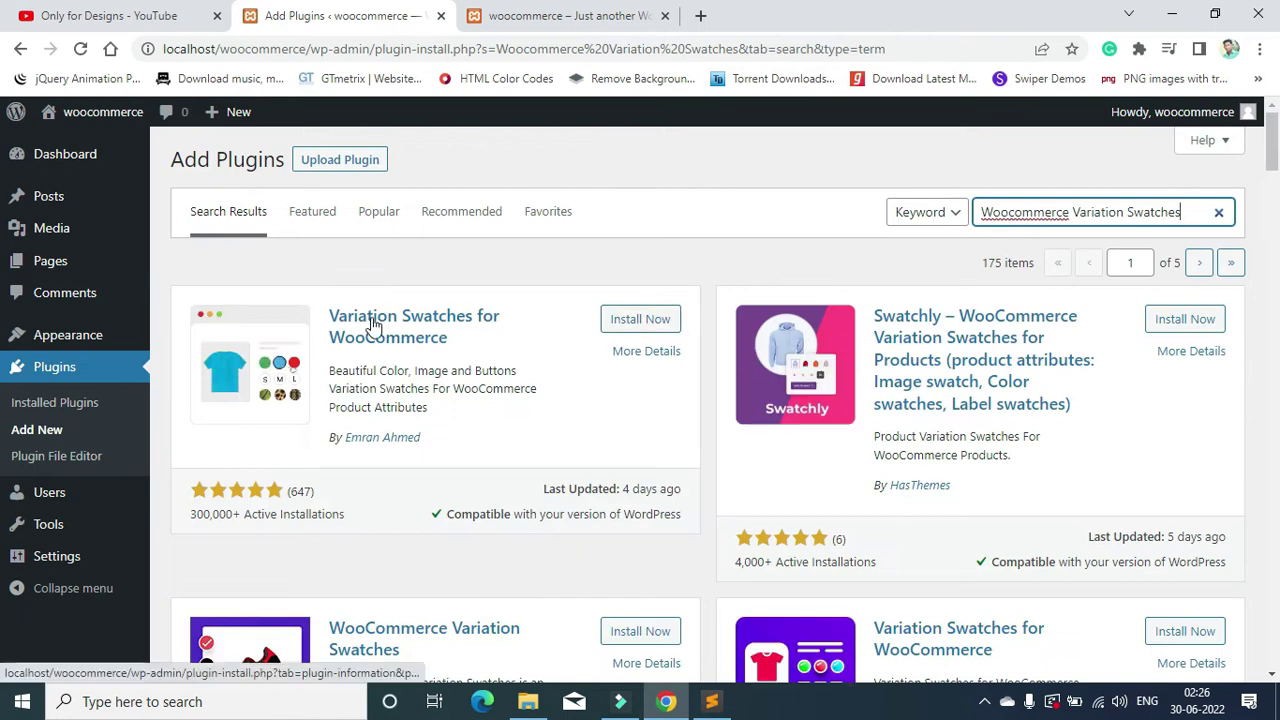
left_click(641, 319)
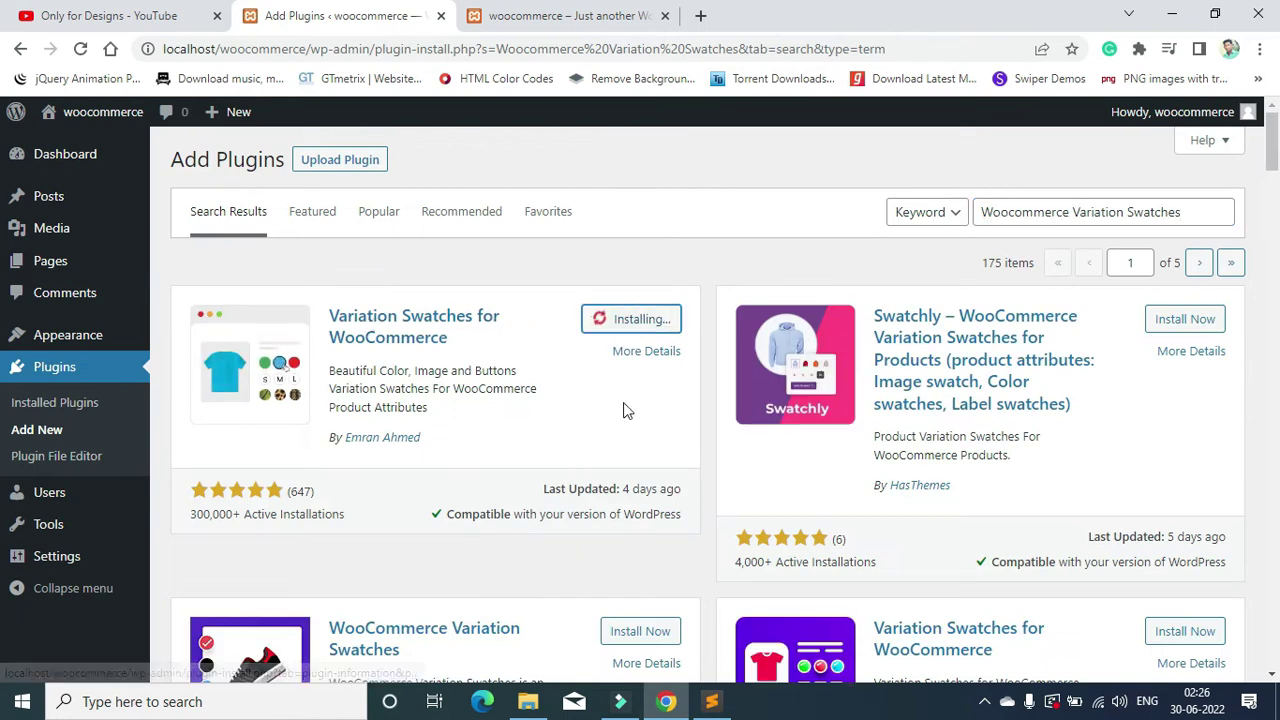
Step: Copy 'Woocommerce Wishlist' from the notes, search it, and install TI WooCommerce Wishlist
left_click(711, 701)
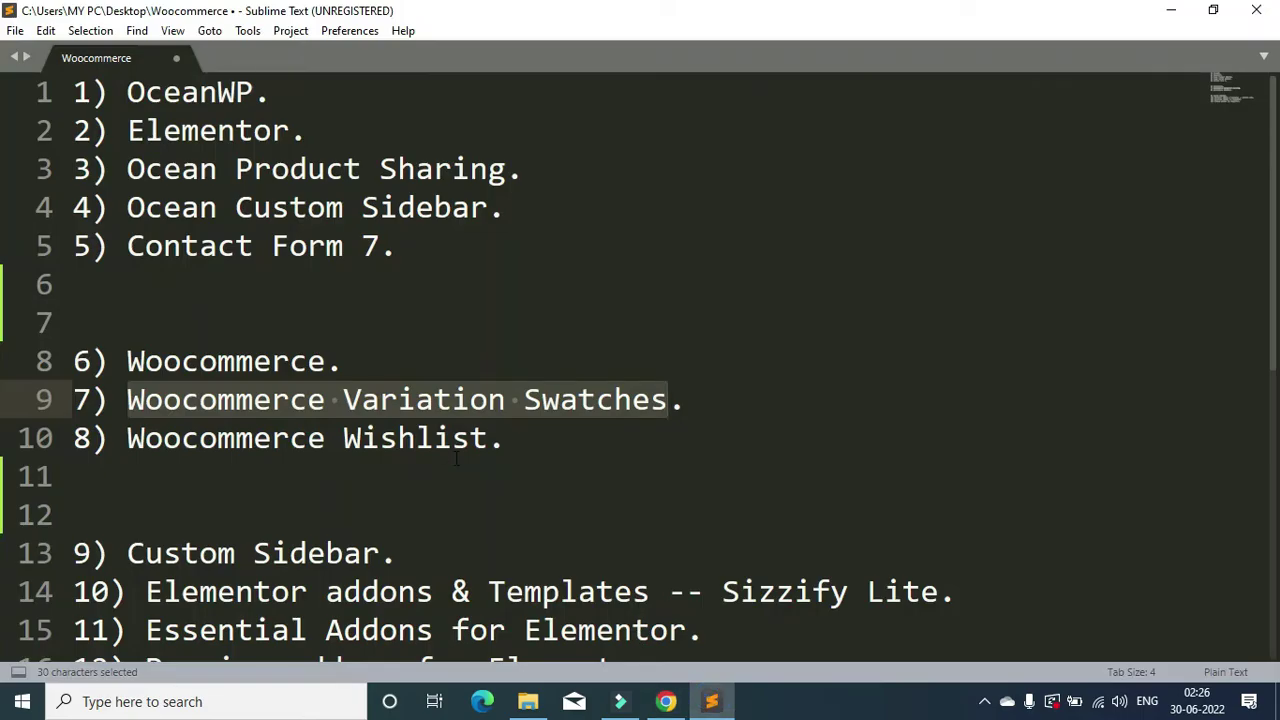
left_click_drag(487, 438, 130, 440)
key("ctrl+c")
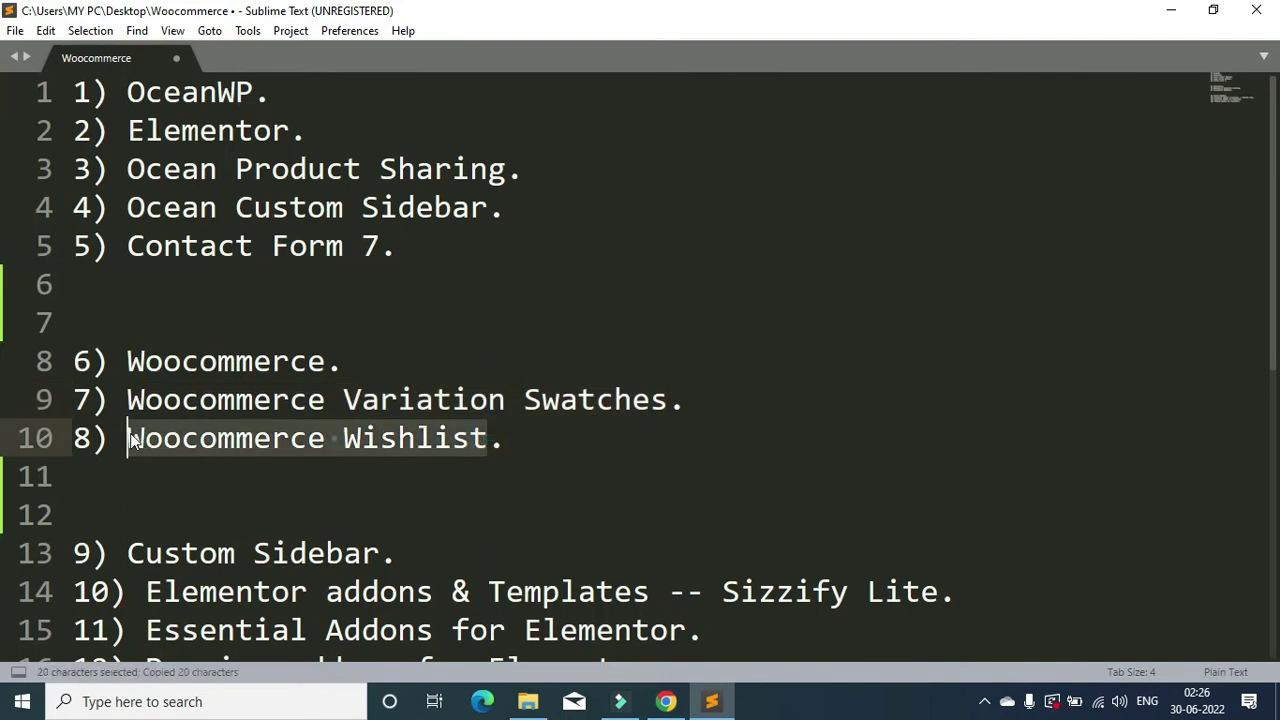
left_click(665, 701)
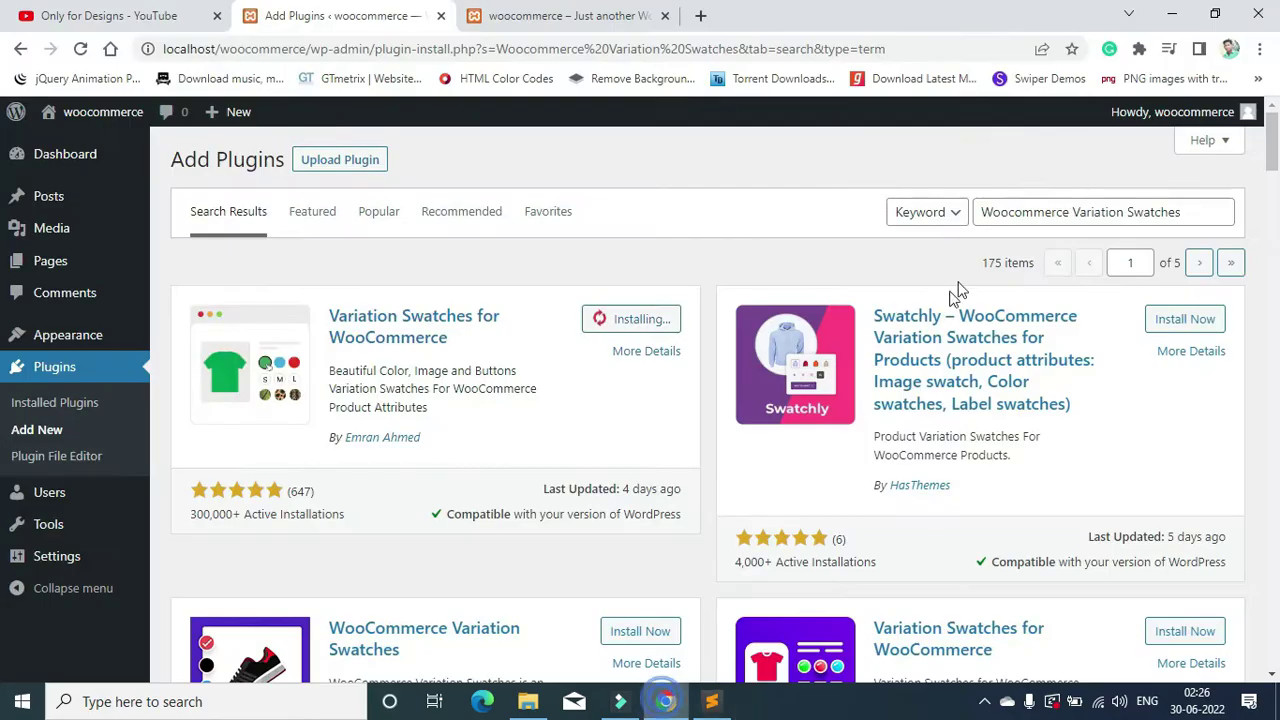
triple_click(1088, 215)
key("ctrl+v")
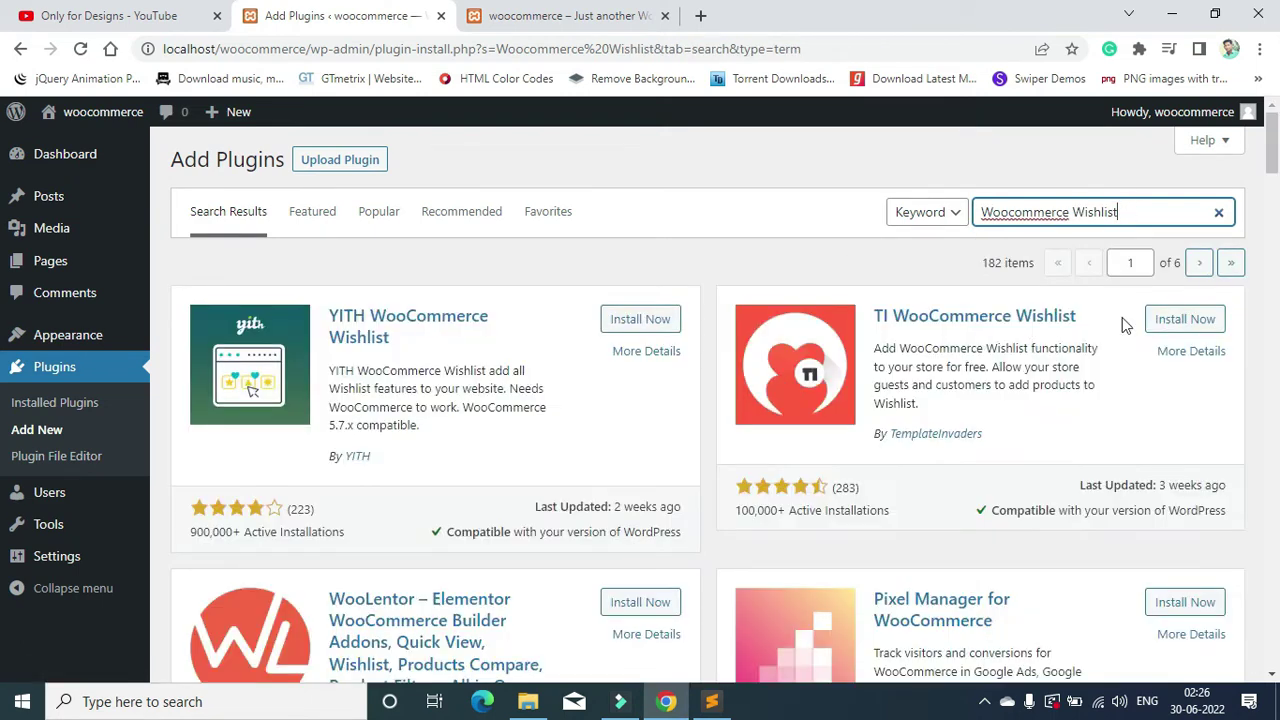
left_click(1172, 324)
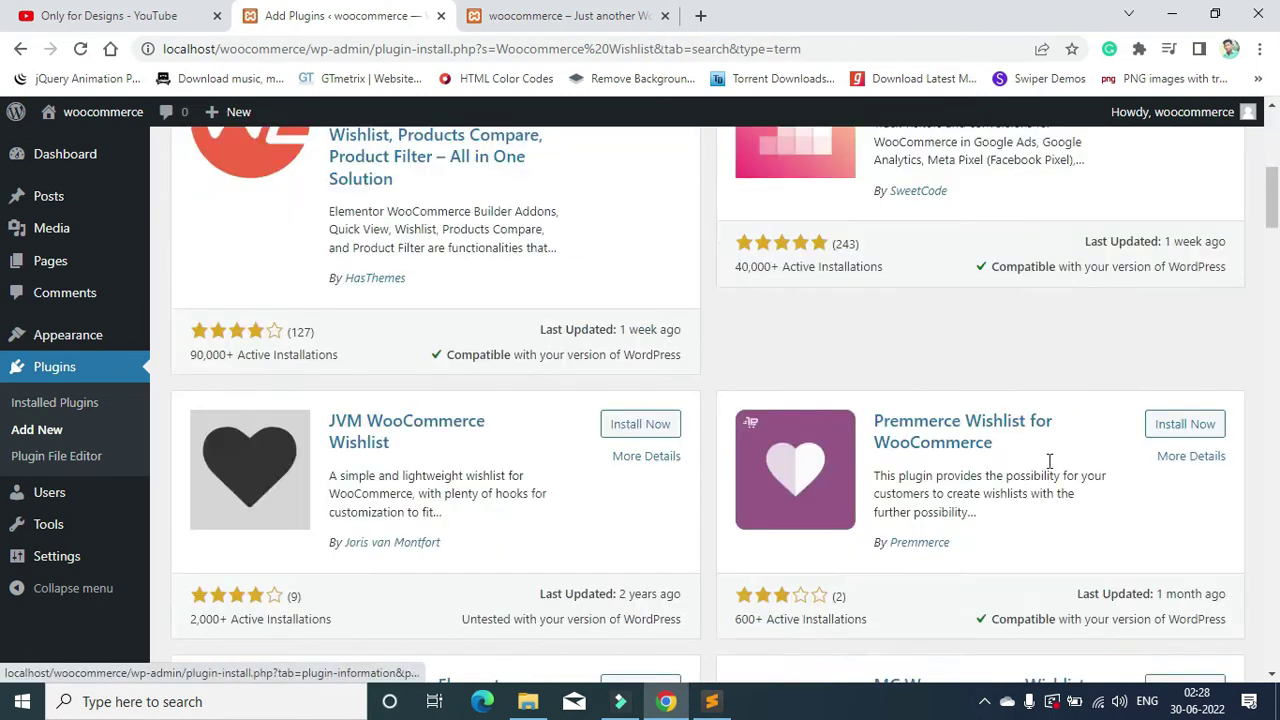
Step: Go to Installed Plugins and tick every plugin at once
scroll(1049, 460, "up", 4)
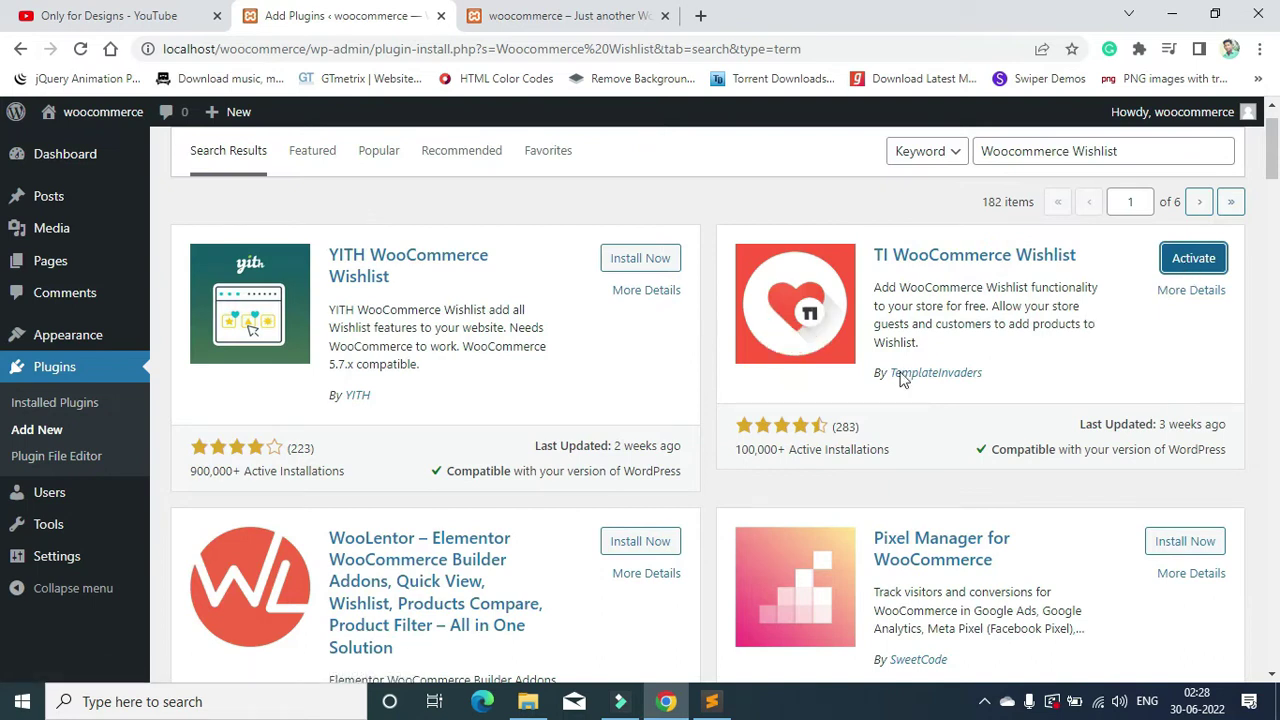
left_click(52, 366)
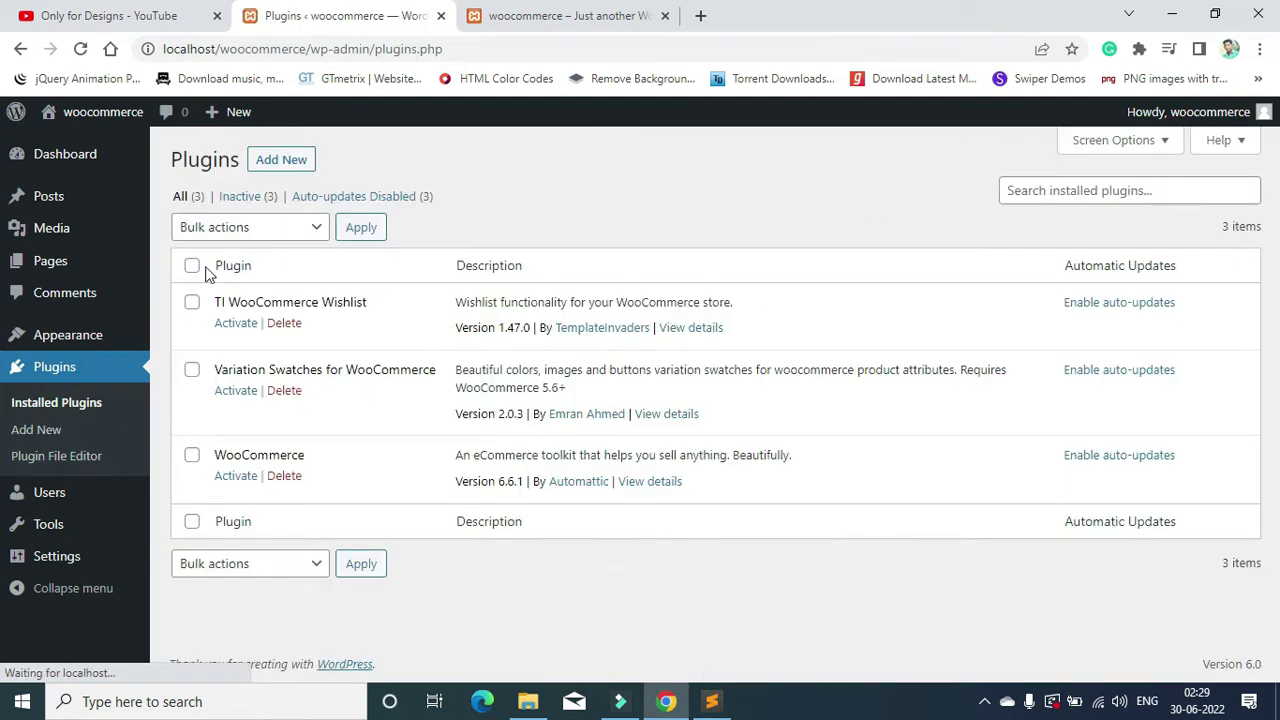
left_click(192, 266)
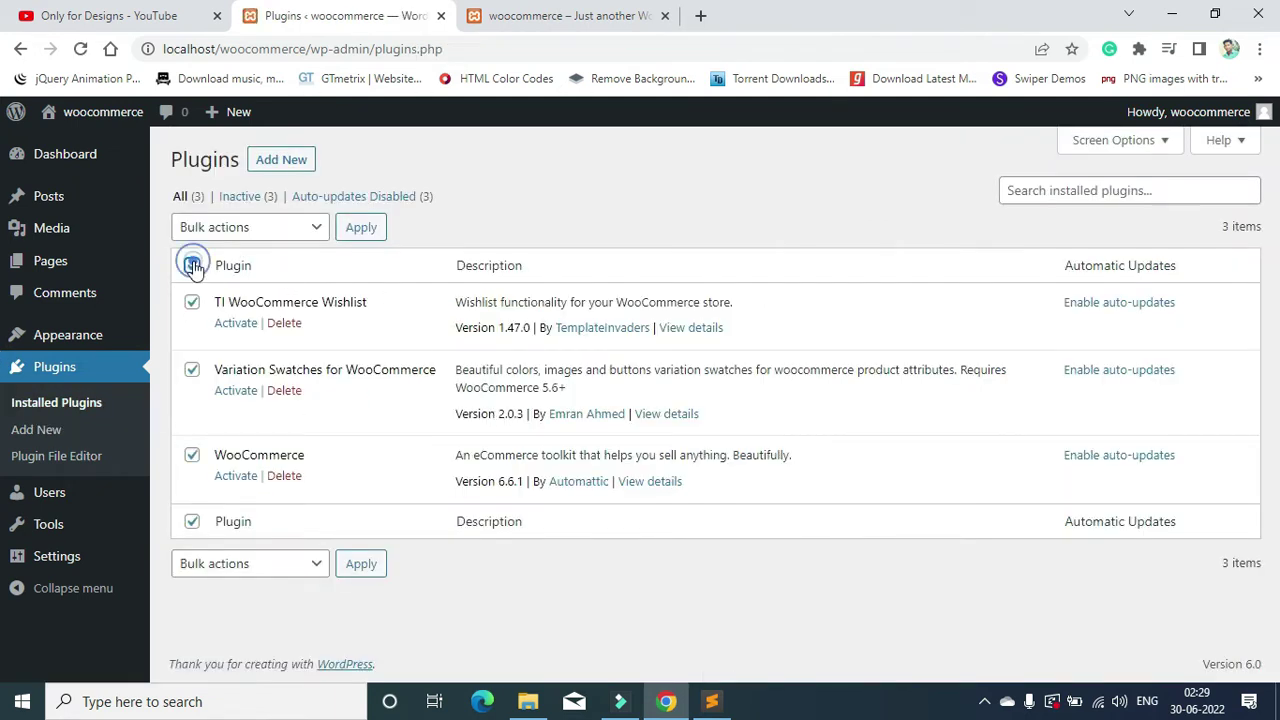
Step: Bulk-activate the three ticked plugins
left_click(255, 227)
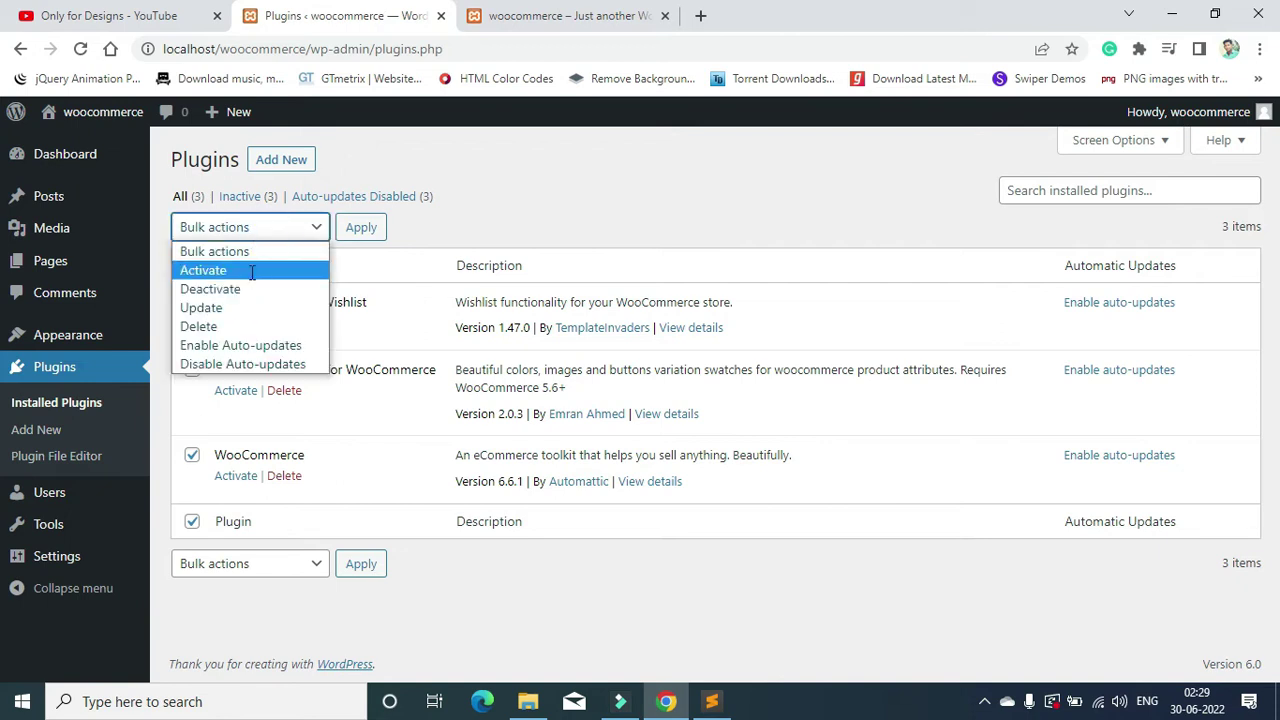
left_click(255, 270)
left_click(360, 230)
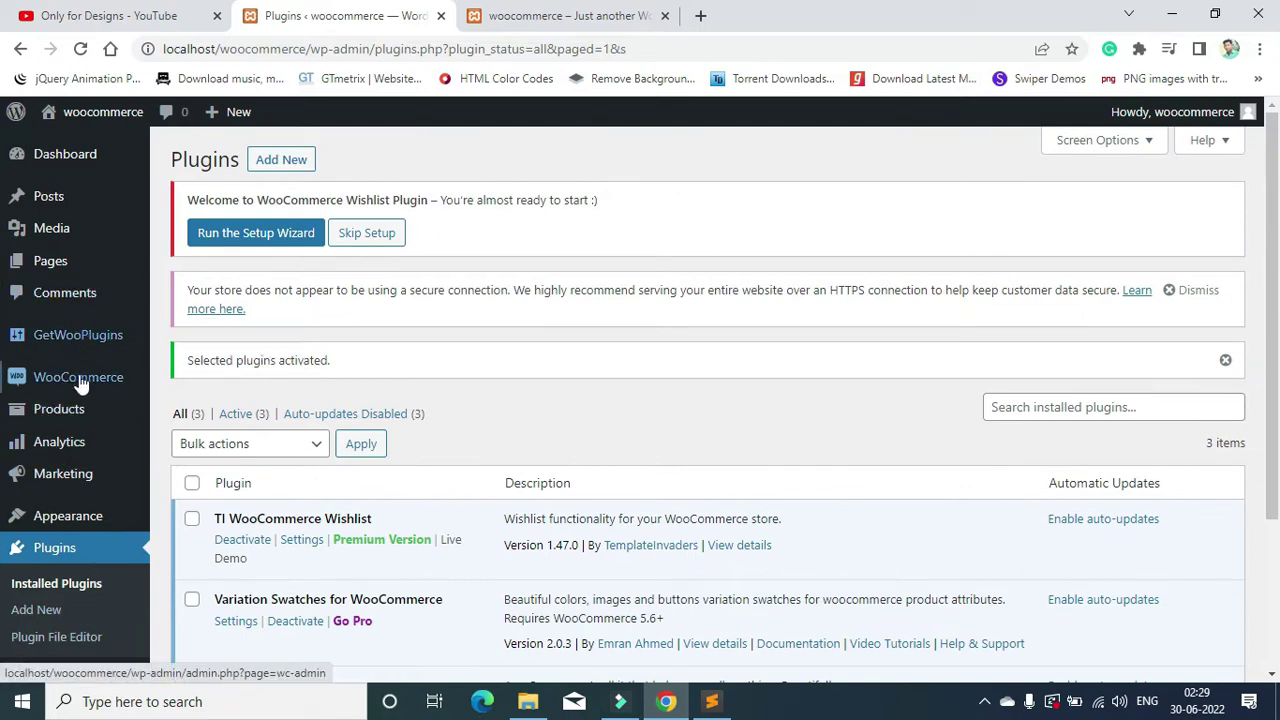
Step: Start the TI WooCommerce Wishlist setup wizard
mouse_move(53, 348)
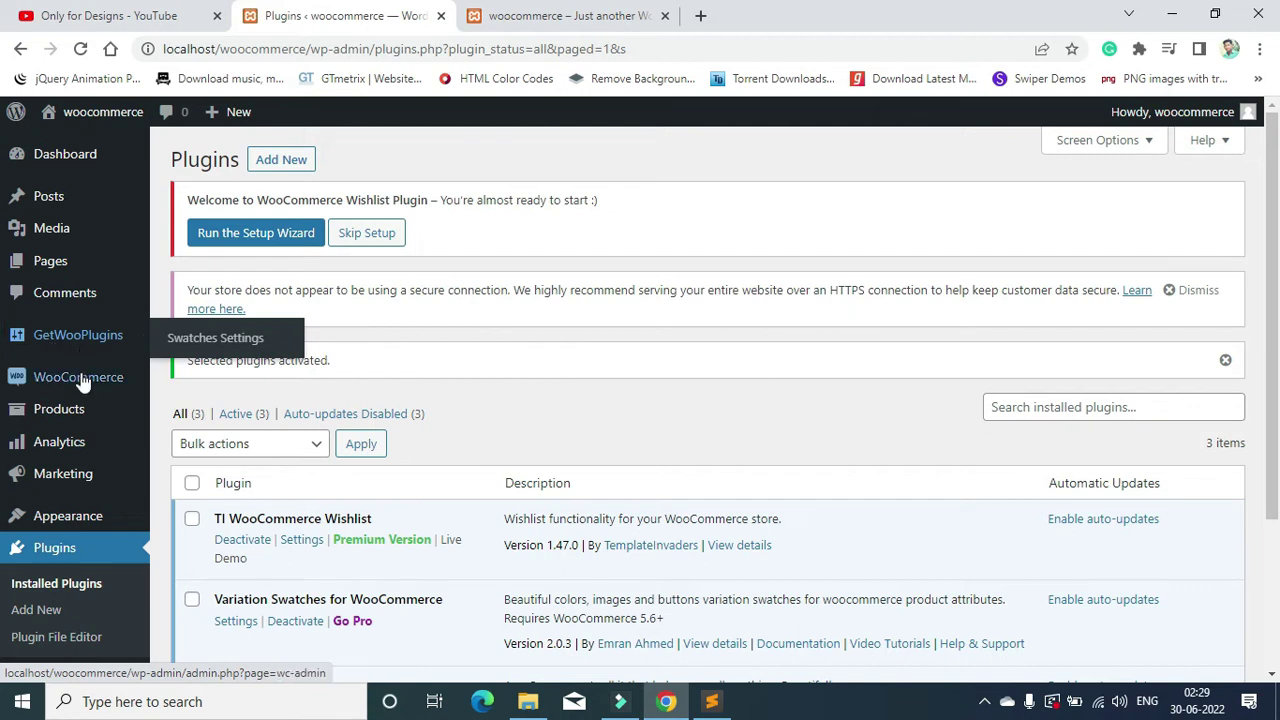
mouse_move(78, 455)
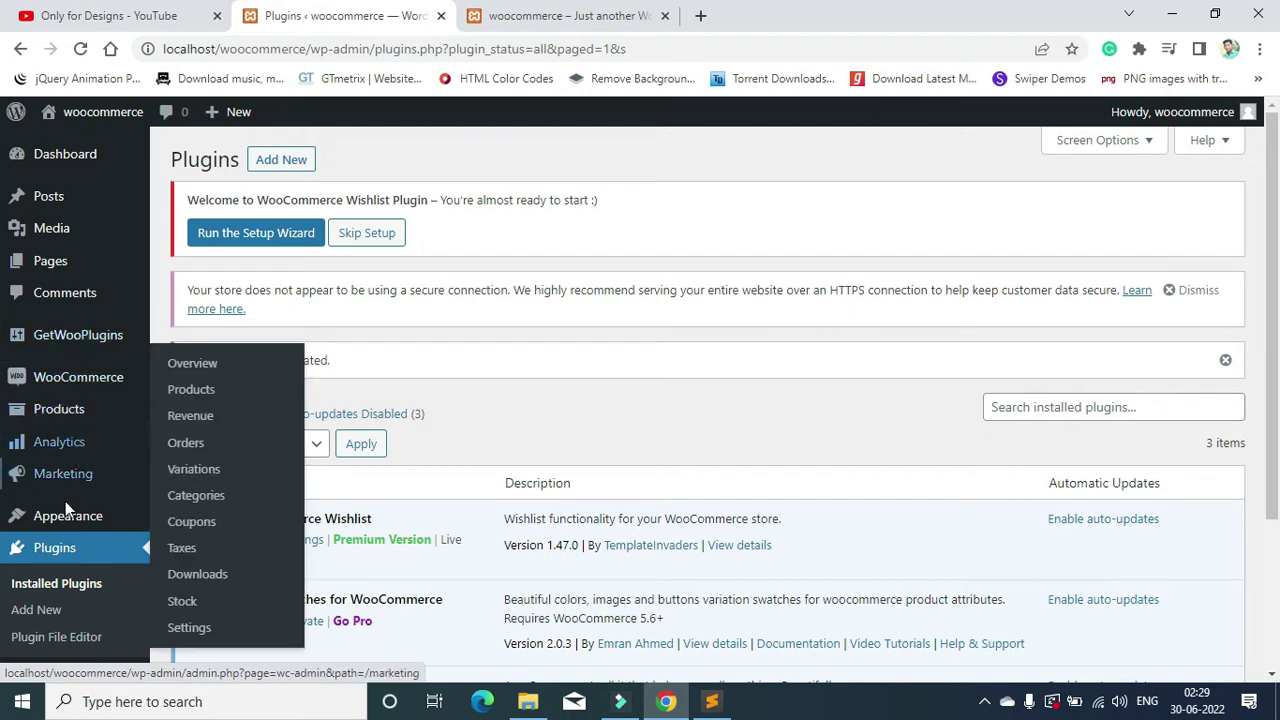
scroll(86, 508, "down", 2)
scroll(57, 650, "up", 2)
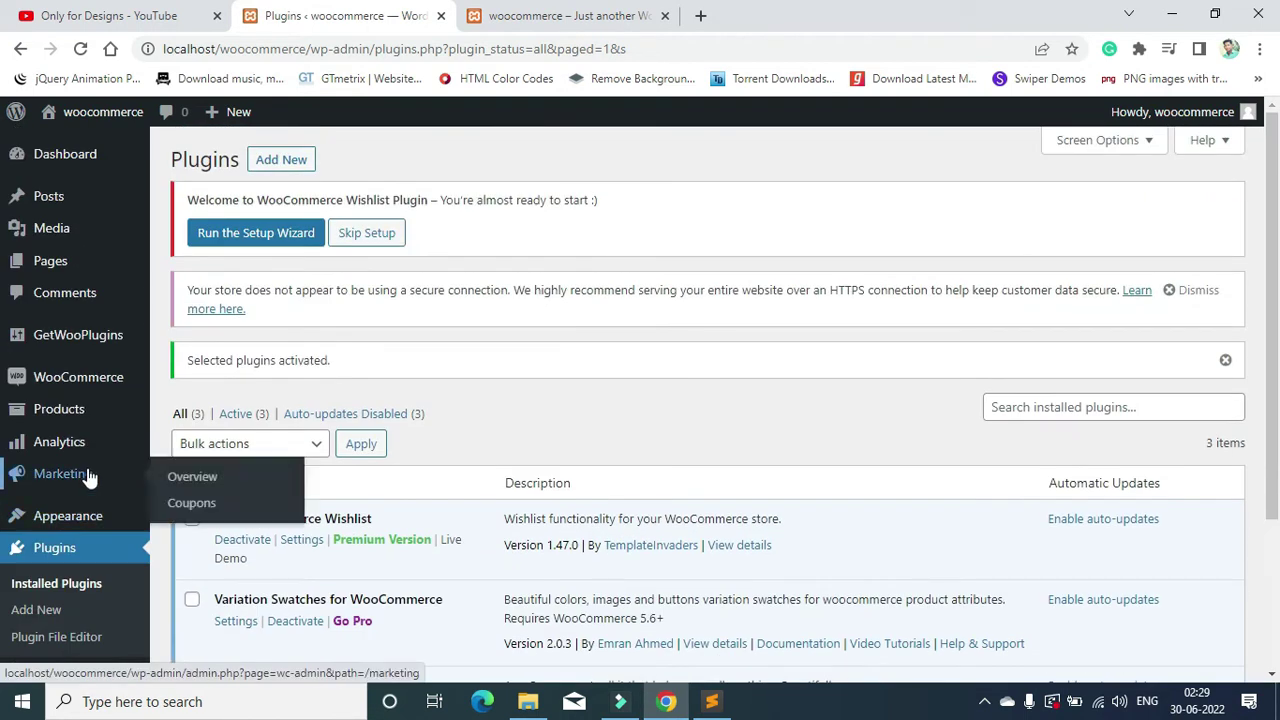
left_click(268, 240)
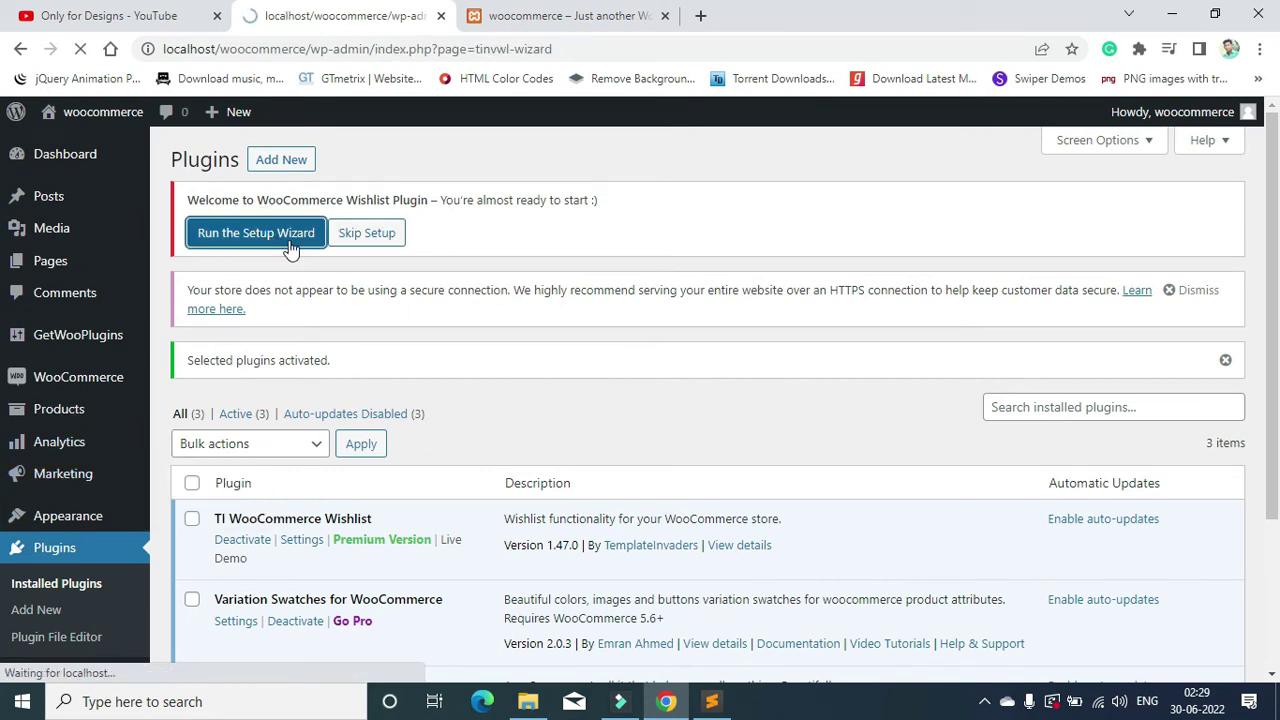
Step: Begin the wizard, keeping the Default wishlist name and a page created automatically
scroll(650, 371, "down", 3)
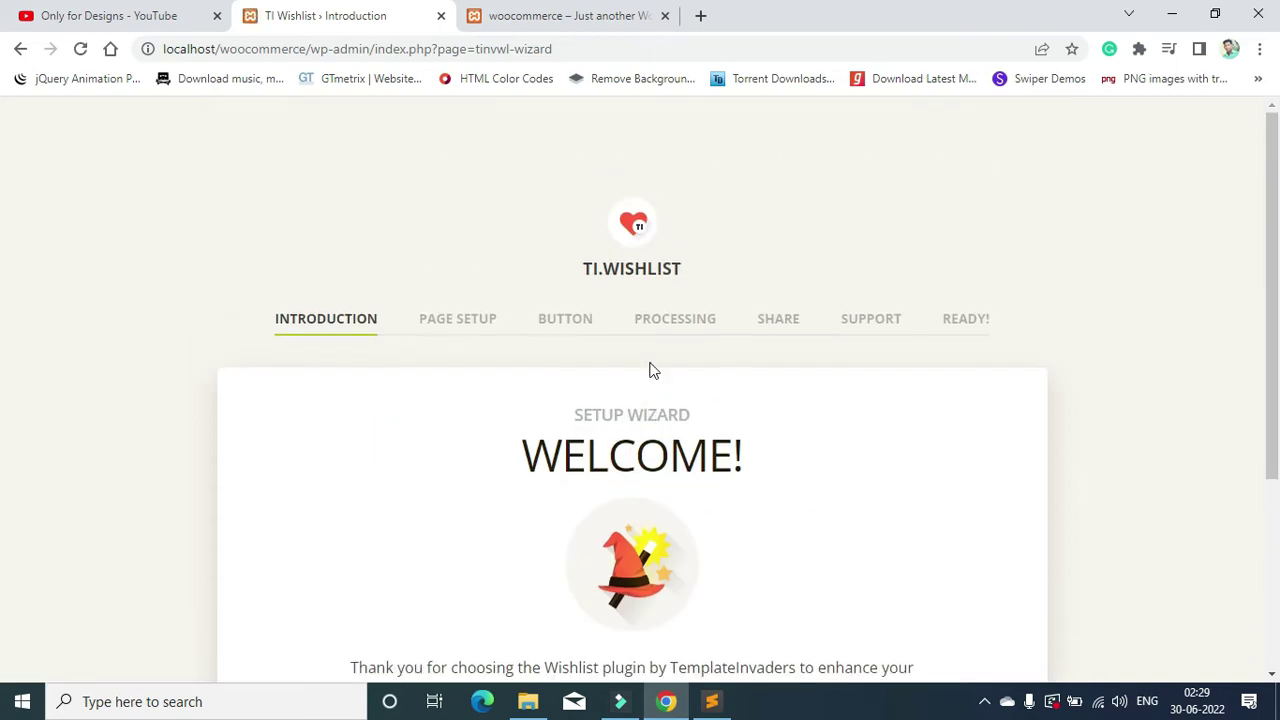
scroll(557, 408, "down", 3)
left_click(618, 500)
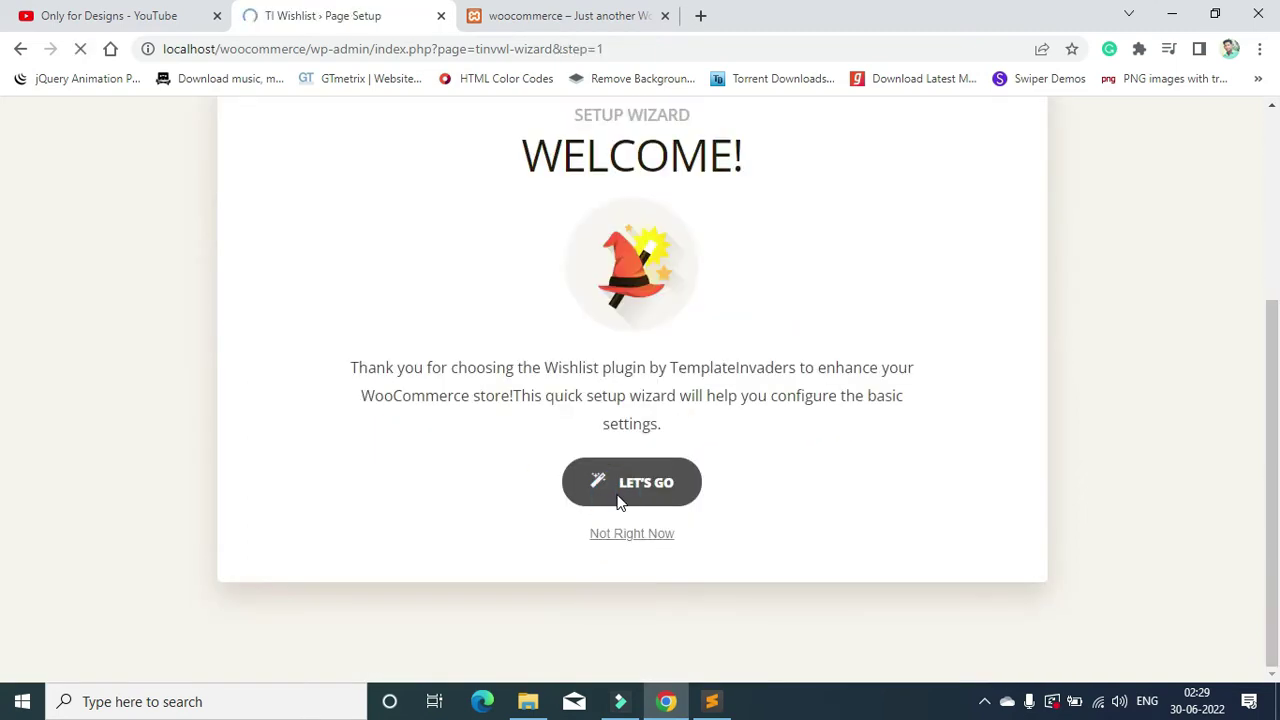
scroll(652, 380, "down", 3)
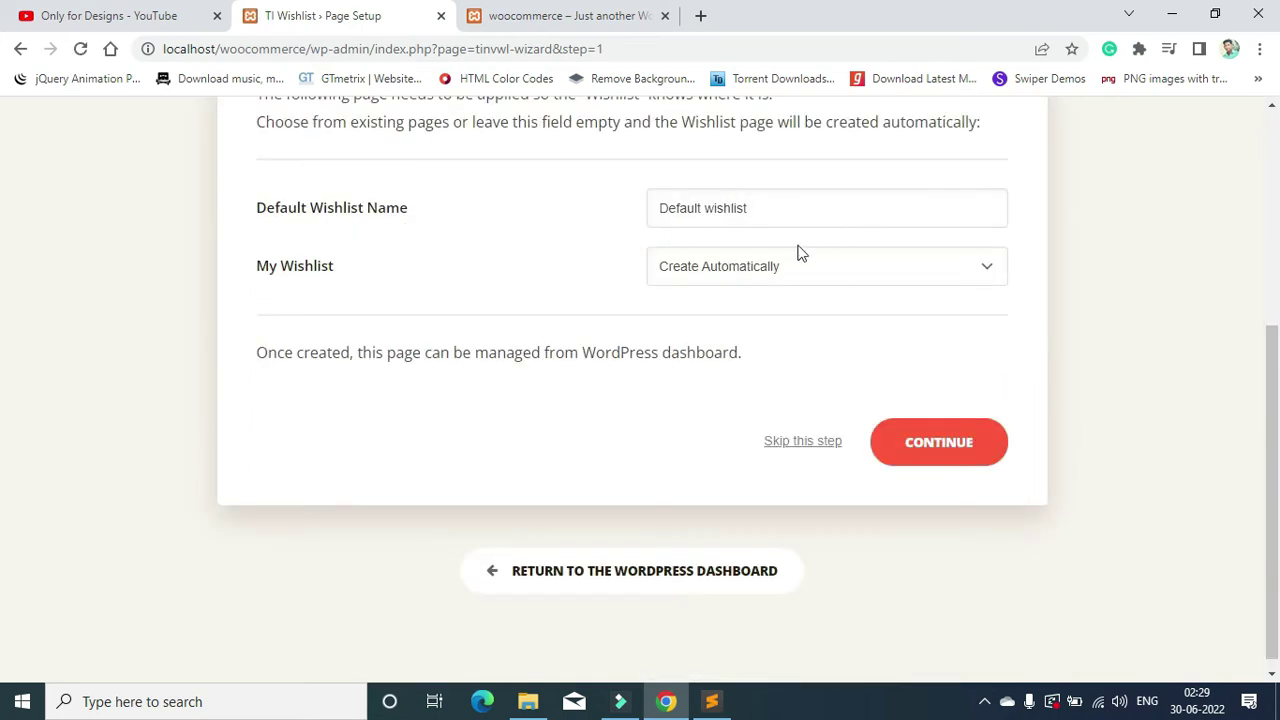
scroll(797, 252, "up", 1)
left_click(742, 295)
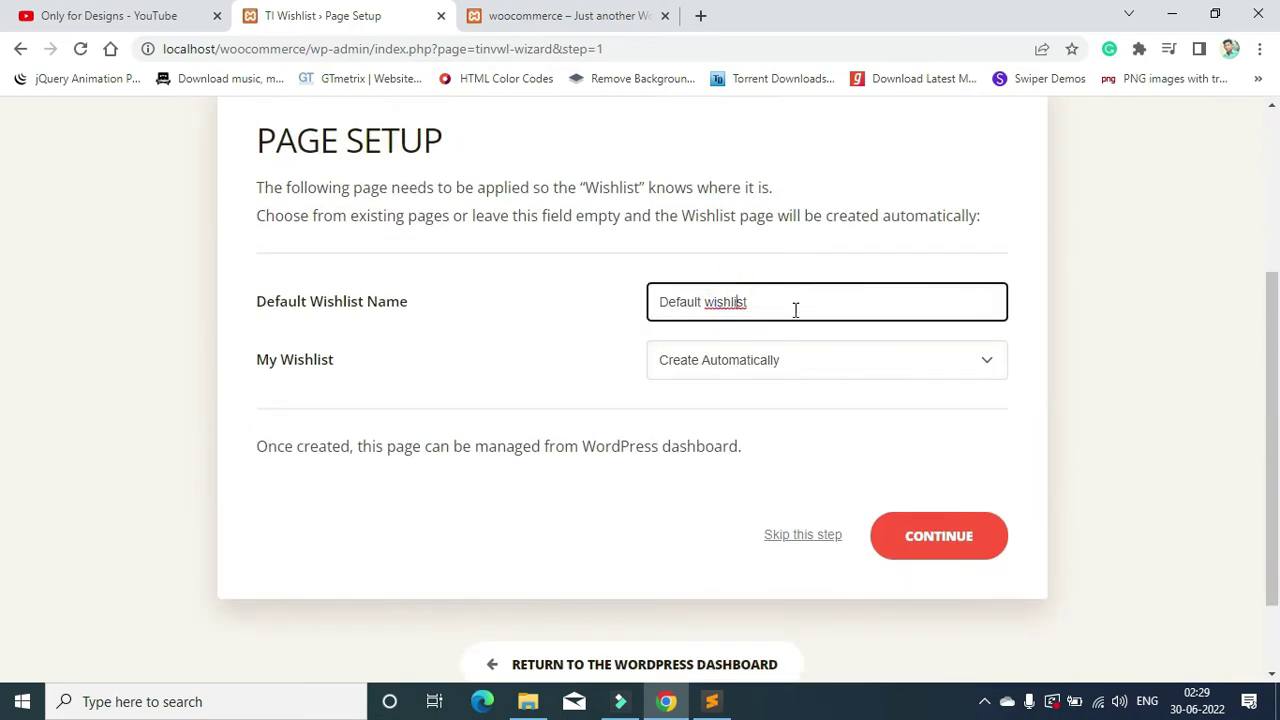
left_click(767, 362)
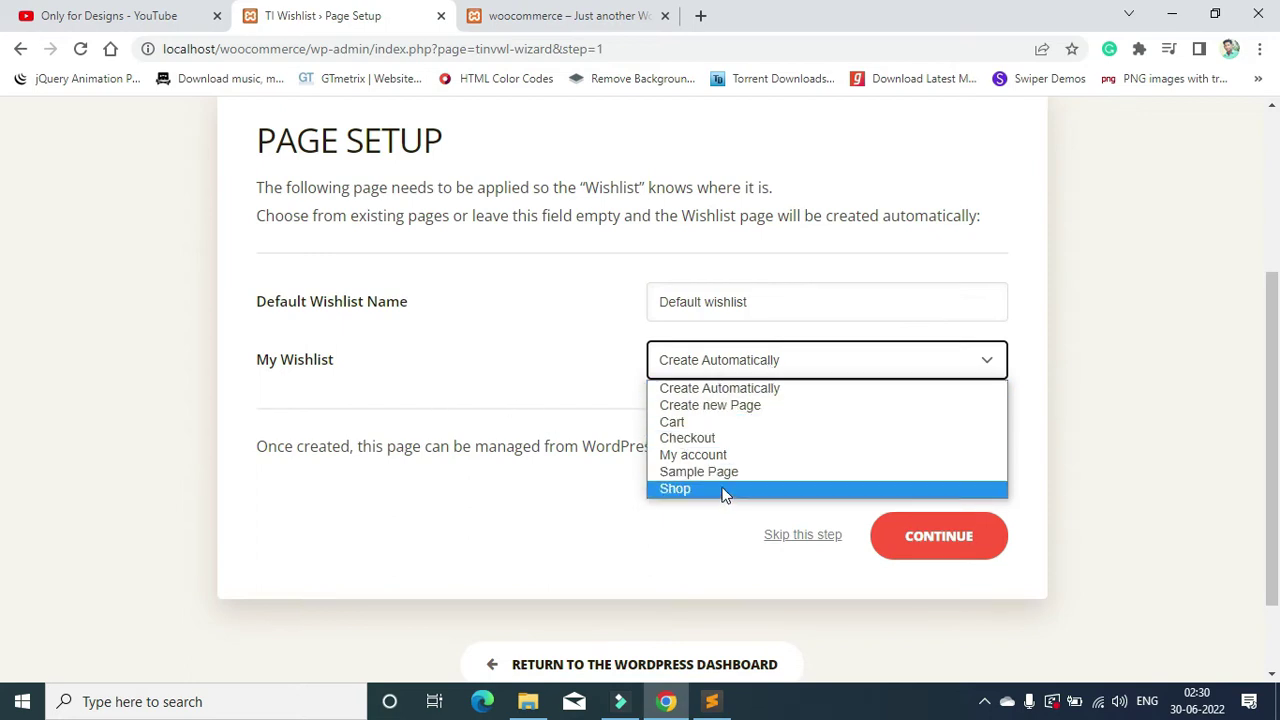
left_click(720, 370)
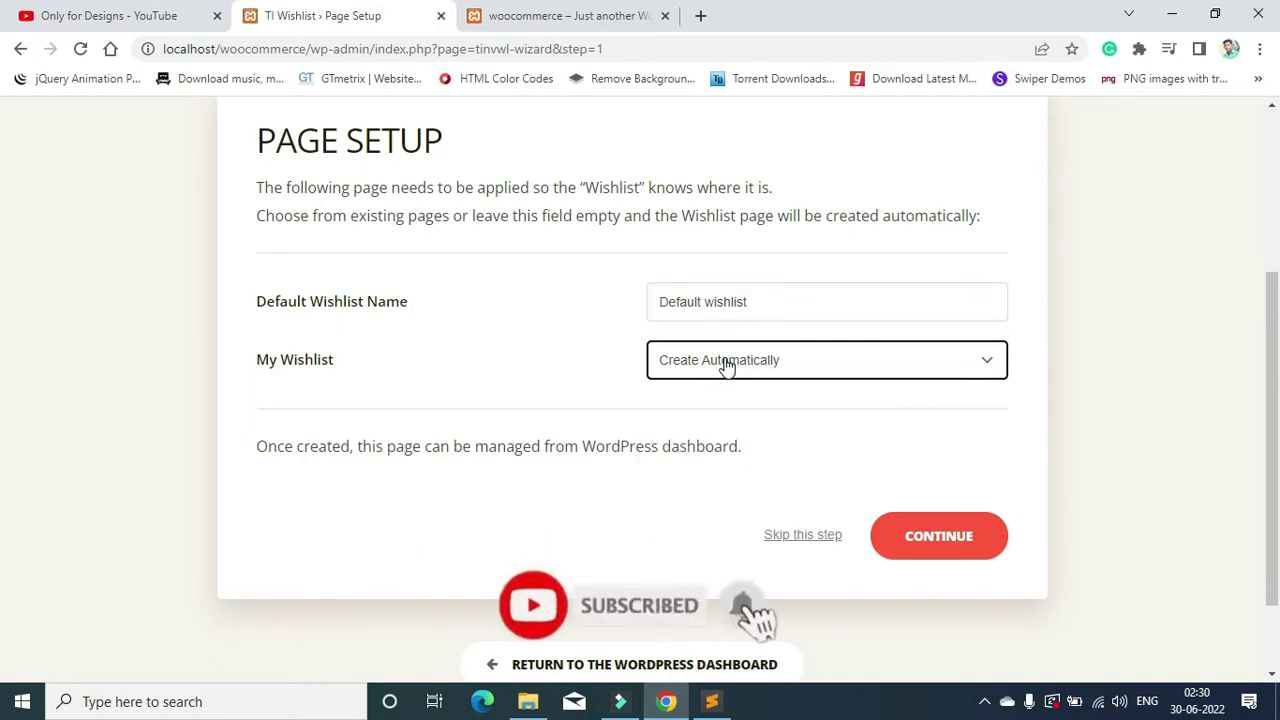
left_click(955, 540)
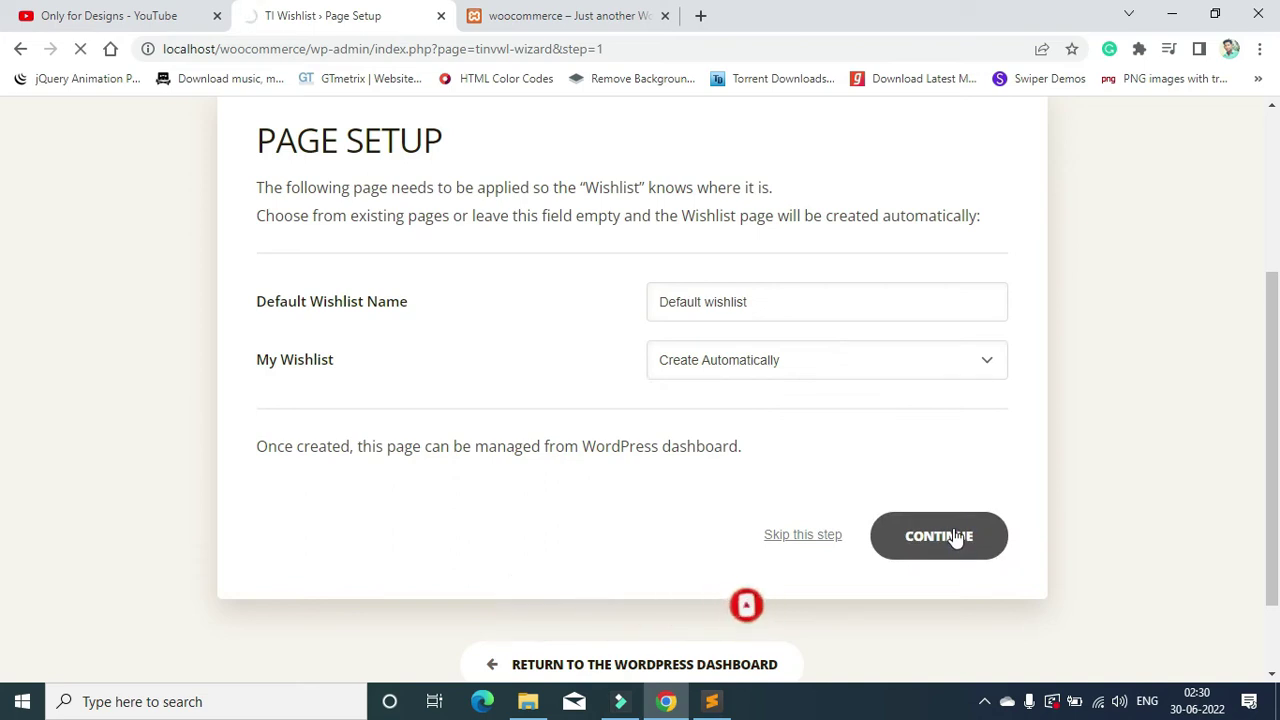
Step: Keep the 'Add to Wishlist' button text and continue through Processing to Share
scroll(955, 538, "down", 3)
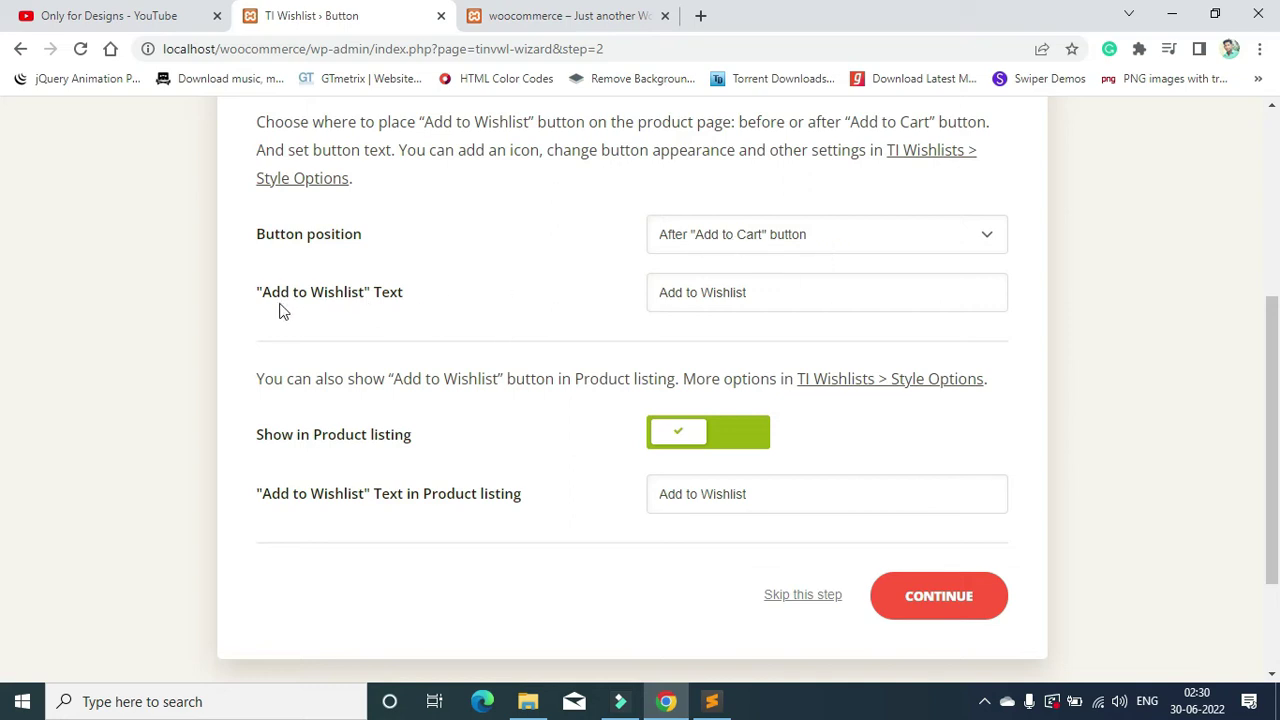
left_click(686, 300)
left_click_drag(749, 294, 646, 296)
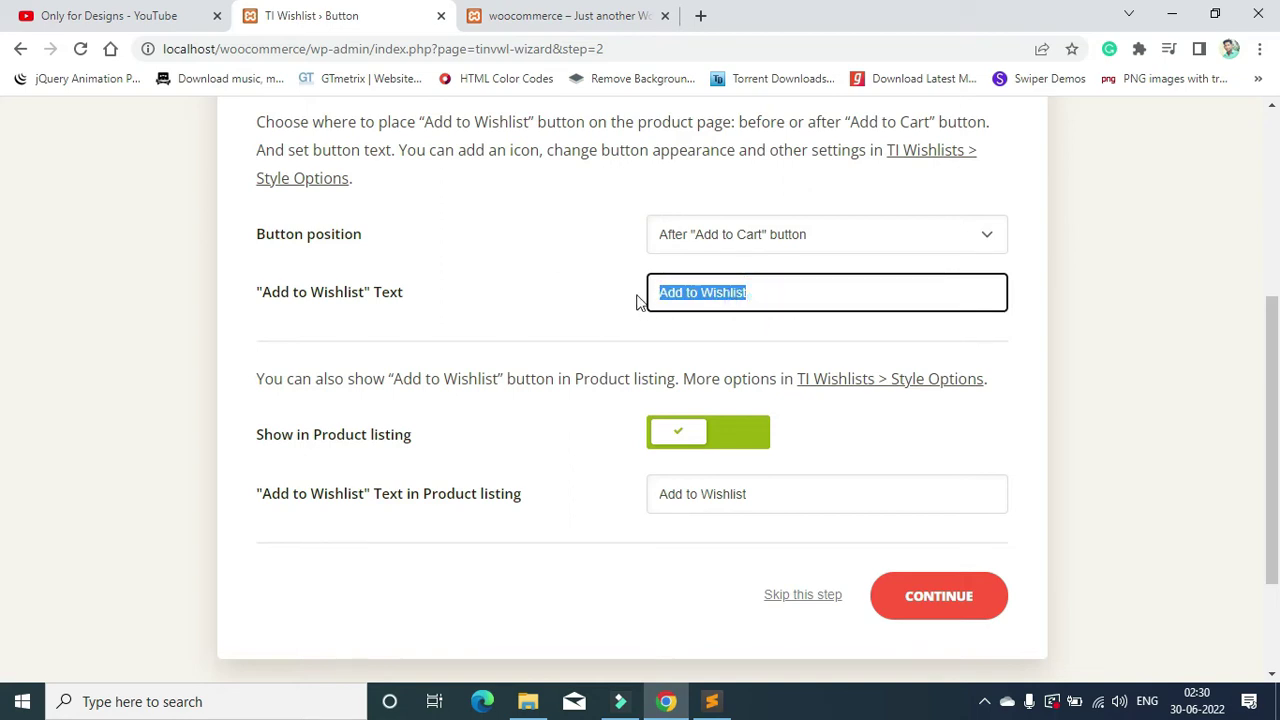
left_click(699, 293)
left_click(801, 293)
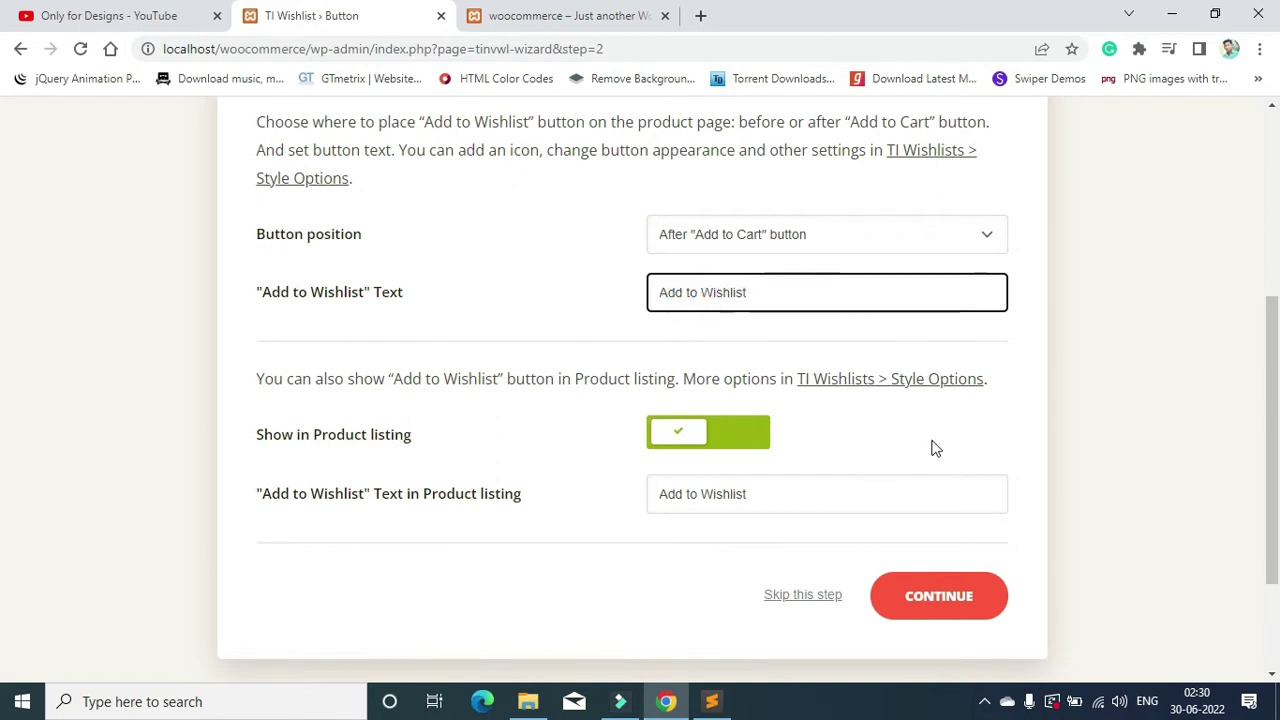
scroll(1006, 446, "down", 1)
left_click(940, 512)
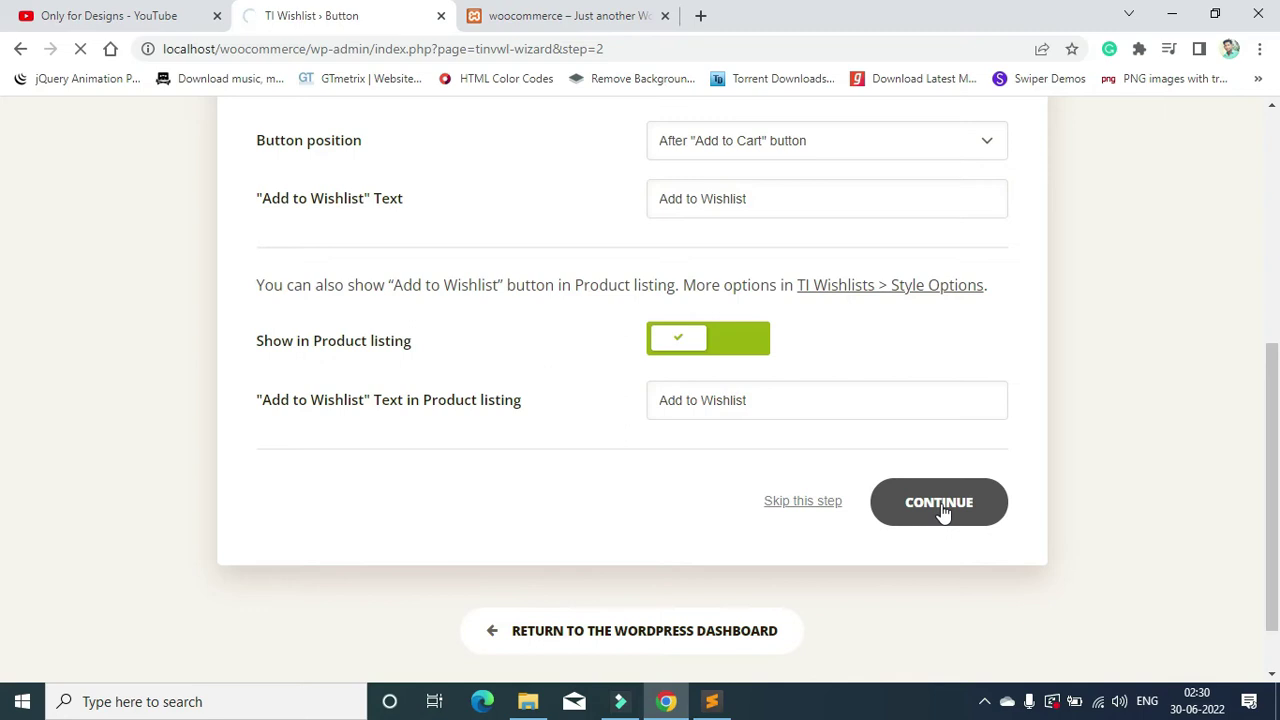
scroll(912, 530, "down", 3)
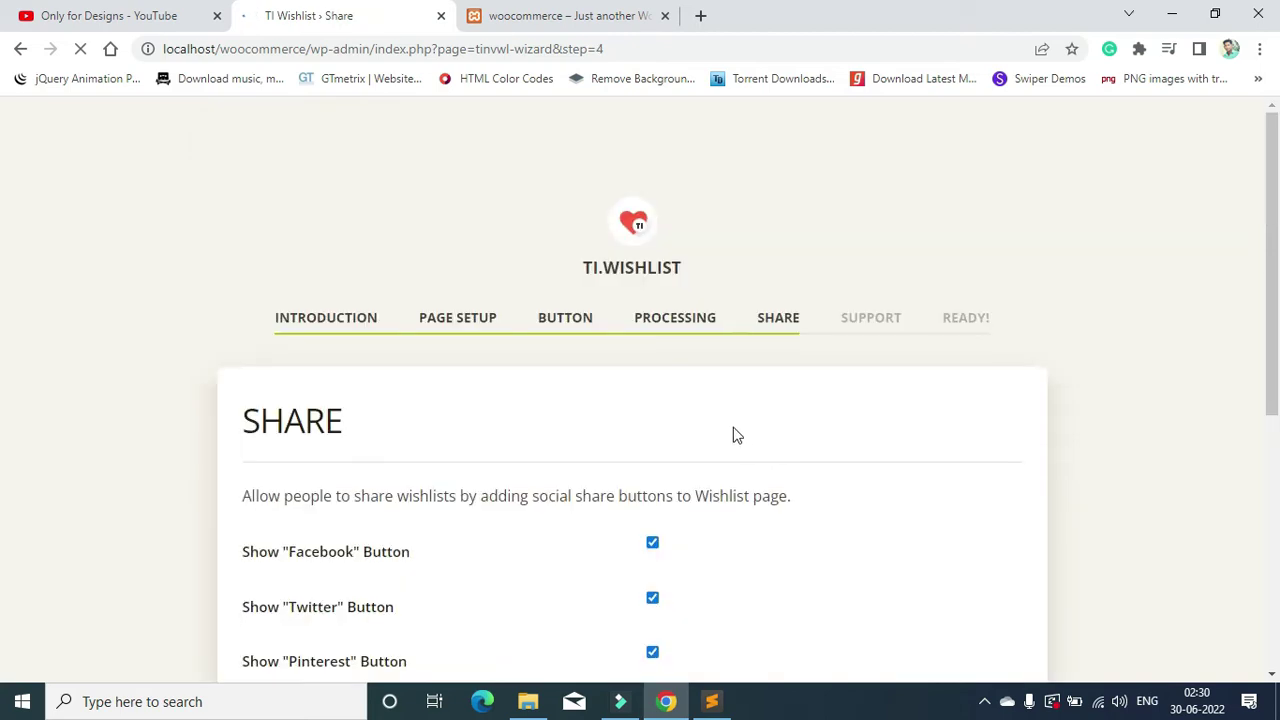
Step: Turn off email and WhatsApp sharing, keep Facebook sharing on, and continue
scroll(566, 486, "down", 4)
scroll(538, 467, "up", 1)
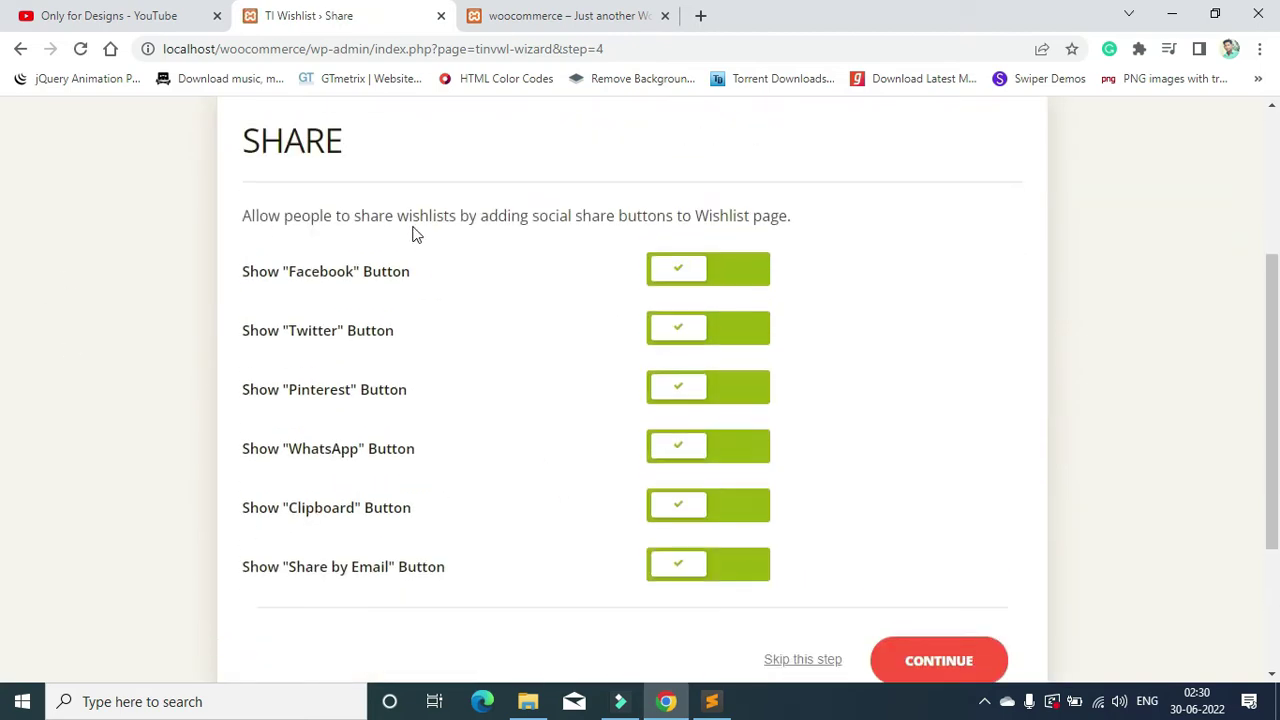
left_click(737, 272)
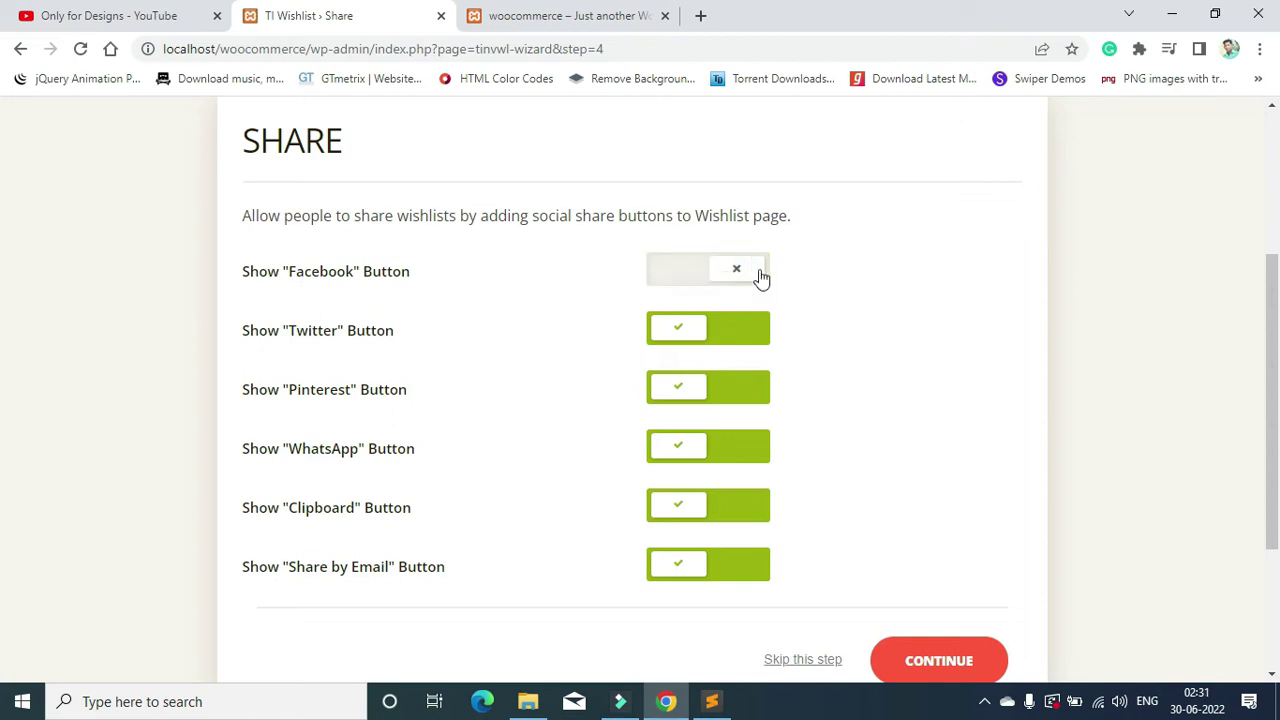
left_click(760, 277)
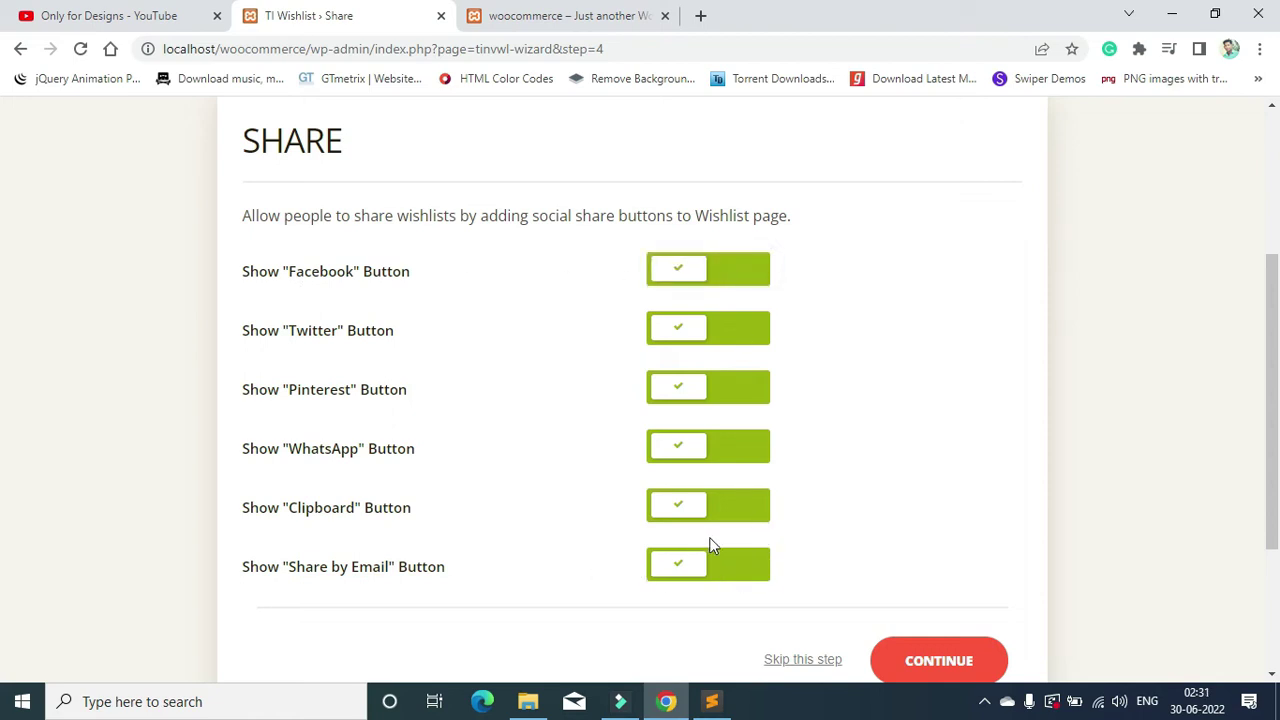
left_click(768, 566)
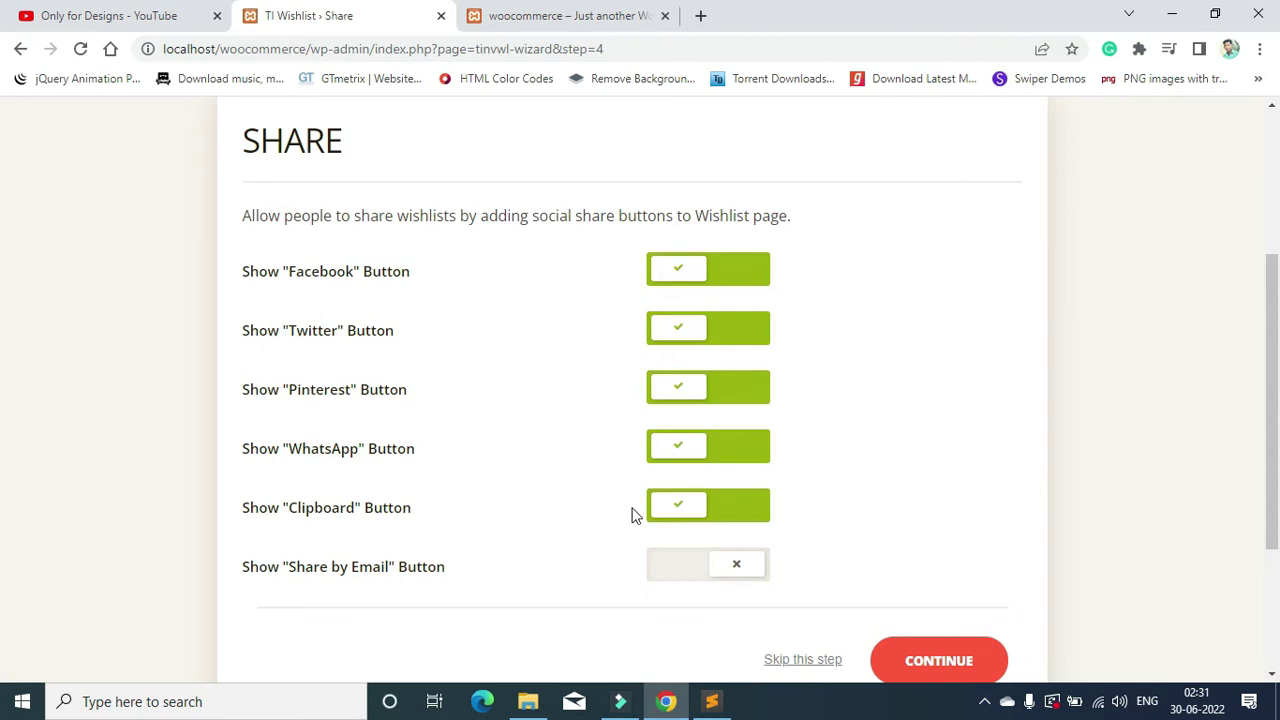
left_click(650, 451)
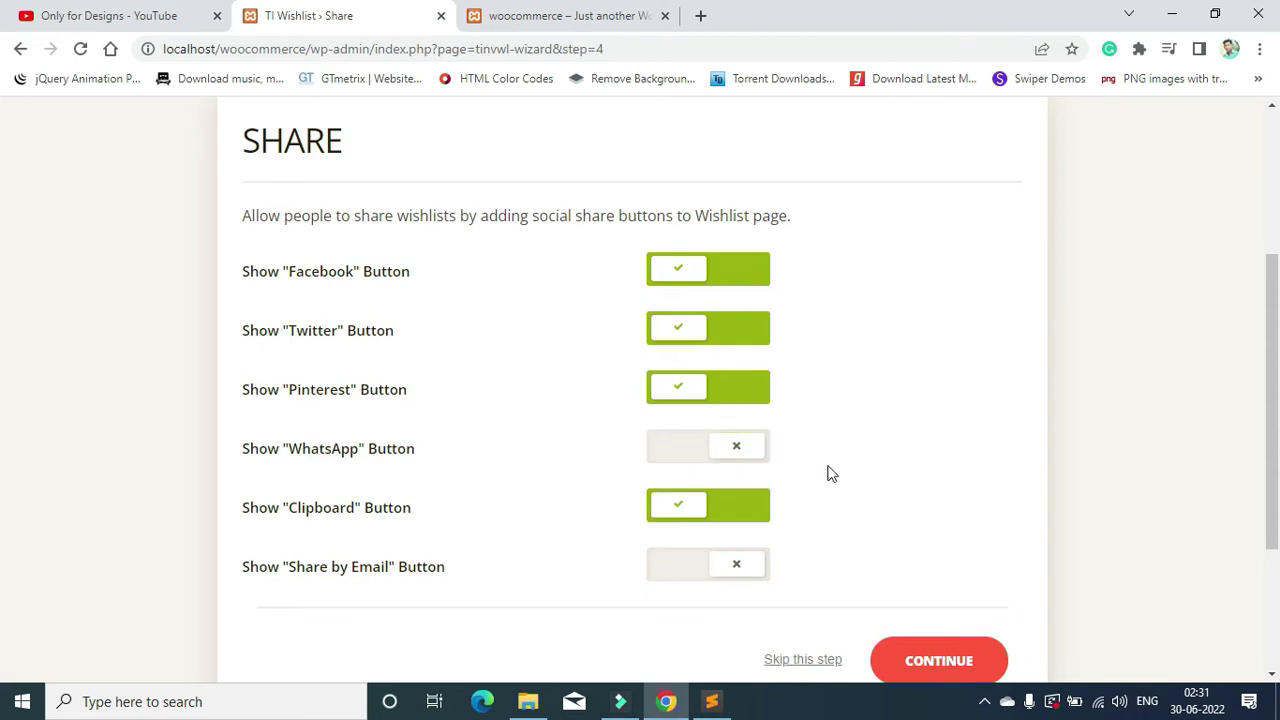
left_click(936, 656)
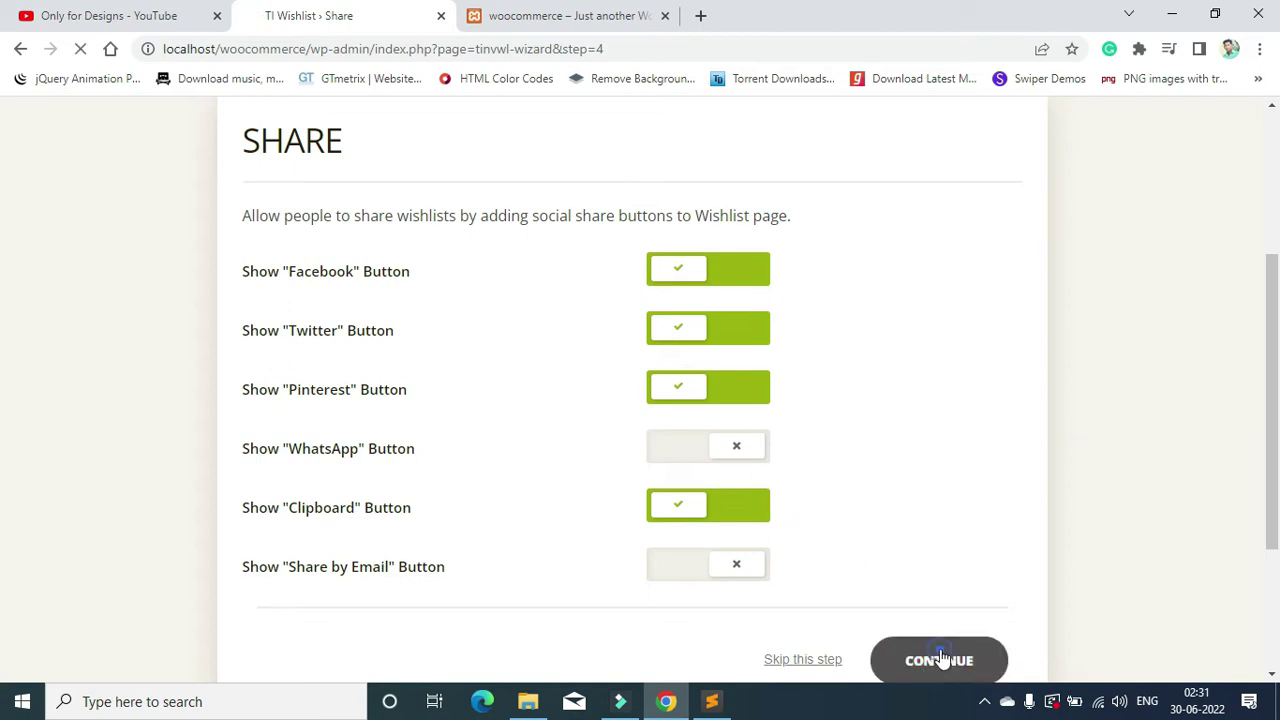
Step: Continue past the Support step and return to the WordPress Dashboard
scroll(898, 505, "down", 1)
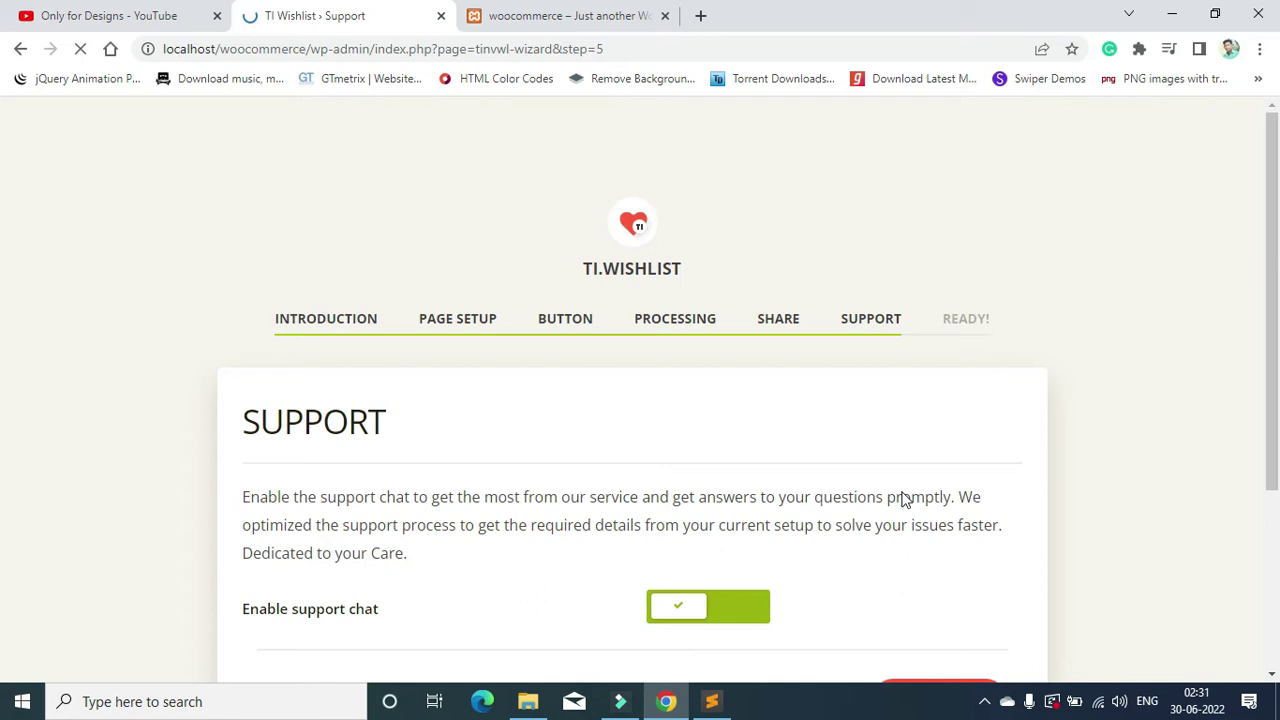
scroll(797, 434, "down", 3)
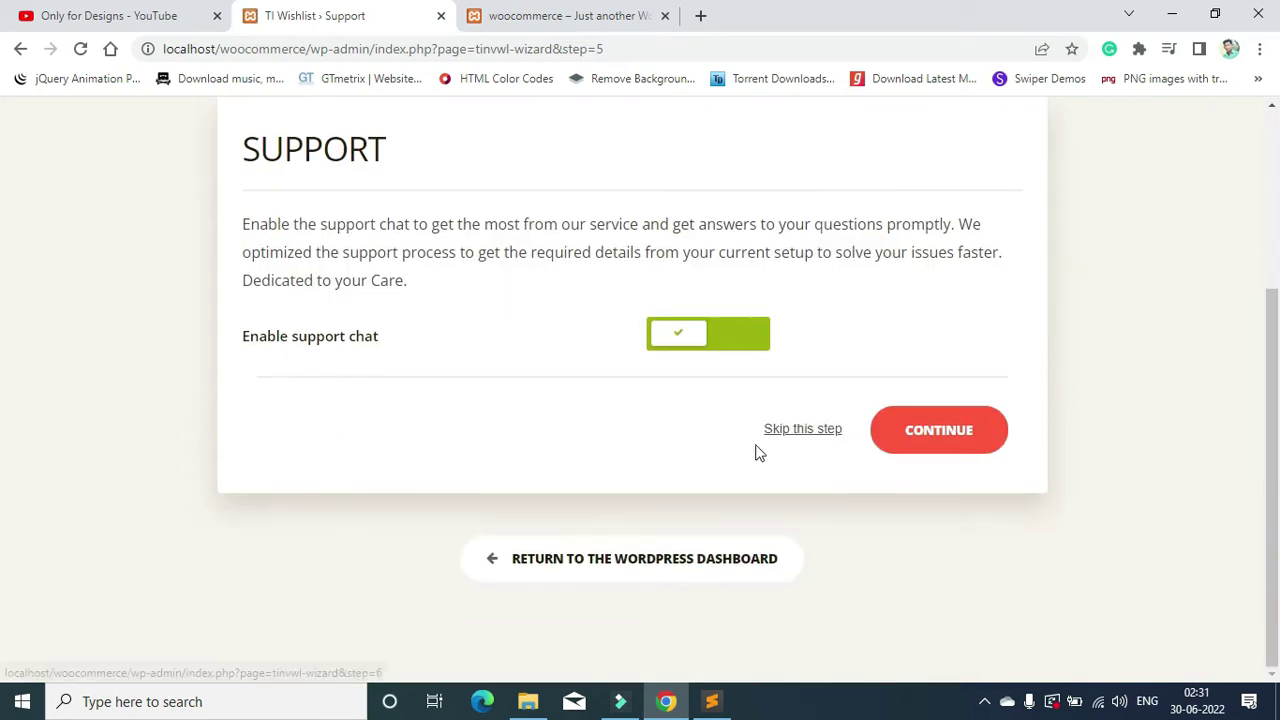
left_click(922, 427)
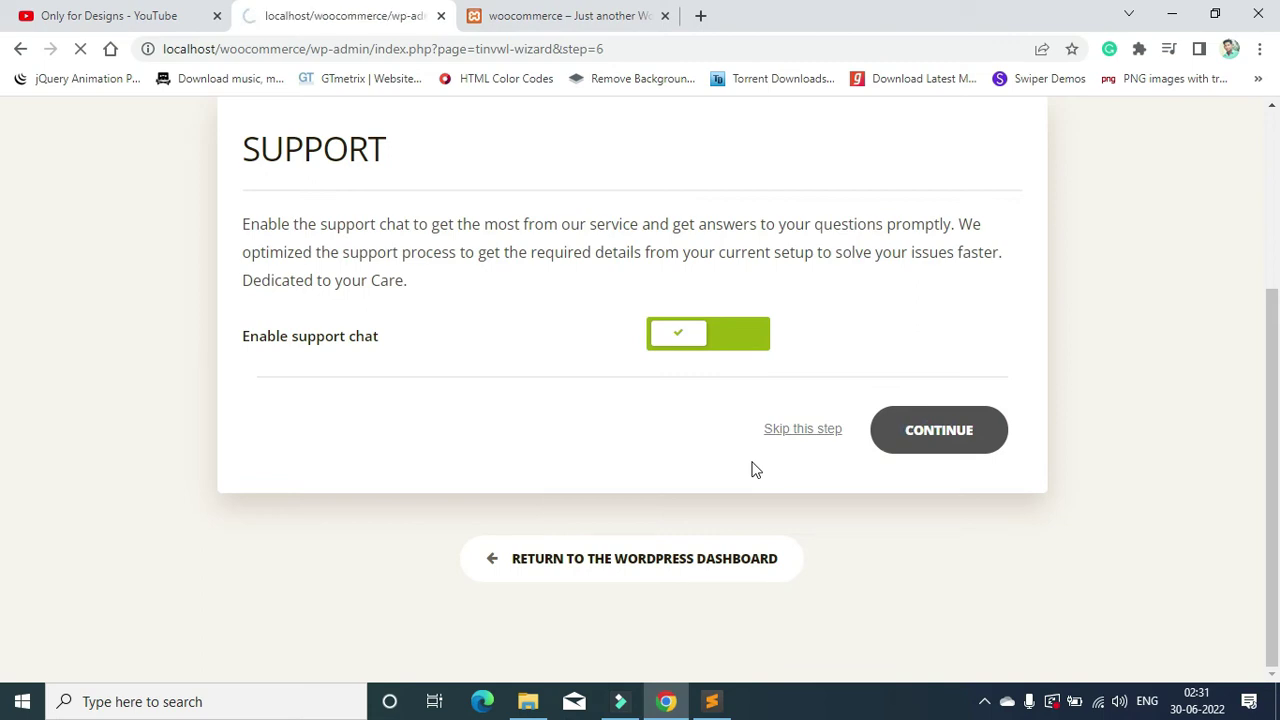
scroll(487, 403, "up", 2)
scroll(487, 403, "down", 2)
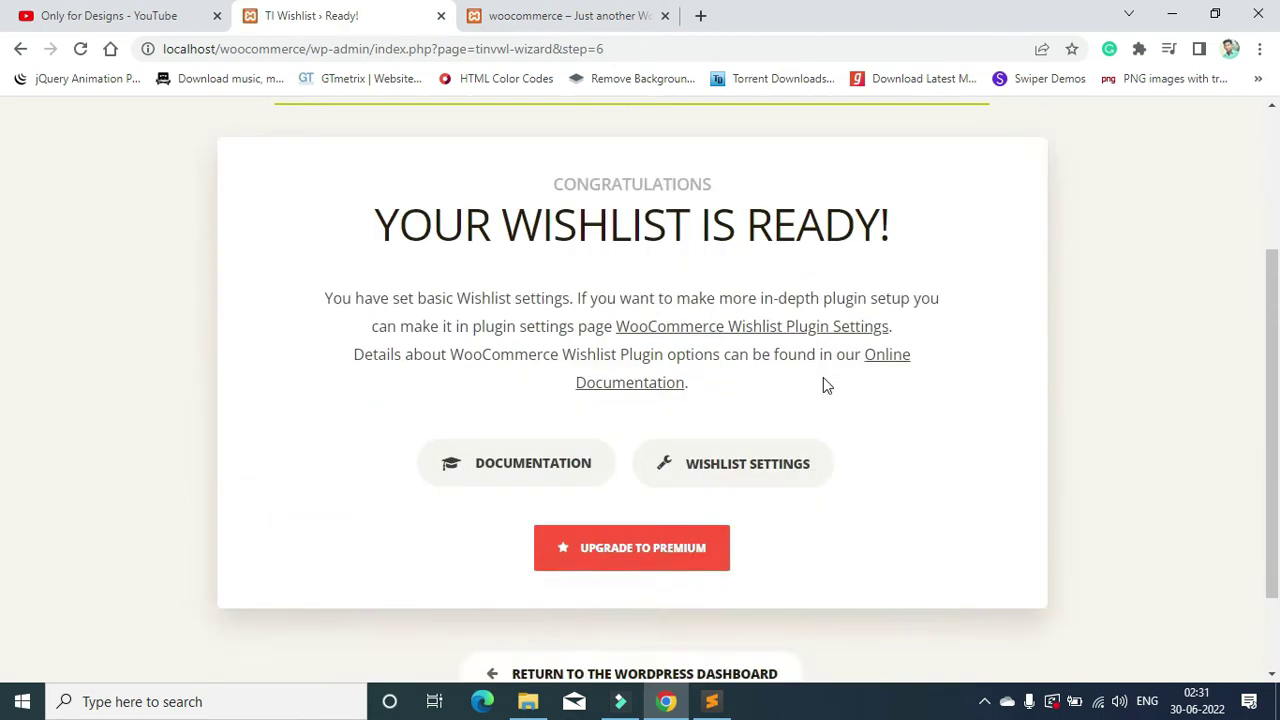
left_click(647, 574)
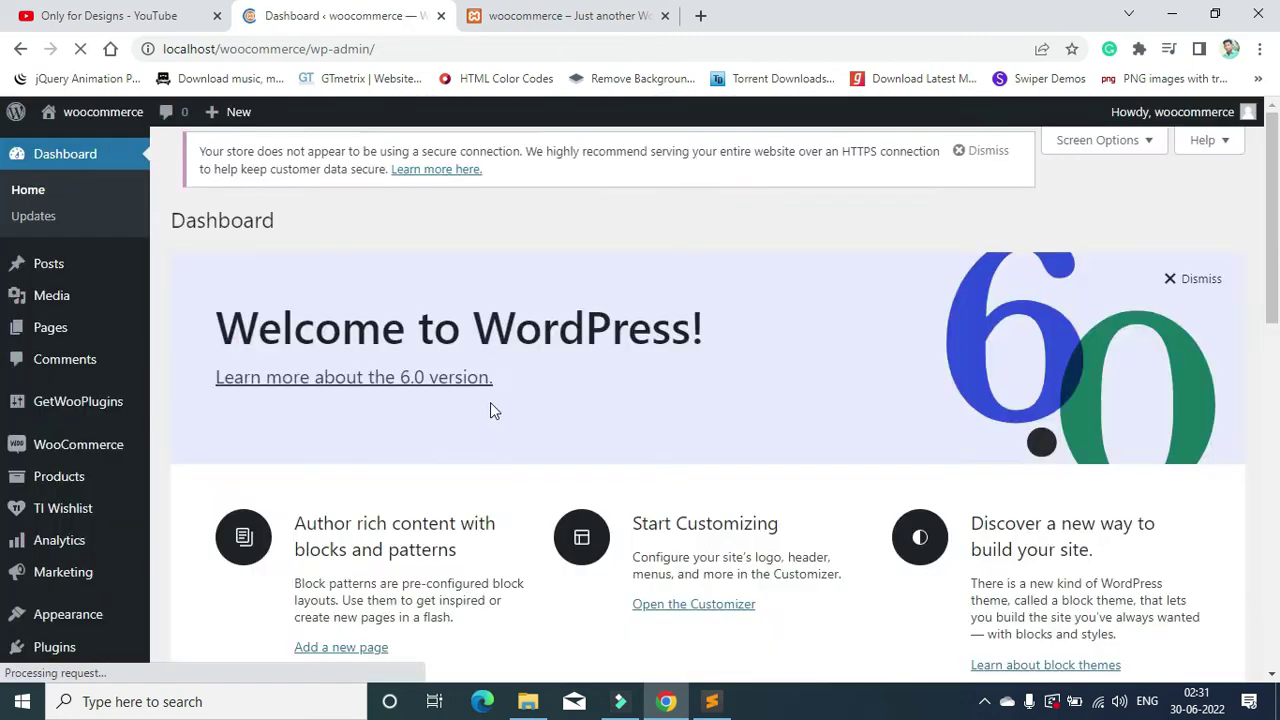
Step: Launch the WooCommerce store setup and fill the store address from the saved suggestion
scroll(800, 340, "down", 2)
scroll(740, 336, "up", 2)
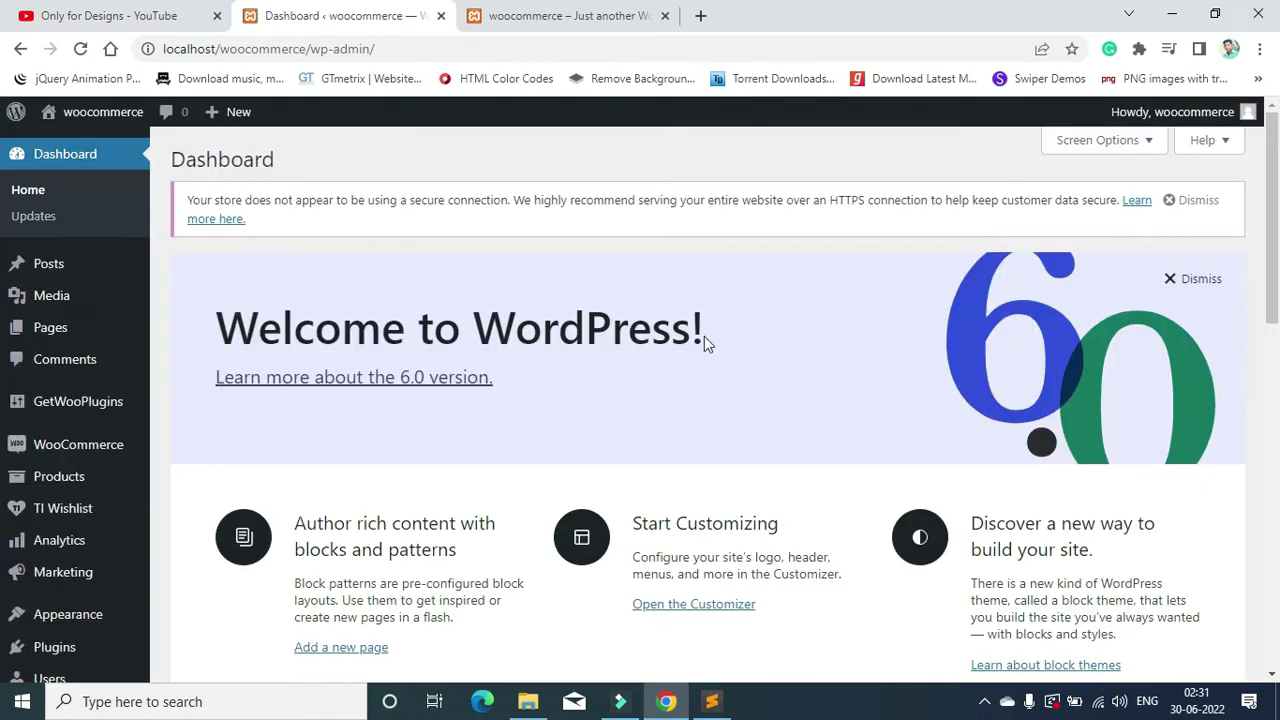
mouse_move(72, 452)
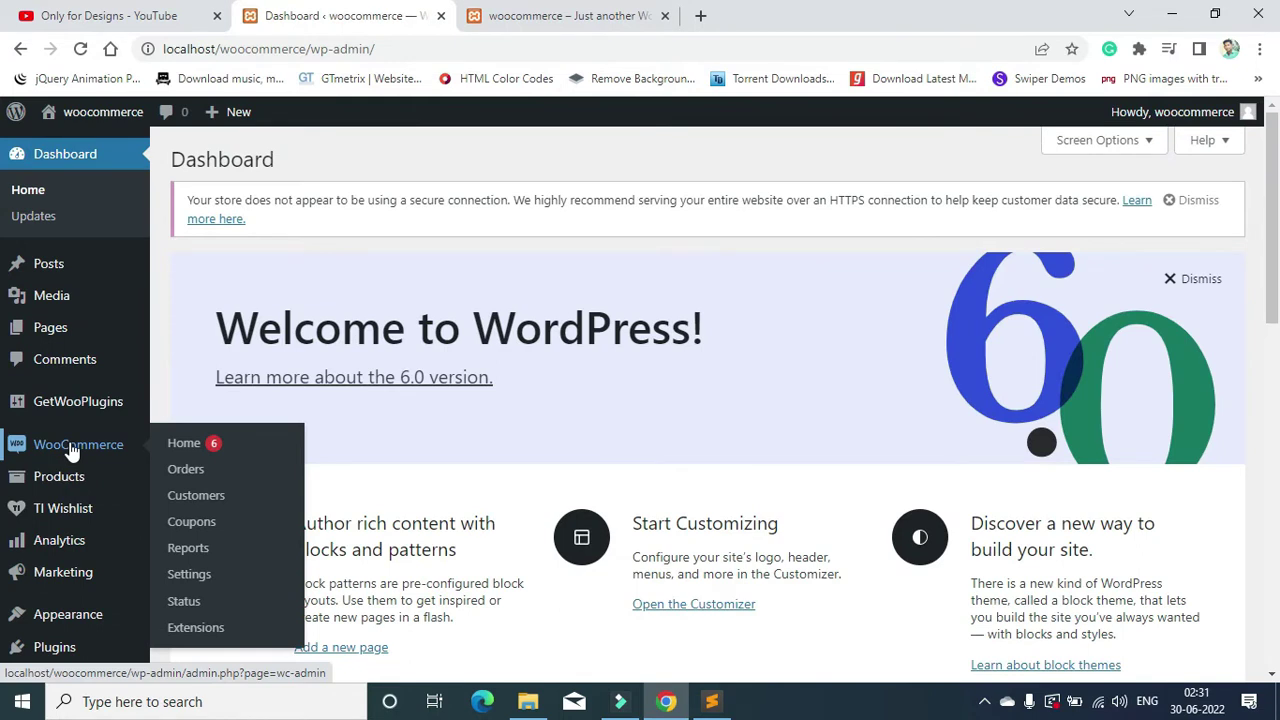
left_click(72, 452)
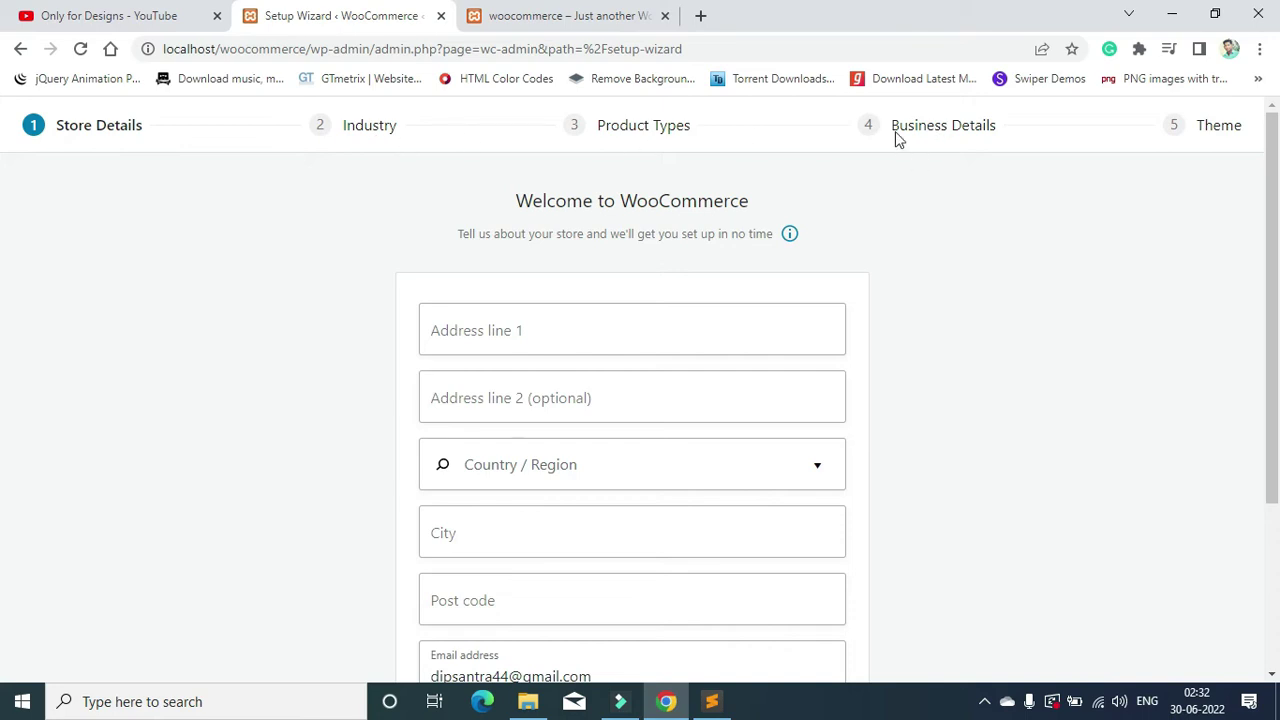
scroll(583, 309, "down", 1)
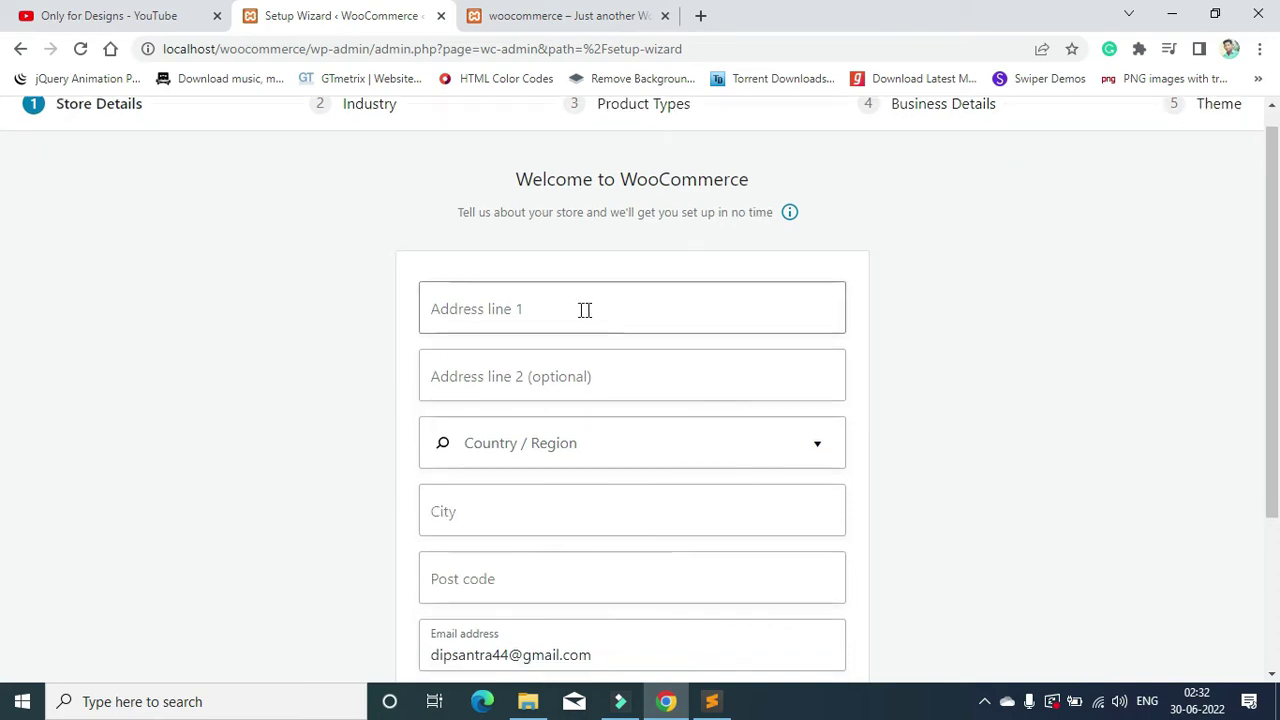
left_click(546, 243)
left_click(583, 282)
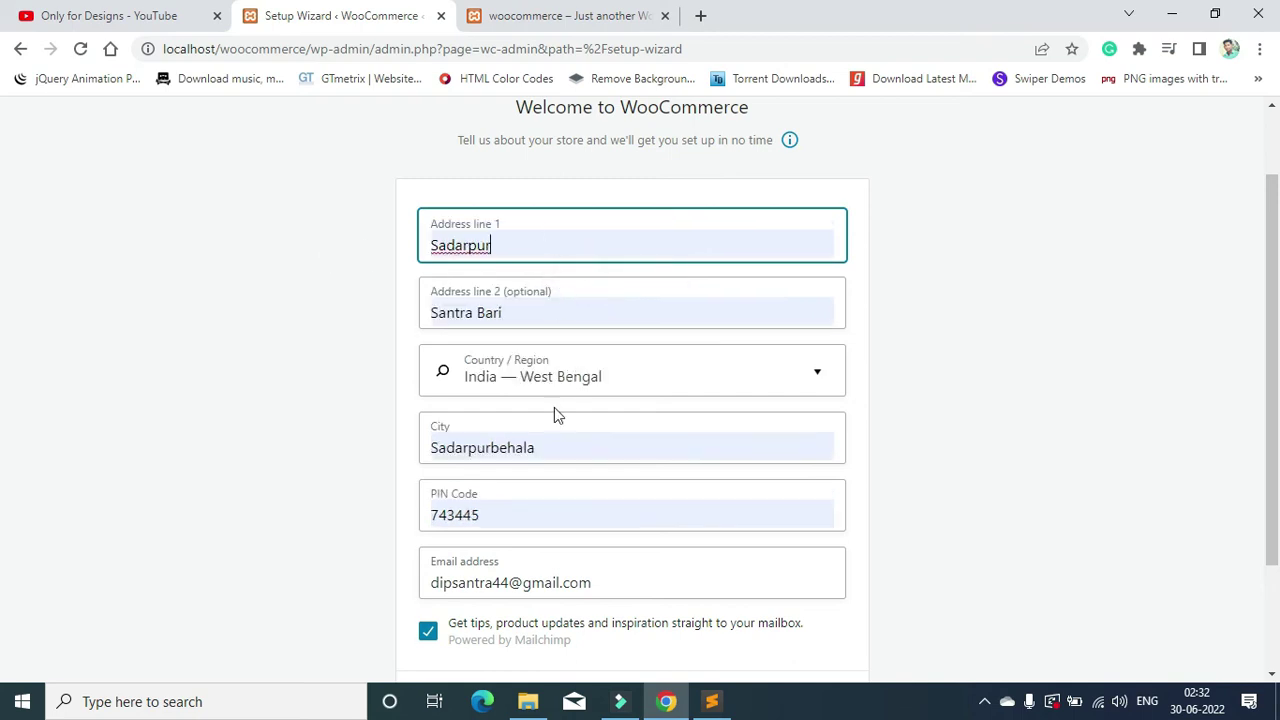
scroll(557, 414, "down", 1)
left_click(634, 603)
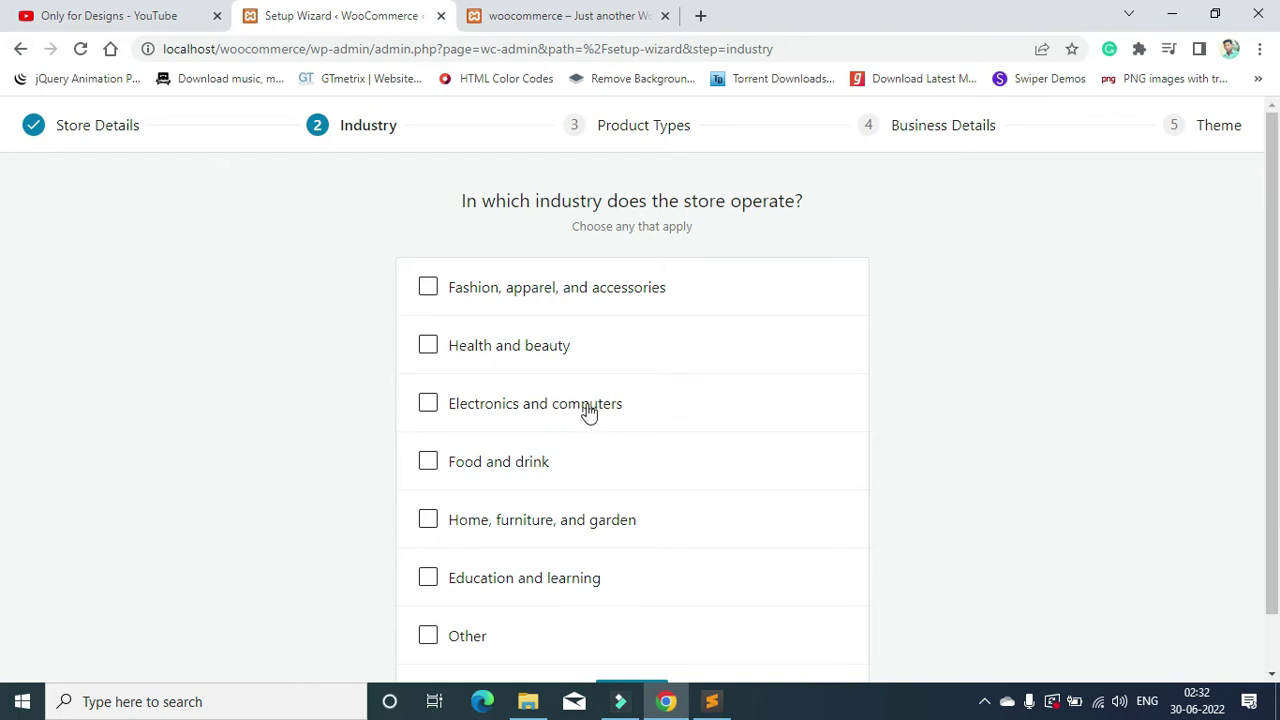
Step: Set the industry to Fashion, apparel, and accessories and confirm physical products
left_click(563, 293)
scroll(676, 330, "down", 1)
left_click(648, 628)
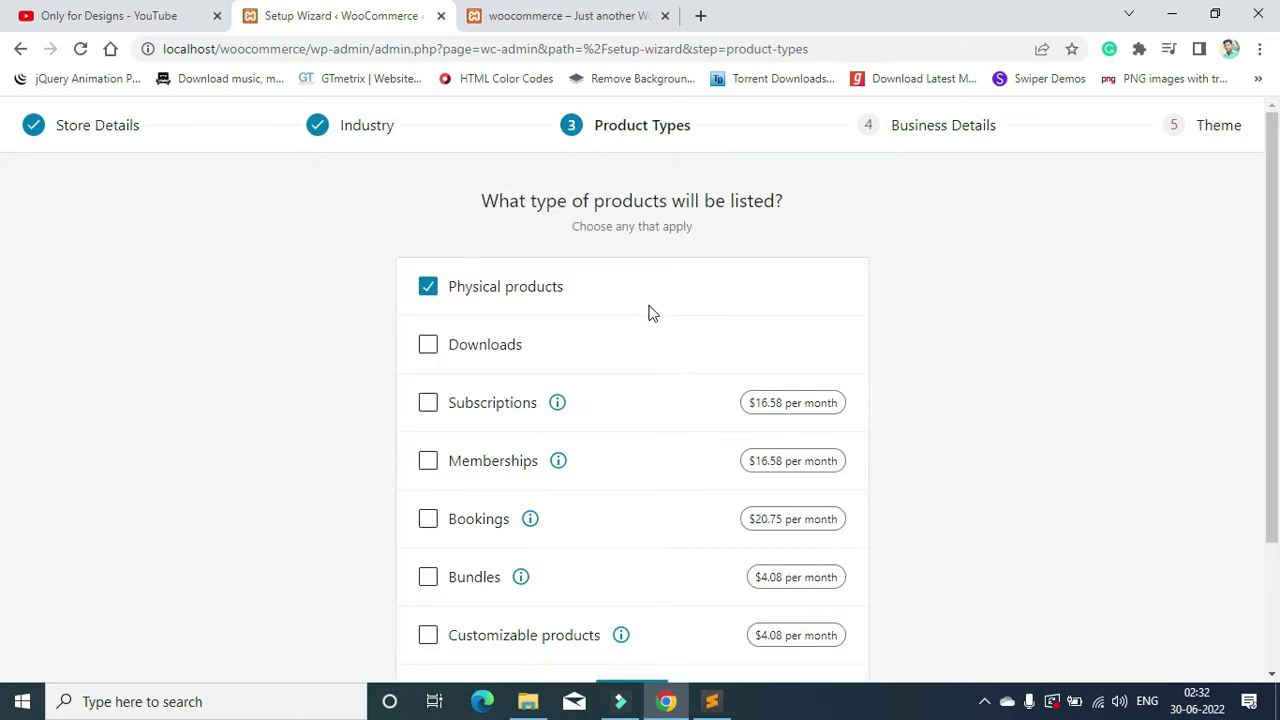
scroll(648, 313, "down", 3)
left_click(628, 528)
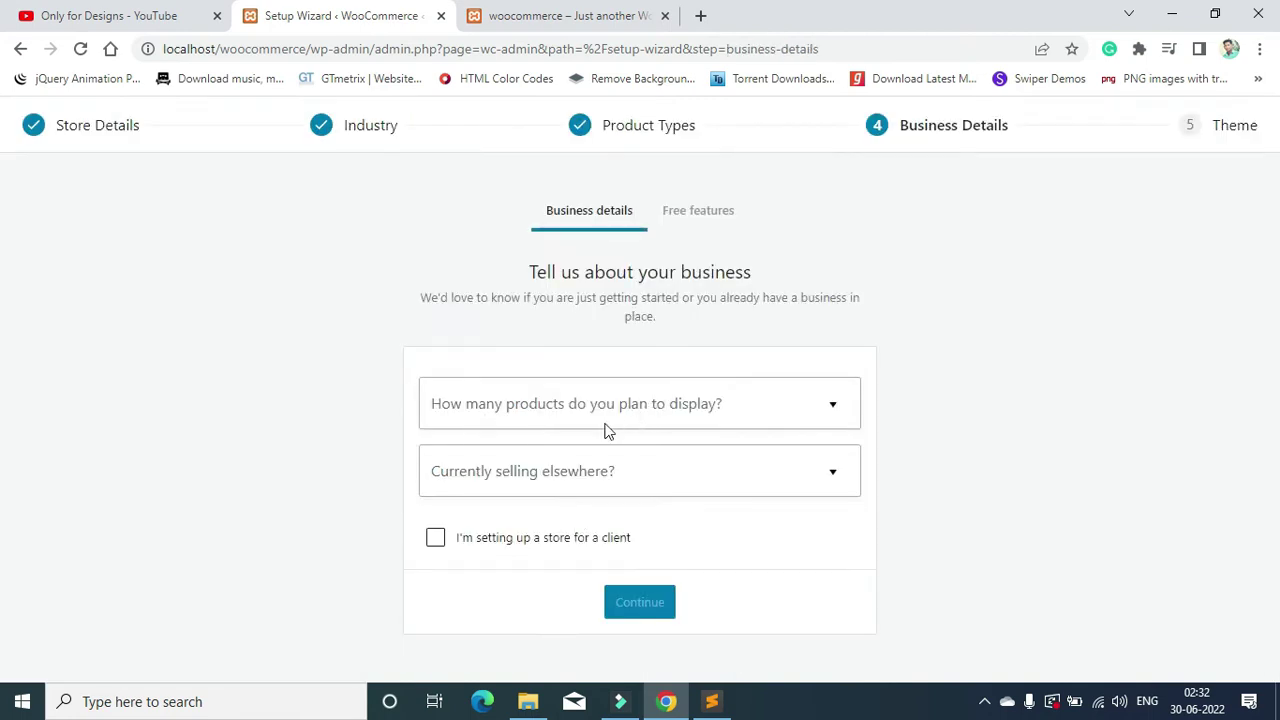
Step: Choose 1 - 10 planned products and No for selling elsewhere
left_click(672, 404)
left_click(607, 490)
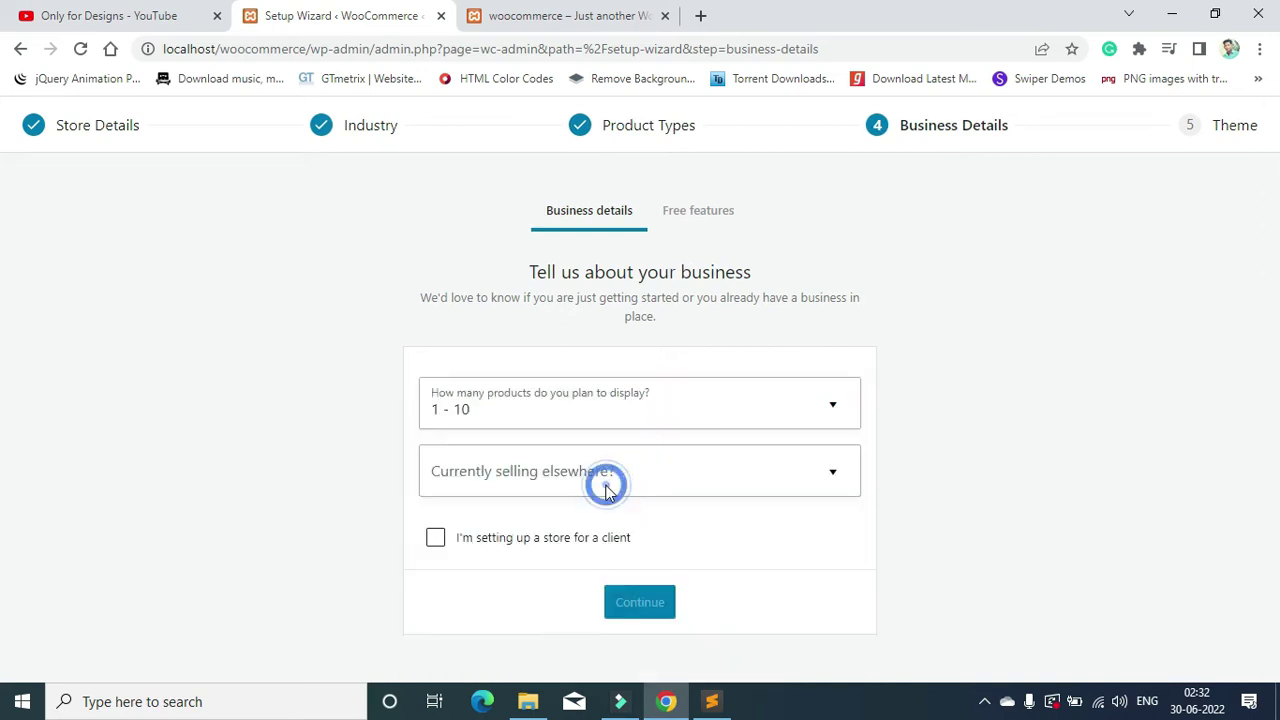
left_click(598, 486)
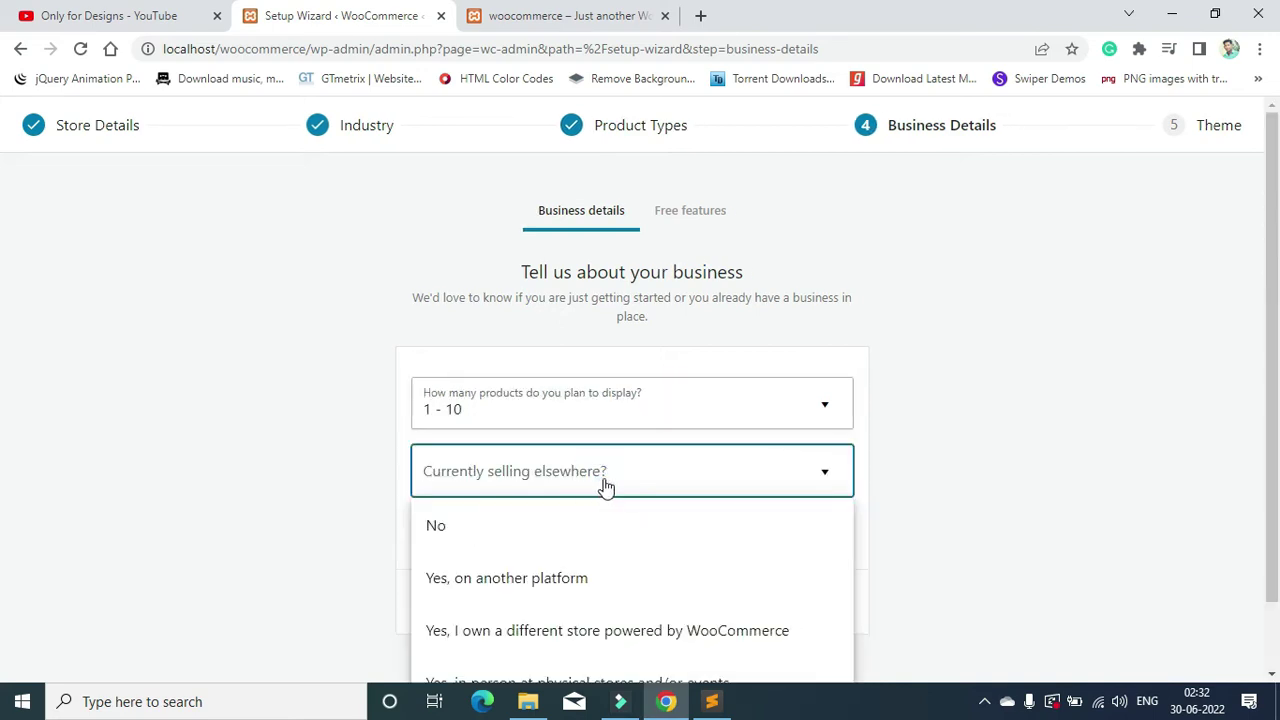
left_click(592, 526)
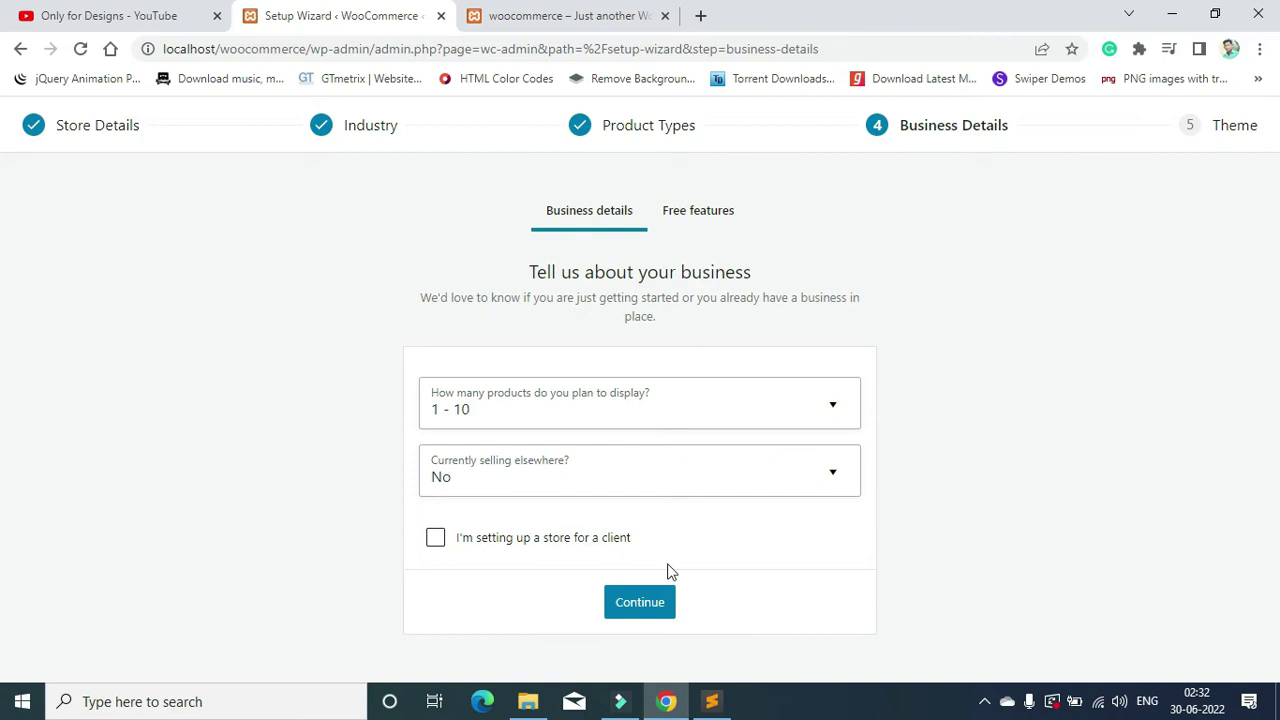
left_click(626, 602)
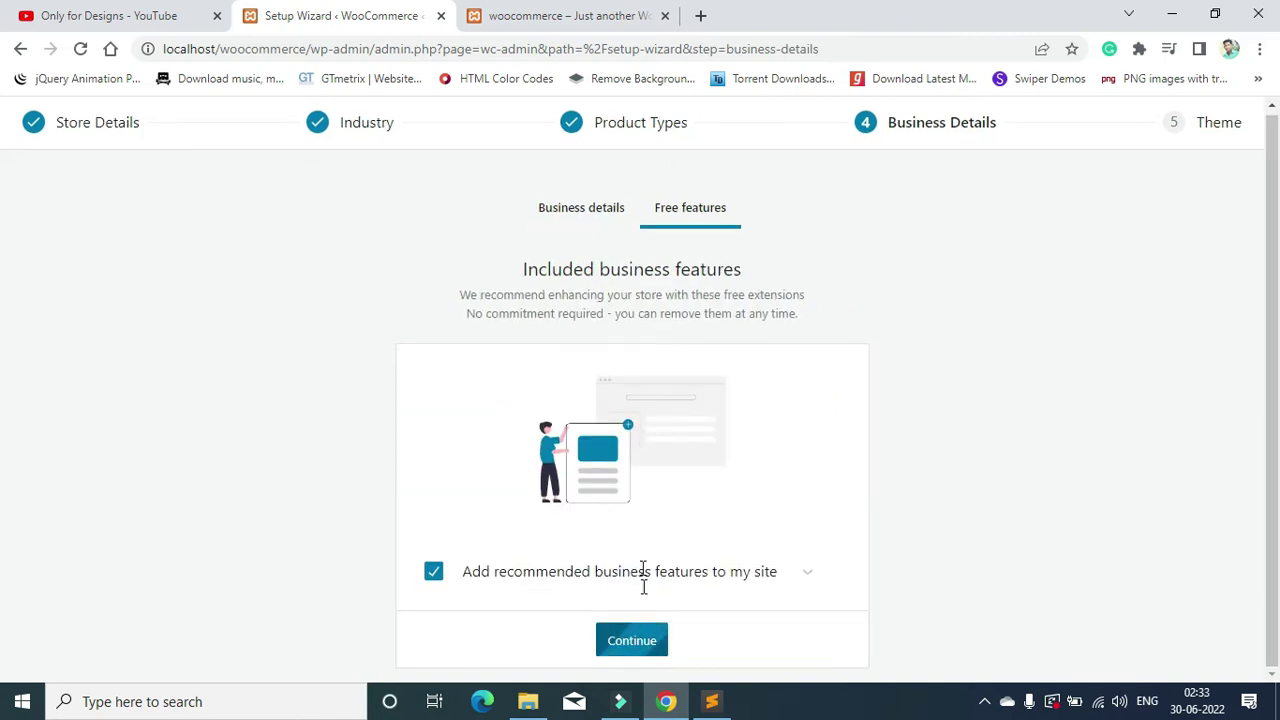
Step: Expand the recommended free business features and advance to the theme step
scroll(600, 600, "down", 1)
left_click_drag(471, 497, 711, 491)
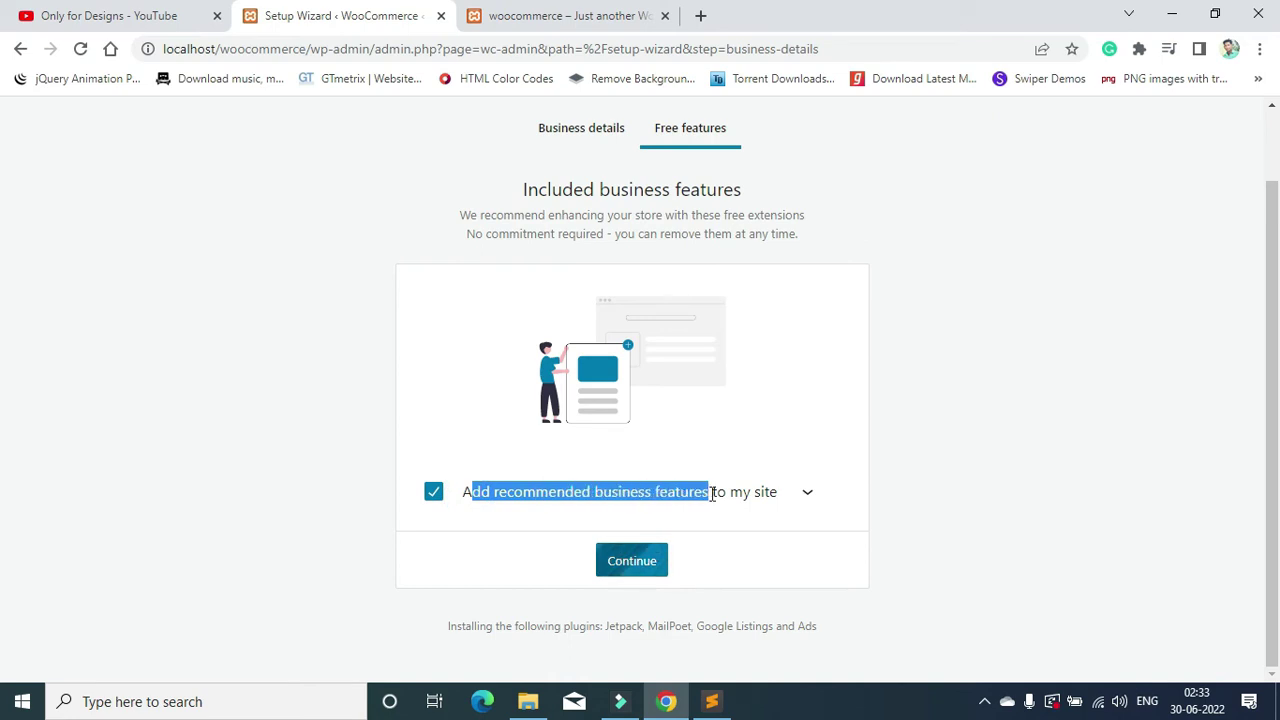
left_click(467, 515)
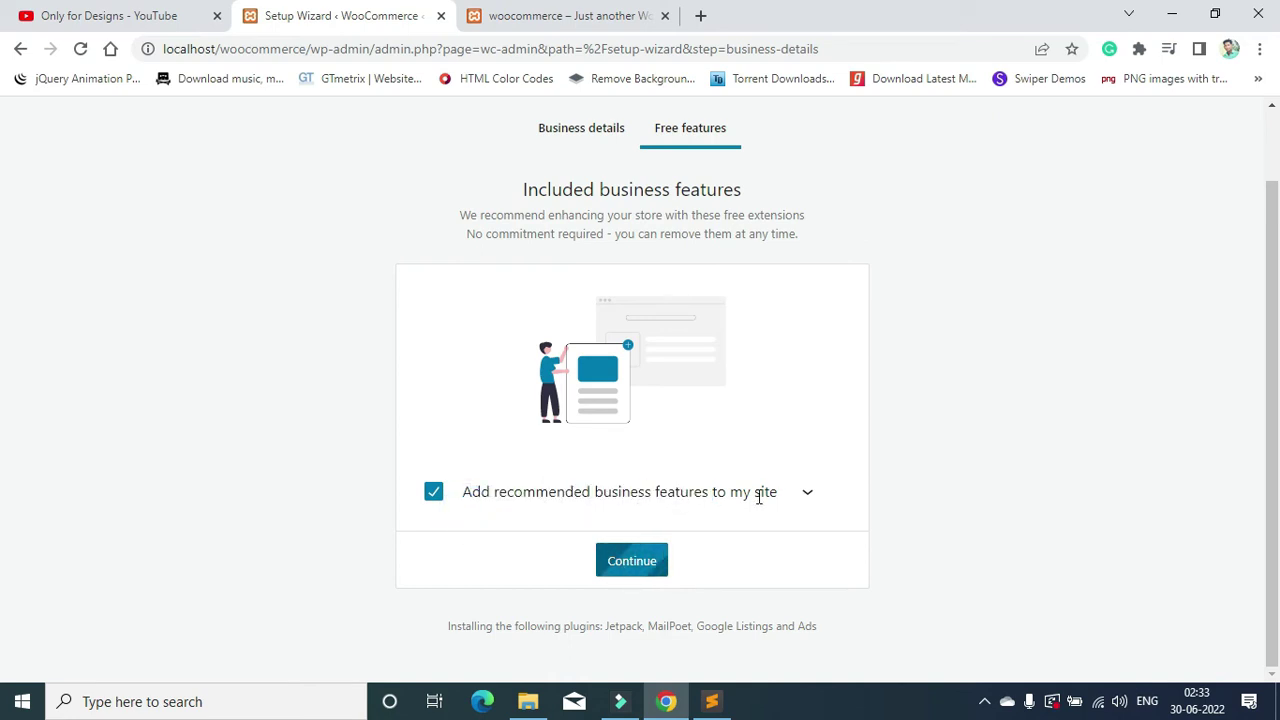
left_click(805, 495)
scroll(586, 486, "down", 2)
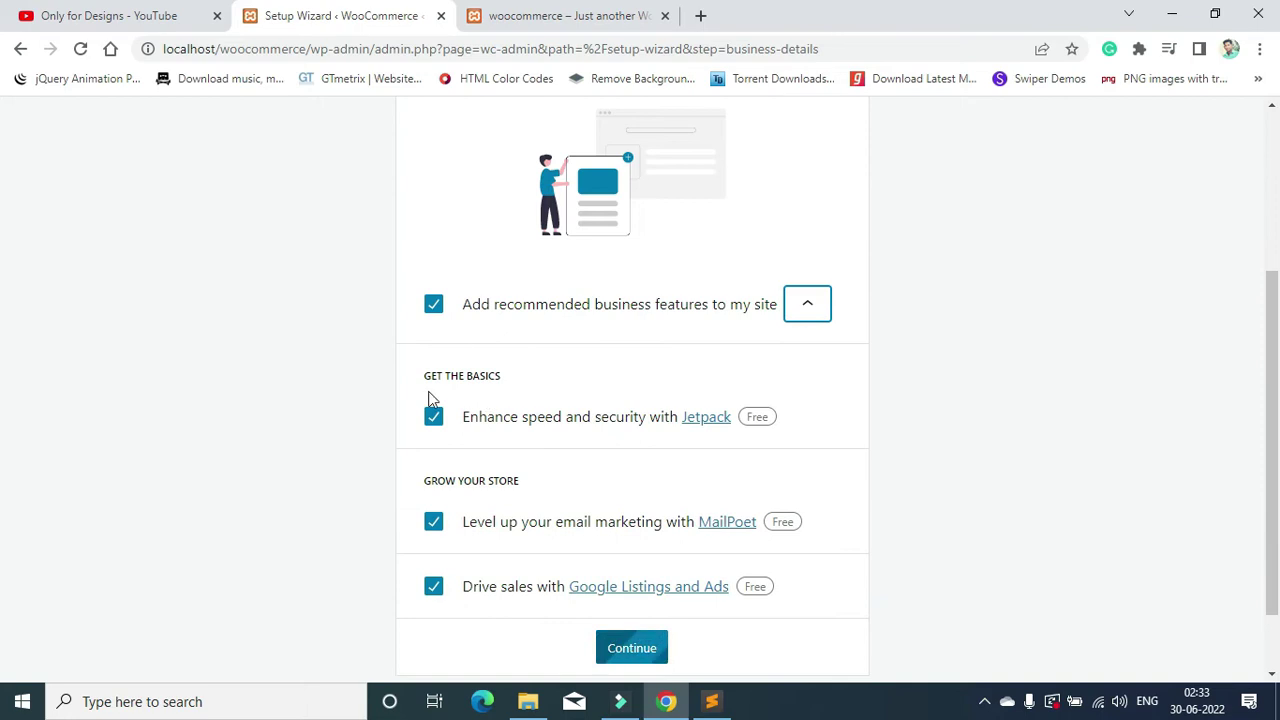
scroll(641, 398, "down", 1)
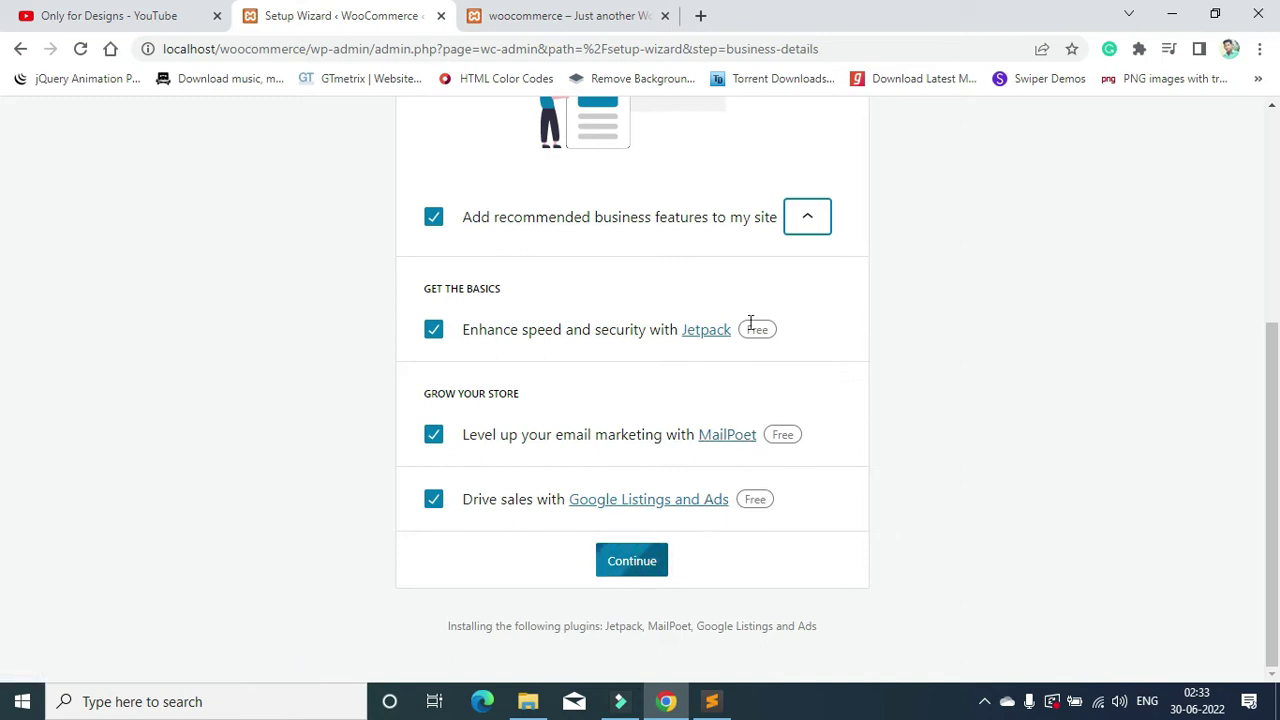
scroll(436, 513, "up", 3)
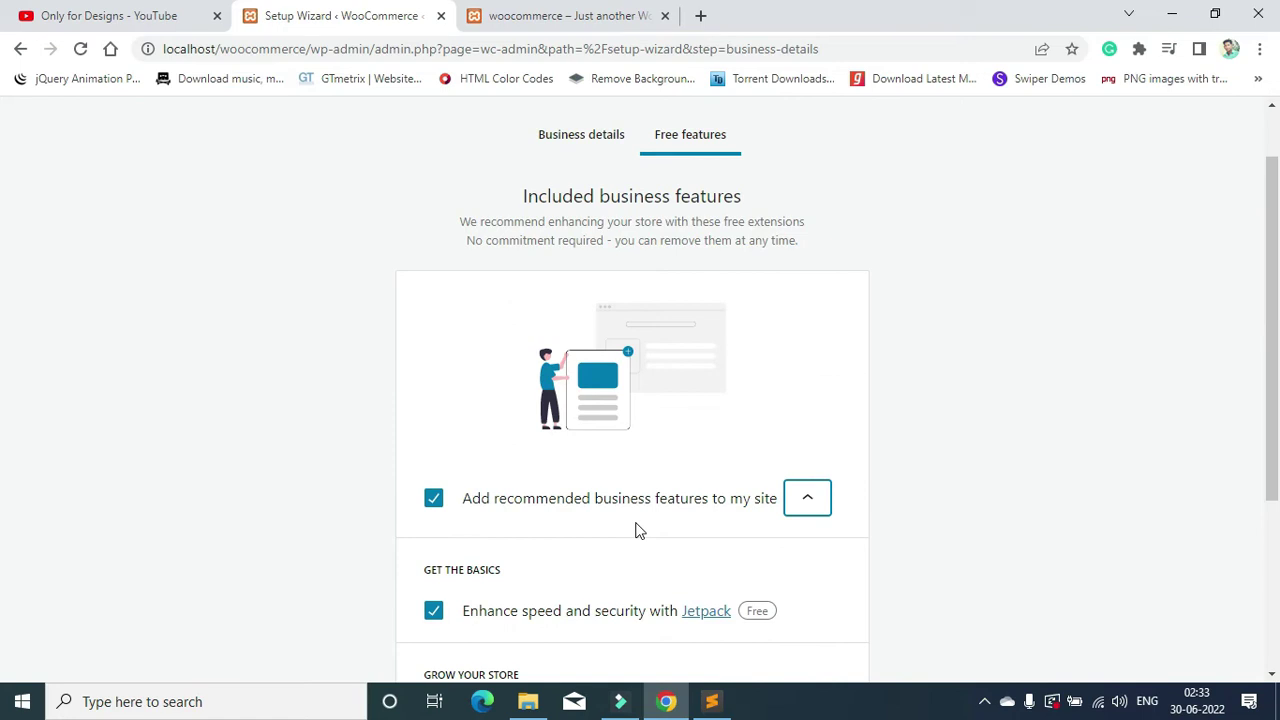
scroll(638, 530, "down", 3)
left_click(643, 566)
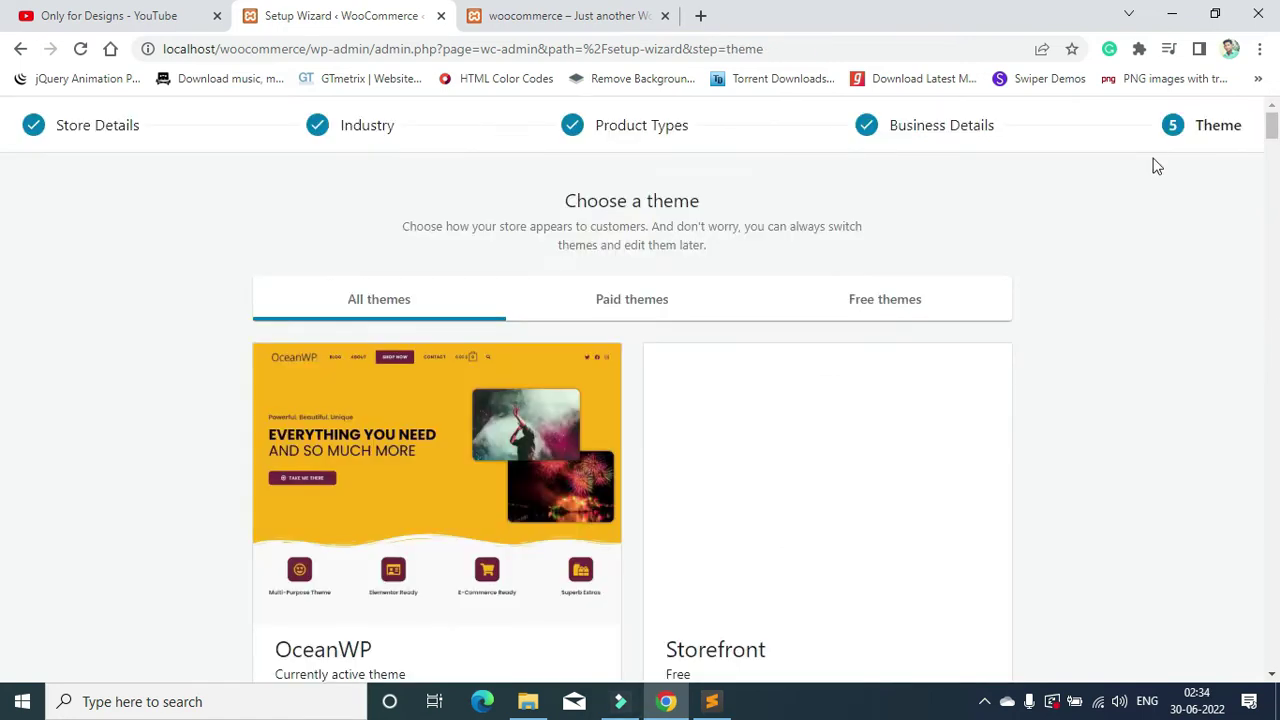
Step: Keep the OceanWP theme, start the Add my products task, and reach the empty Products list
scroll(949, 289, "down", 3)
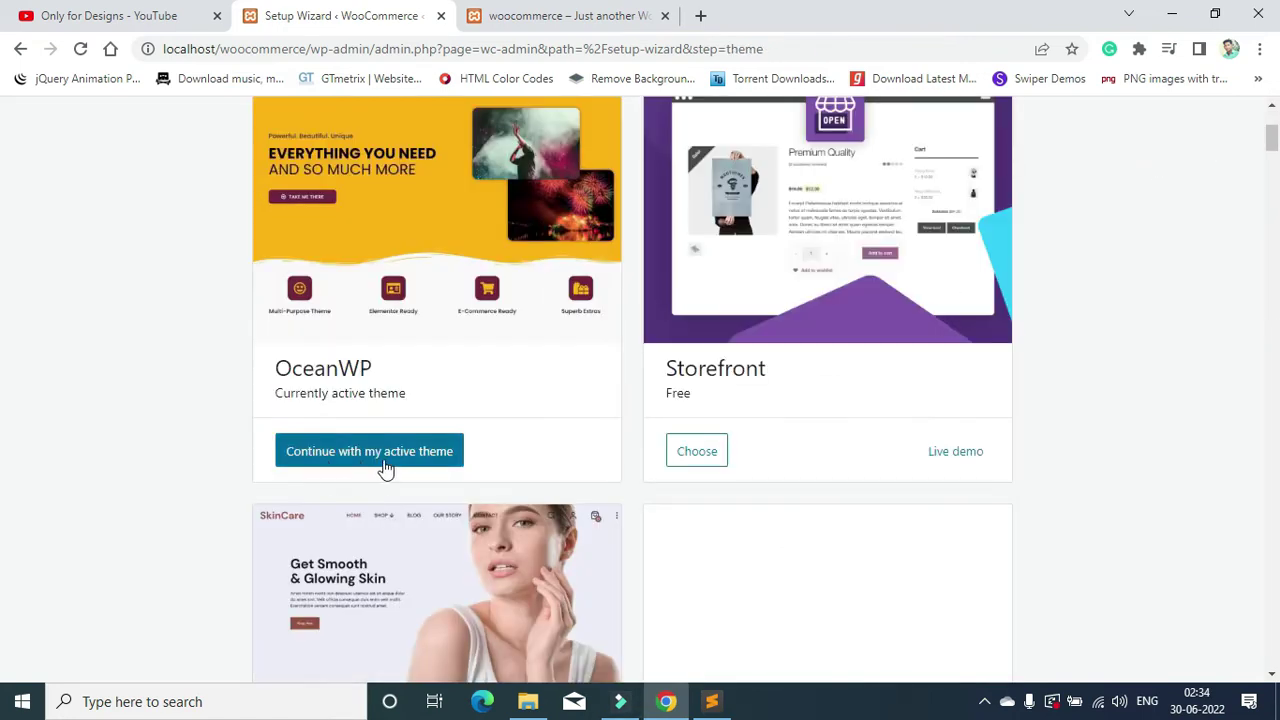
scroll(517, 434, "up", 1)
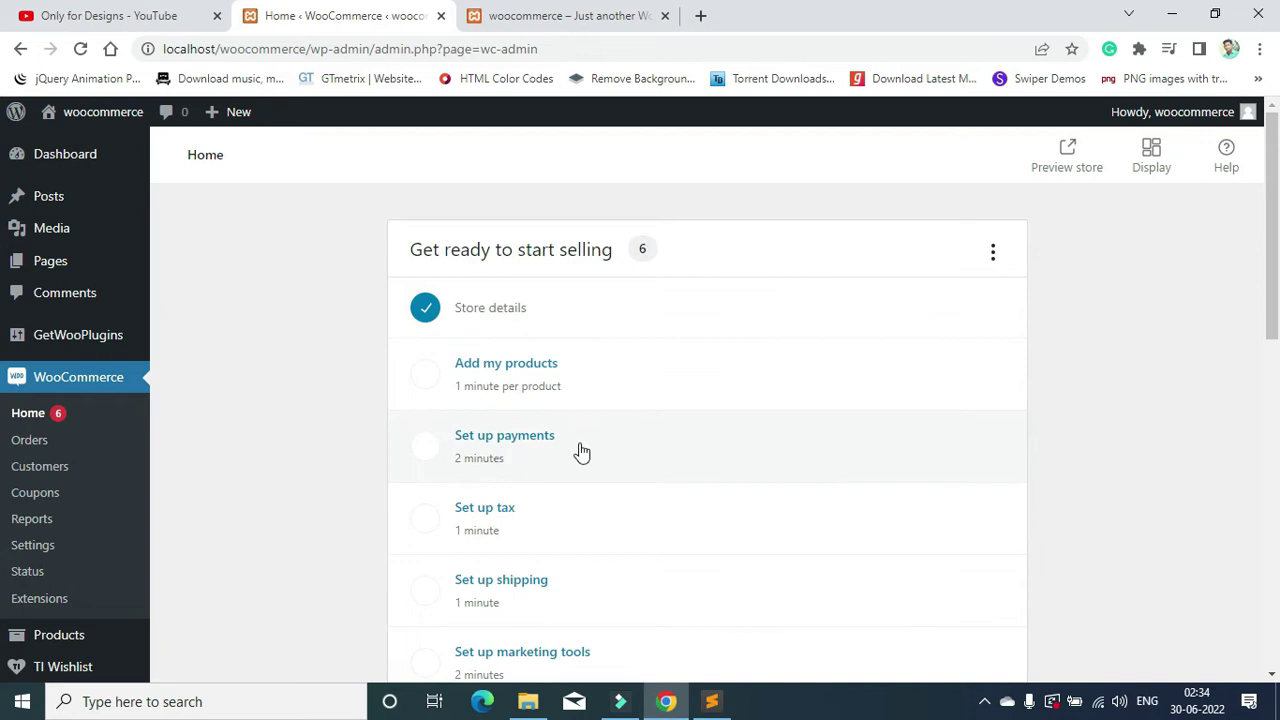
scroll(580, 451, "down", 2)
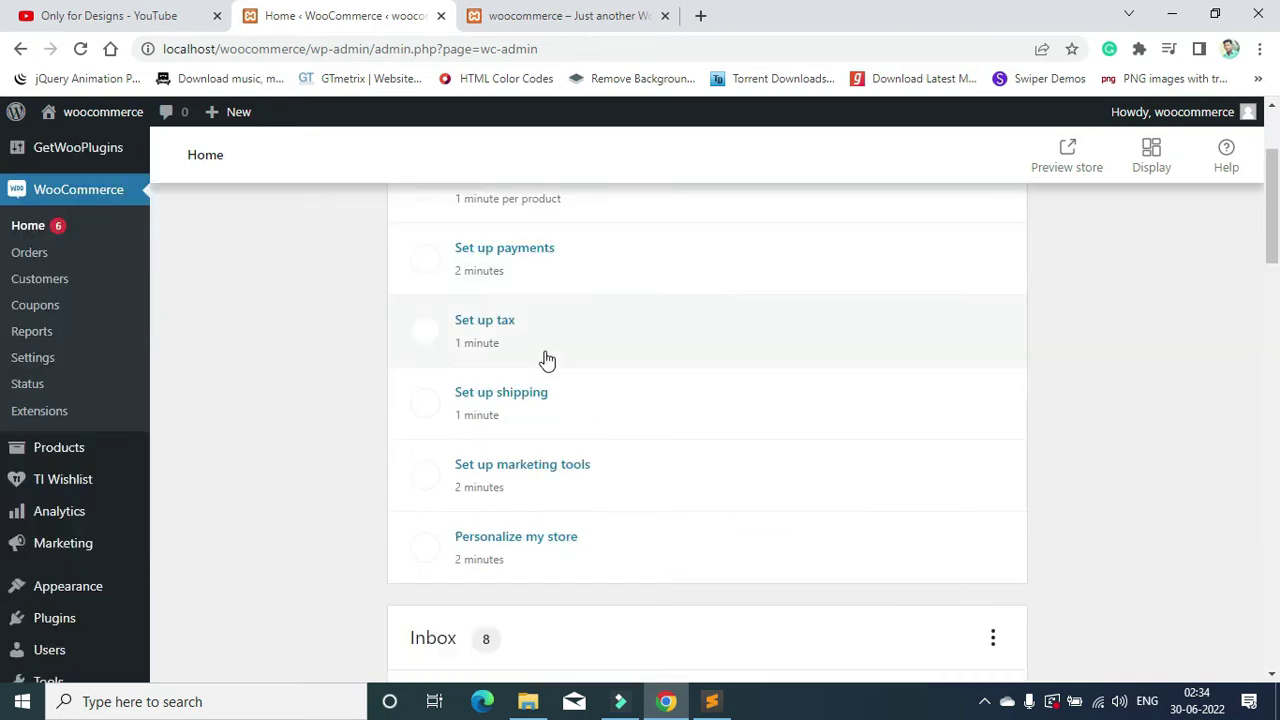
scroll(632, 430, "up", 2)
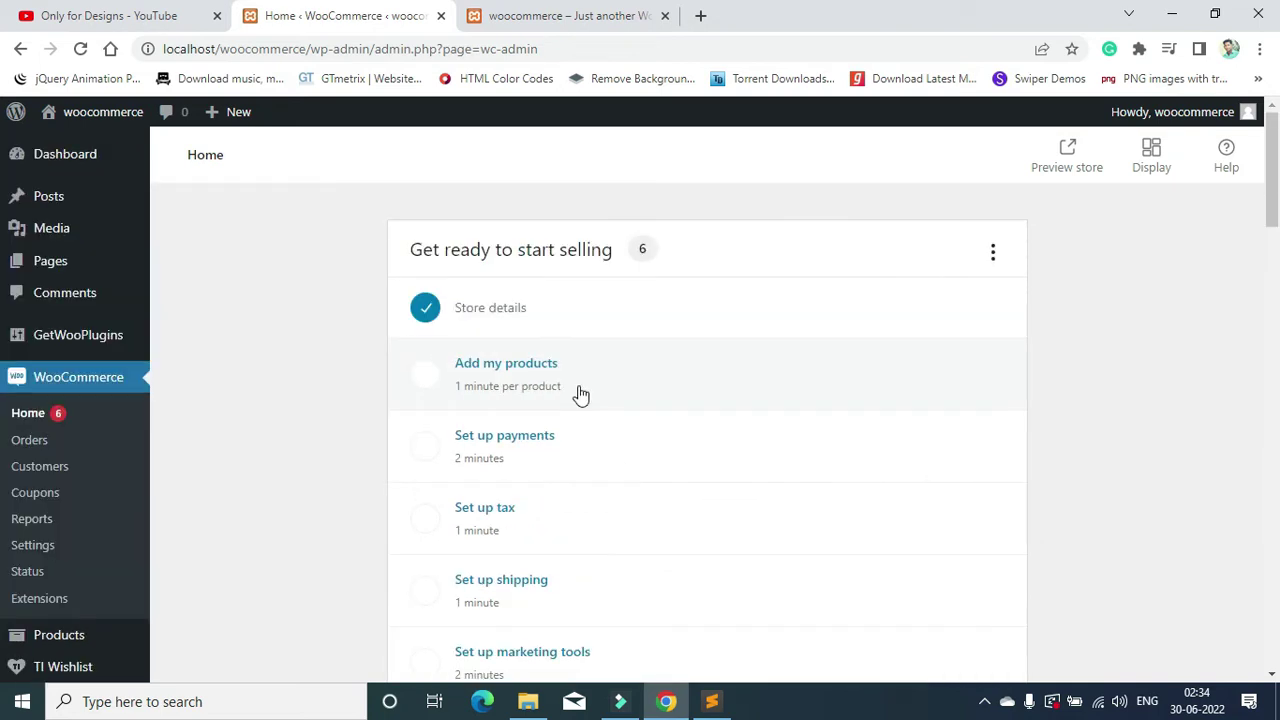
left_click(578, 380)
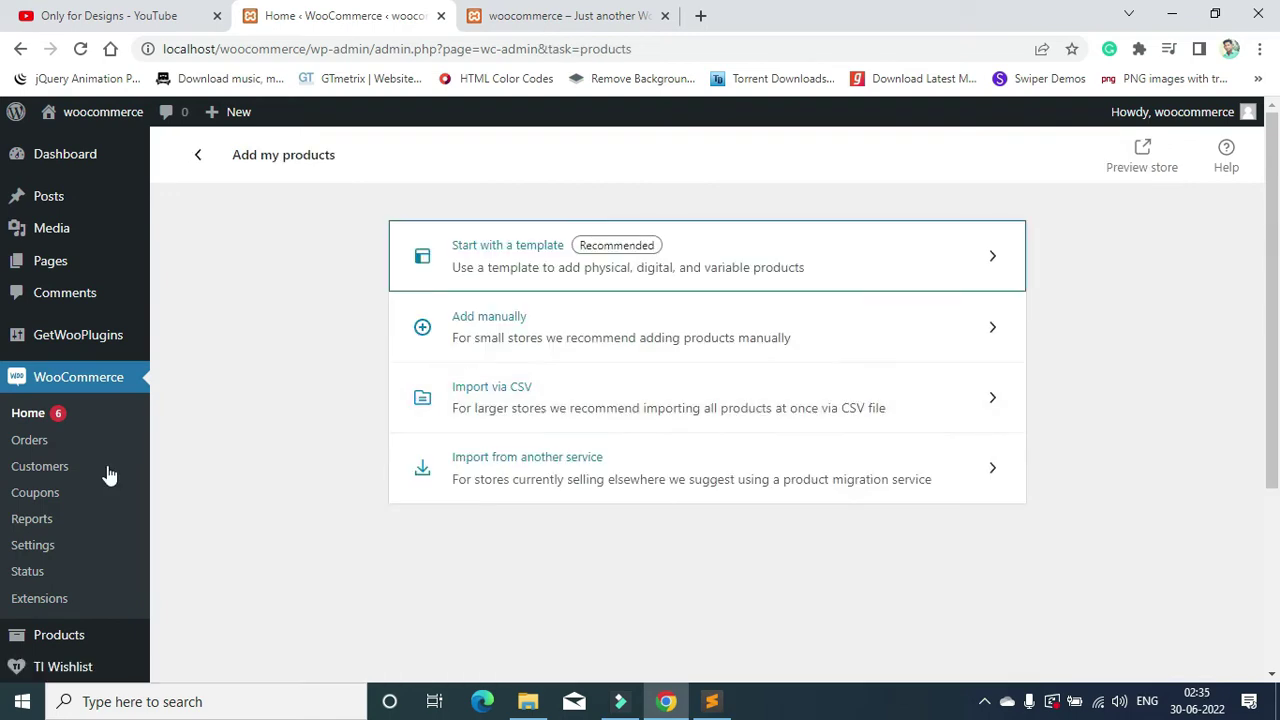
scroll(47, 596, "down", 2)
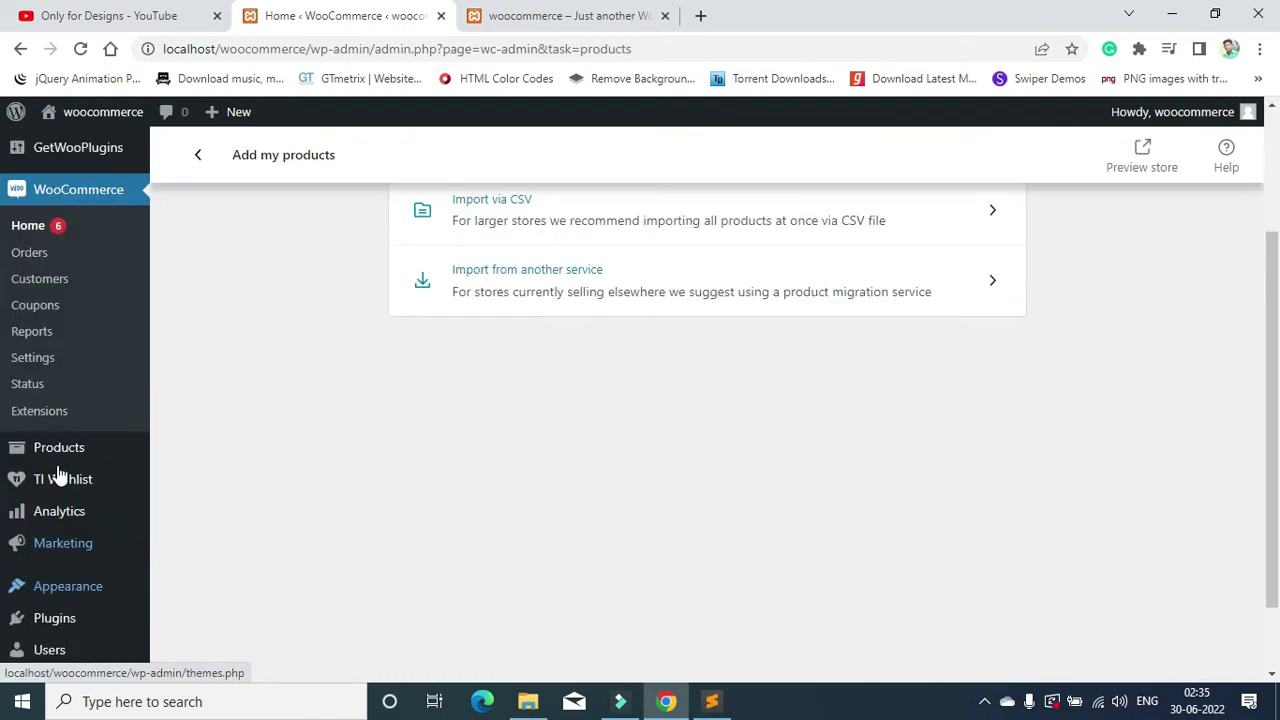
left_click(58, 450)
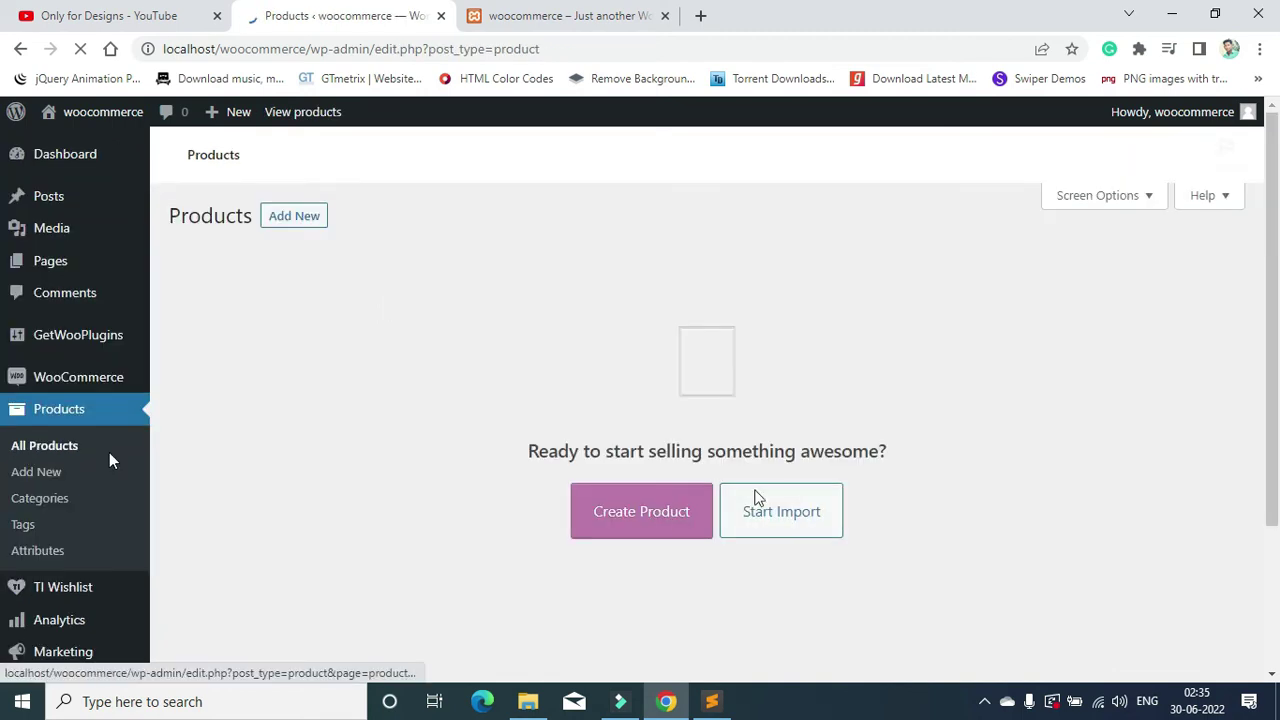
Step: Open the blue NAMDEV kurta's Flipkart product page in a new Google tab
left_click(700, 15)
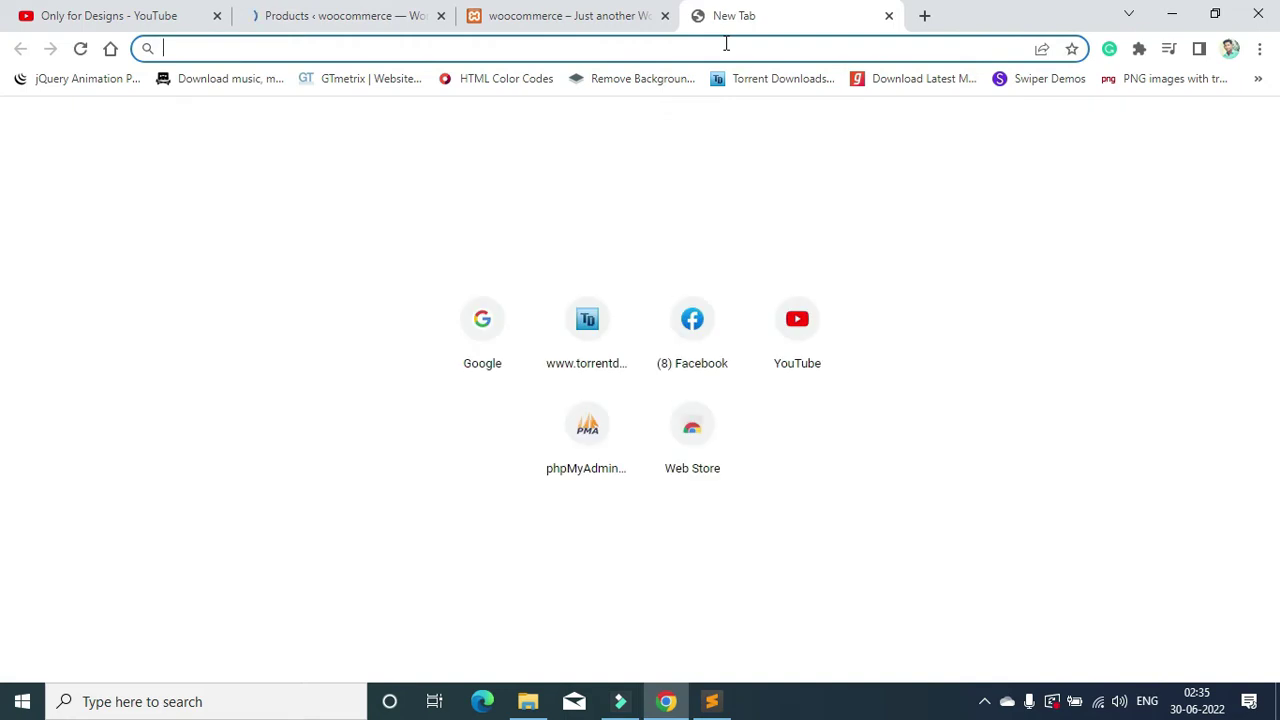
type("google.com")
key("Return")
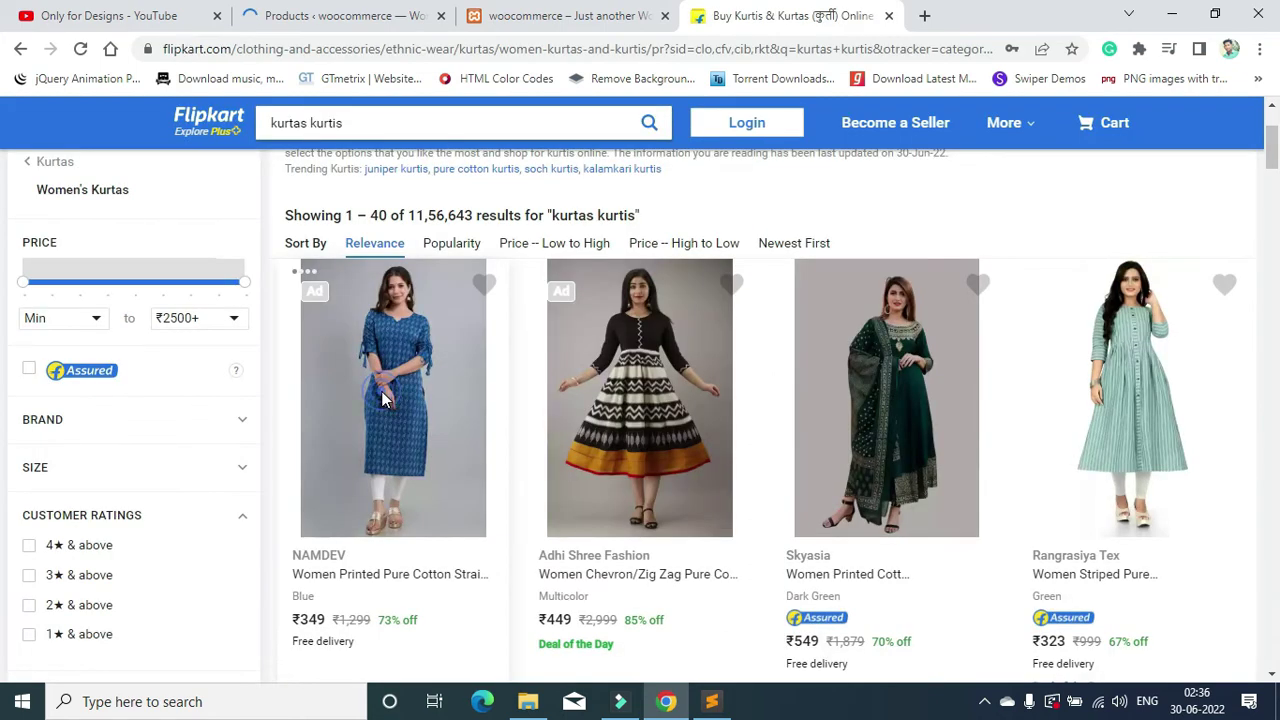
left_click(381, 391)
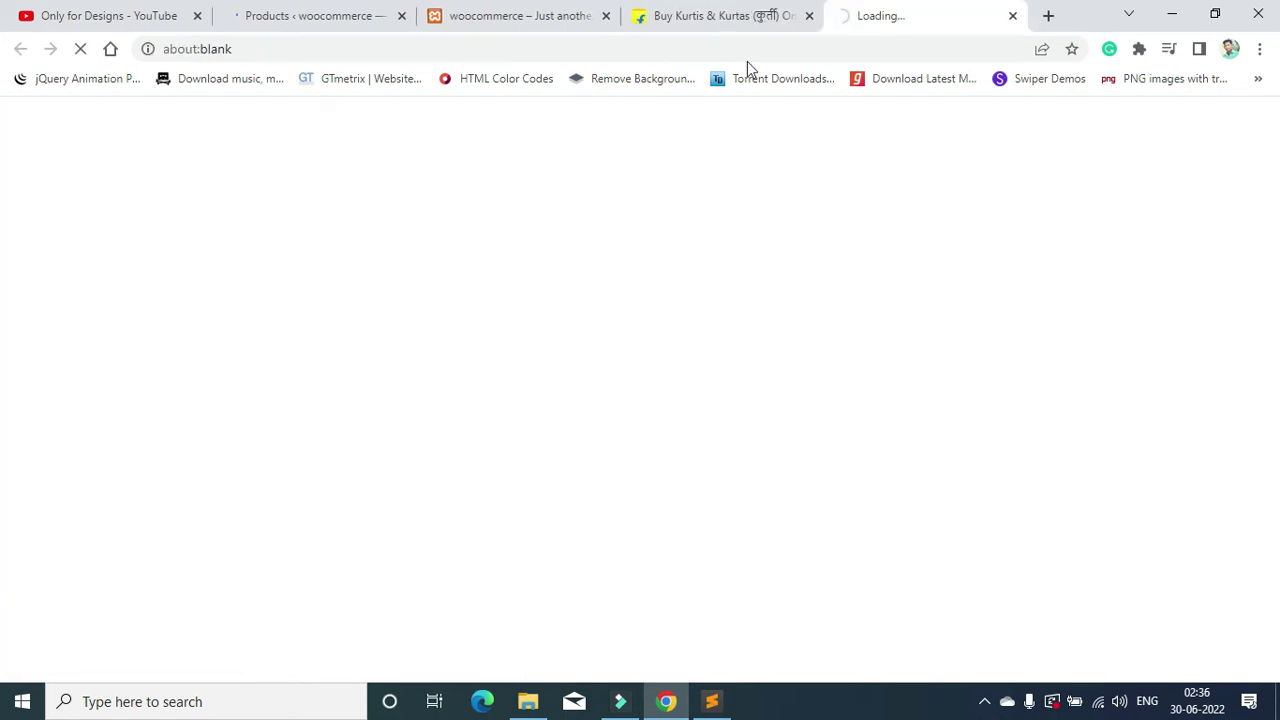
left_click(808, 15)
Step: Save the main, back-view and side-view kurta photos to Downloads
right_click(313, 308)
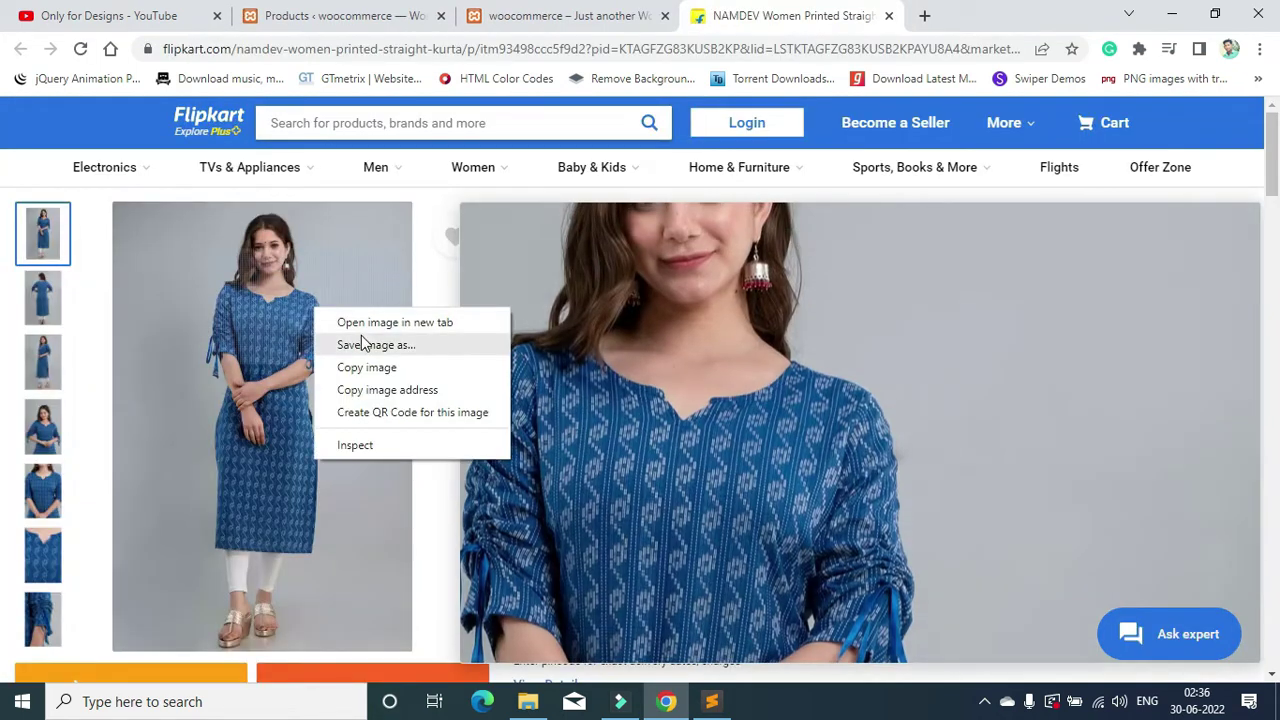
left_click(361, 335)
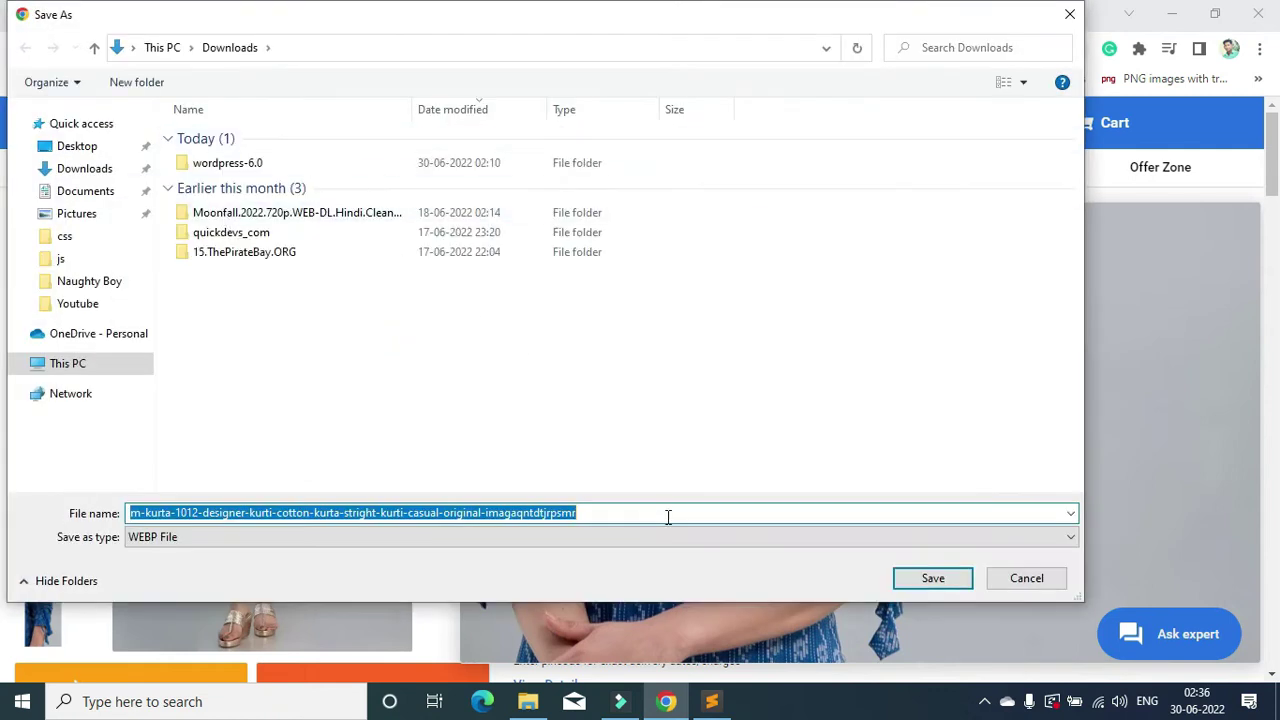
left_click(932, 578)
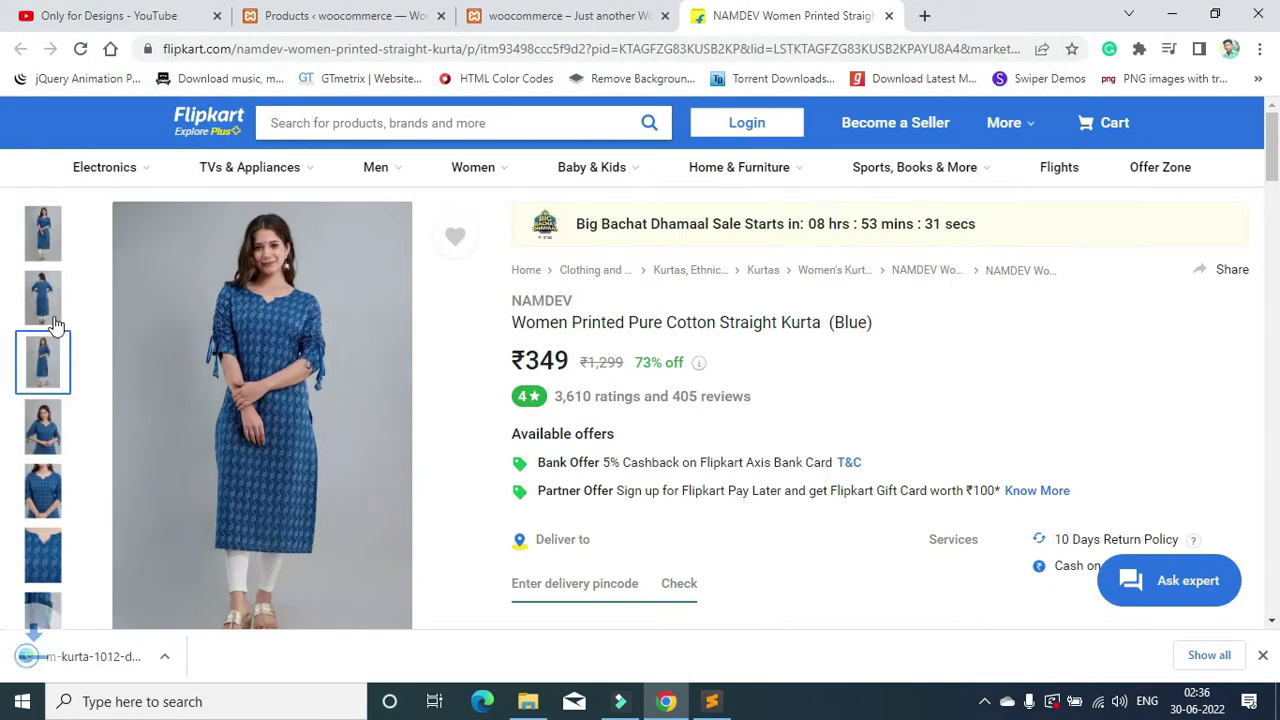
right_click(230, 313)
left_click(392, 390)
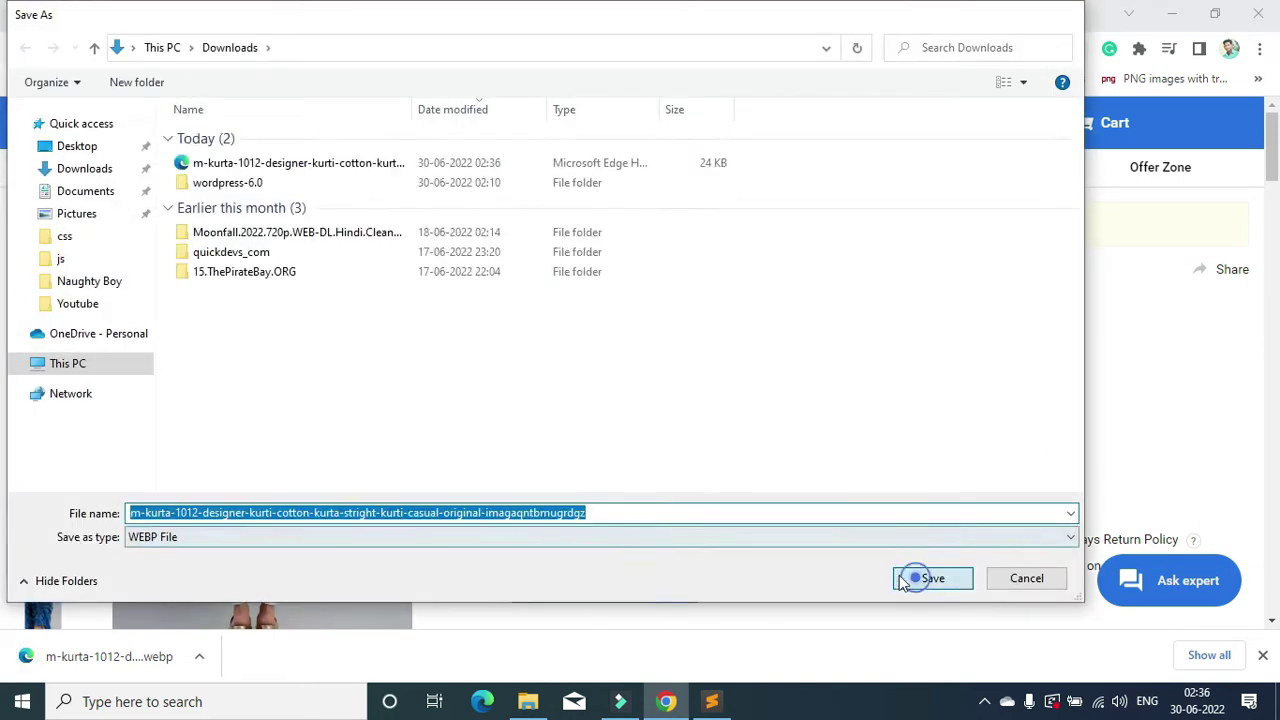
left_click(929, 577)
left_click(42, 365)
right_click(234, 321)
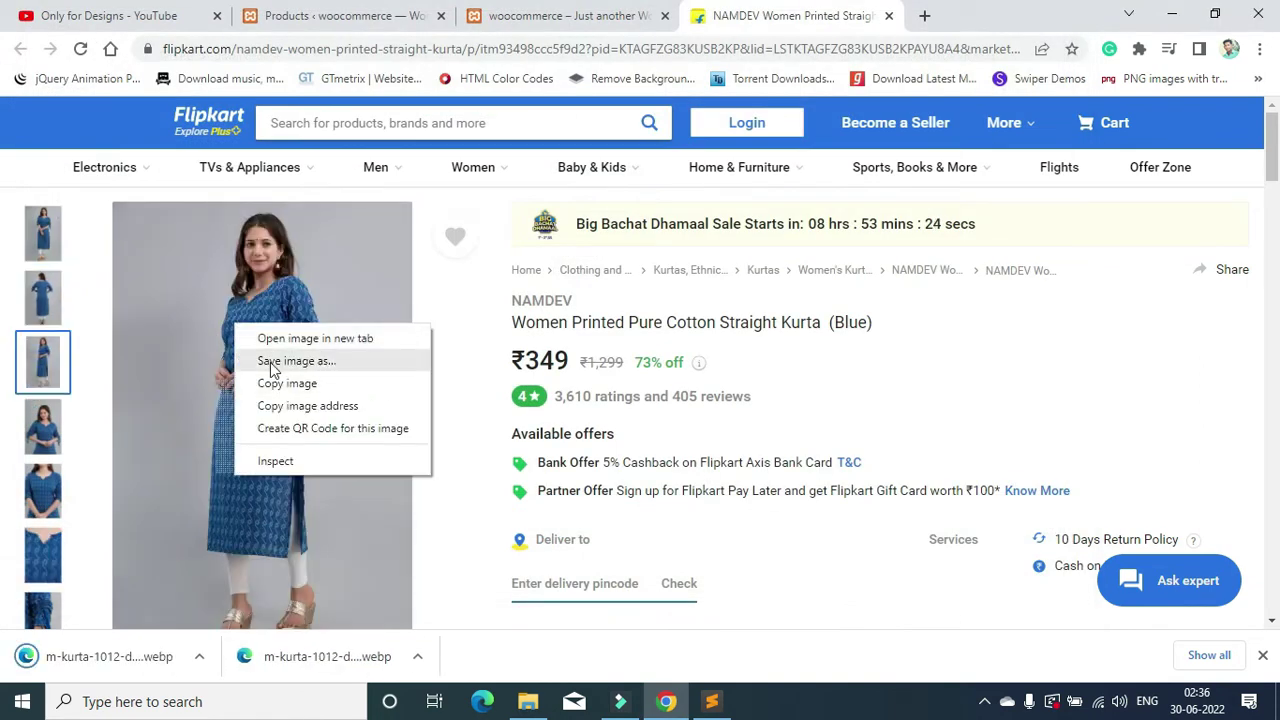
left_click(280, 362)
left_click(905, 567)
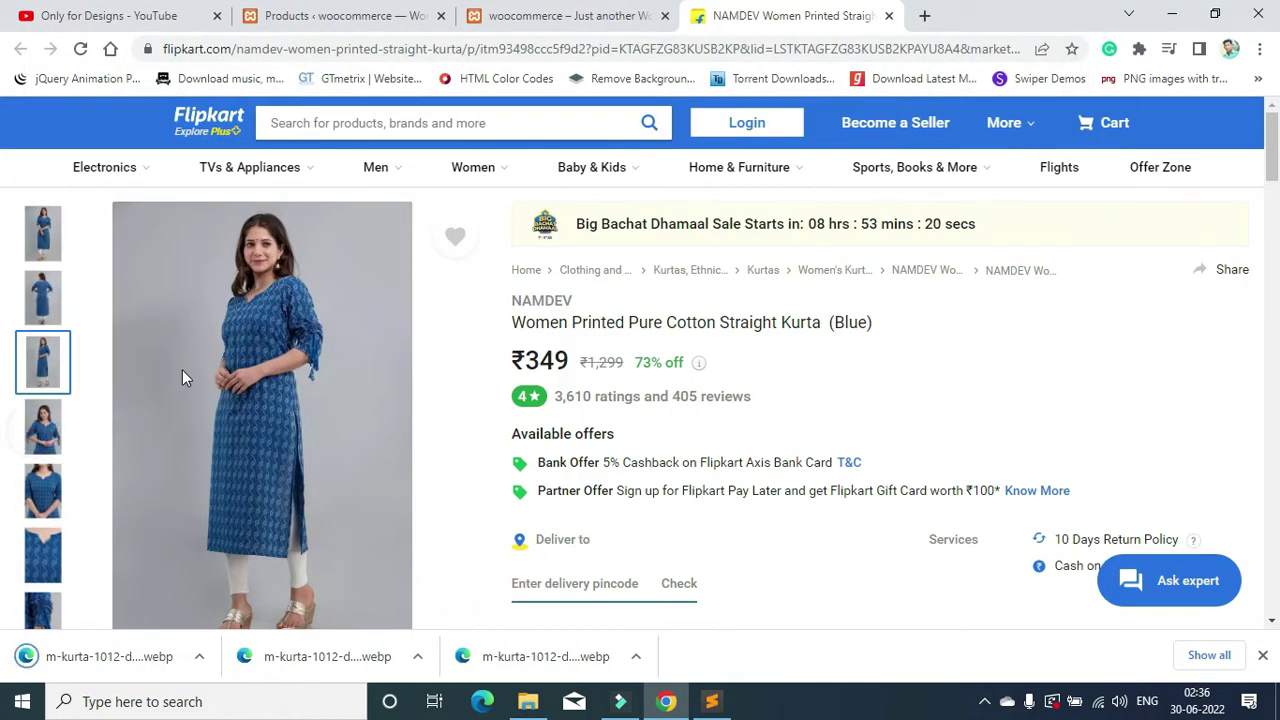
Step: Save the close-up and fabric close-up kurta photos to Downloads
right_click(182, 369)
left_click(67, 413)
right_click(366, 348)
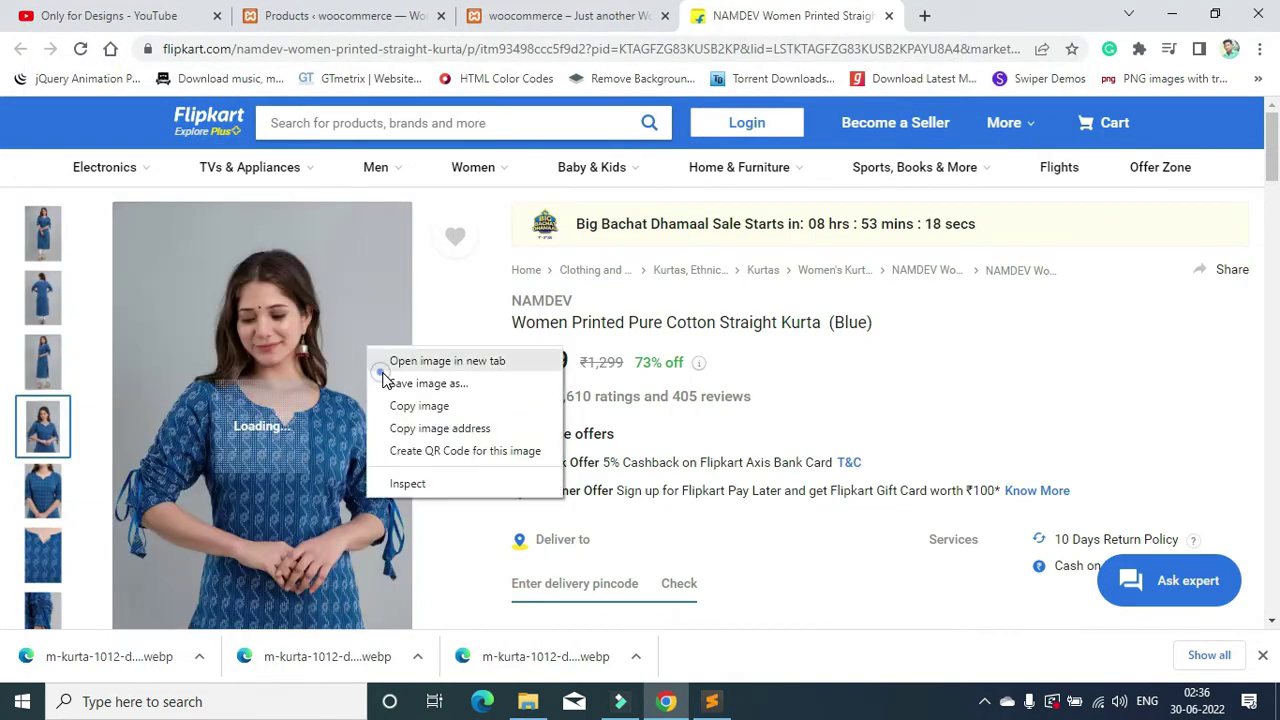
left_click(533, 383)
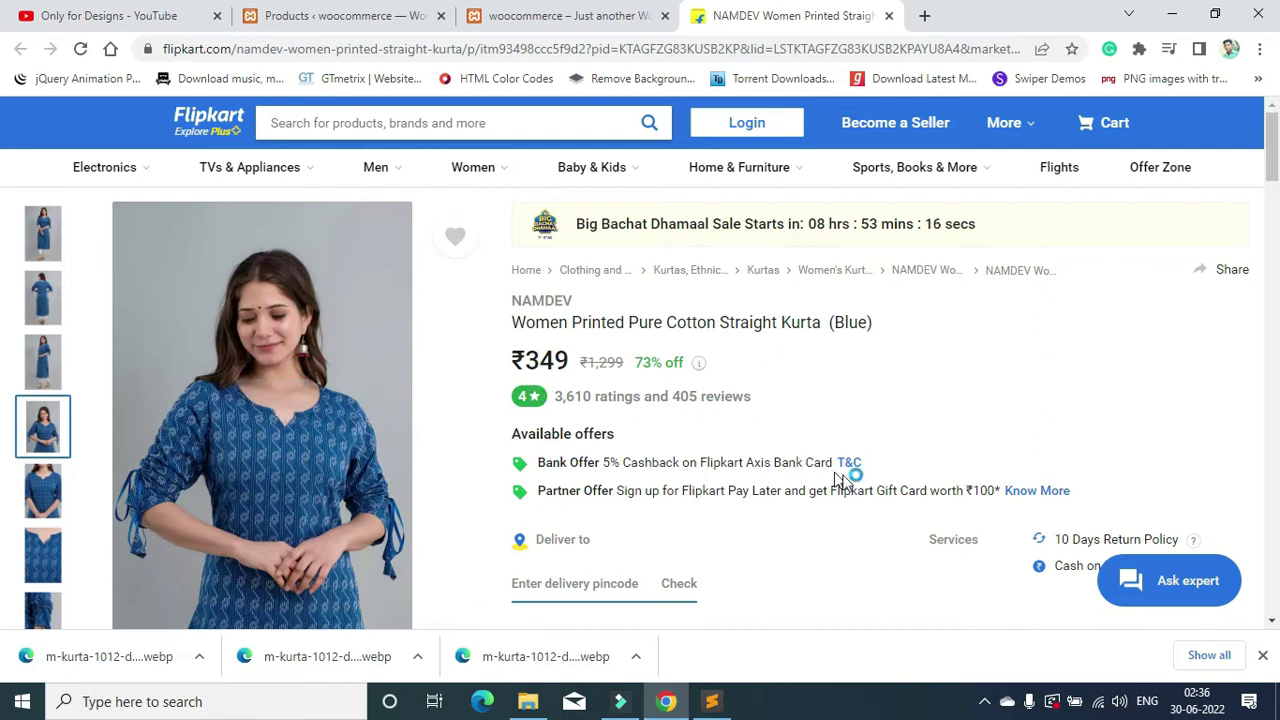
key("Return")
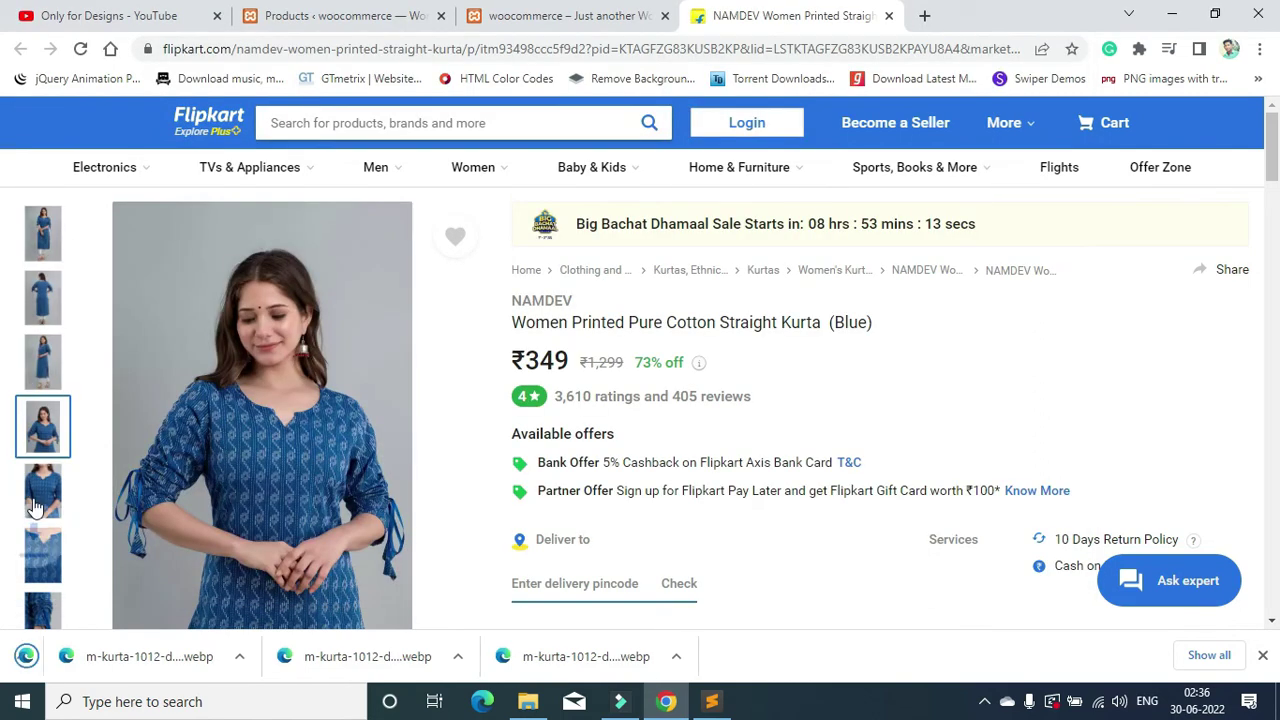
left_click(57, 572)
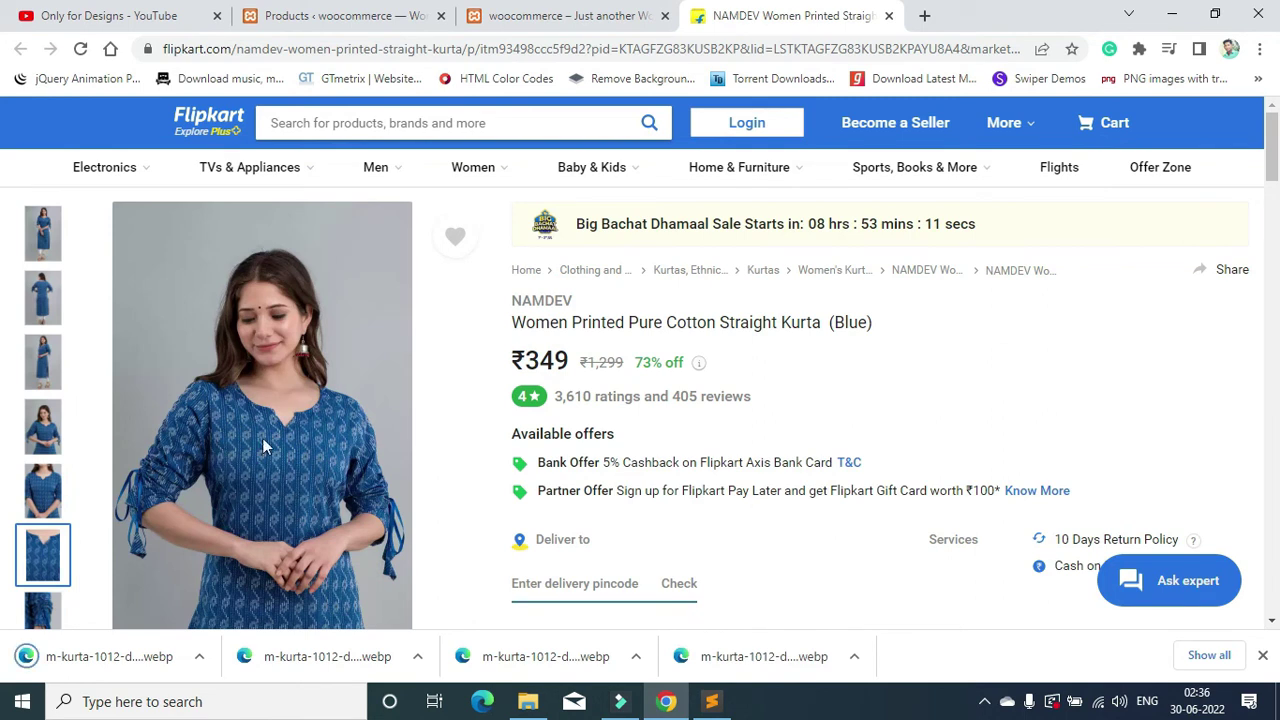
right_click(264, 386)
left_click(303, 420)
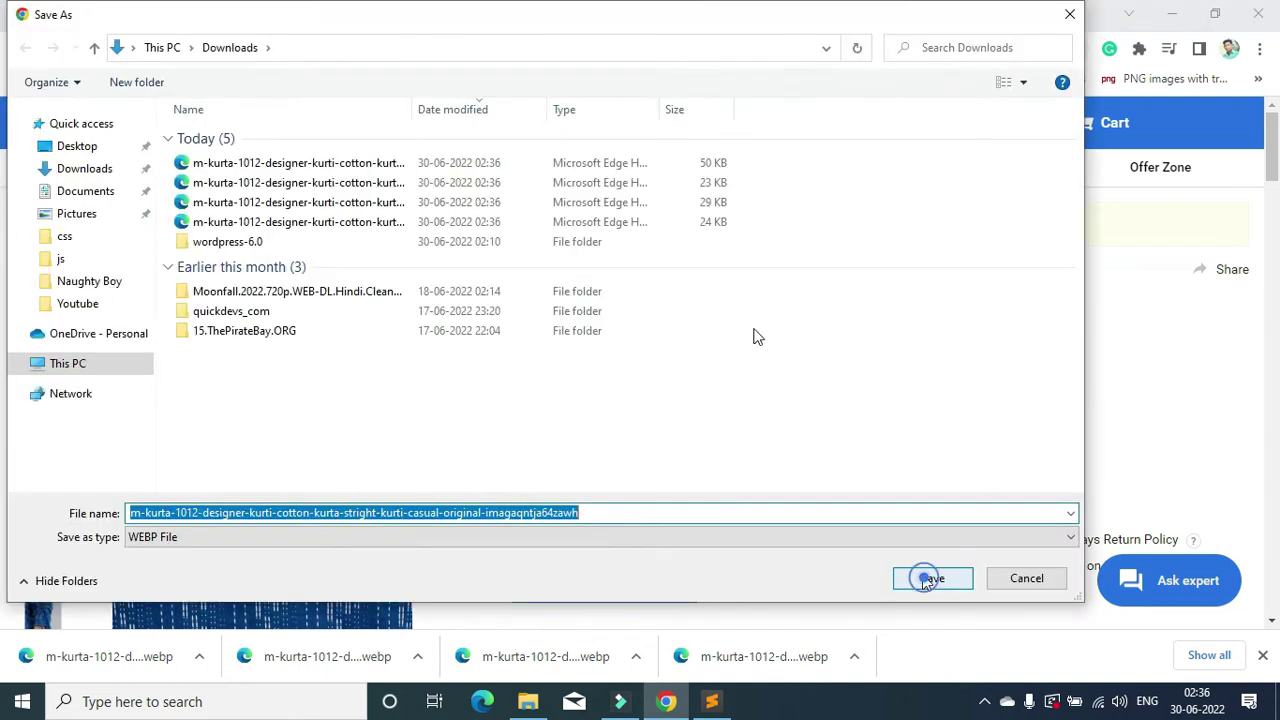
left_click(930, 580)
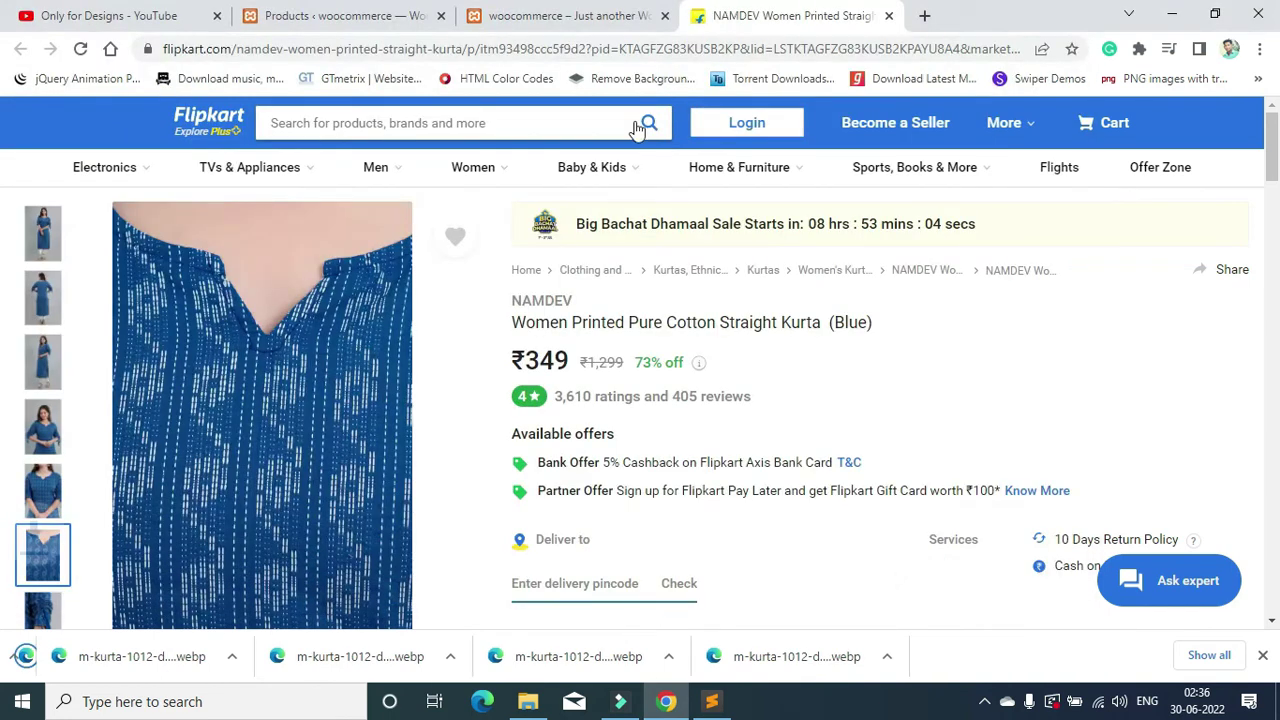
Step: Return to the WooCommerce Products page and start a new product
left_click(531, 12)
left_click(318, 12)
scroll(494, 443, "down", 3)
left_click(628, 390)
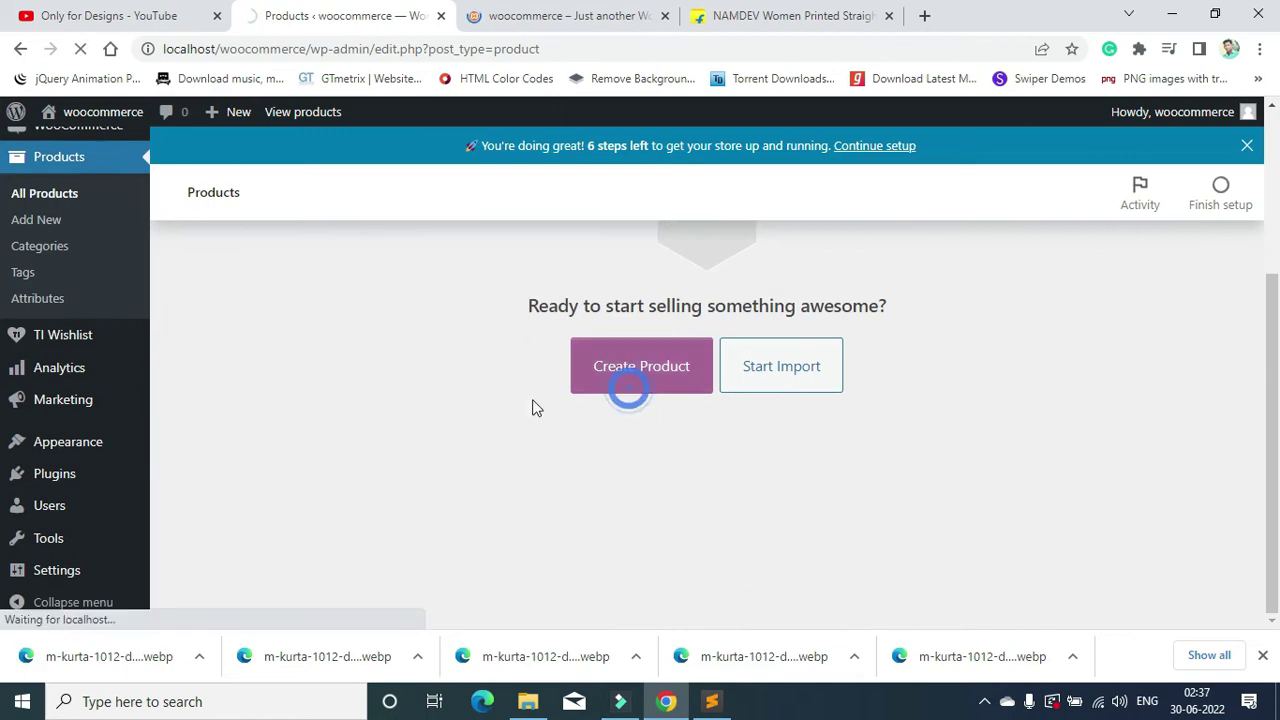
Step: Copy the Flipkart title 'Women Printed Pure Cotton Straight Kurta (Blue)' into the product name field
scroll(580, 390, "up", 2)
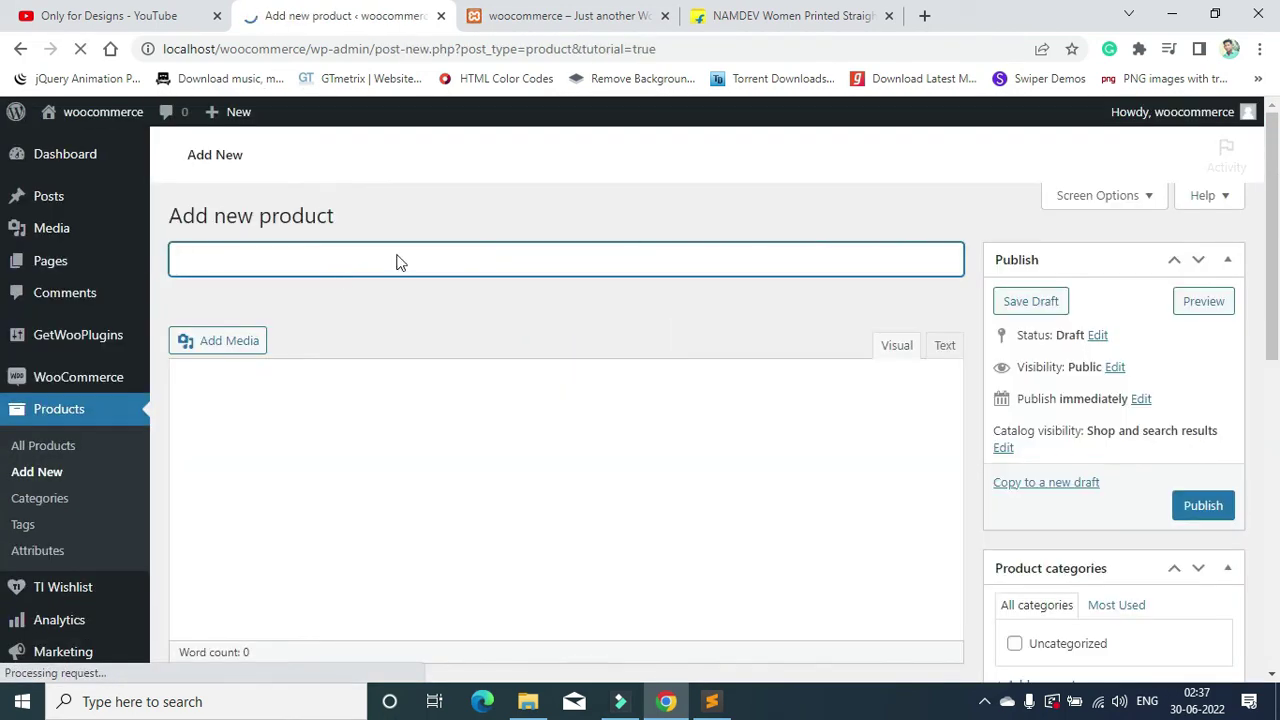
left_click(790, 15)
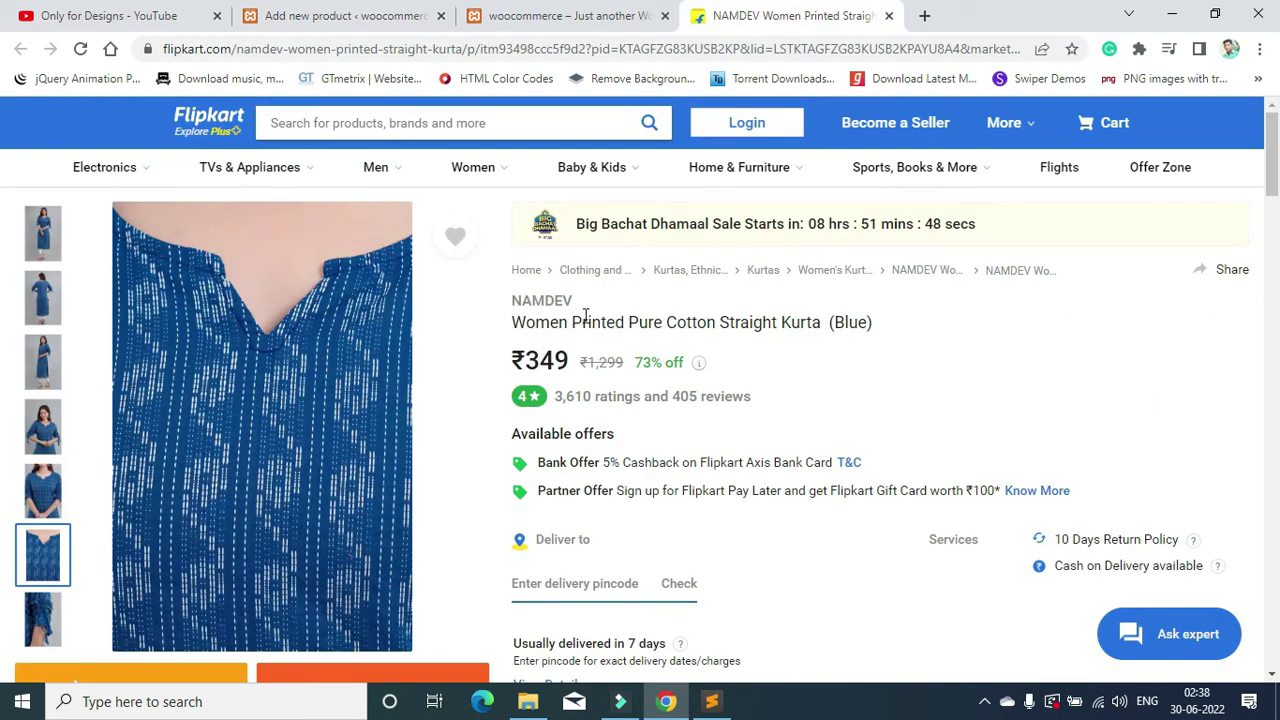
left_click_drag(517, 322, 871, 316)
key("ctrl+c")
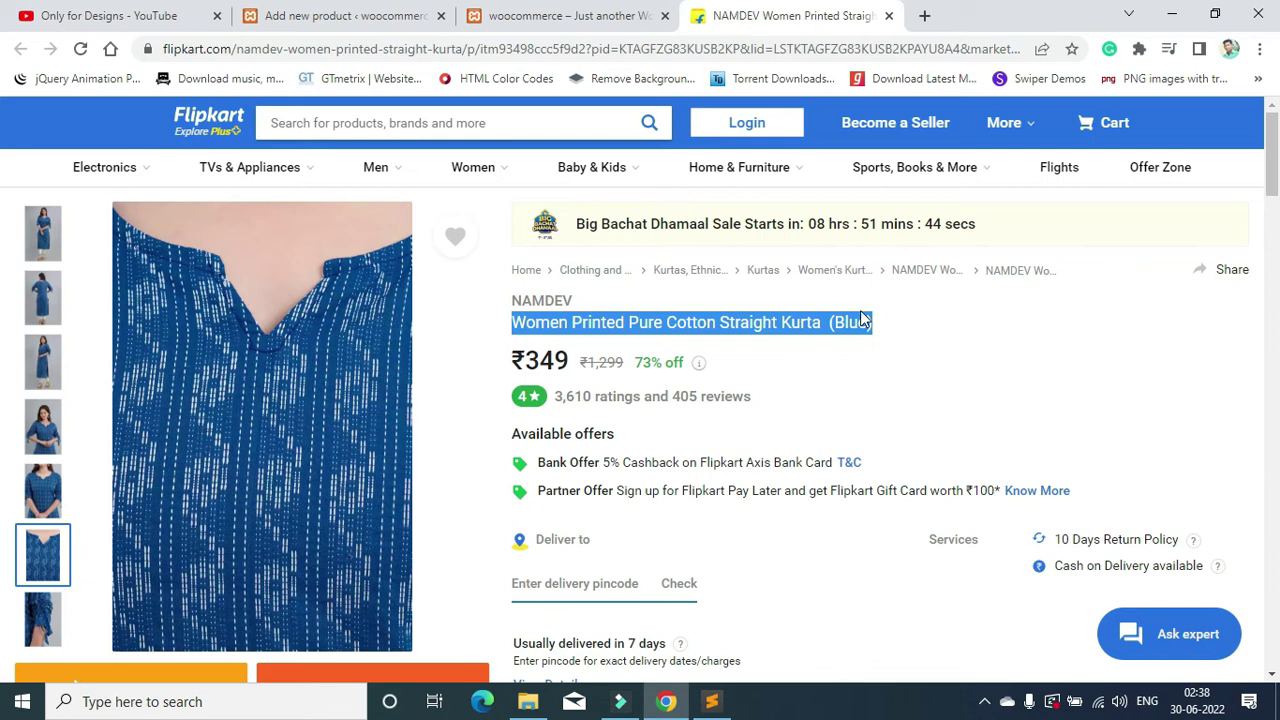
left_click(400, 8)
left_click(348, 264)
key("ctrl+v")
scroll(393, 342, "down", 2)
left_click(394, 326)
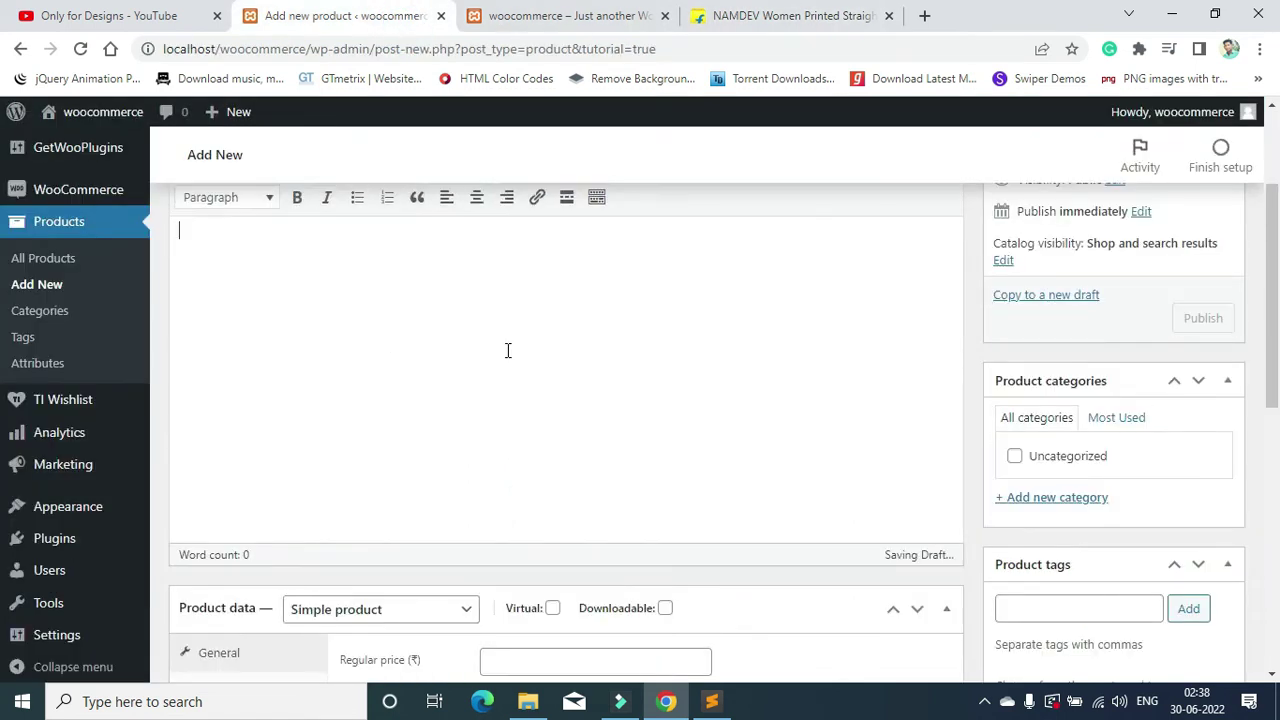
scroll(817, 369, "up", 2)
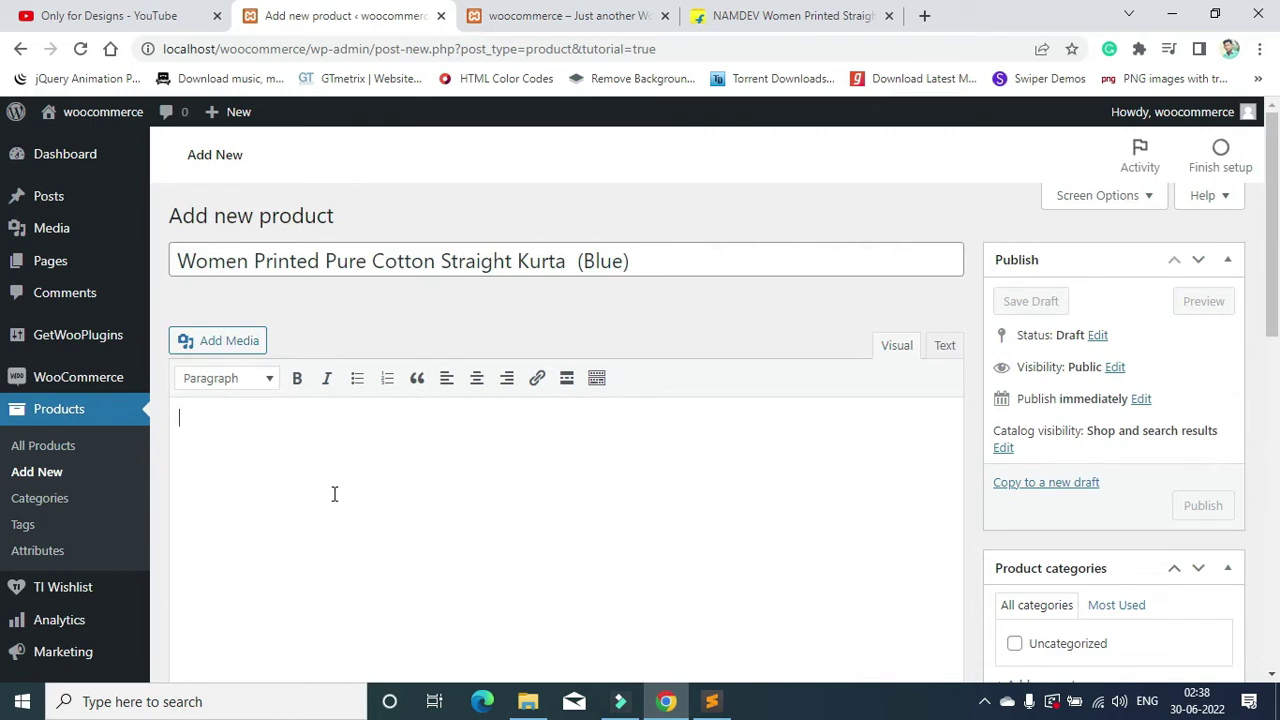
left_click(763, 18)
Step: Browse the Flipkart kurta's options, reviews and delivery details popup, then open a blank tab
scroll(726, 390, "down", 4)
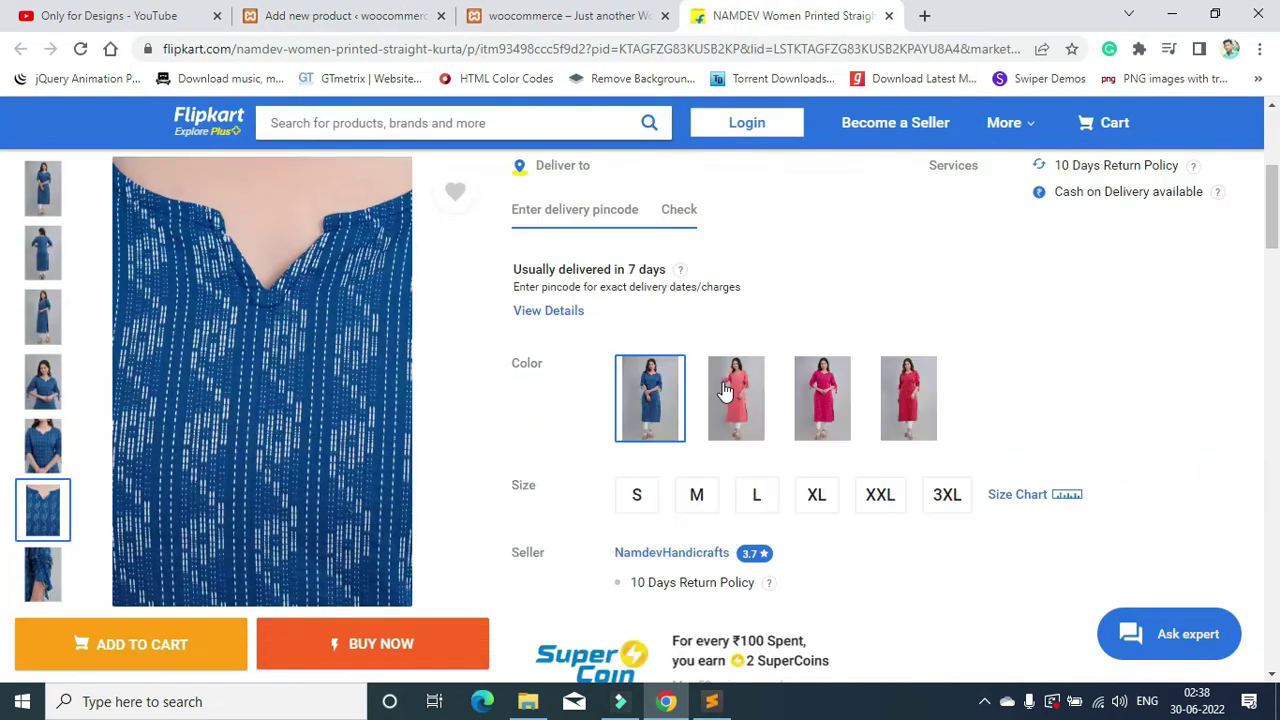
scroll(726, 390, "down", 15)
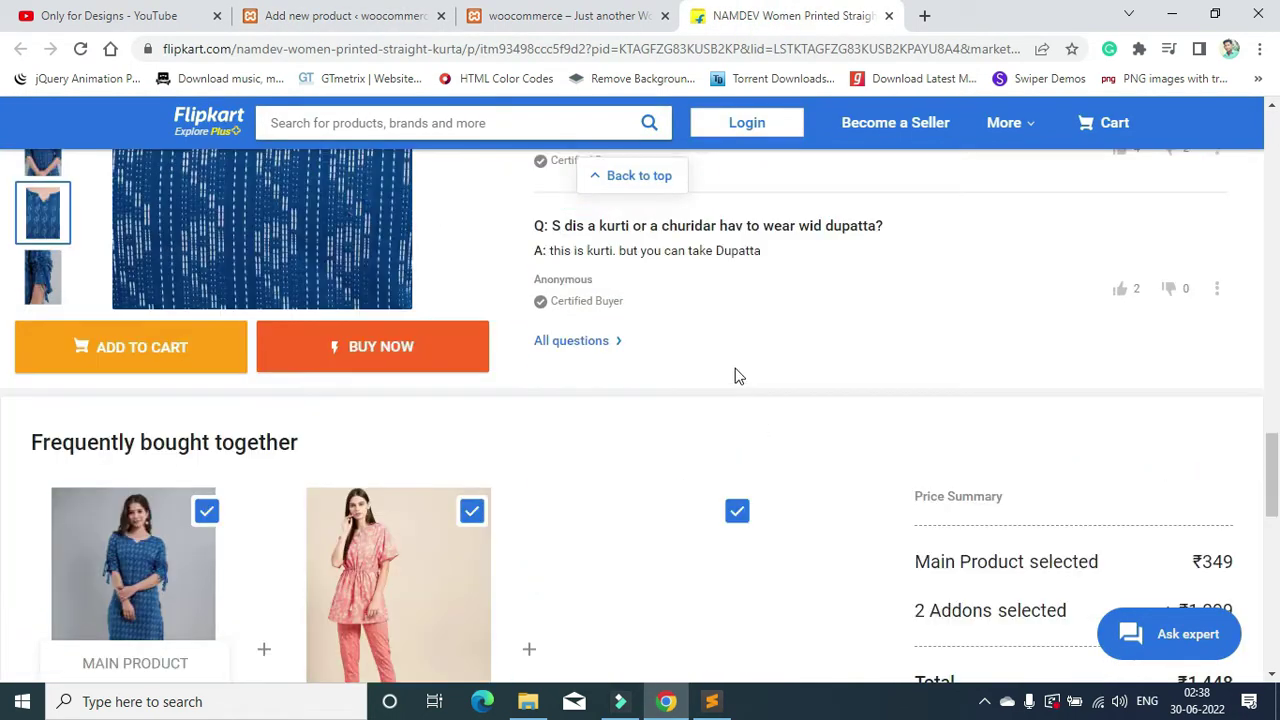
scroll(735, 375, "down", 5)
scroll(610, 375, "down", 4)
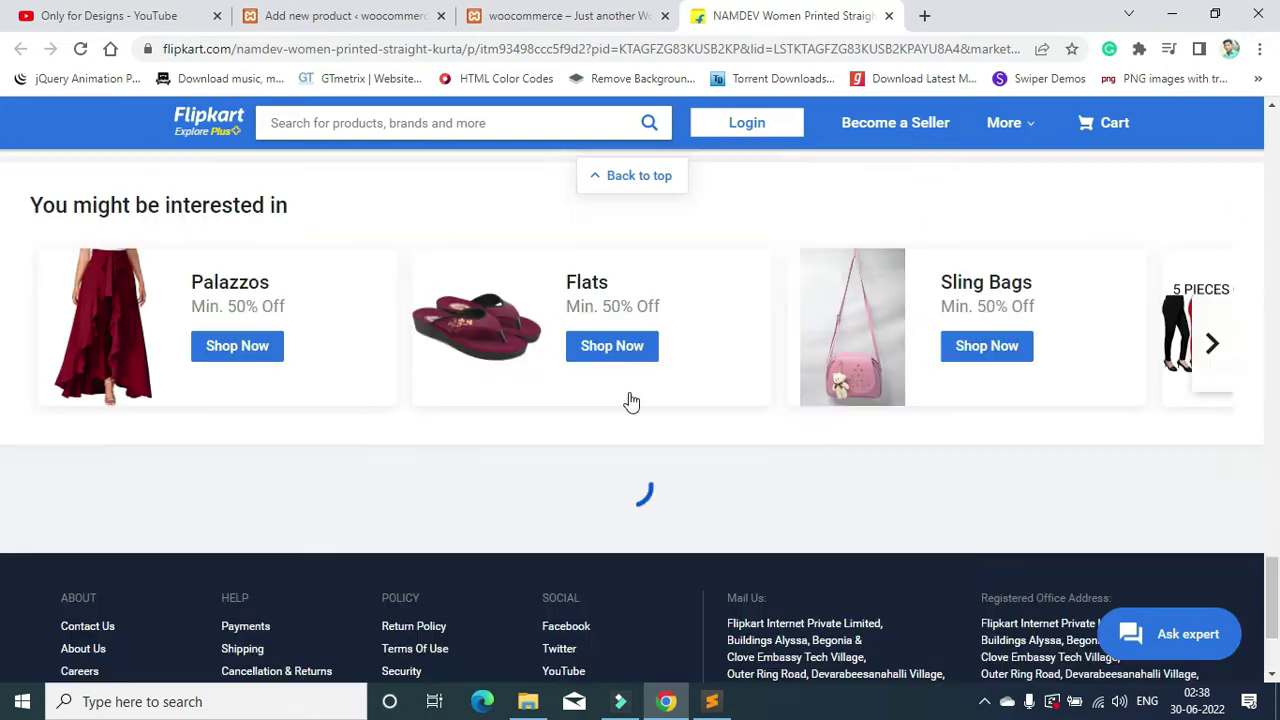
scroll(640, 390, "up", 4)
scroll(658, 376, "up", 17)
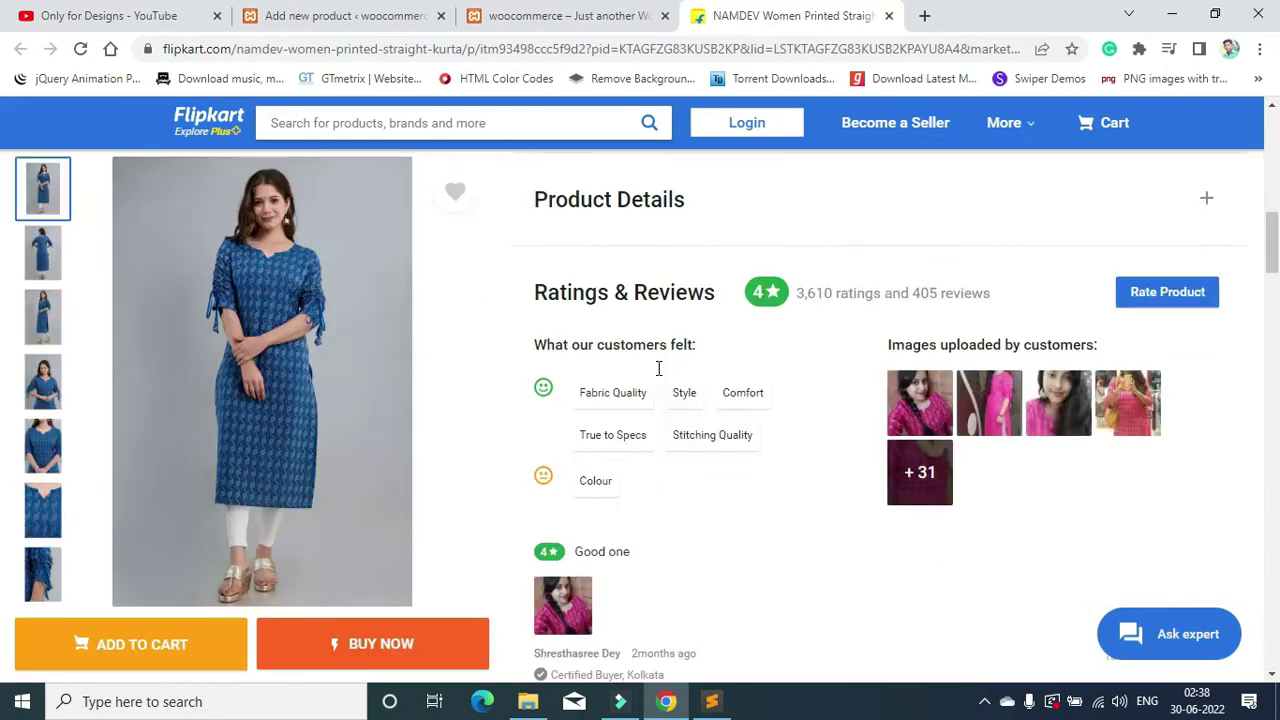
scroll(640, 384, "down", 2)
scroll(640, 387, "down", 2)
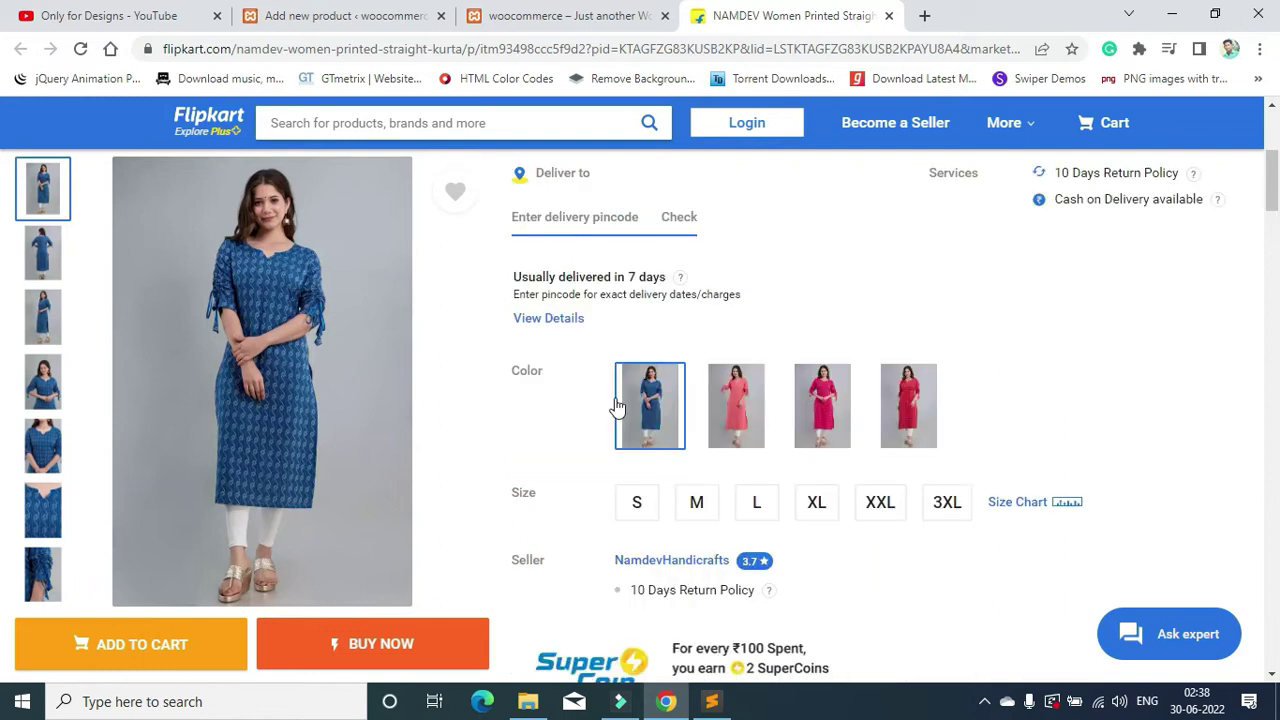
left_click(560, 312)
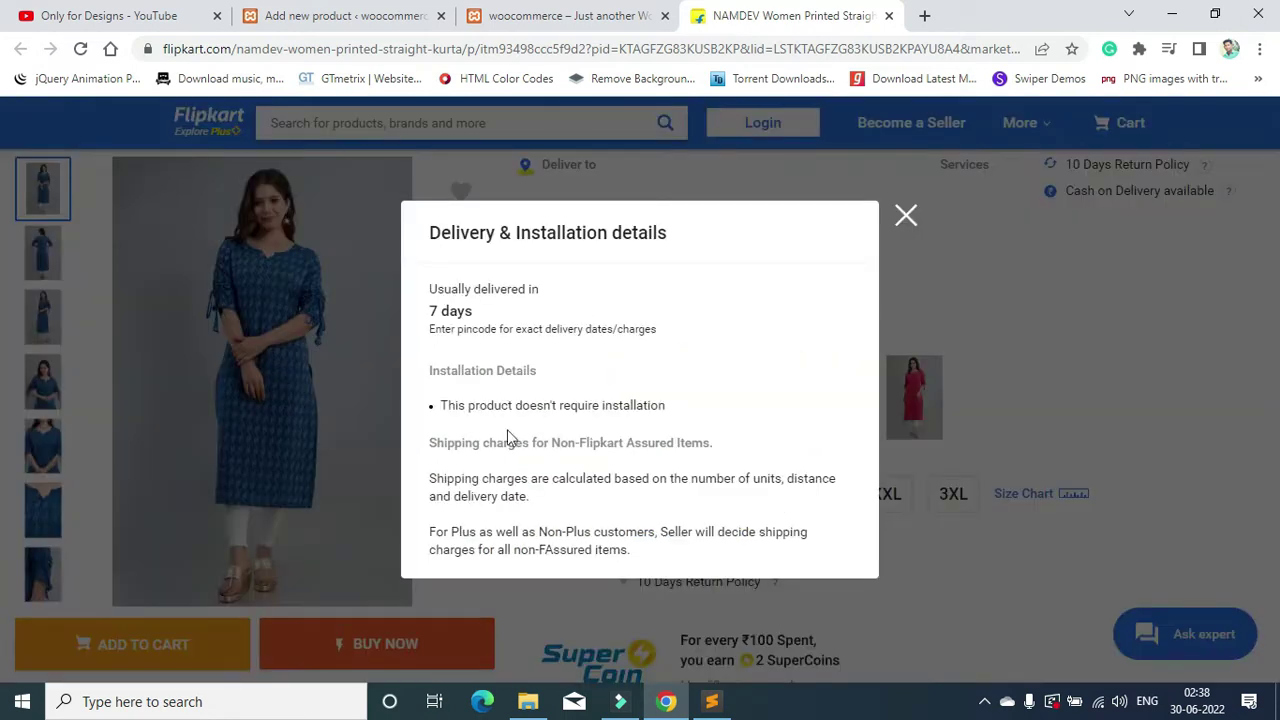
left_click(905, 217)
scroll(834, 377, "up", 4)
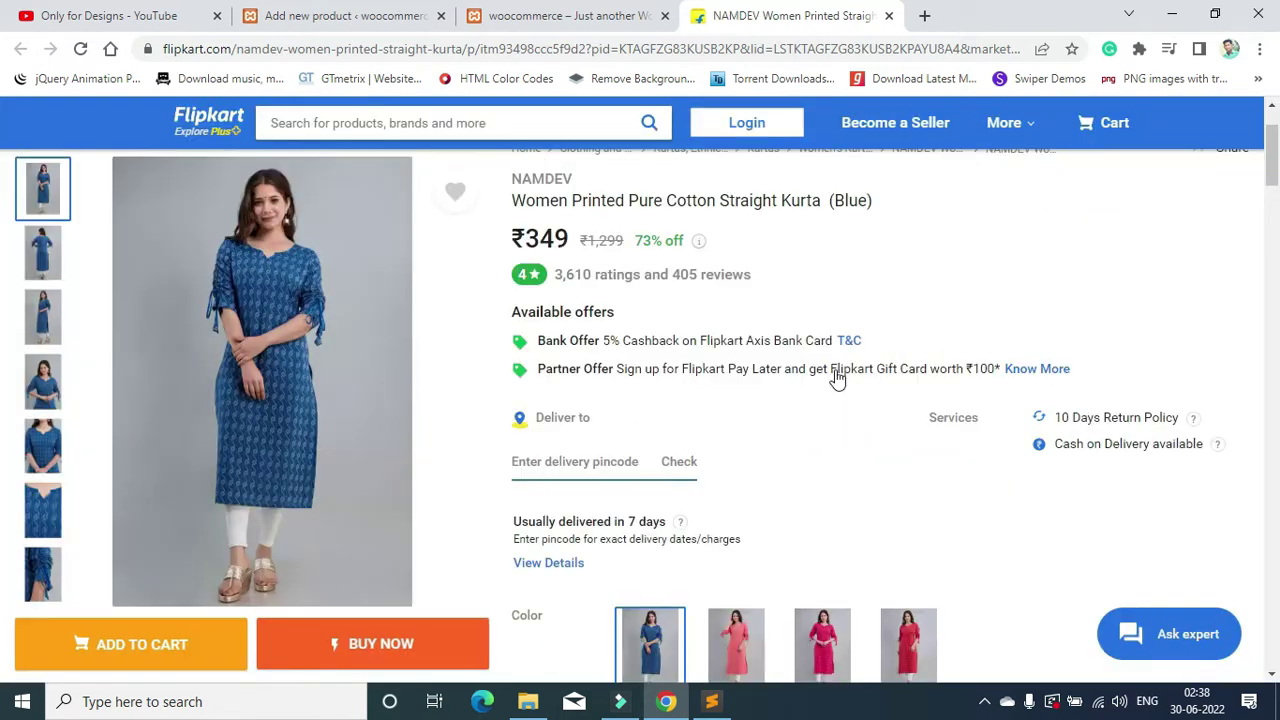
left_click(926, 15)
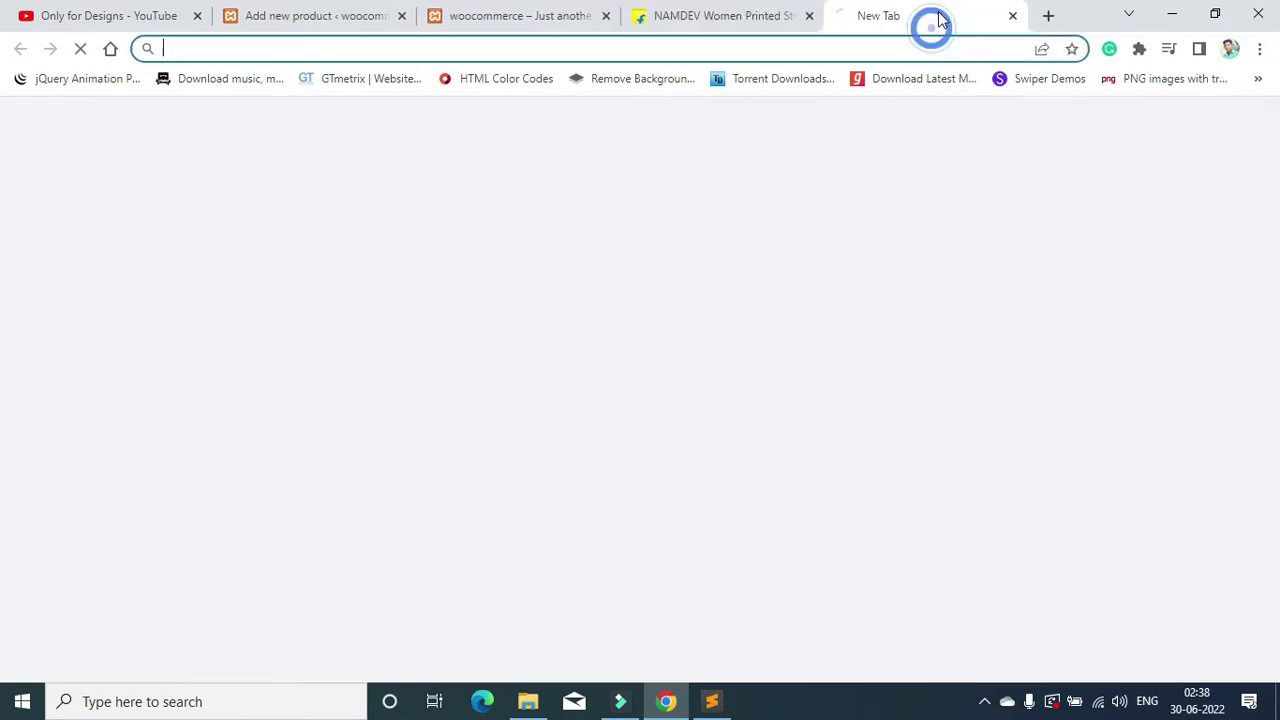
Step: Search 'dummy text' and paste a Lorem ipsum paragraph into the product description
type("dummy ")
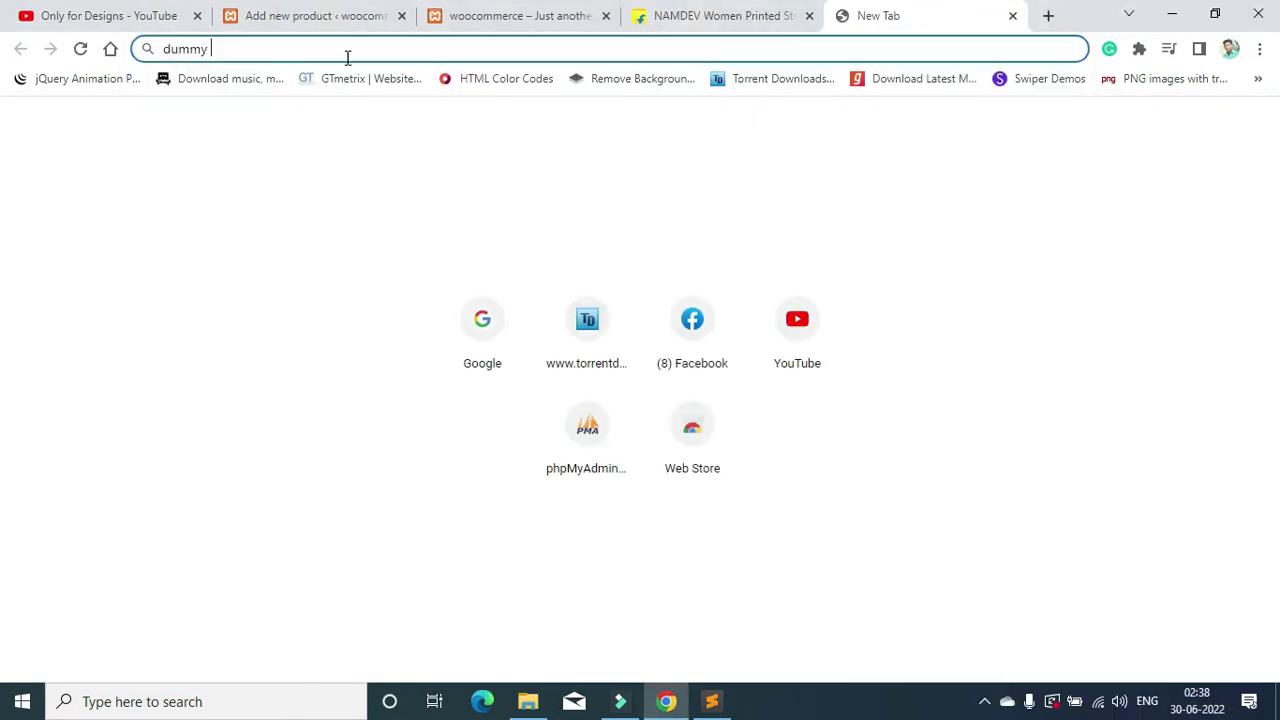
type("text")
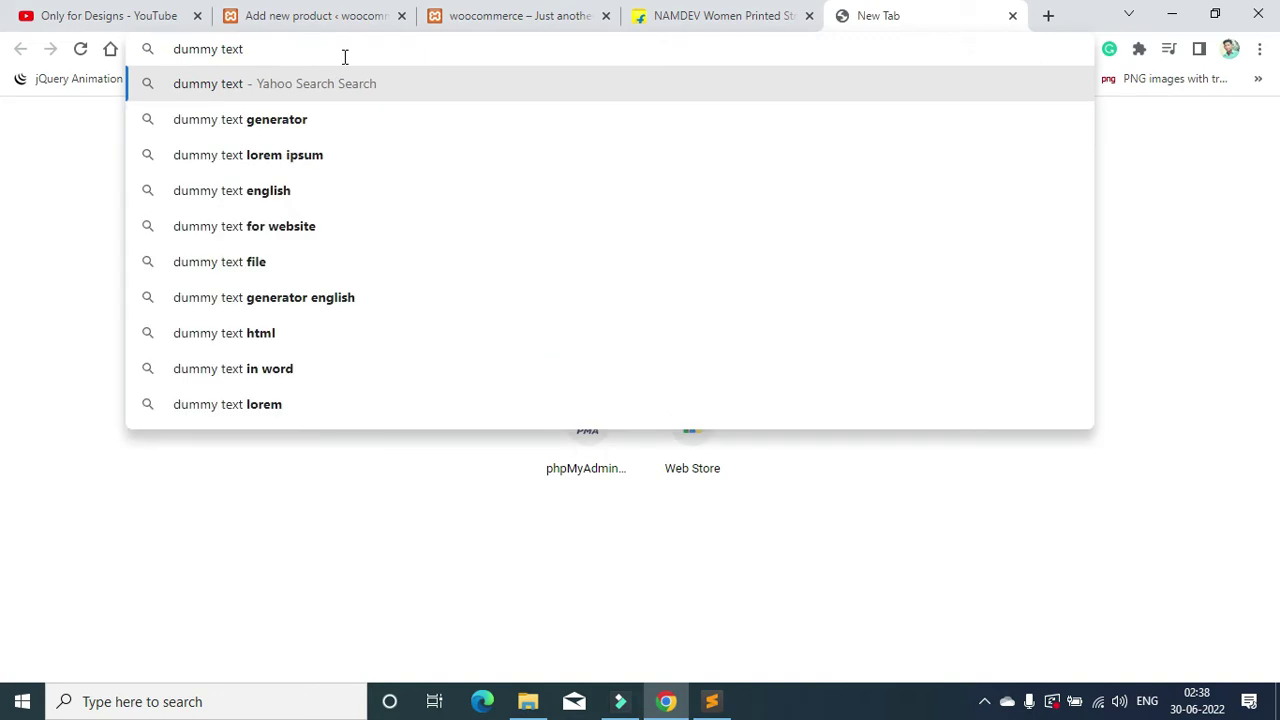
left_click(409, 150)
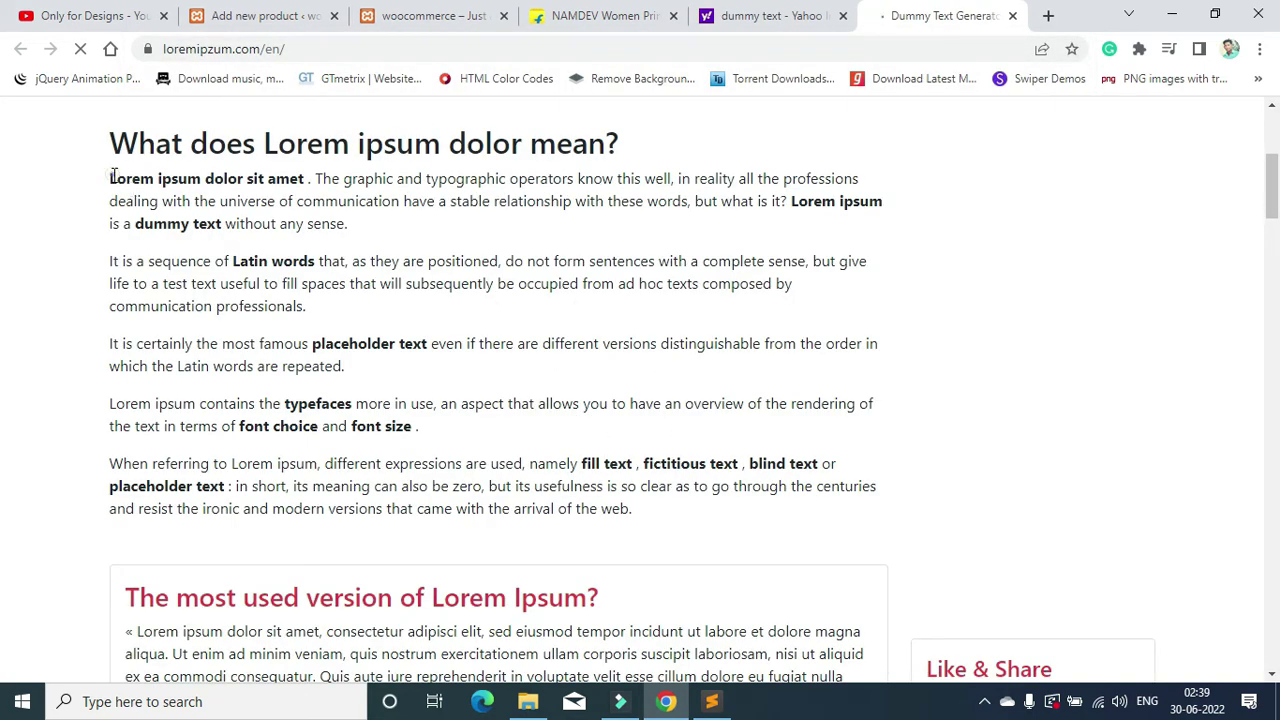
left_click_drag(110, 176, 363, 229)
key("ctrl+c")
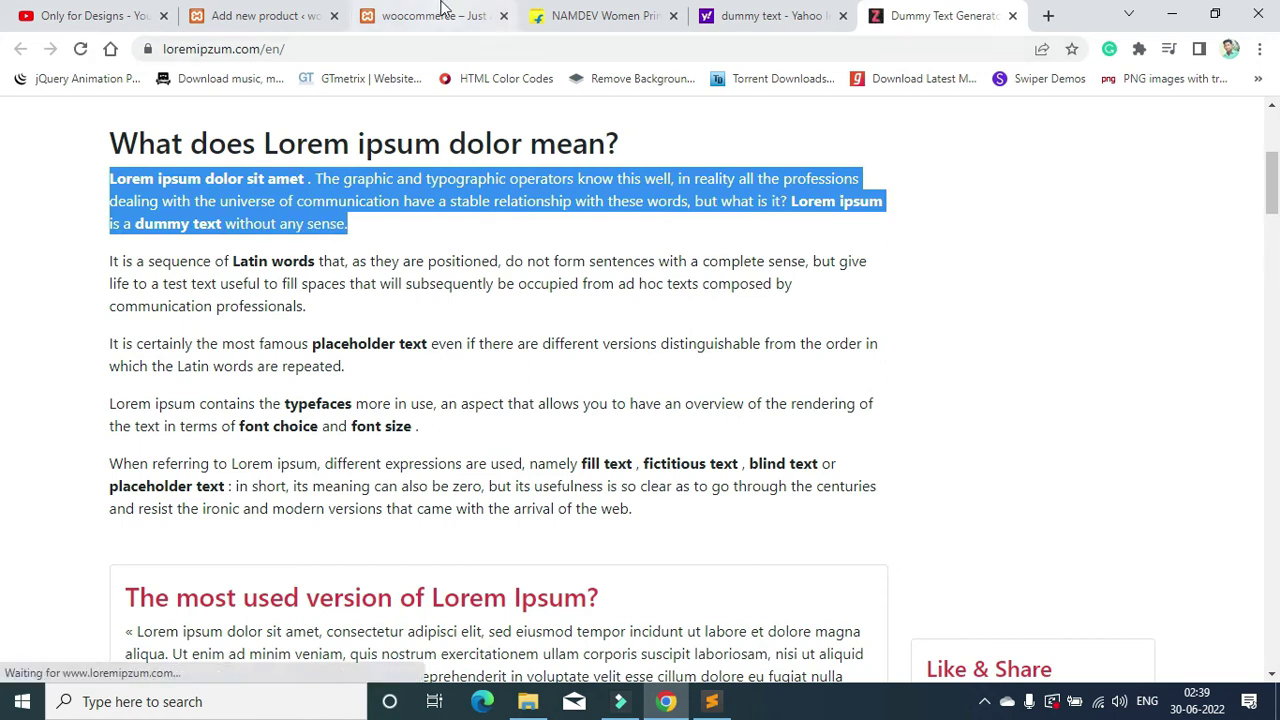
left_click(290, 16)
left_click(311, 461)
key("ctrl+v")
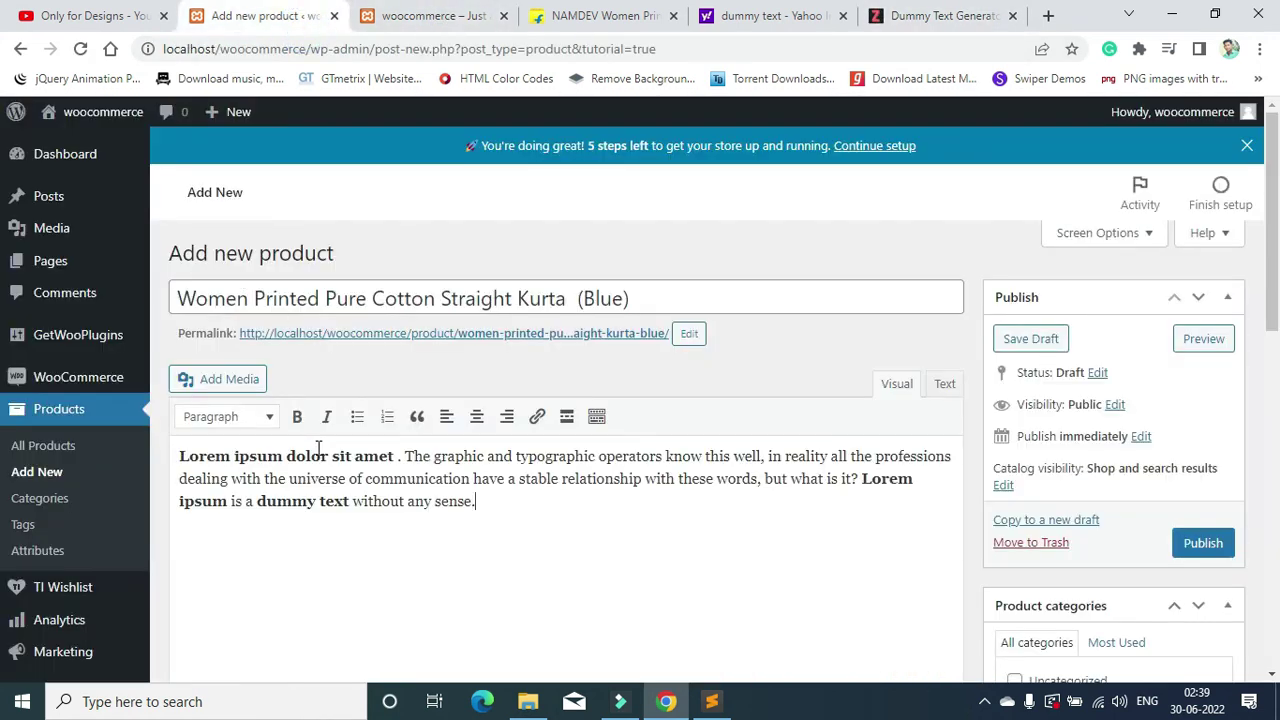
scroll(455, 446, "down", 5)
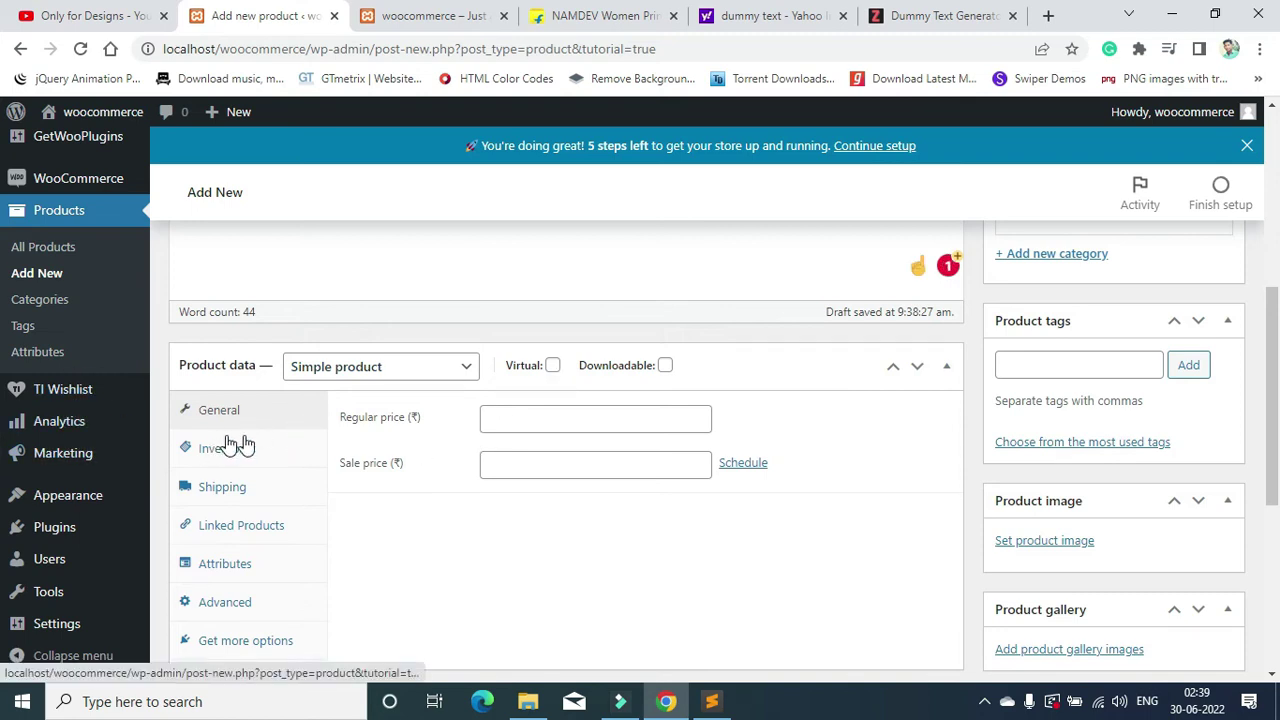
left_click(515, 419)
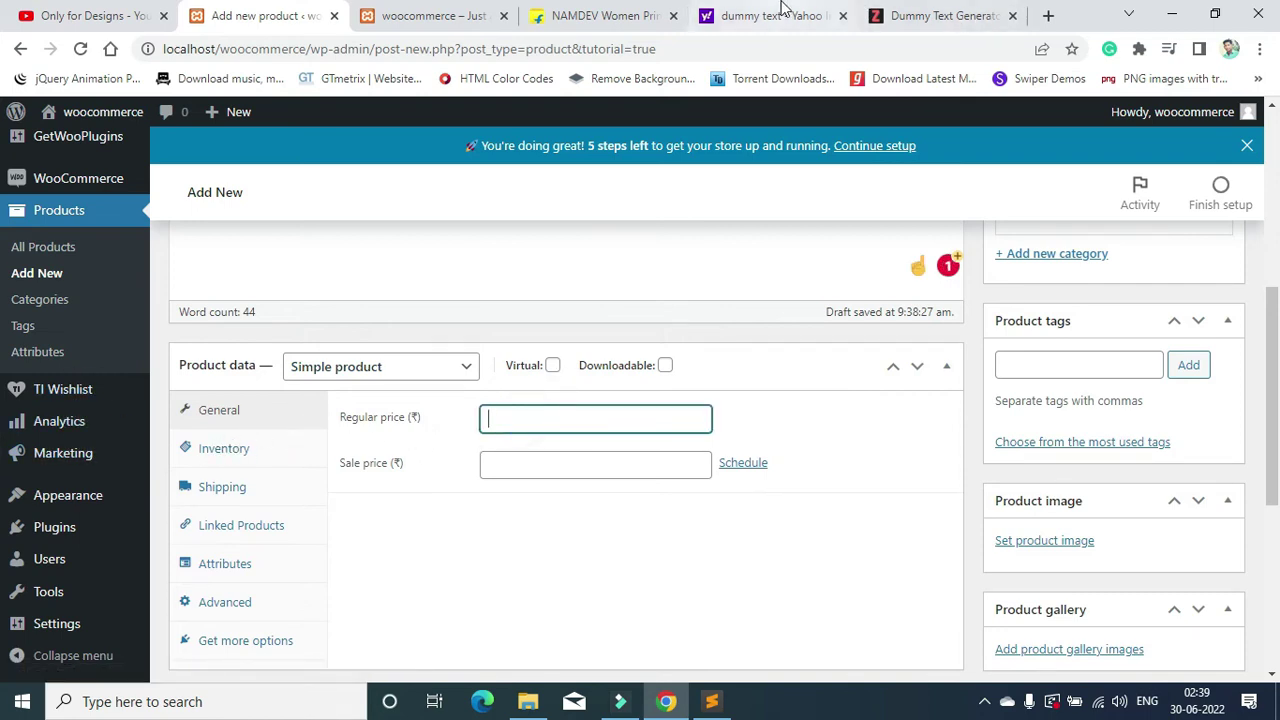
Step: Copy the original Flipkart price into the Regular price as 1299
left_click(838, 15)
left_click(840, 16)
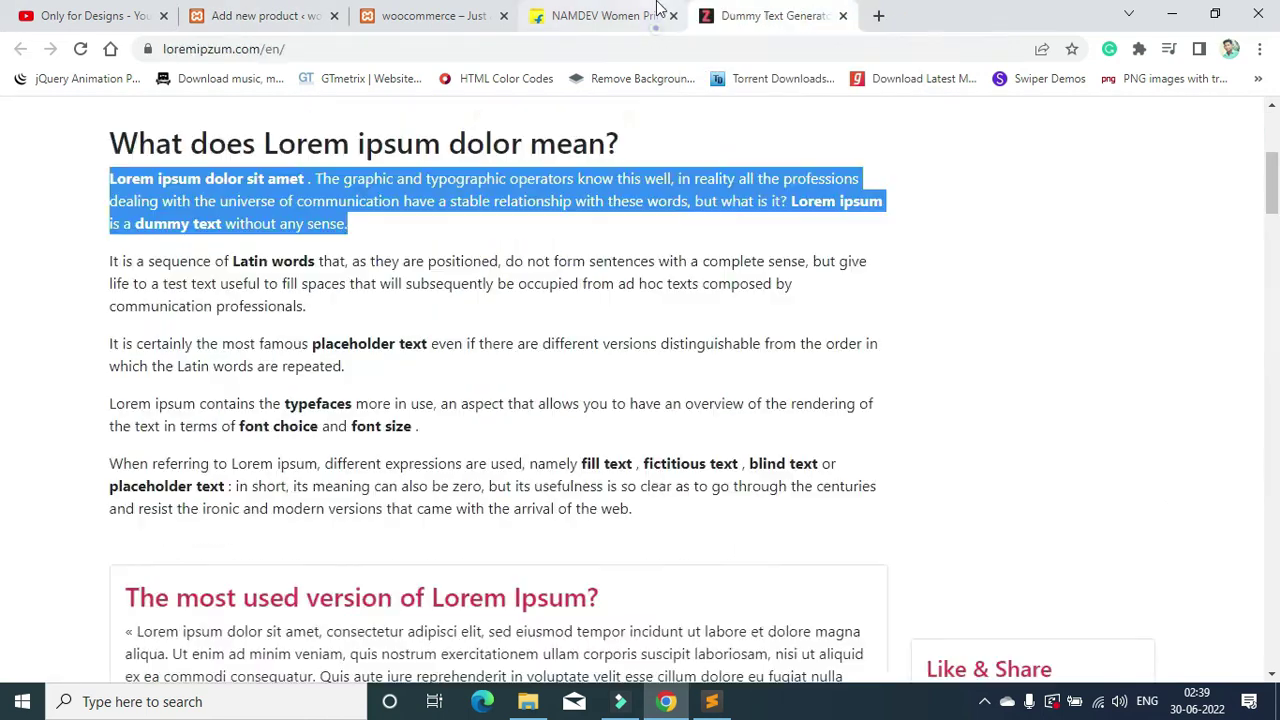
left_click(654, 12)
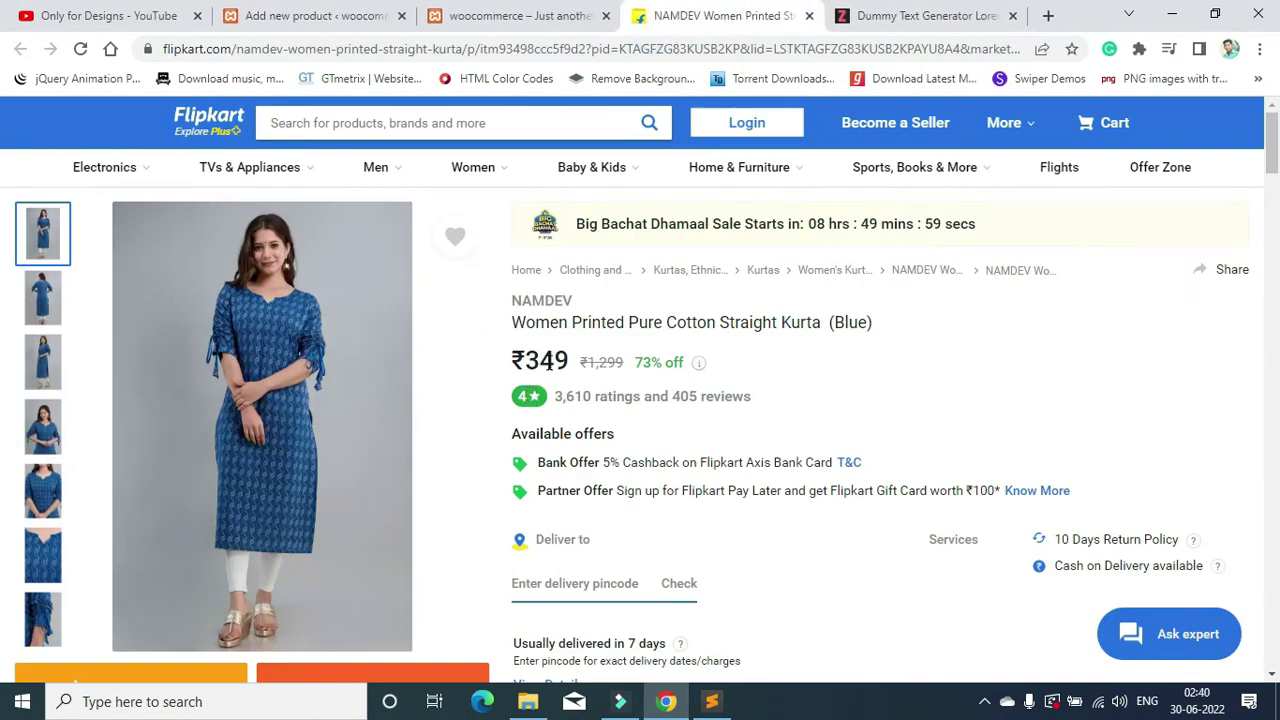
left_click_drag(590, 362, 634, 364)
key("ctrl+c")
left_click(520, 8)
left_click(380, 12)
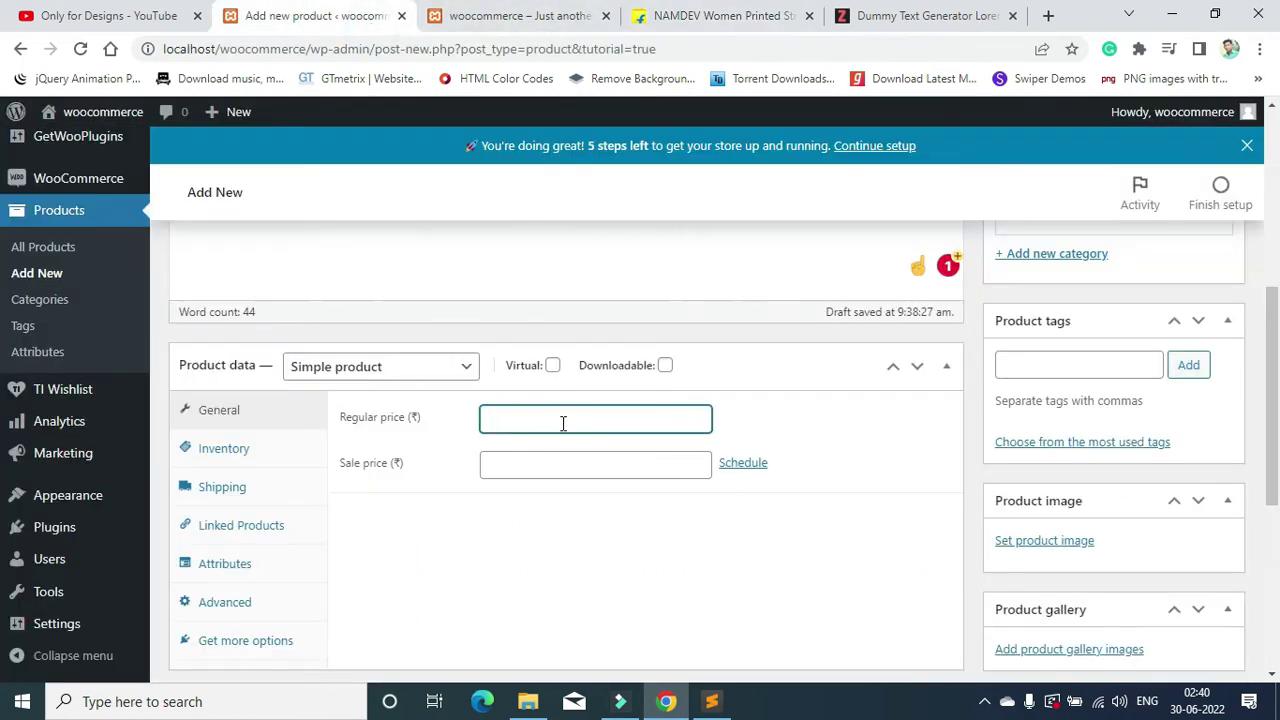
key("ctrl+v")
left_click(450, 488)
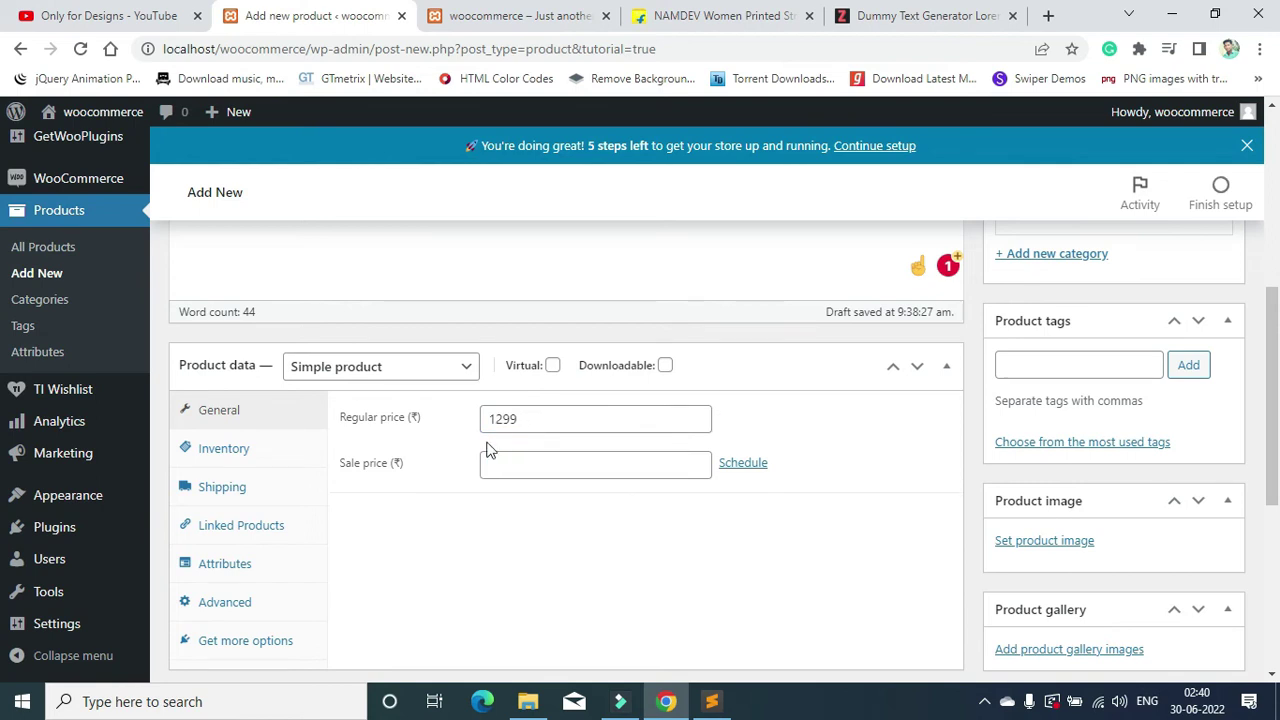
Step: Copy the Flipkart price 349 into the Sale price field
left_click(678, 20)
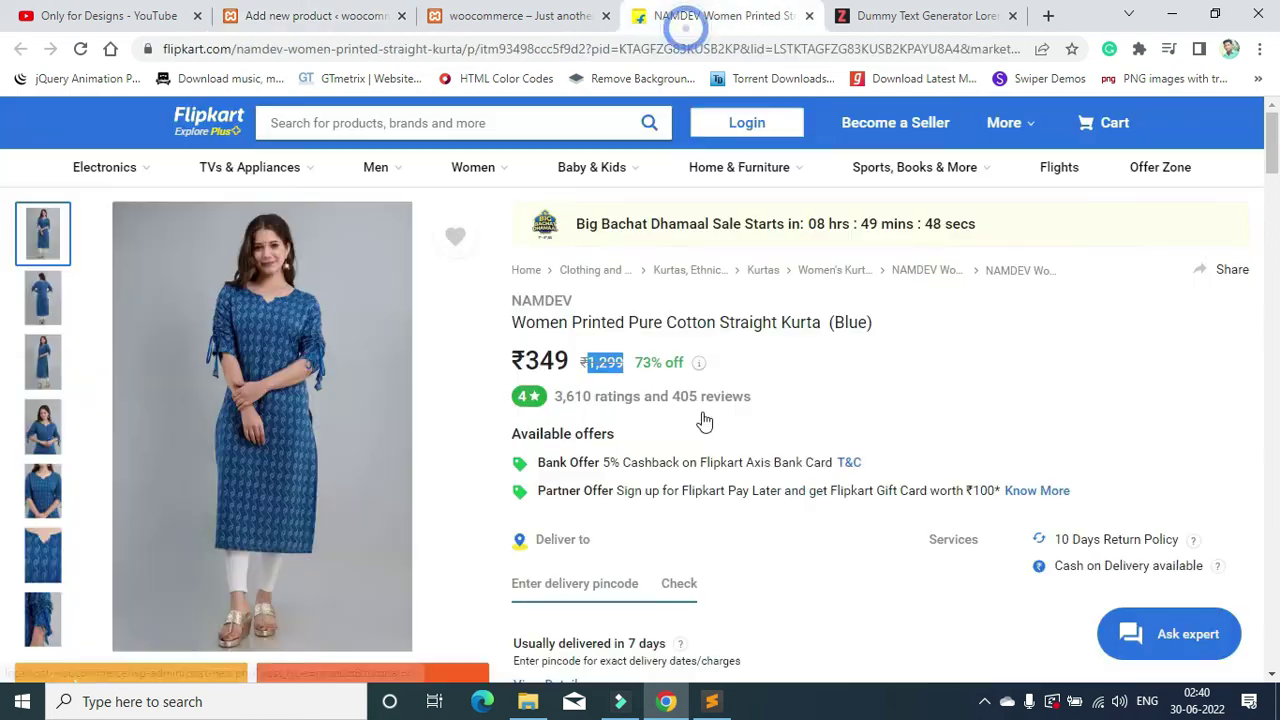
double_click(551, 366)
left_click(562, 10)
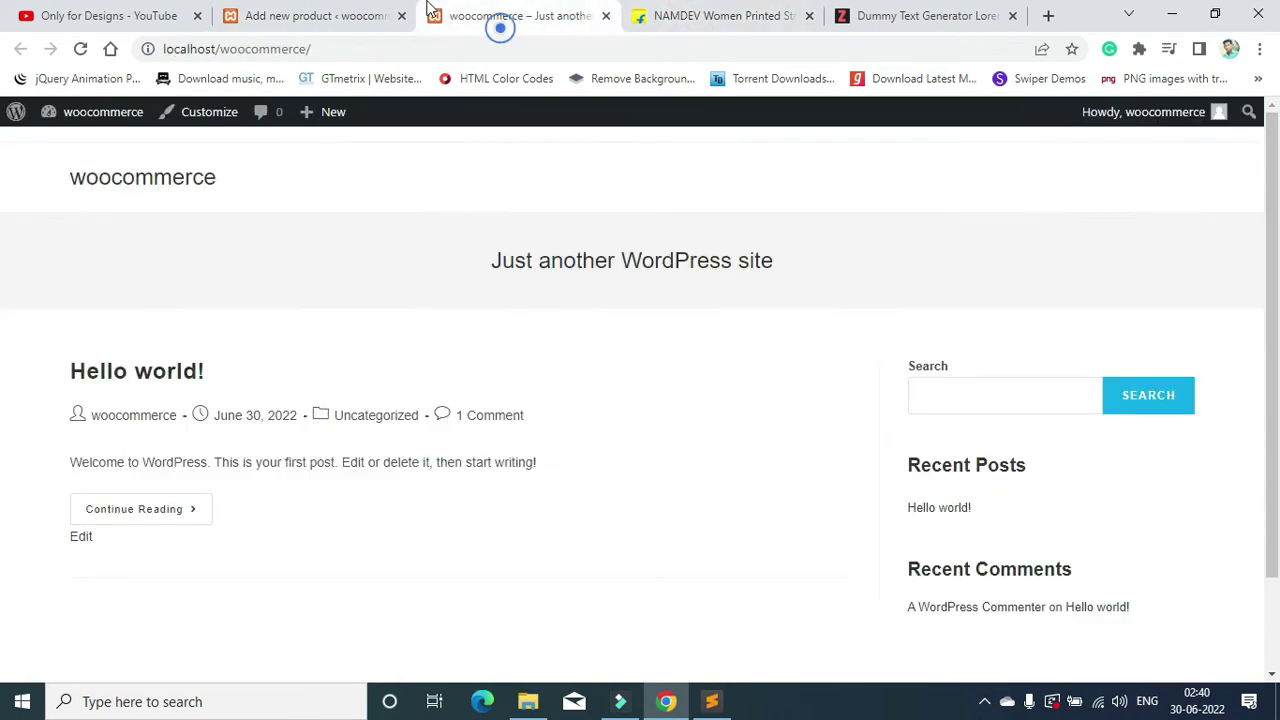
left_click(330, 16)
left_click(527, 462)
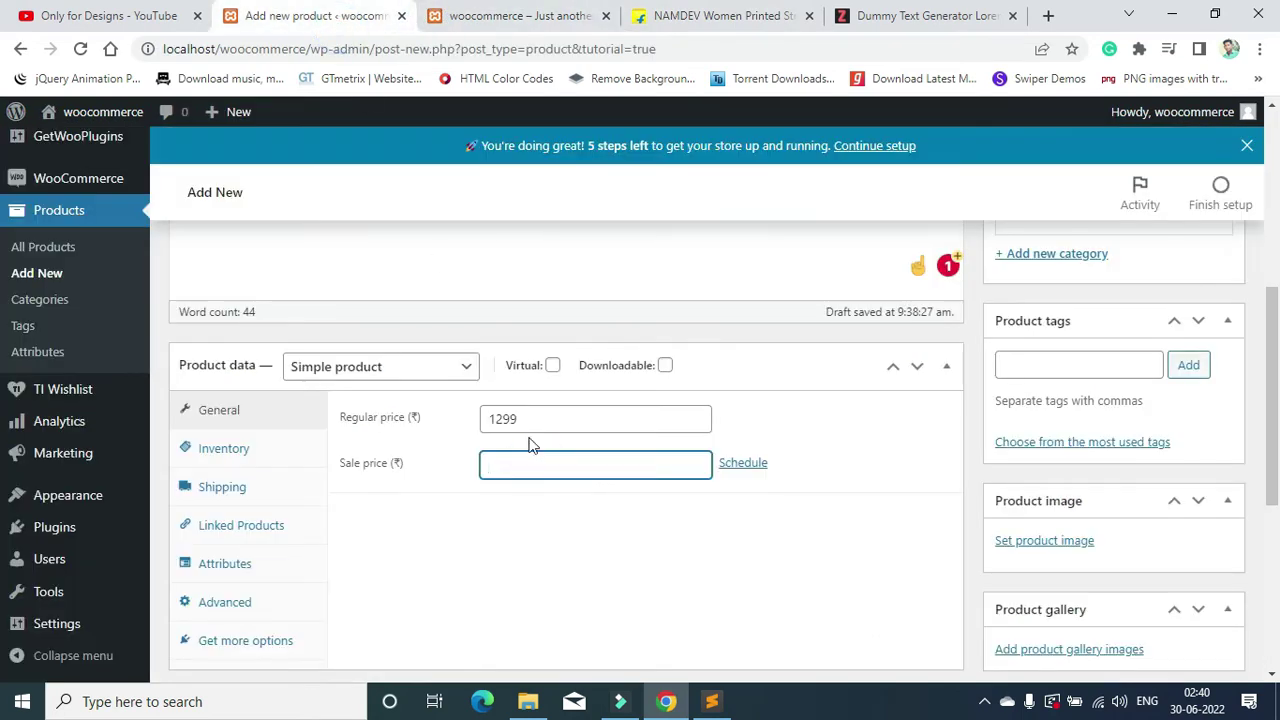
scroll(939, 398, "down", 1)
Step: Open and then cancel the sale date schedule, leaving no sale dates
left_click(743, 369)
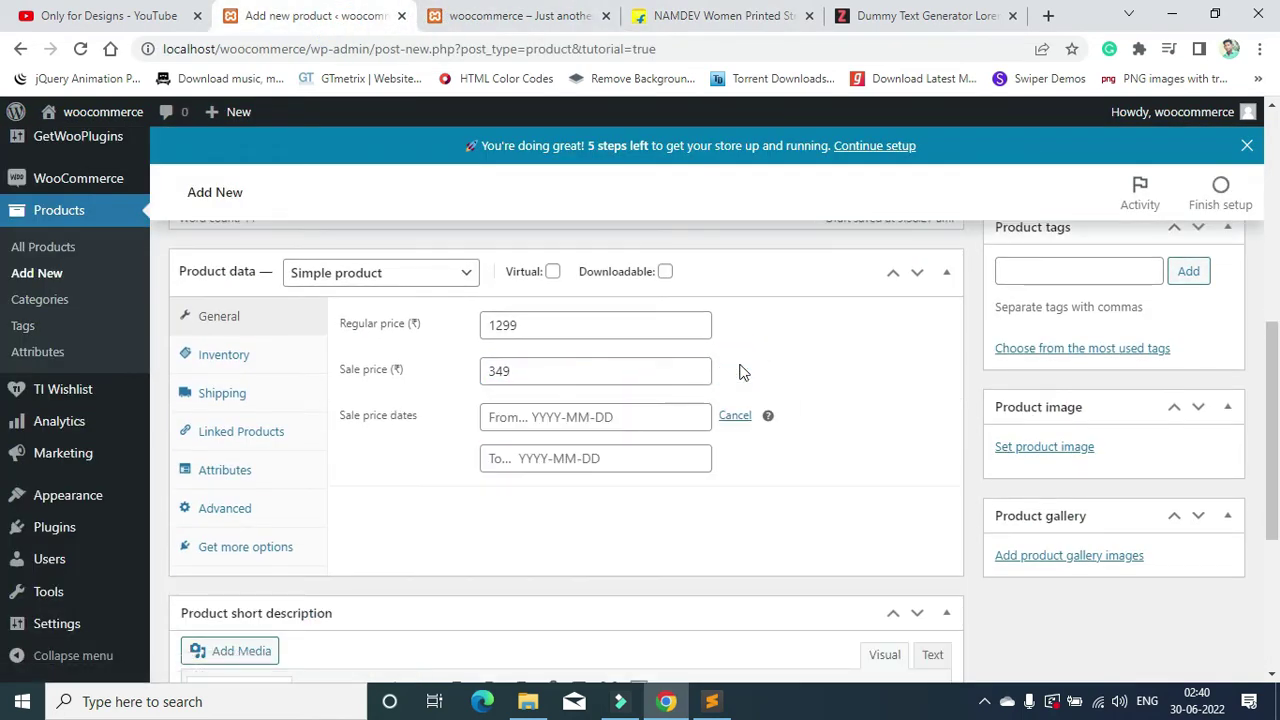
left_click(519, 419)
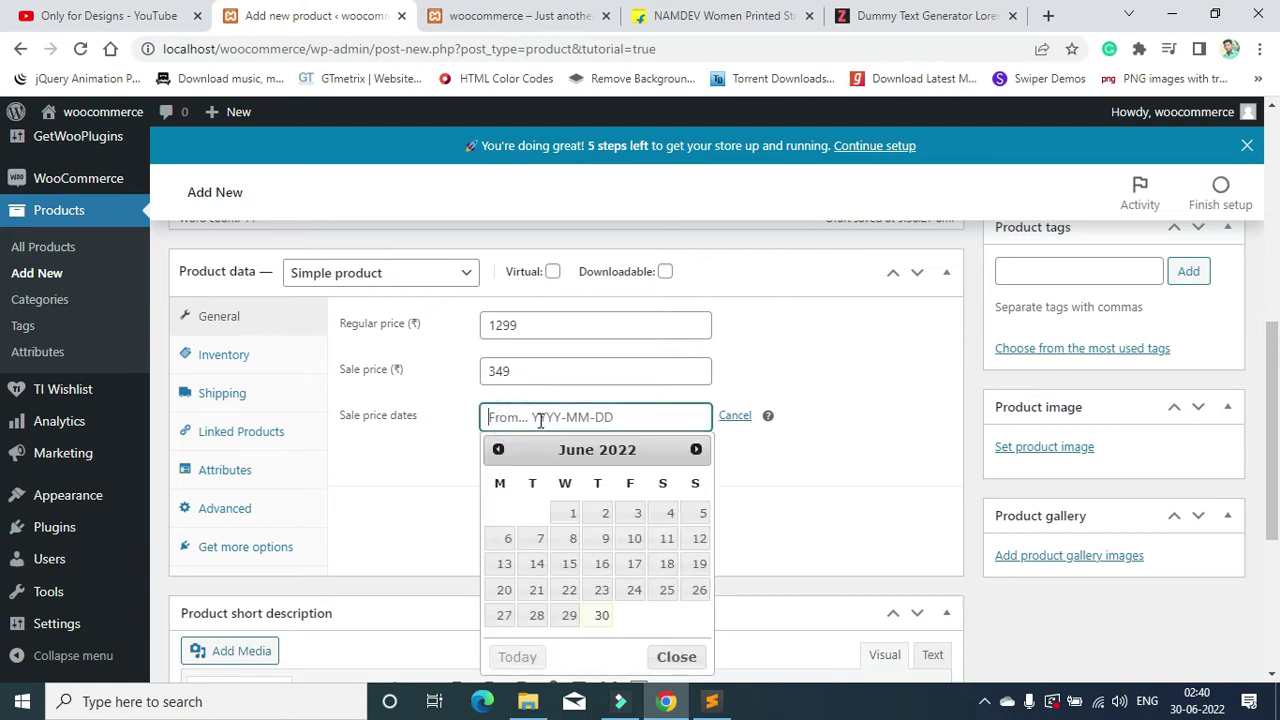
left_click(456, 432)
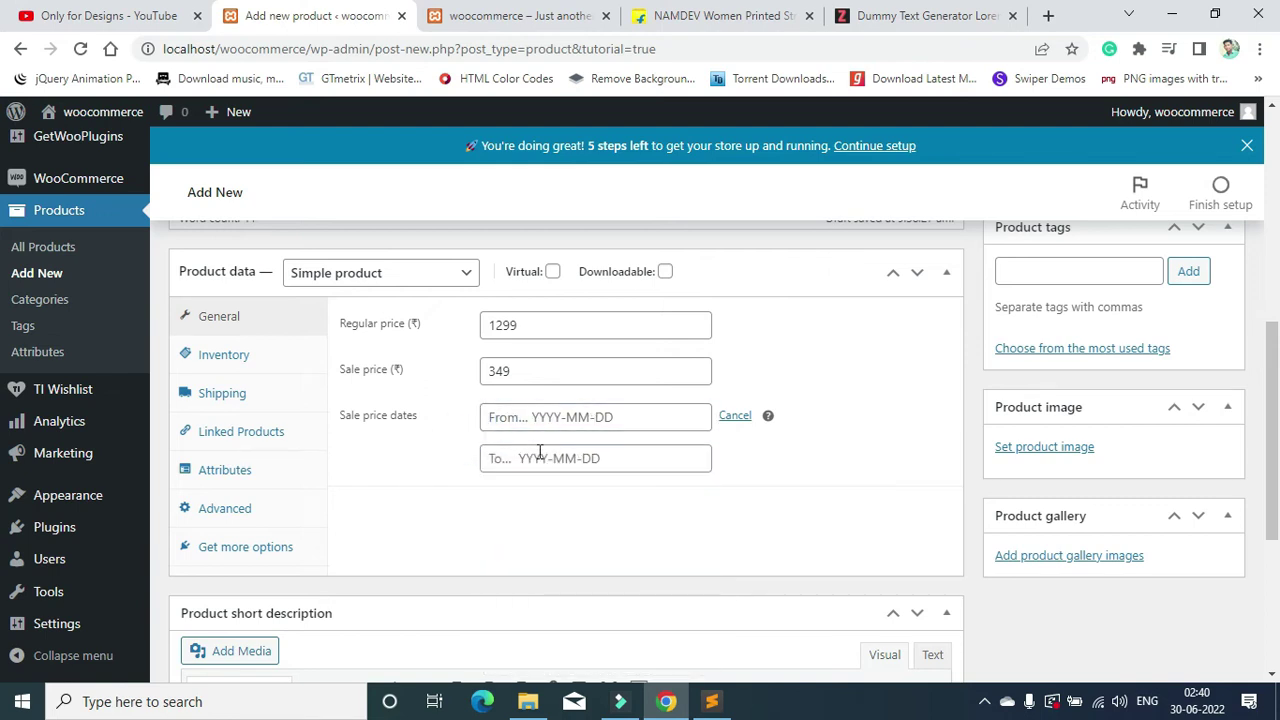
left_click(511, 372)
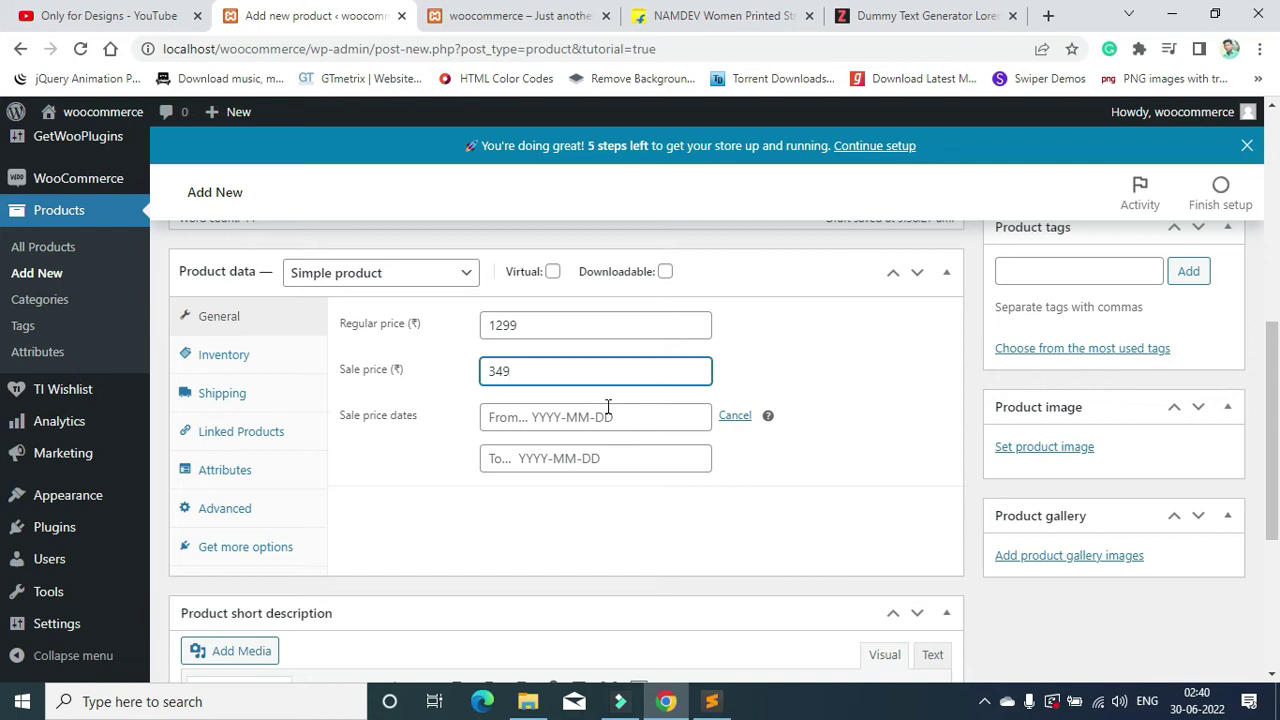
left_click(738, 421)
left_click(236, 360)
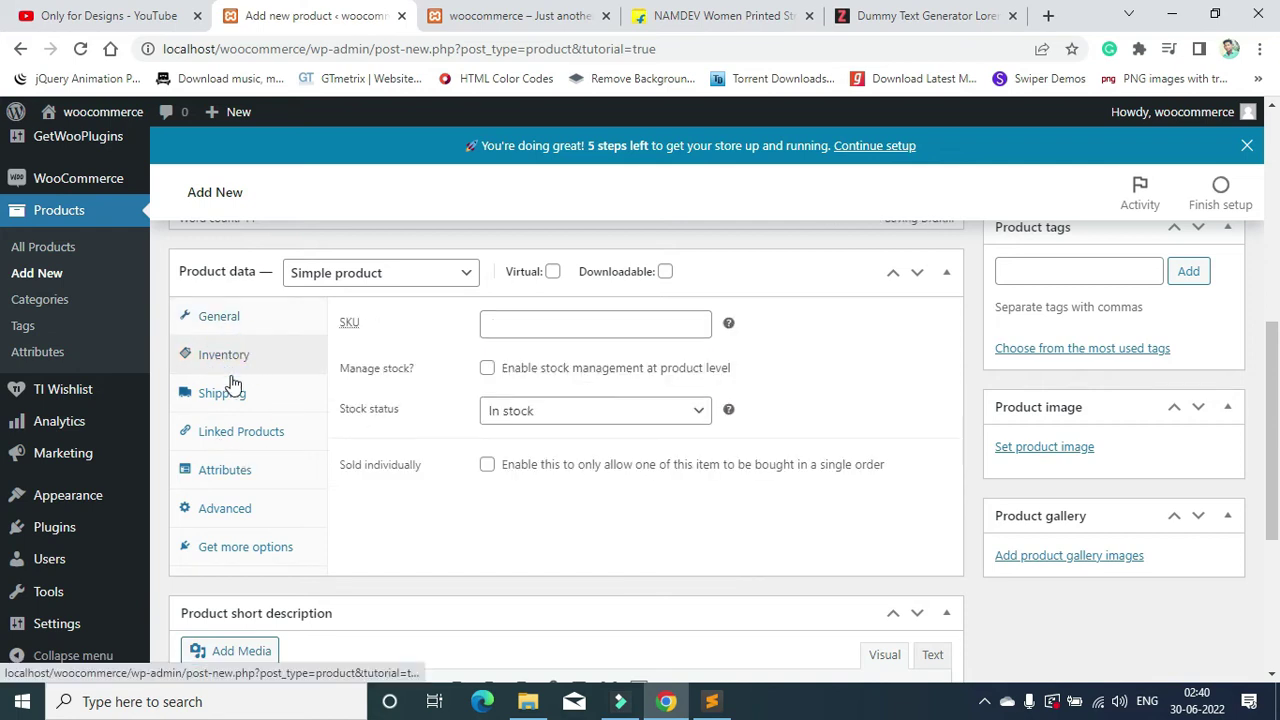
Step: Copy 'Straight Kurta' from the title into the SKU field
left_click(524, 317)
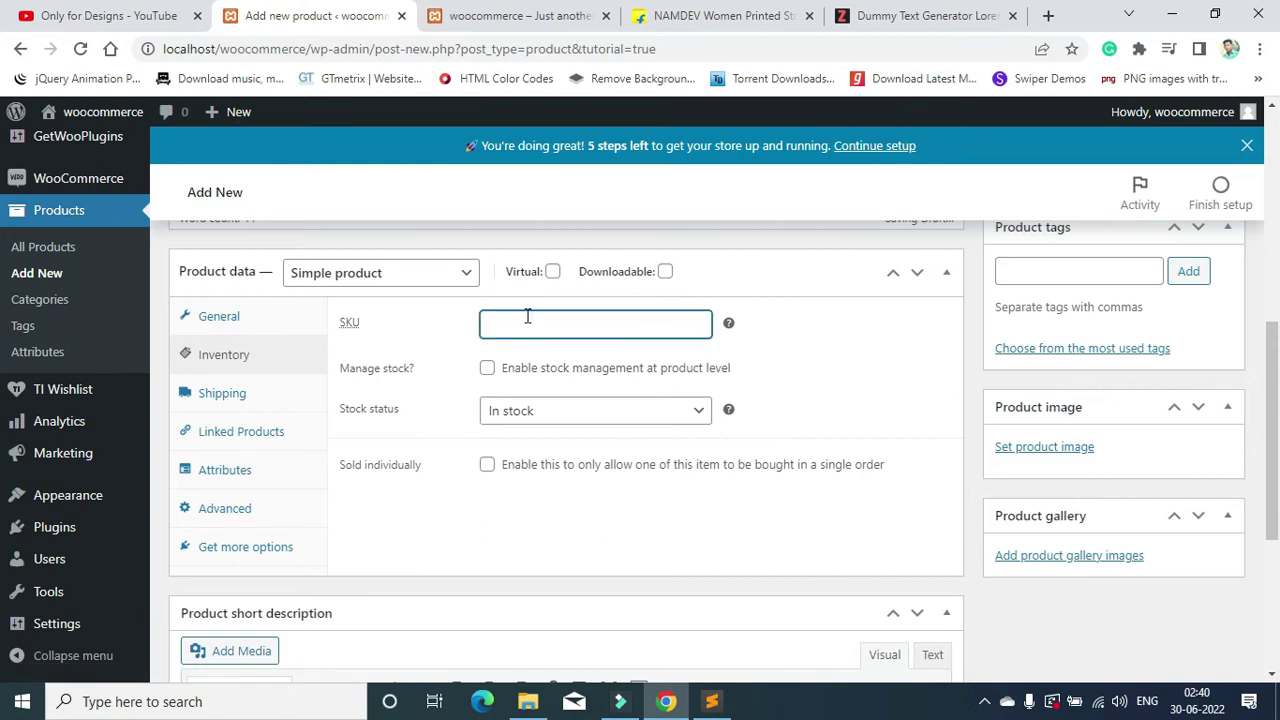
scroll(460, 353, "up", 5)
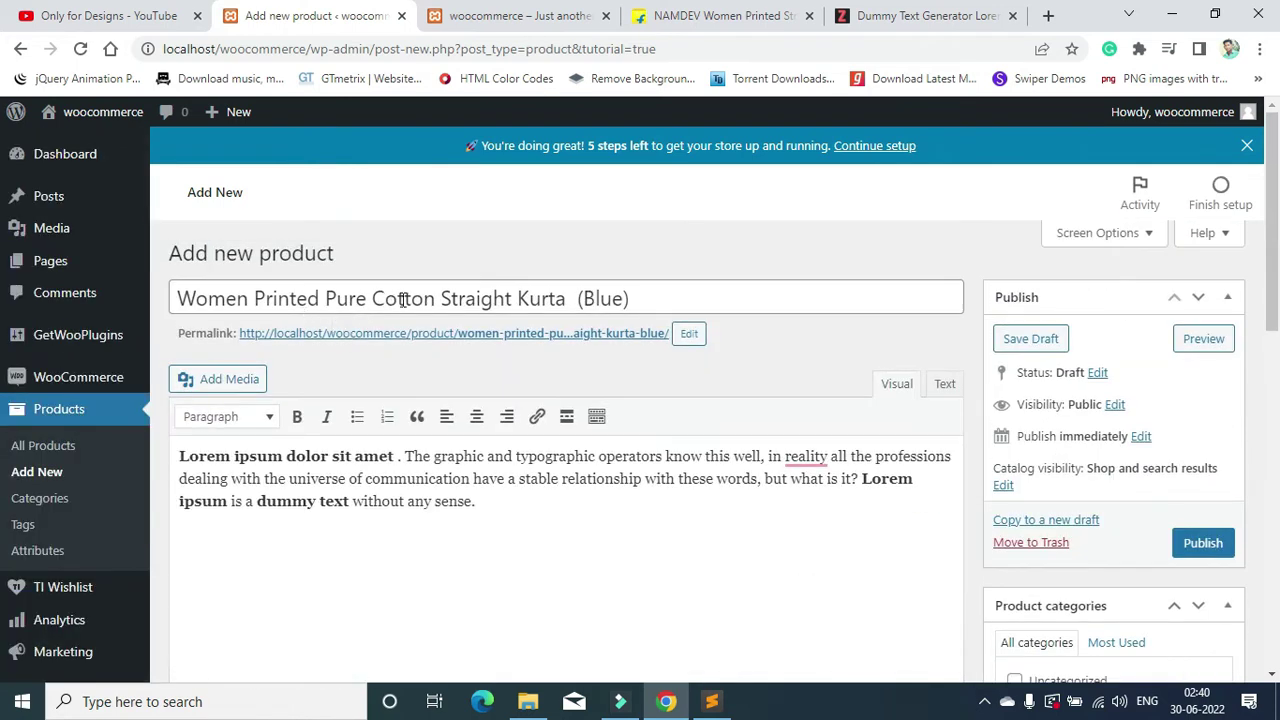
left_click_drag(444, 298, 577, 298)
key("ctrl+c")
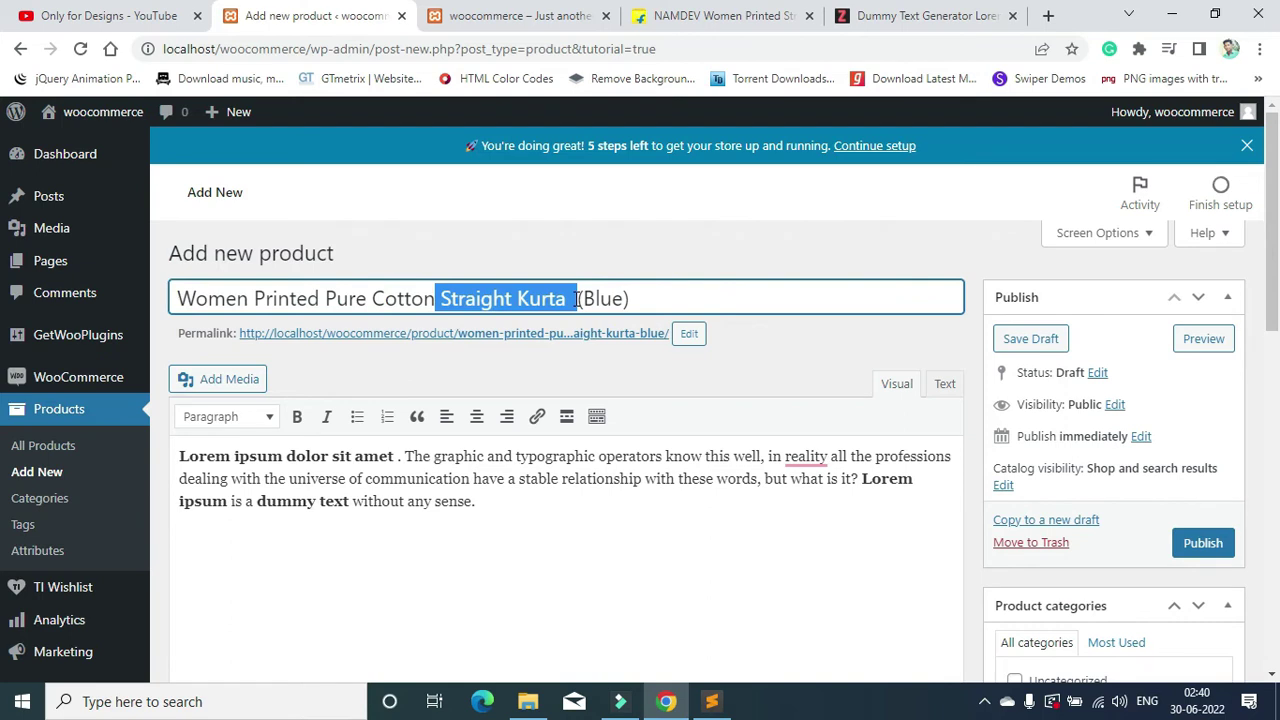
scroll(513, 428, "down", 5)
left_click(529, 418)
key("ctrl+v")
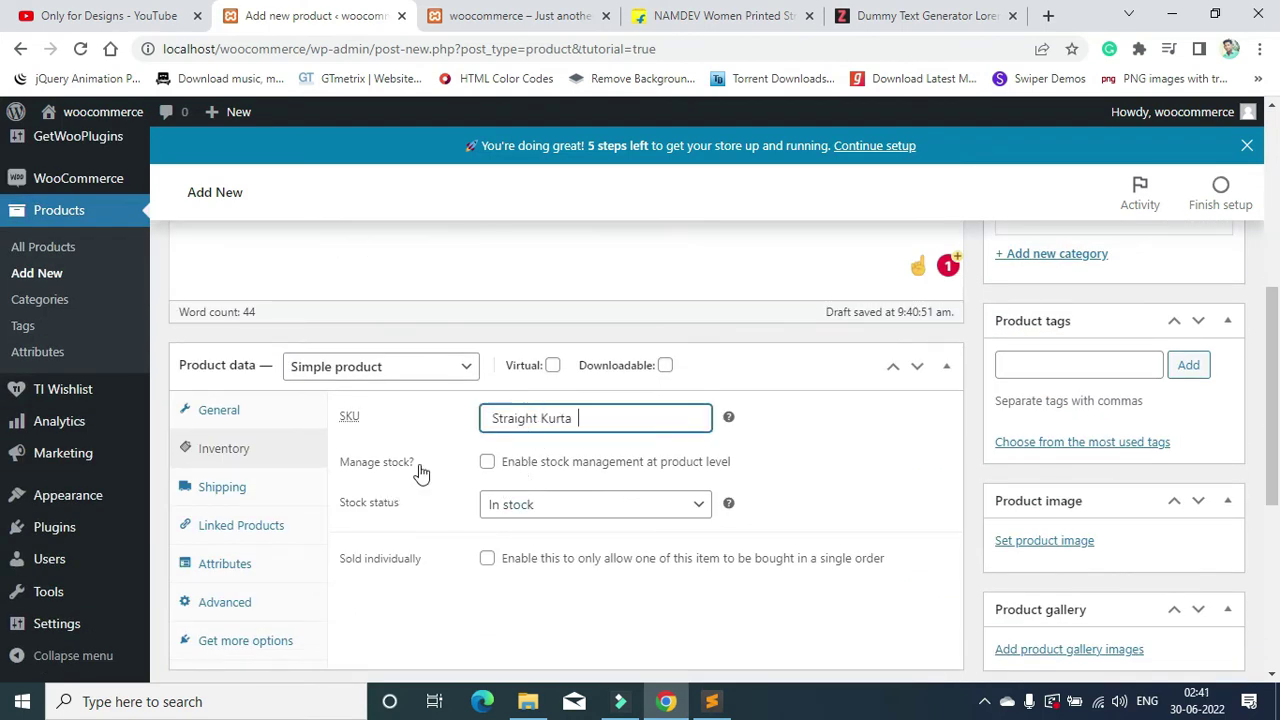
Step: Leave stock management off and the stock status as In stock
scroll(443, 415, "down", 1)
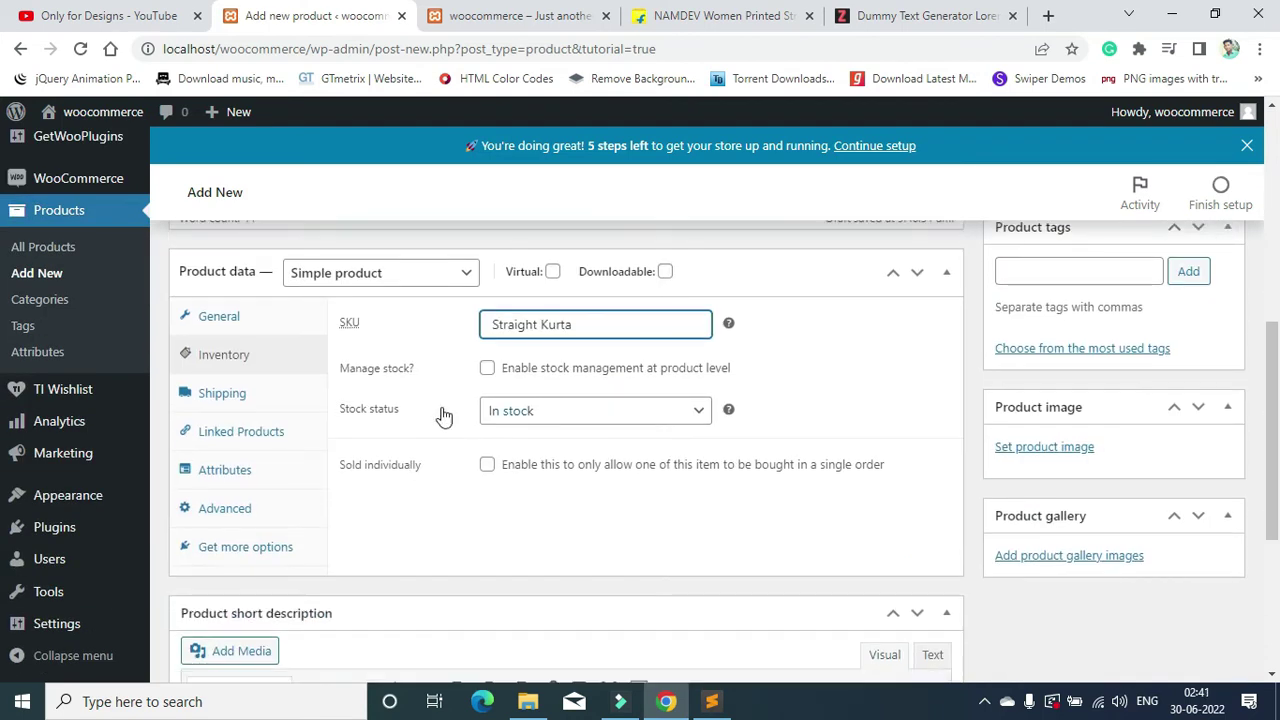
left_click(487, 369)
left_click(488, 370)
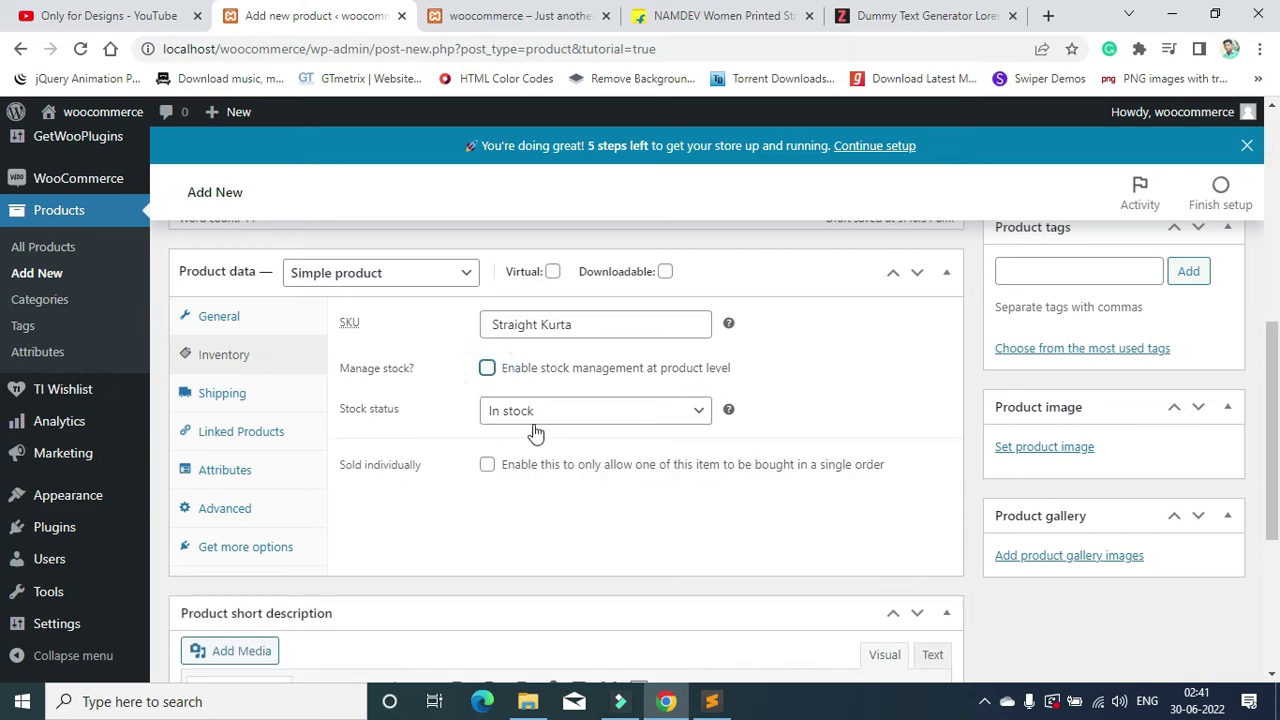
left_click(586, 414)
left_click(586, 414)
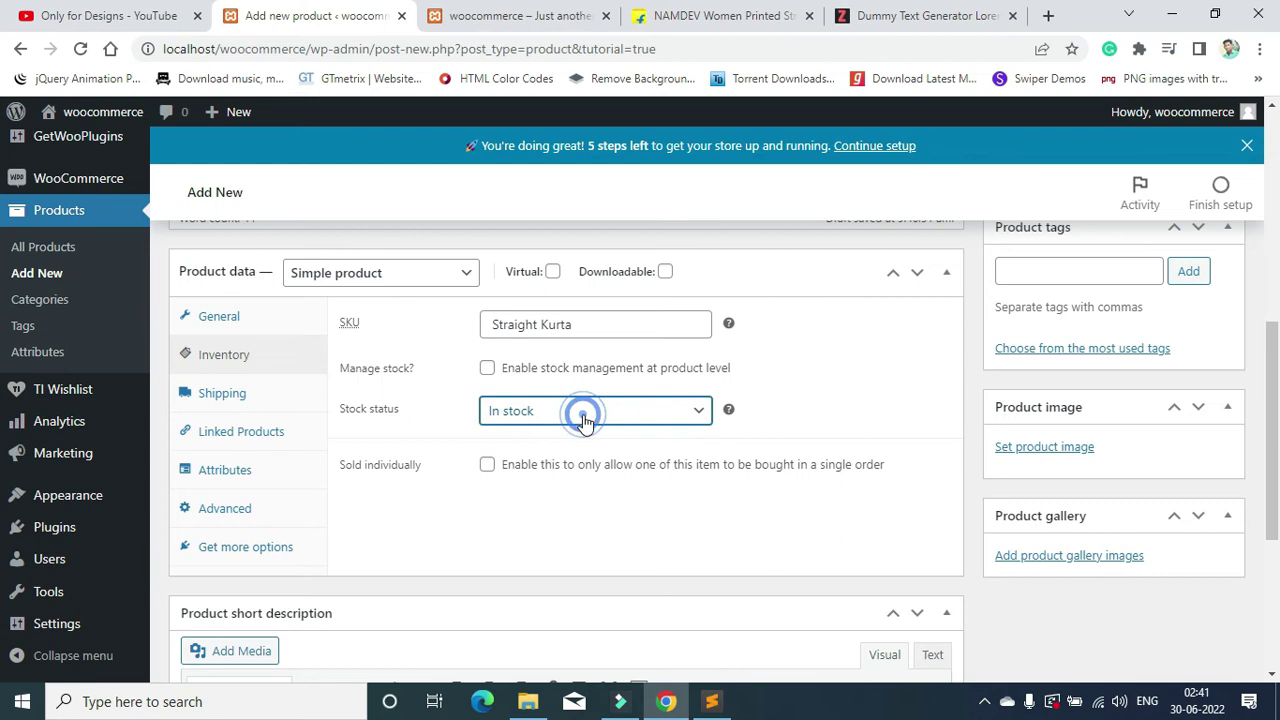
left_click(250, 393)
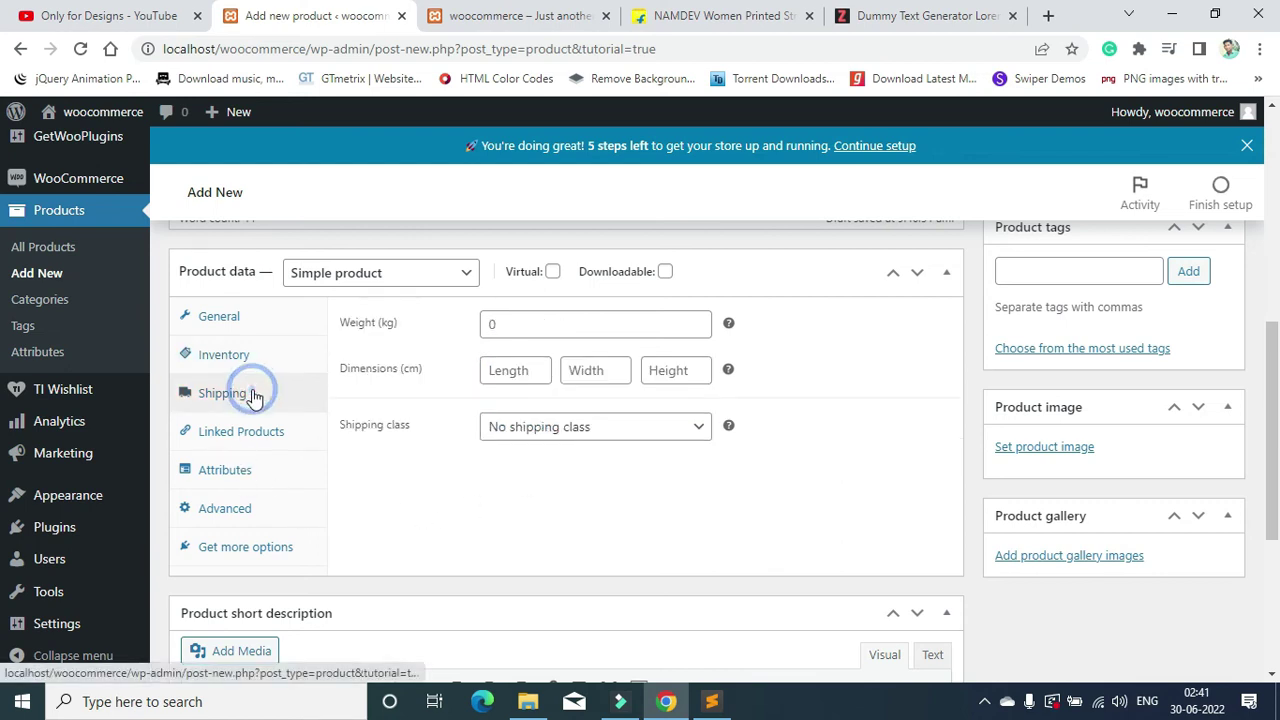
Step: Enter weight 5 kg and dimensions 100 × 200 × 300 cm in the Shipping settings
left_click(514, 323)
type("5")
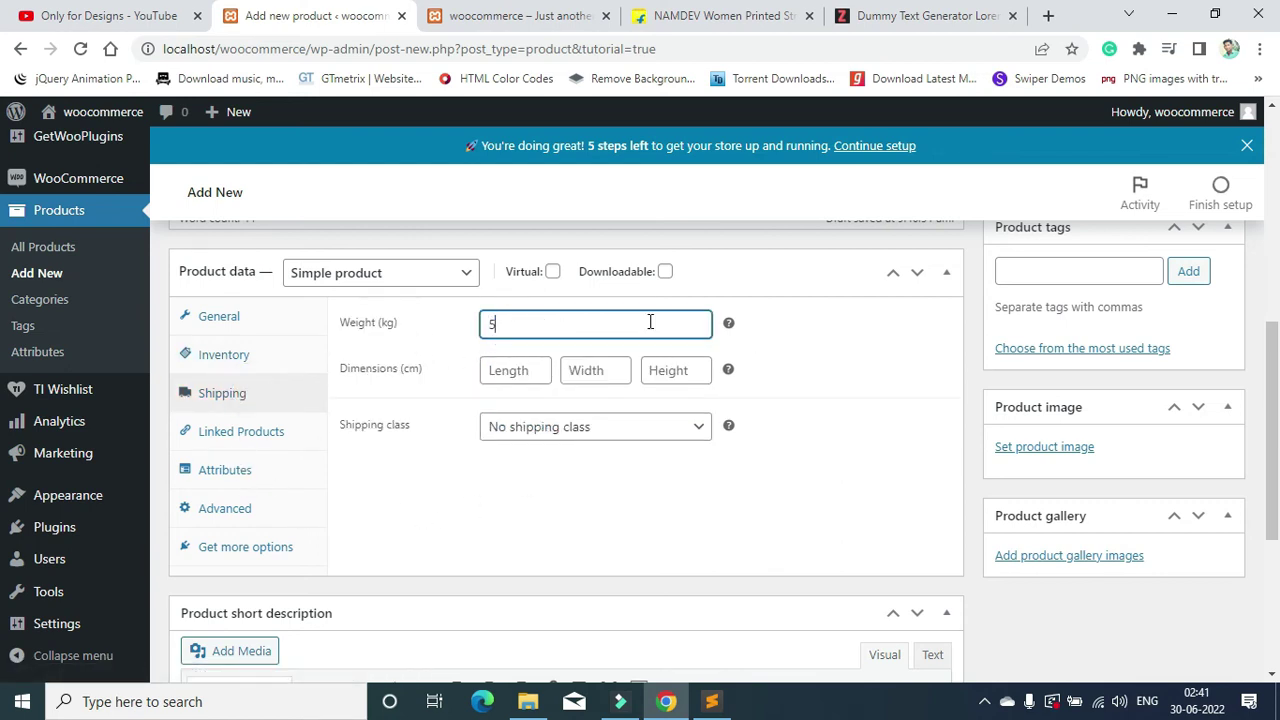
left_click(870, 389)
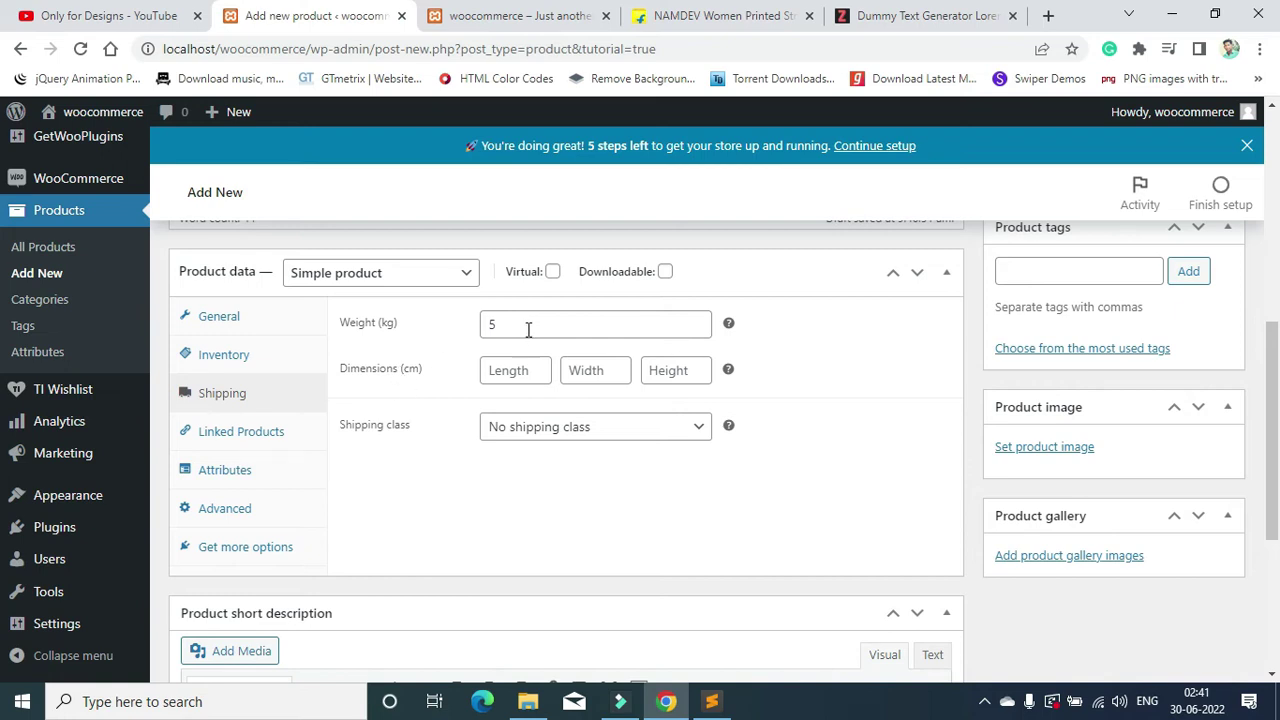
left_click(526, 374)
left_click(588, 372)
type("200")
left_click(666, 382)
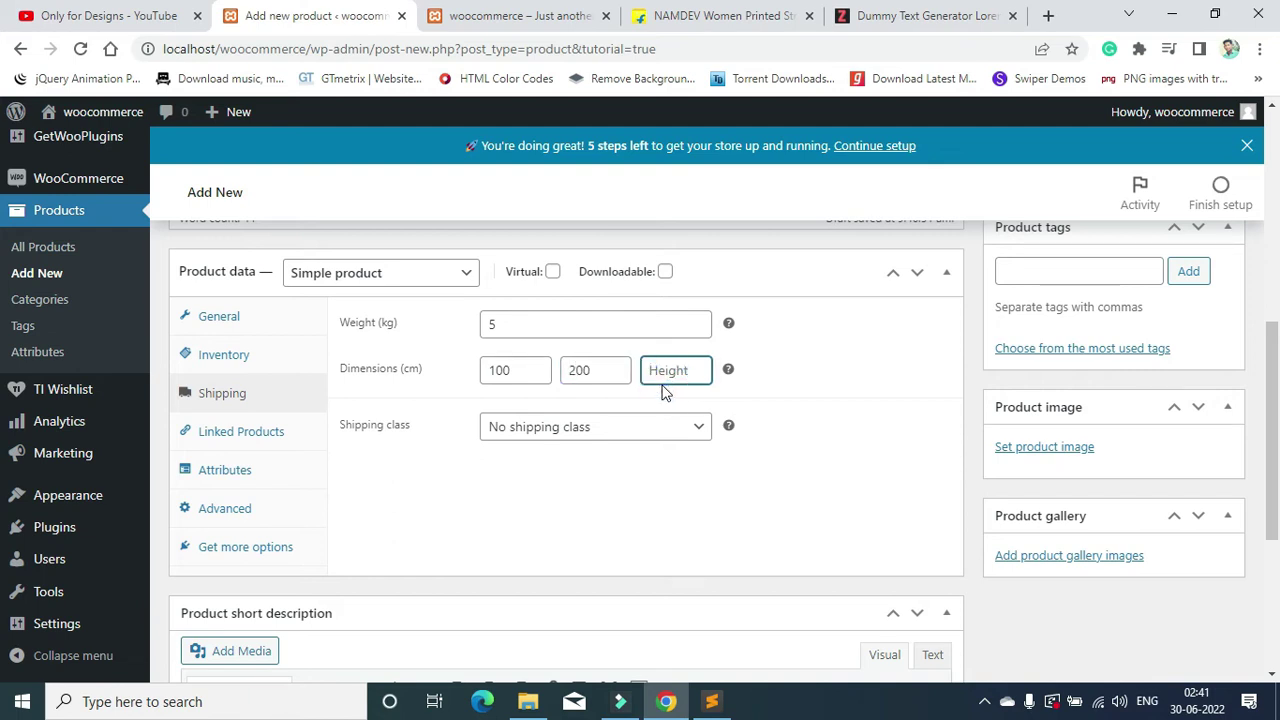
left_click(812, 420)
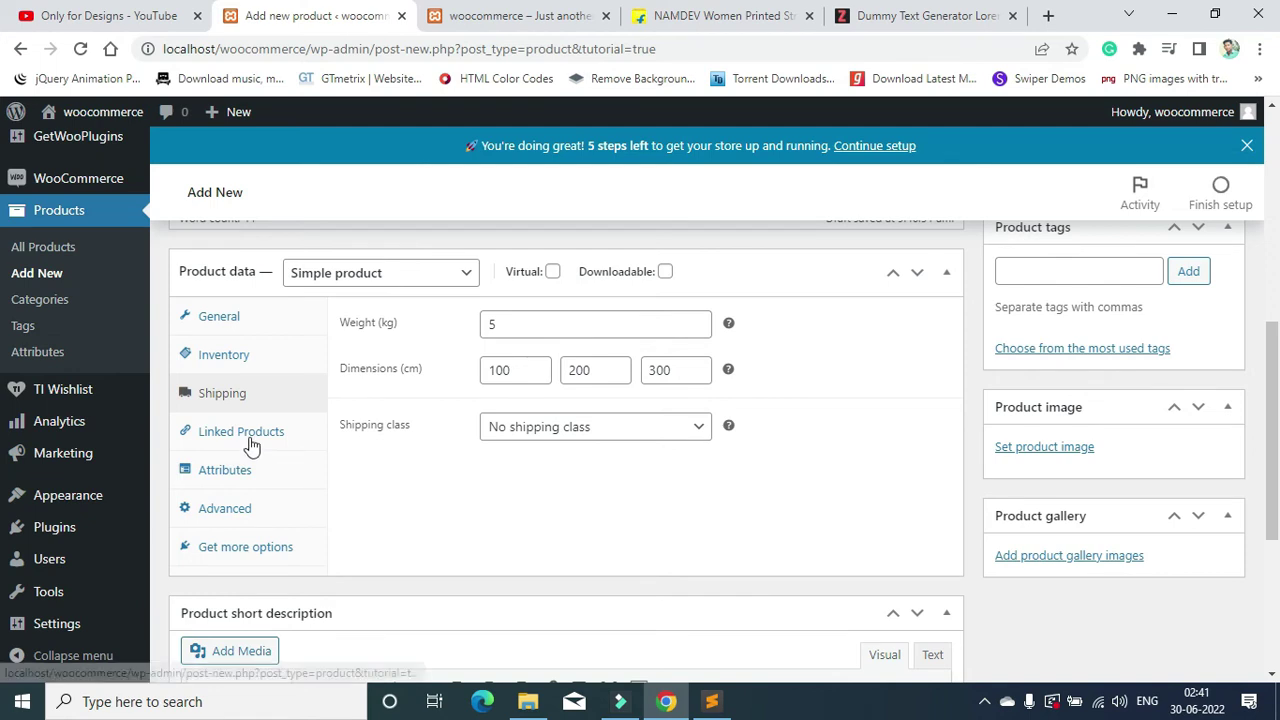
left_click(293, 436)
left_click(229, 474)
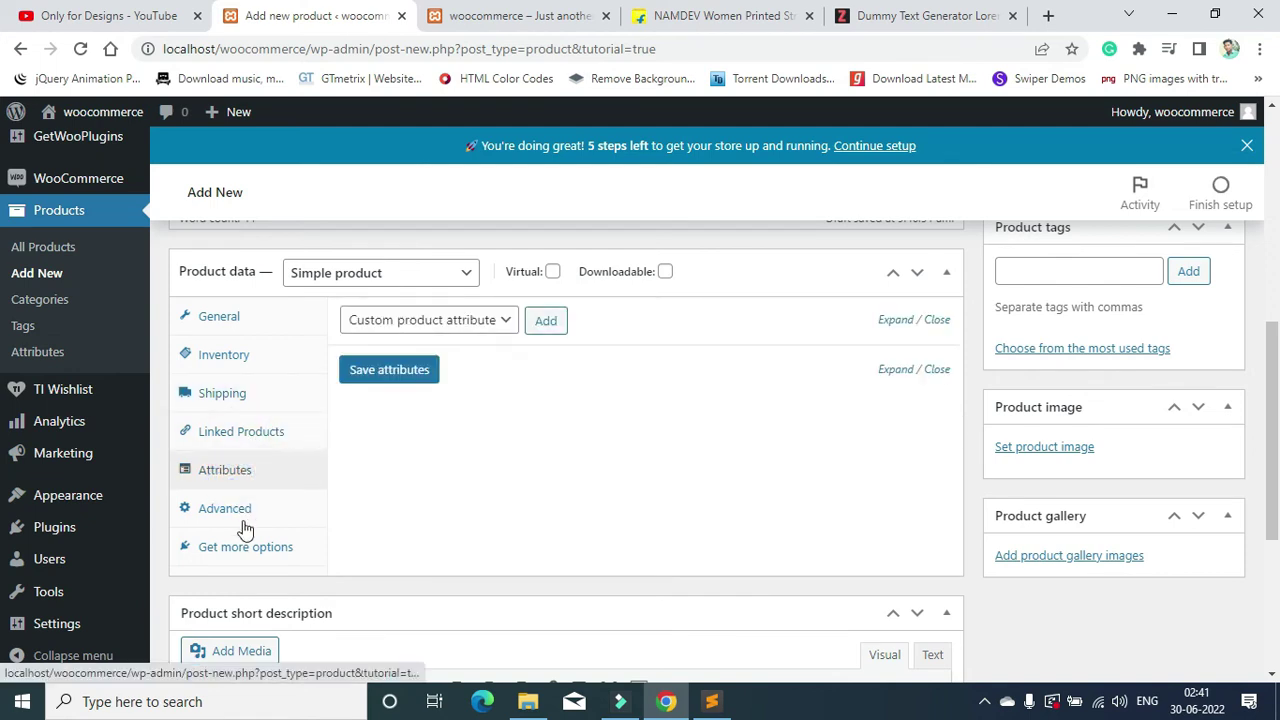
Step: Paste the loremipzum paragraph beginning 'It is certainly' as the product short description
scroll(430, 500, "down", 3)
scroll(443, 466, "up", 3)
scroll(443, 471, "down", 3)
left_click(318, 495)
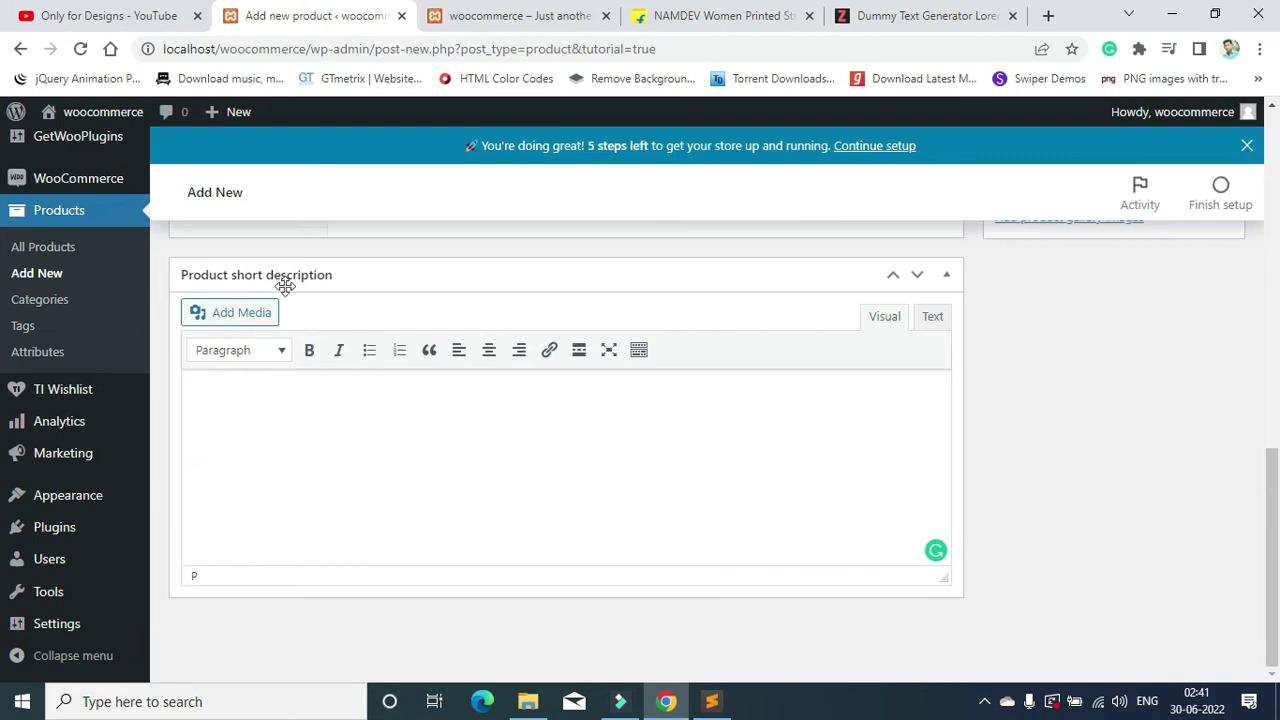
left_click(920, 15)
left_click_drag(349, 366, 100, 352)
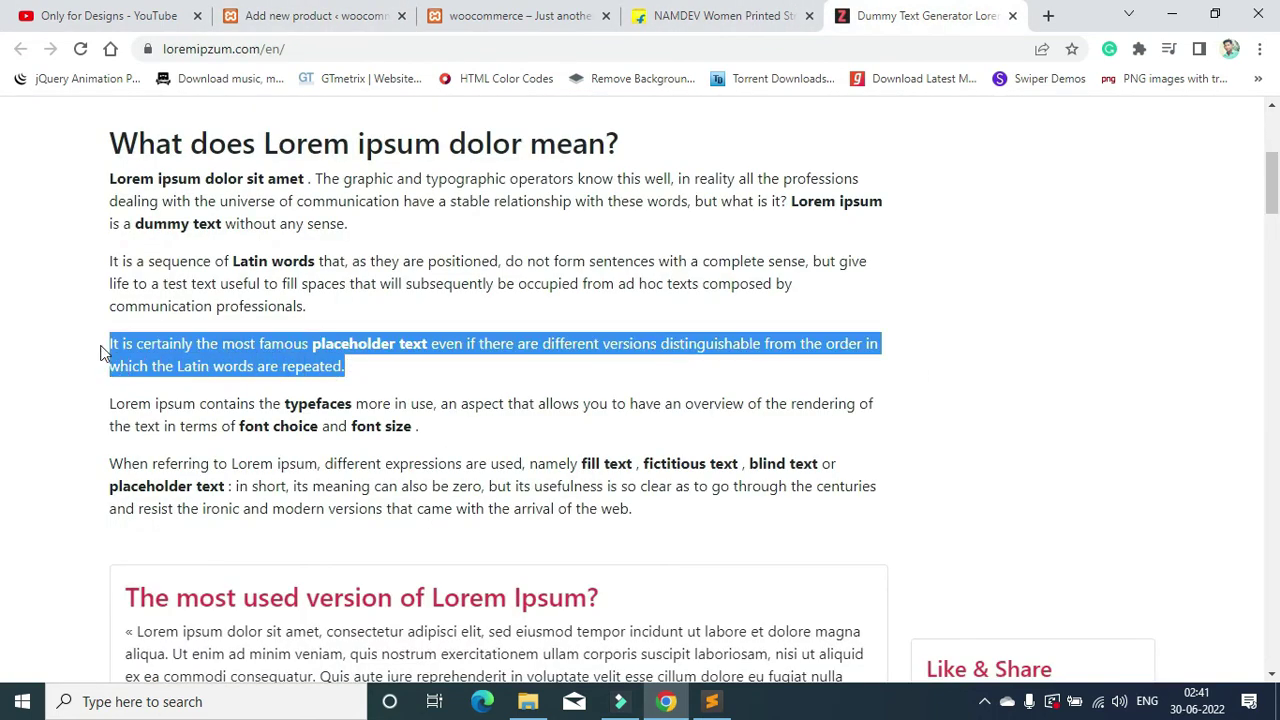
key("ctrl+c")
left_click(385, 16)
key("ctrl+v")
Step: Scroll to the Product image box and start choosing the main product image
scroll(797, 400, "up", 5)
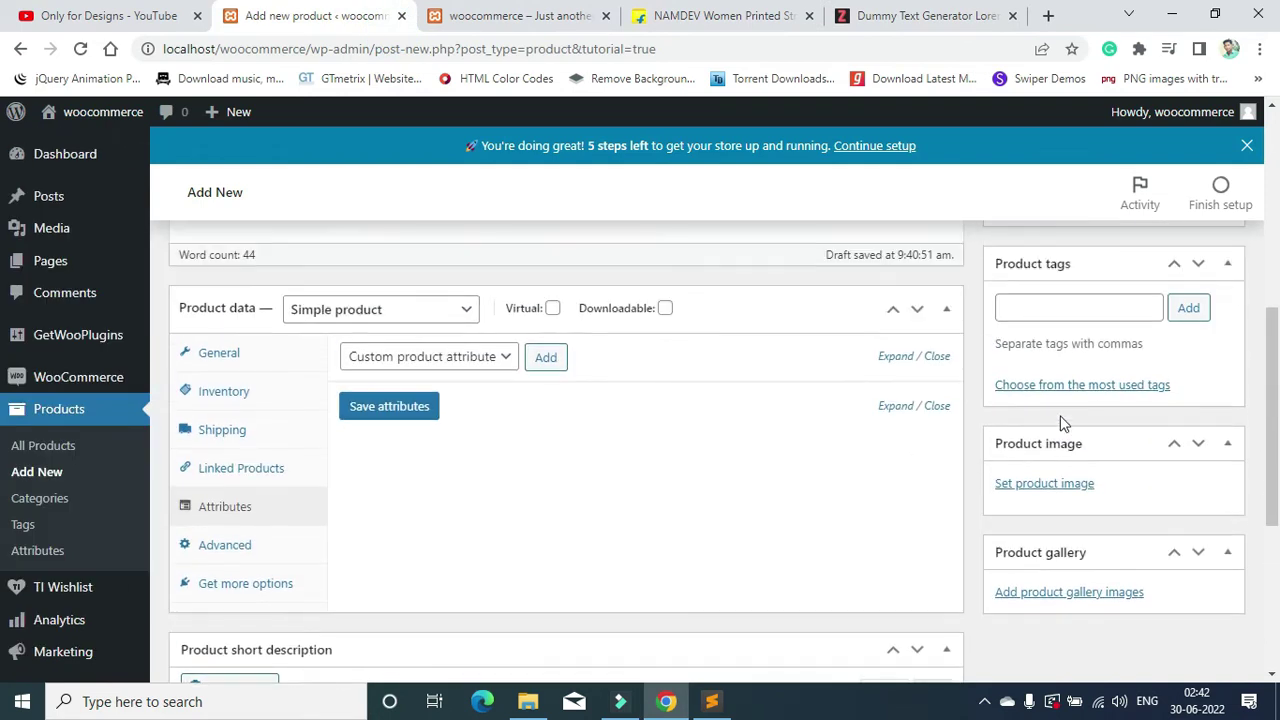
scroll(1055, 410, "down", 1)
scroll(1055, 409, "up", 3)
scroll(1080, 364, "down", 1)
scroll(1100, 360, "up", 1)
scroll(1108, 343, "down", 2)
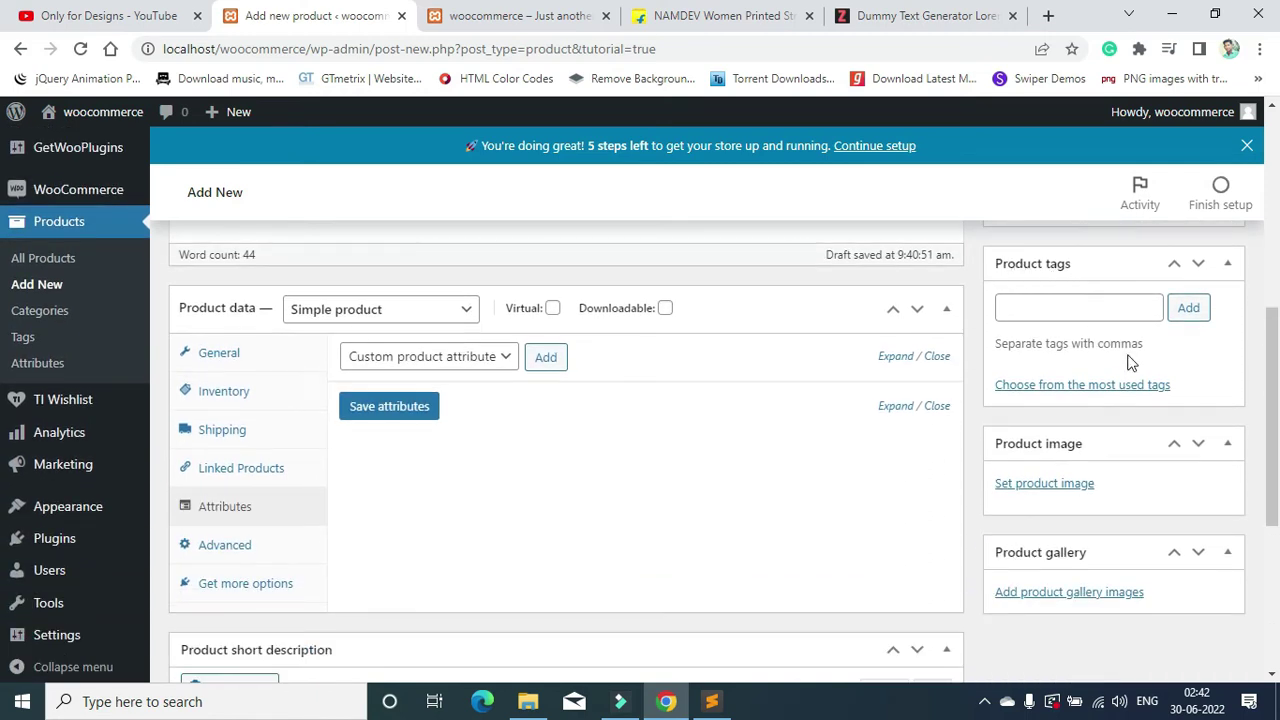
scroll(1127, 356, "down", 2)
left_click(1042, 298)
Step: Upload the blue kurta photo from Downloads and set it as the product image
left_click(638, 430)
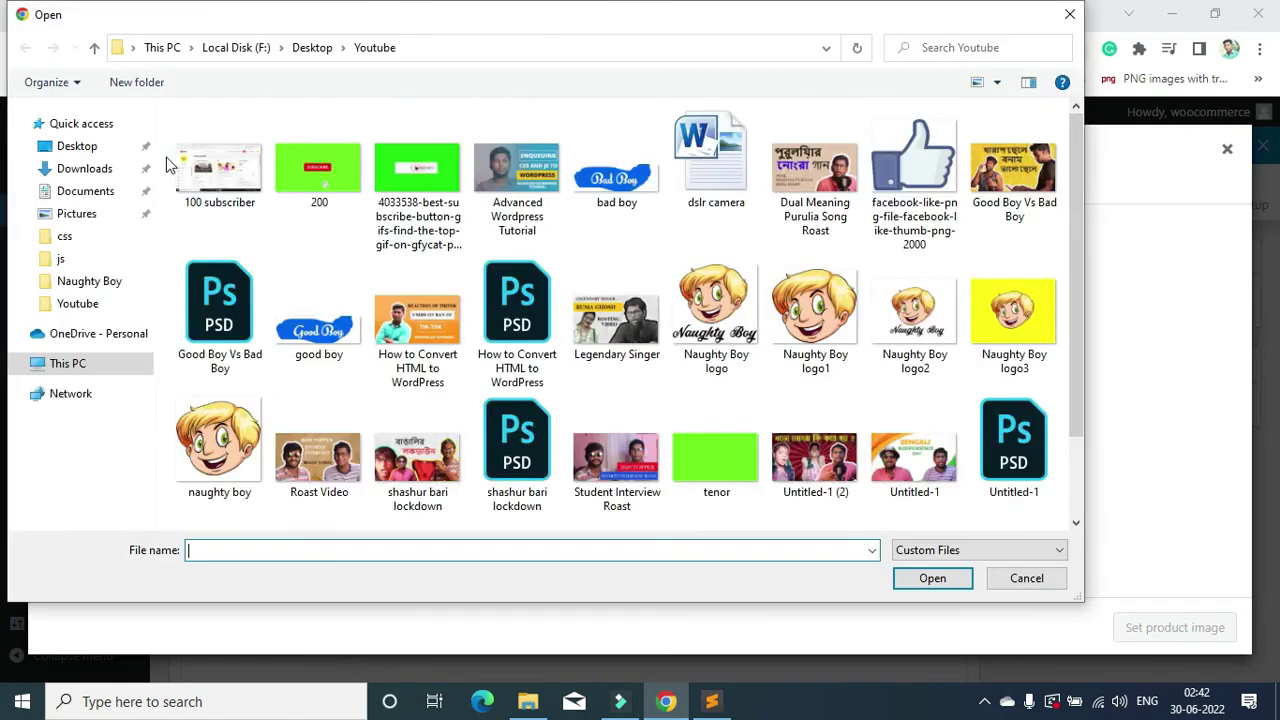
left_click(84, 168)
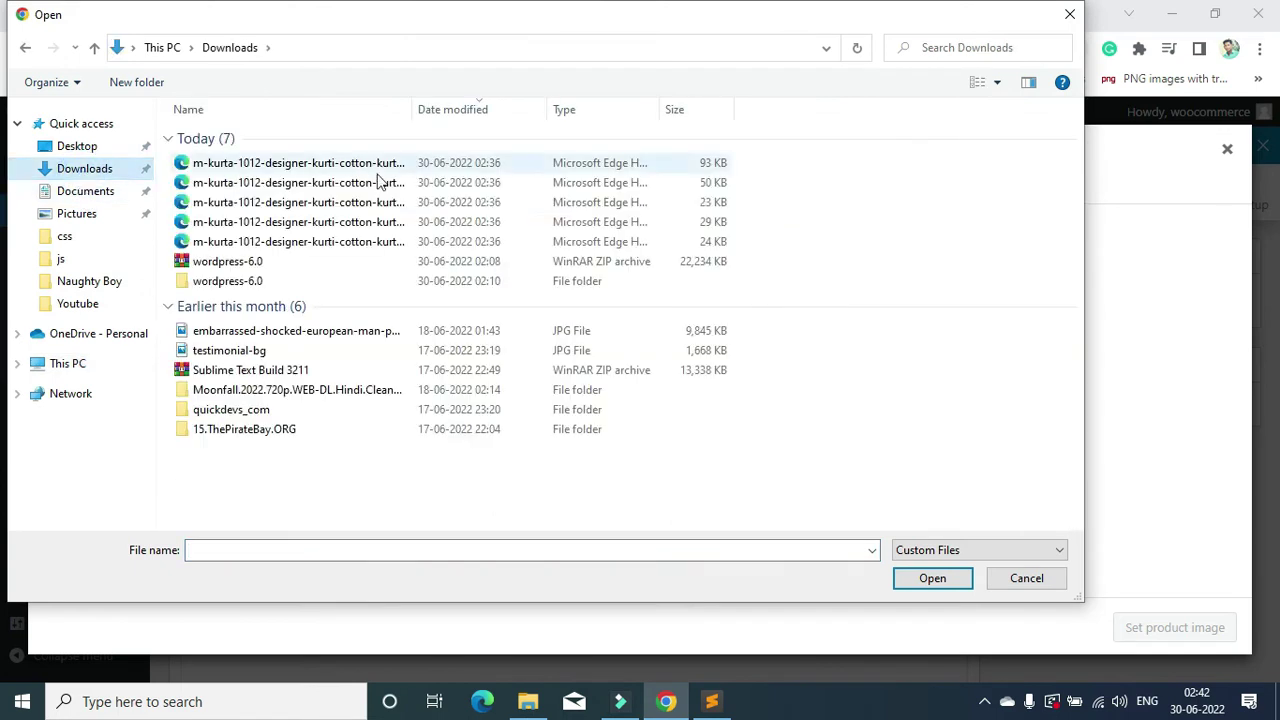
left_click(997, 82)
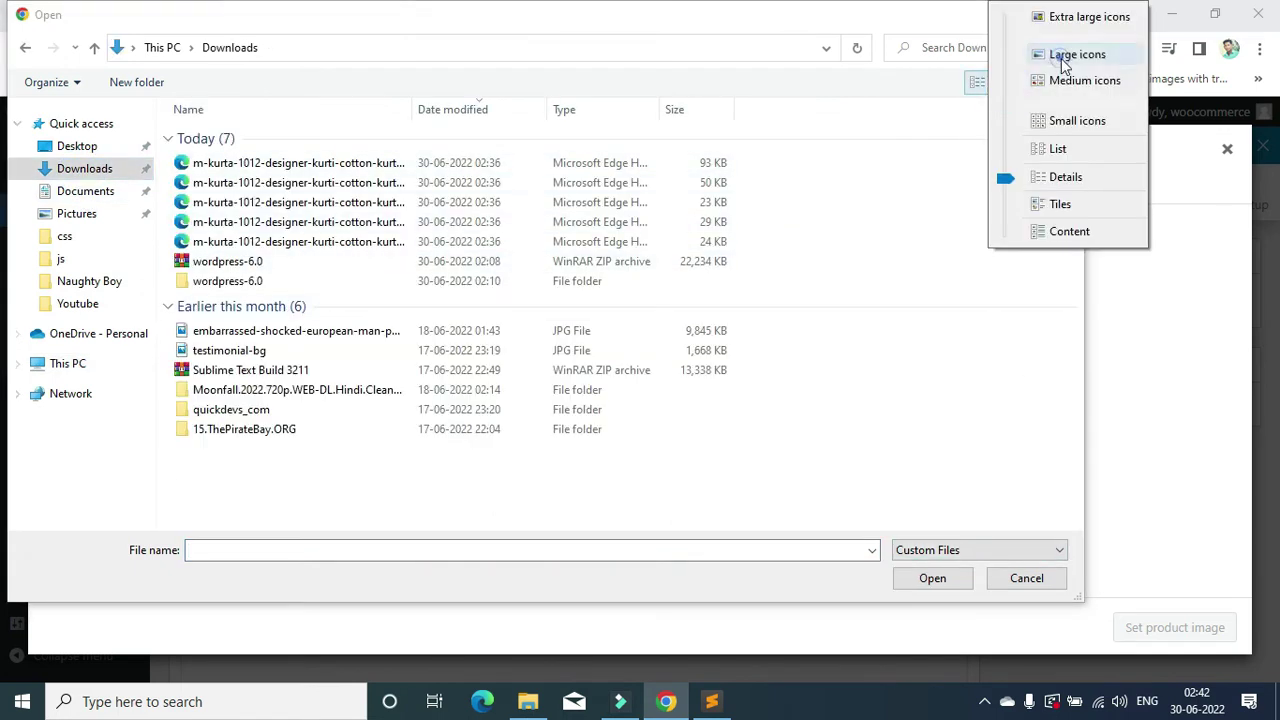
left_click(1065, 52)
double_click(630, 190)
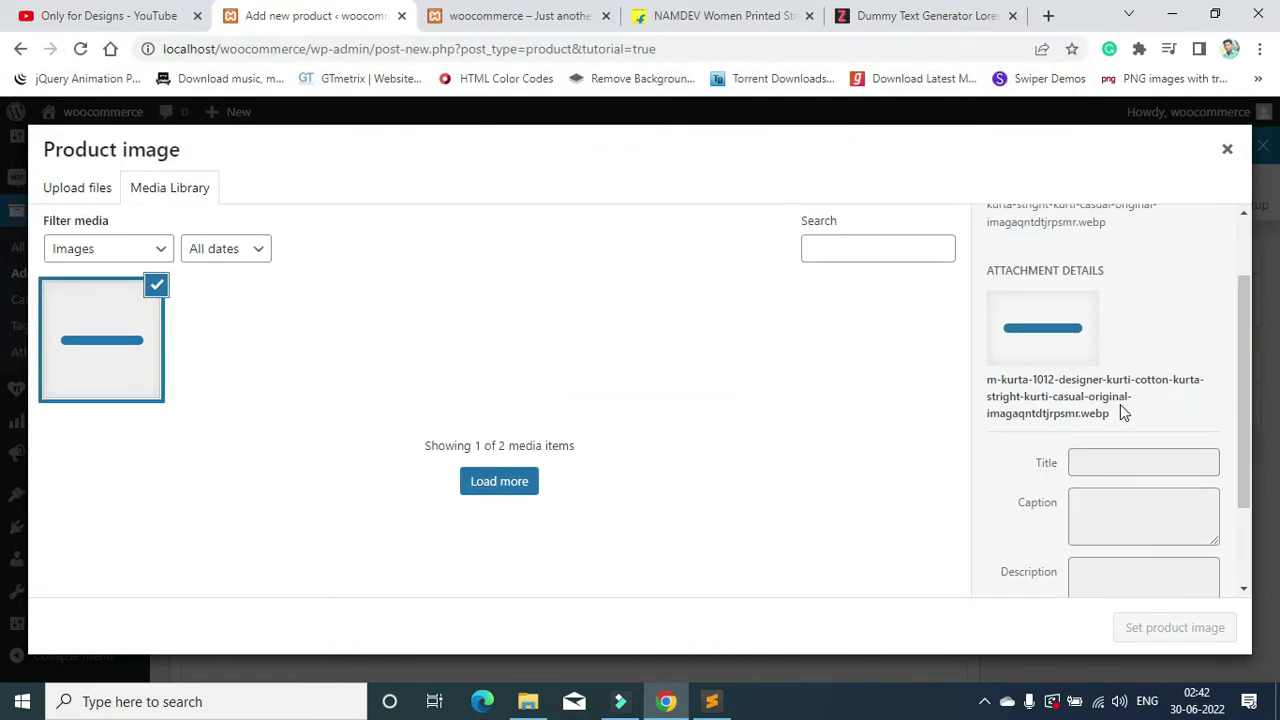
left_click(1174, 628)
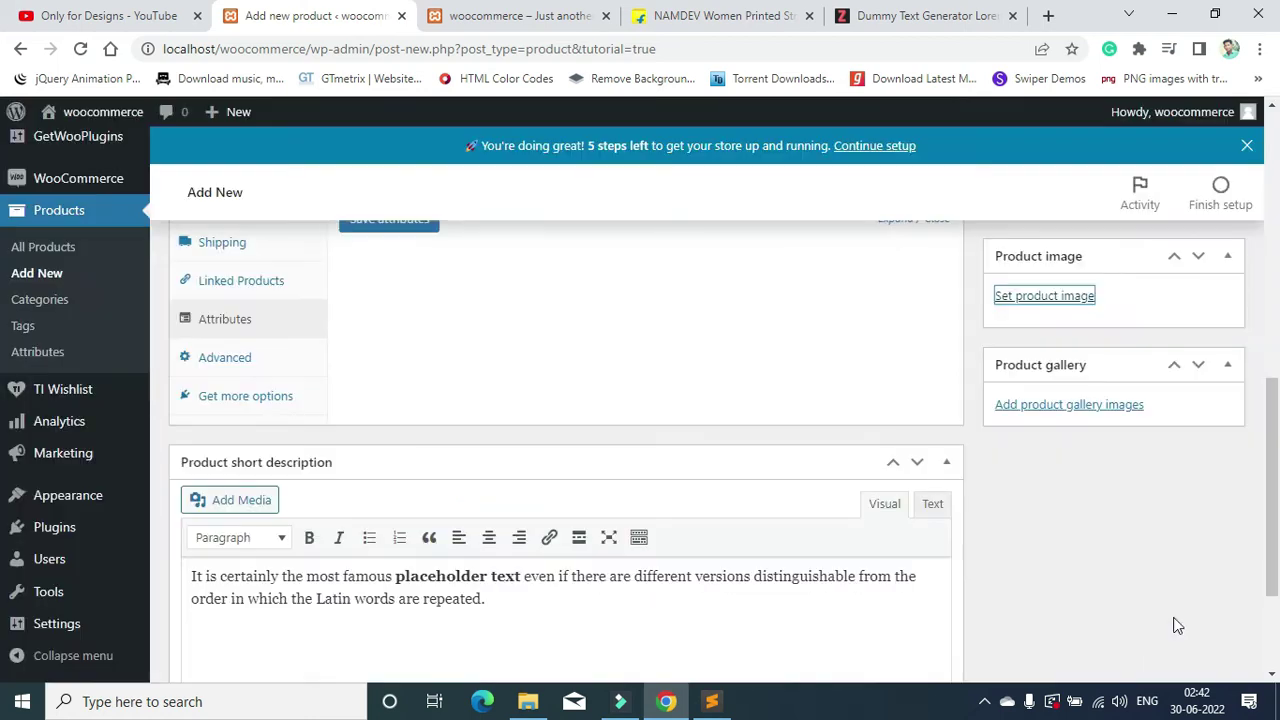
scroll(1114, 537, "down", 2)
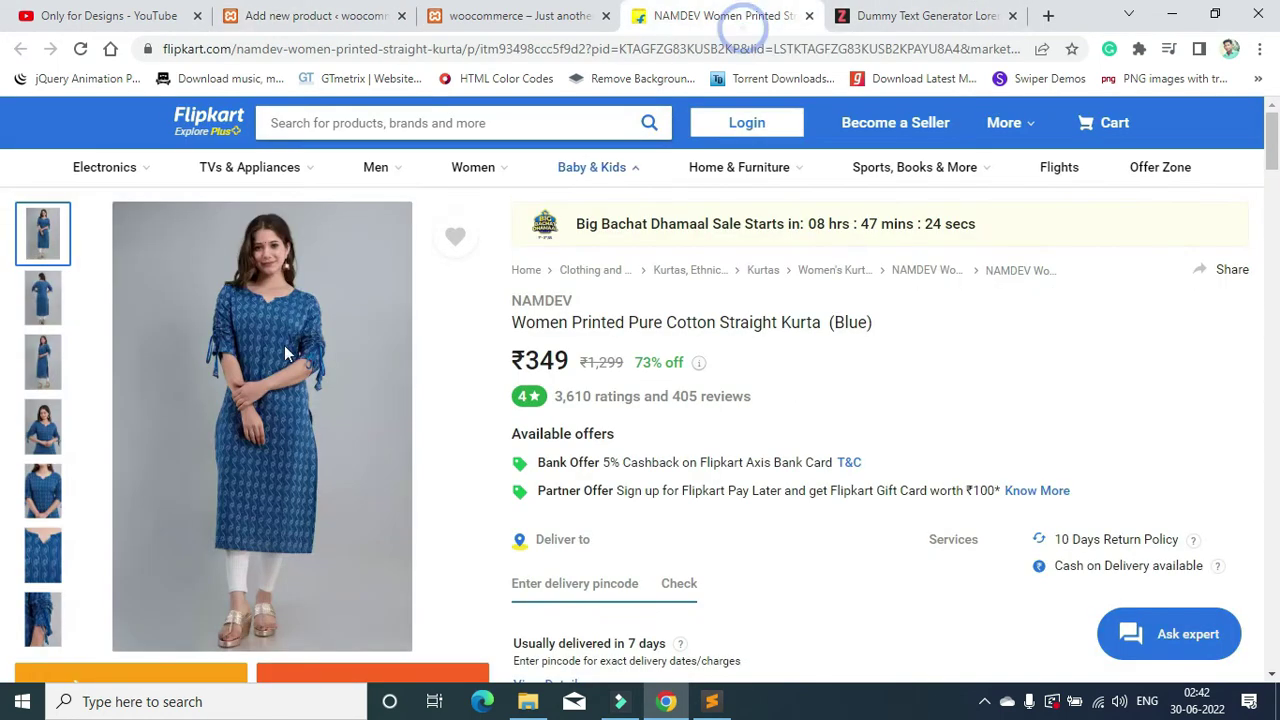
Step: Glance over the Flipkart kurta photos, then begin adding product gallery images
left_click(718, 15)
left_click(43, 362)
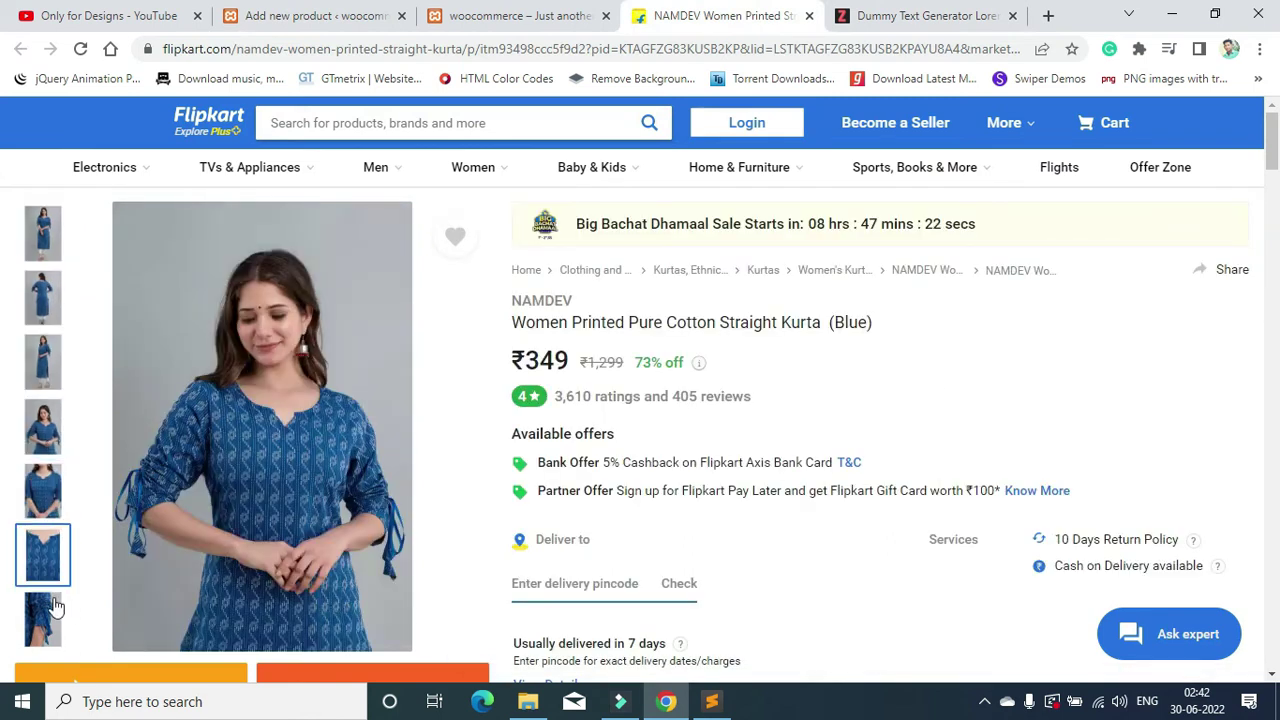
left_click(520, 15)
left_click(315, 15)
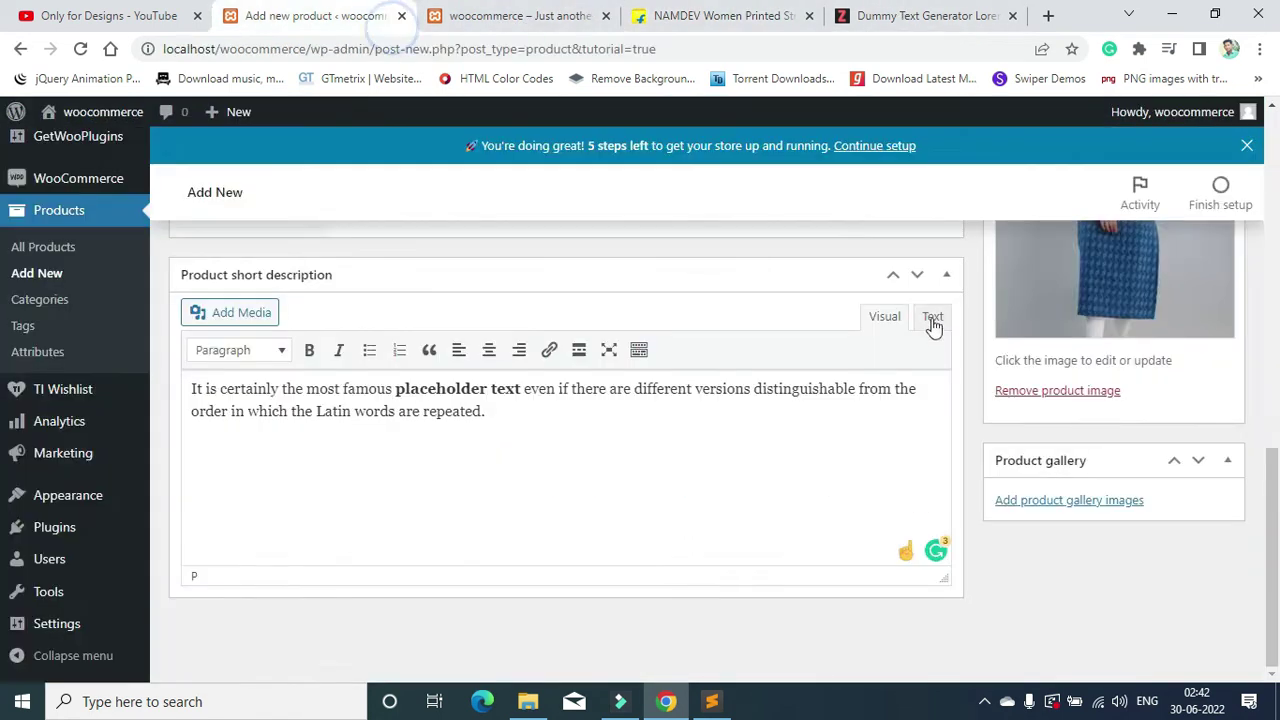
left_click(1105, 500)
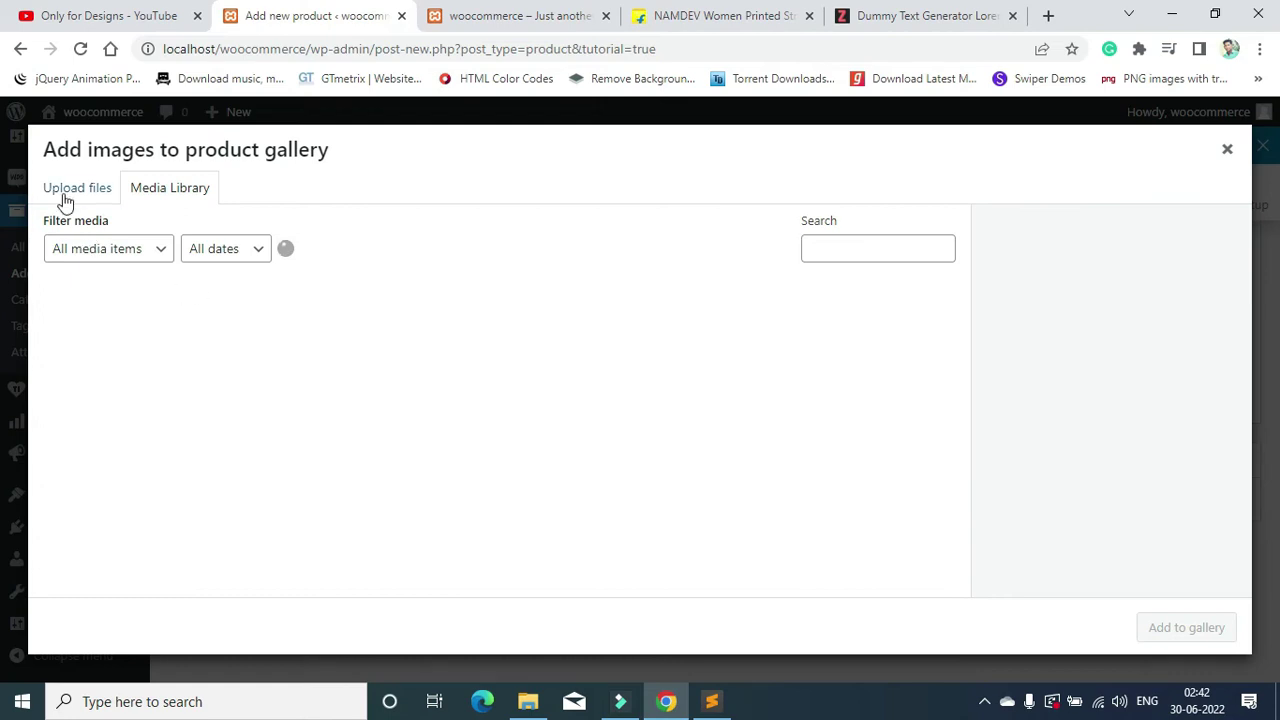
Step: Upload four kurta photos from Downloads together and add them to the product gallery
left_click(66, 195)
left_click(643, 429)
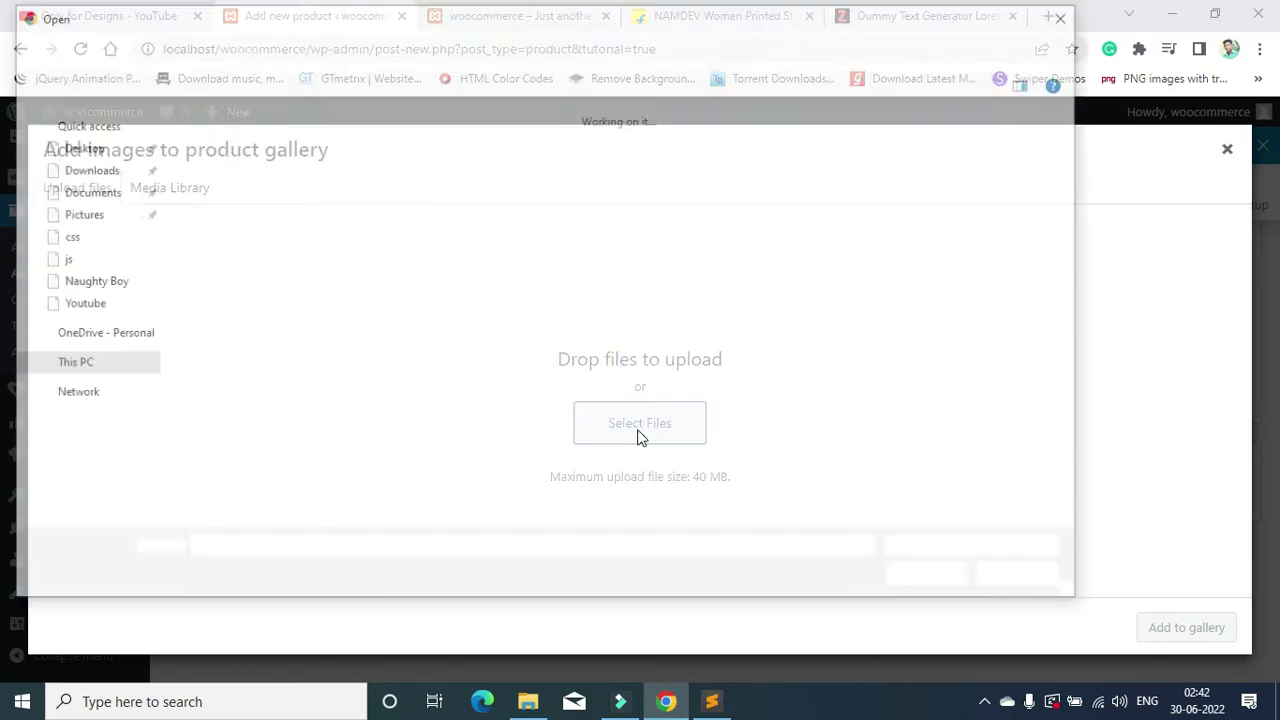
left_click(255, 212)
left_click(320, 190, "ctrl")
left_click(432, 213, "ctrl")
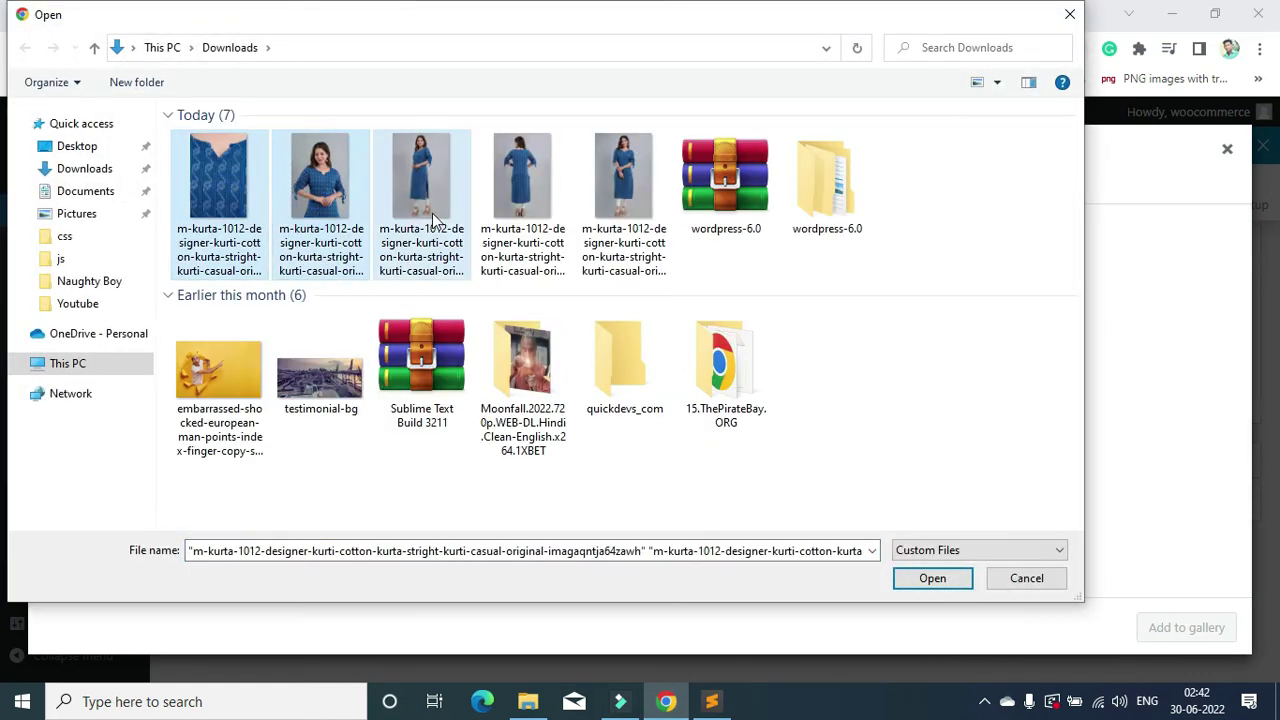
left_click(522, 195, "ctrl")
left_click(932, 580)
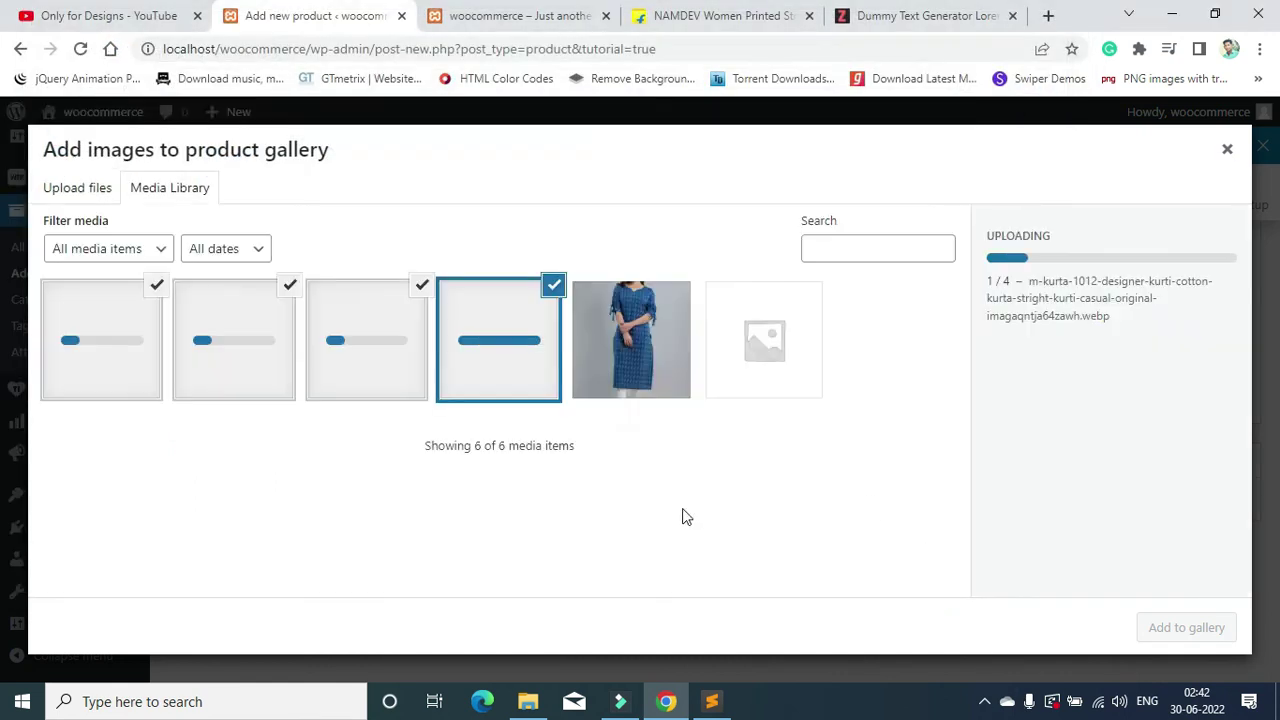
left_click(1180, 628)
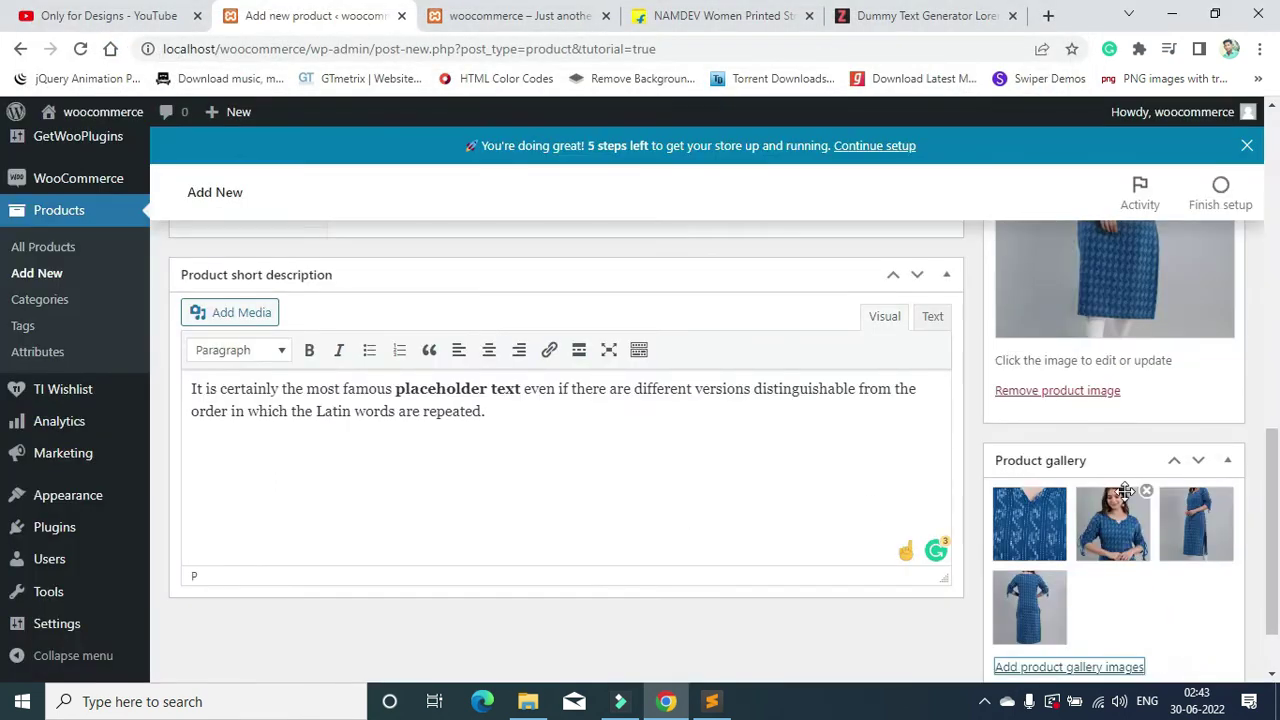
scroll(1150, 495, "down", 1)
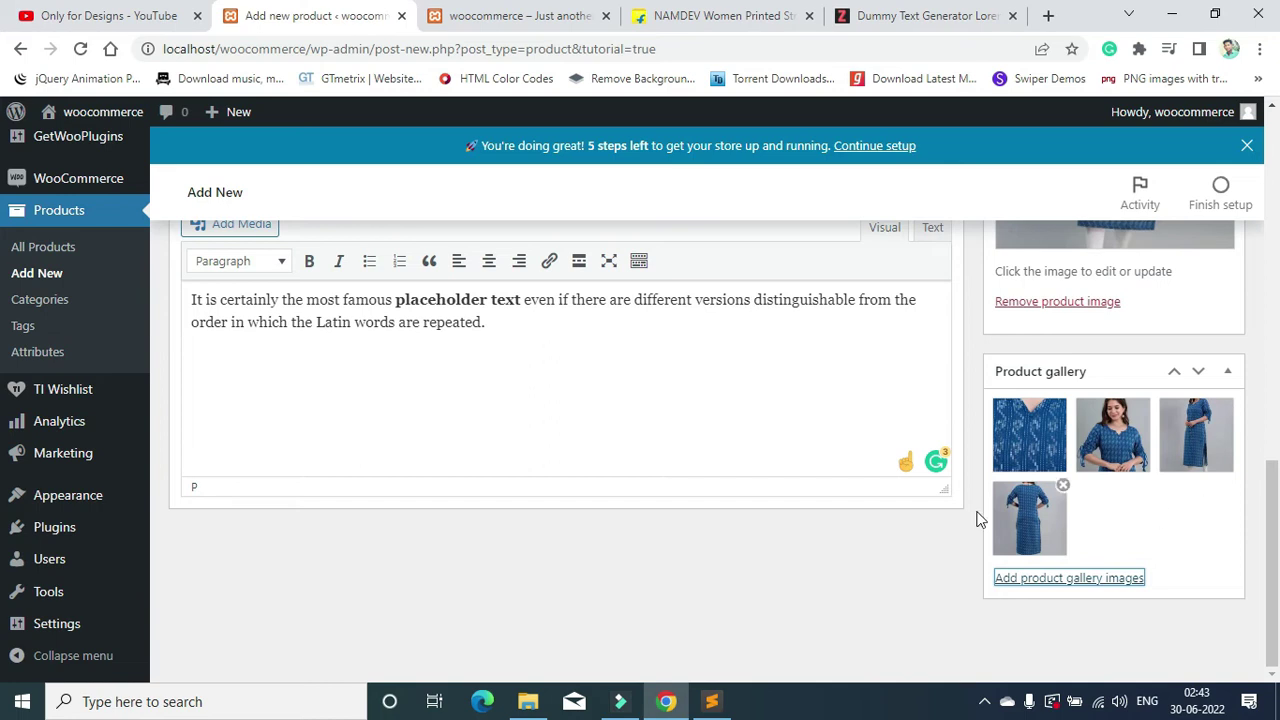
scroll(1100, 450, "up", 10)
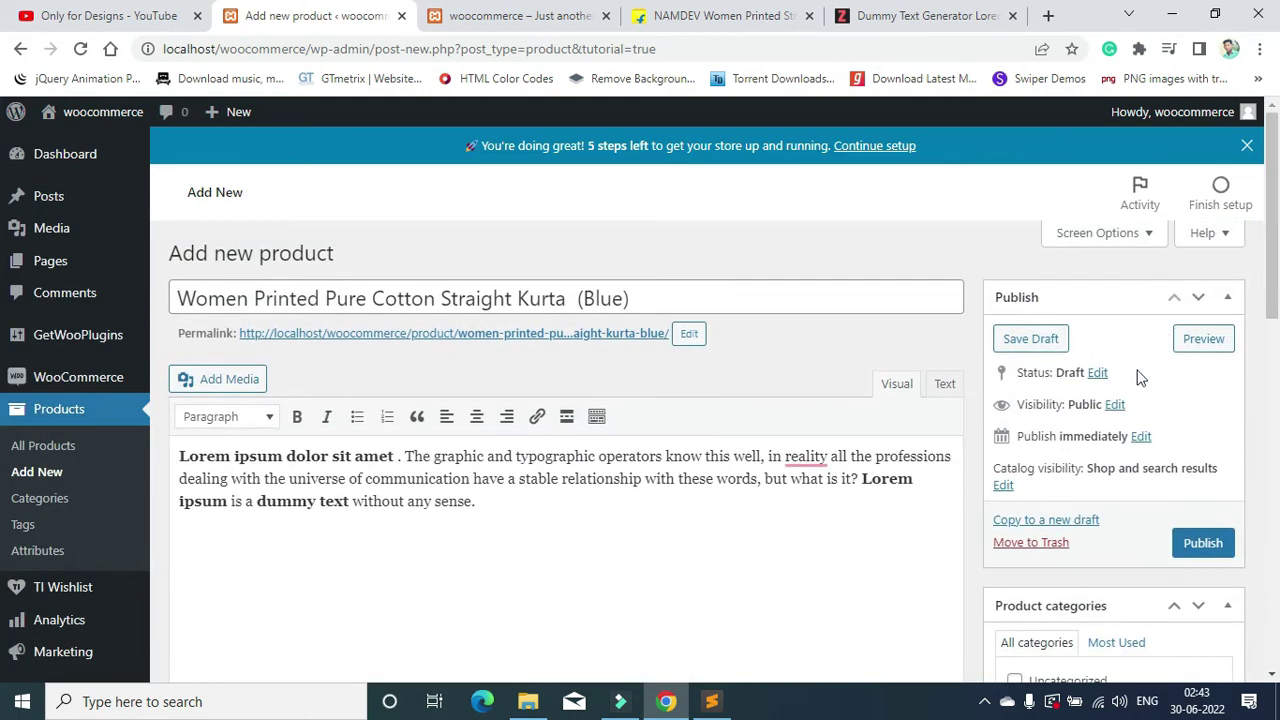
left_click(1215, 543)
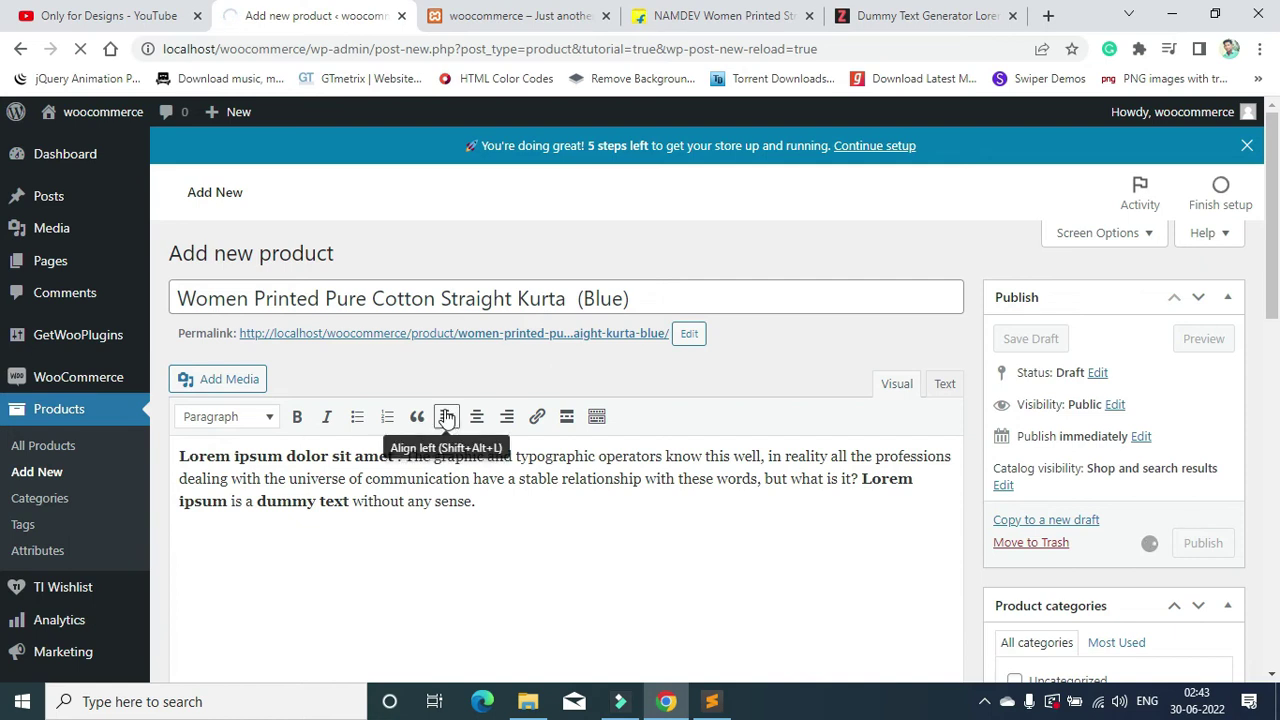
Step: Open the published kurta's live product page from its permalink in a new tab
scroll(569, 429, "down", 8)
scroll(851, 455, "up", 5)
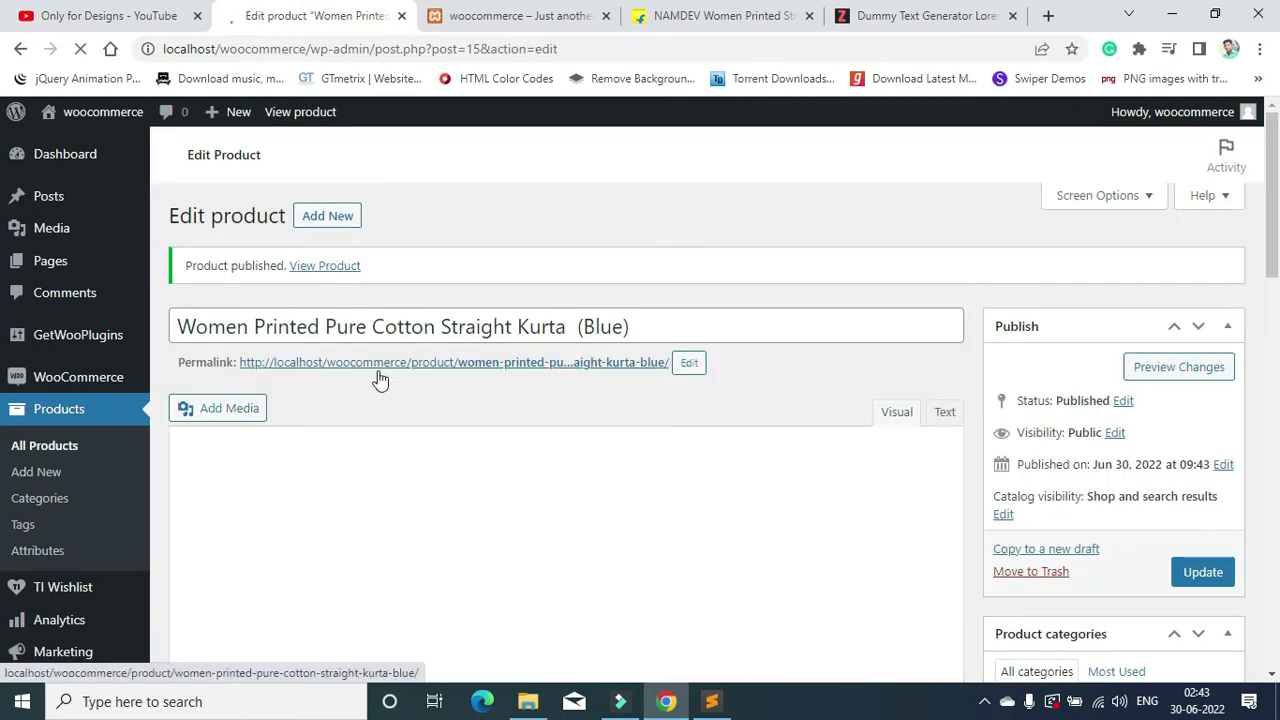
left_click(593, 363, "ctrl")
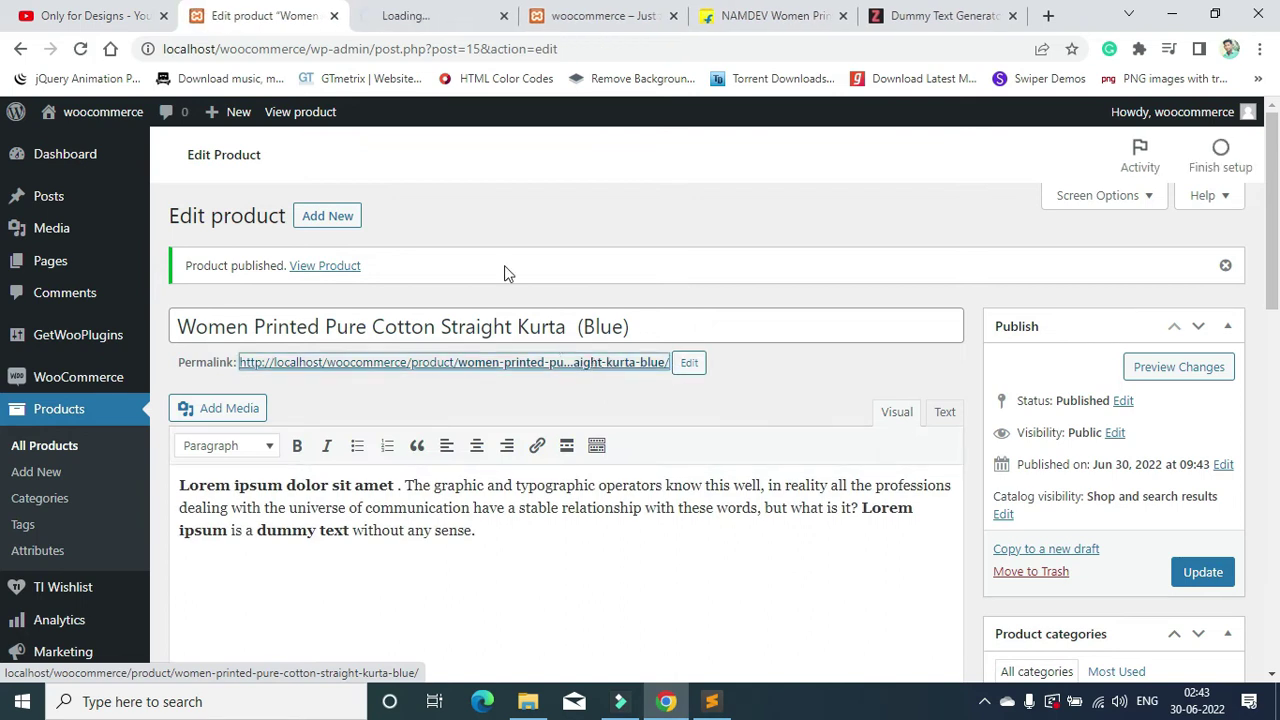
left_click(435, 12)
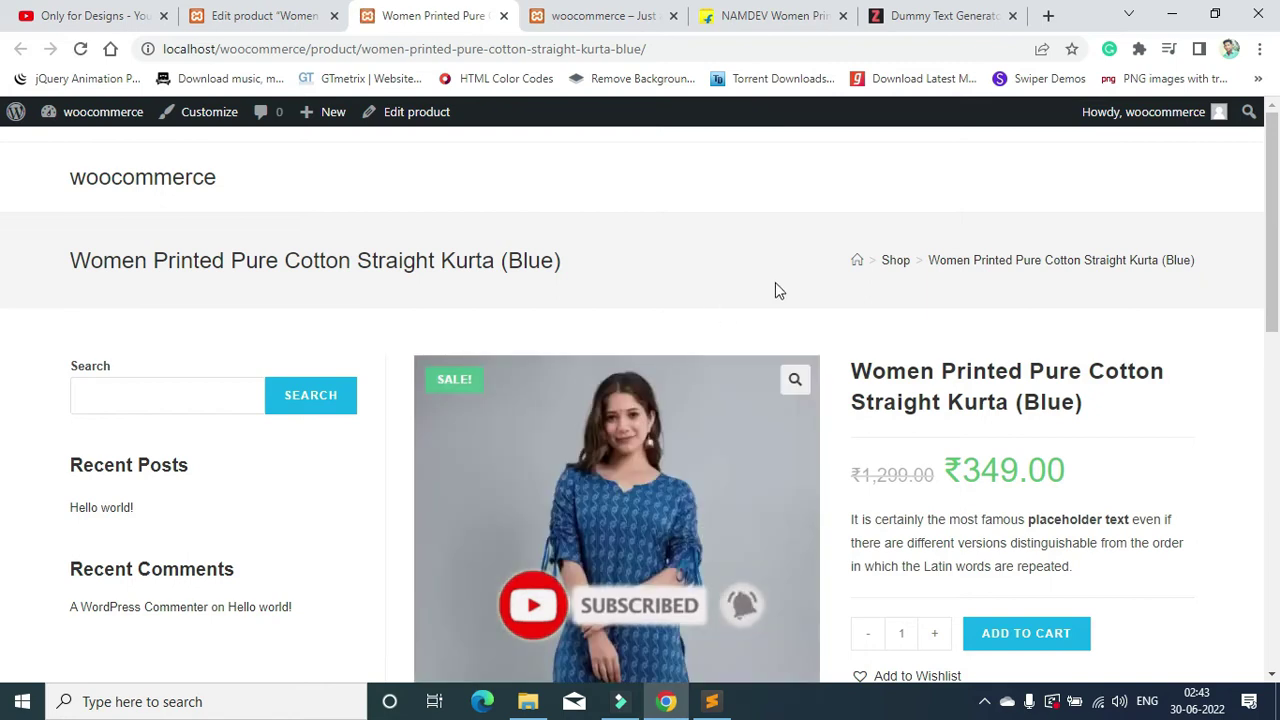
Step: Look over the kurta's product title and page heading on the live storefront
scroll(737, 258, "down", 1)
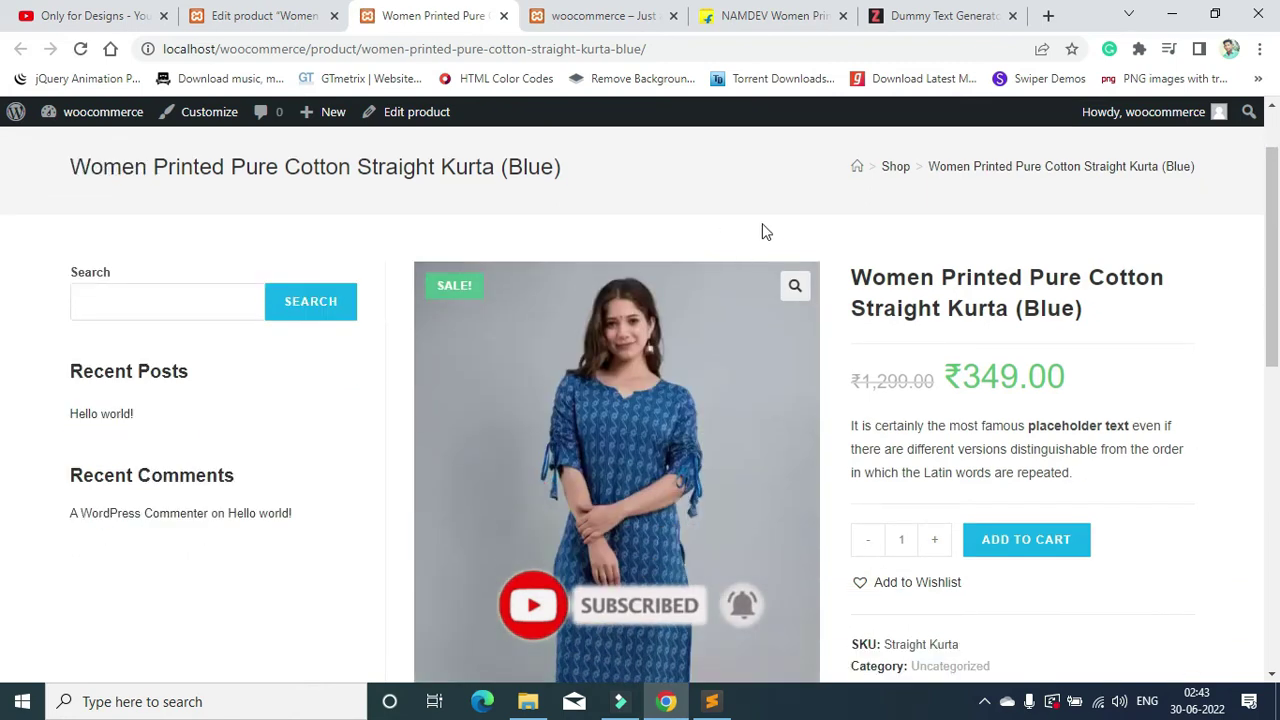
scroll(829, 249, "down", 5)
scroll(1018, 397, "up", 5)
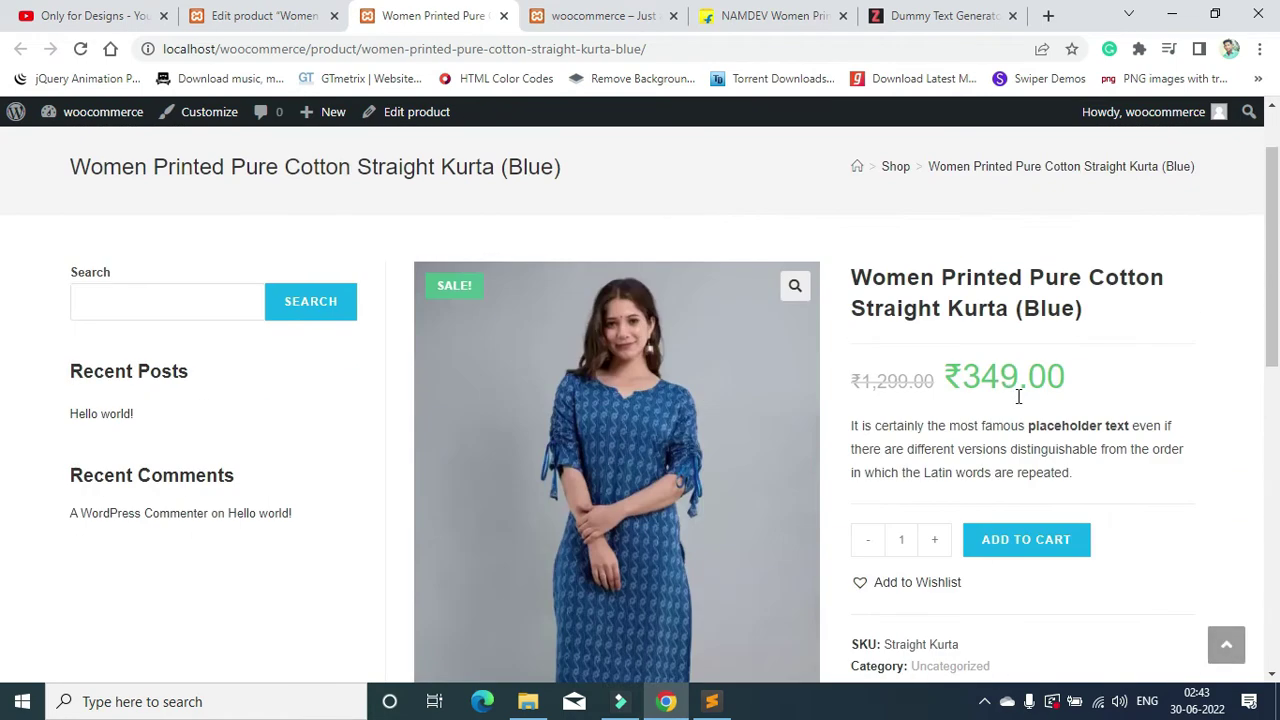
left_click_drag(873, 284, 1186, 302)
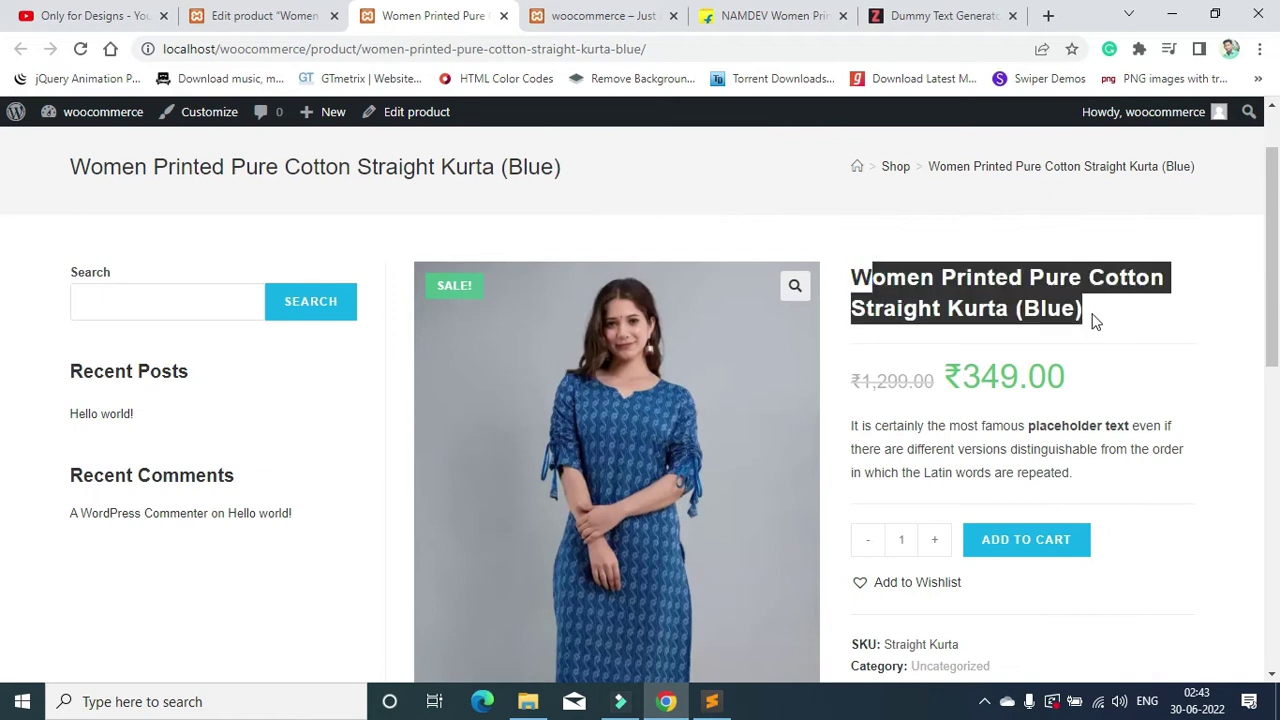
left_click(779, 210)
scroll(274, 217, "up", 1)
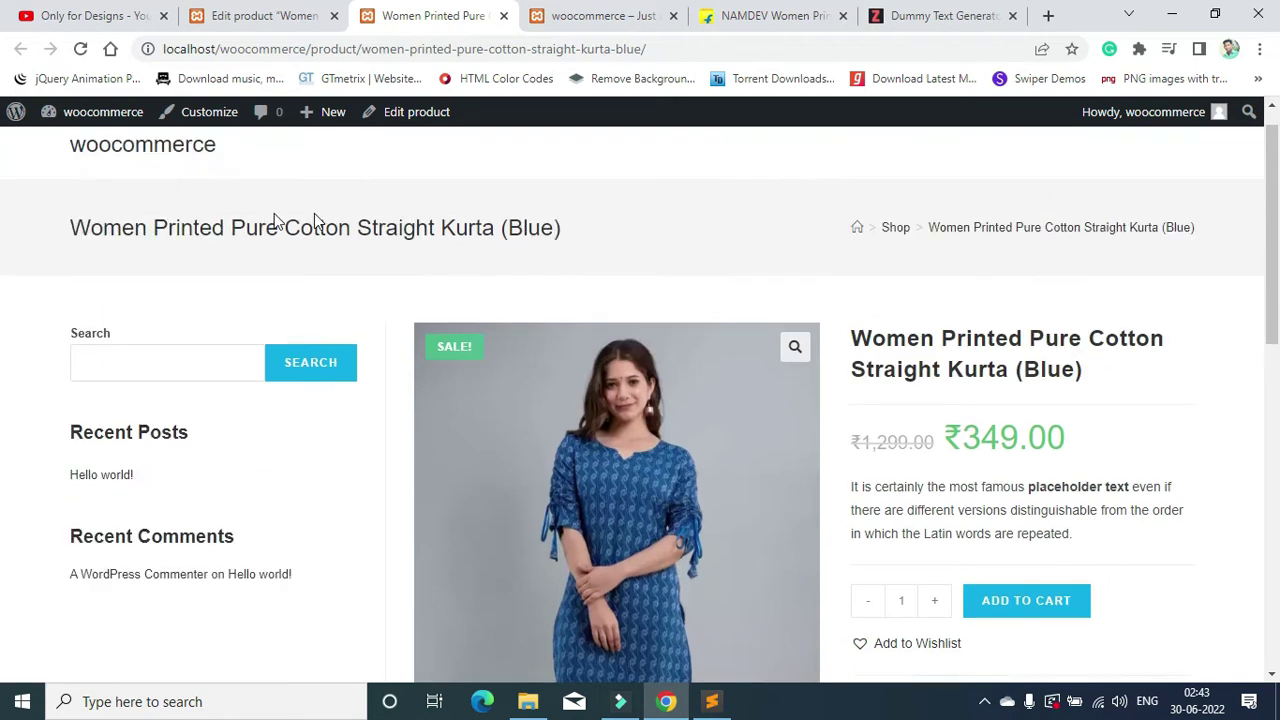
left_click_drag(50, 260, 531, 258)
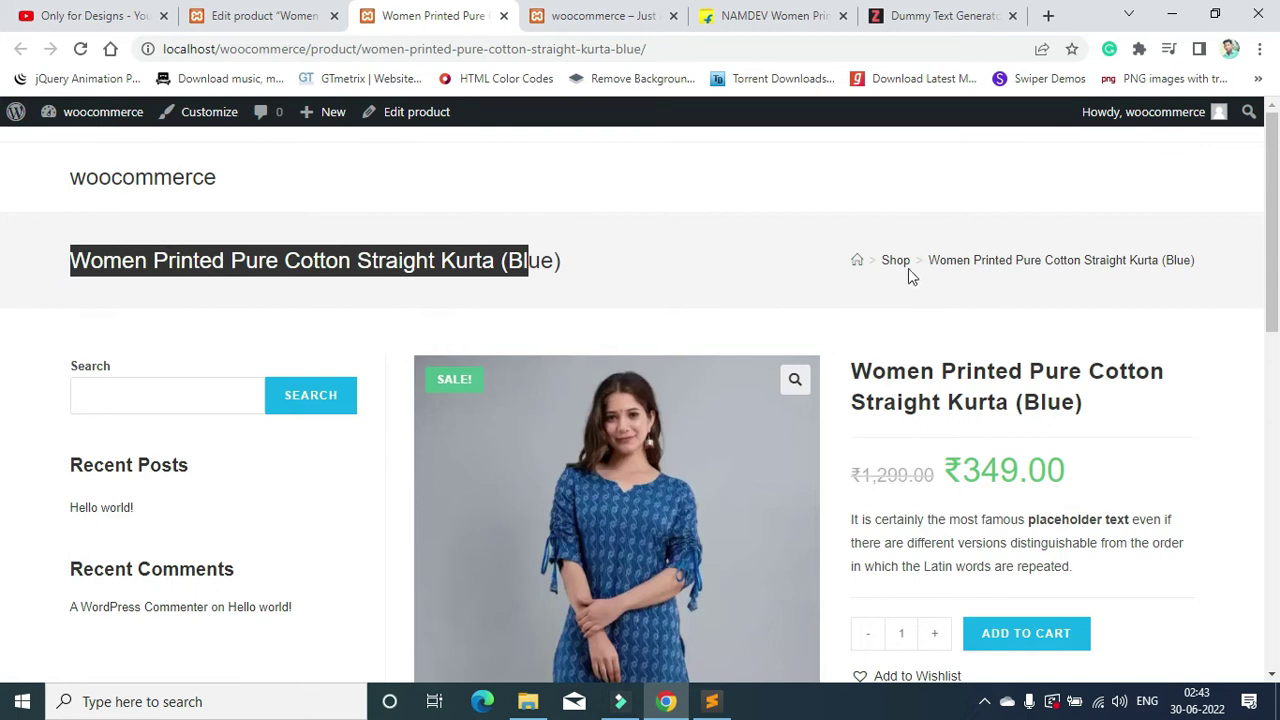
scroll(1120, 266, "down", 2)
left_click_drag(868, 172, 1100, 213)
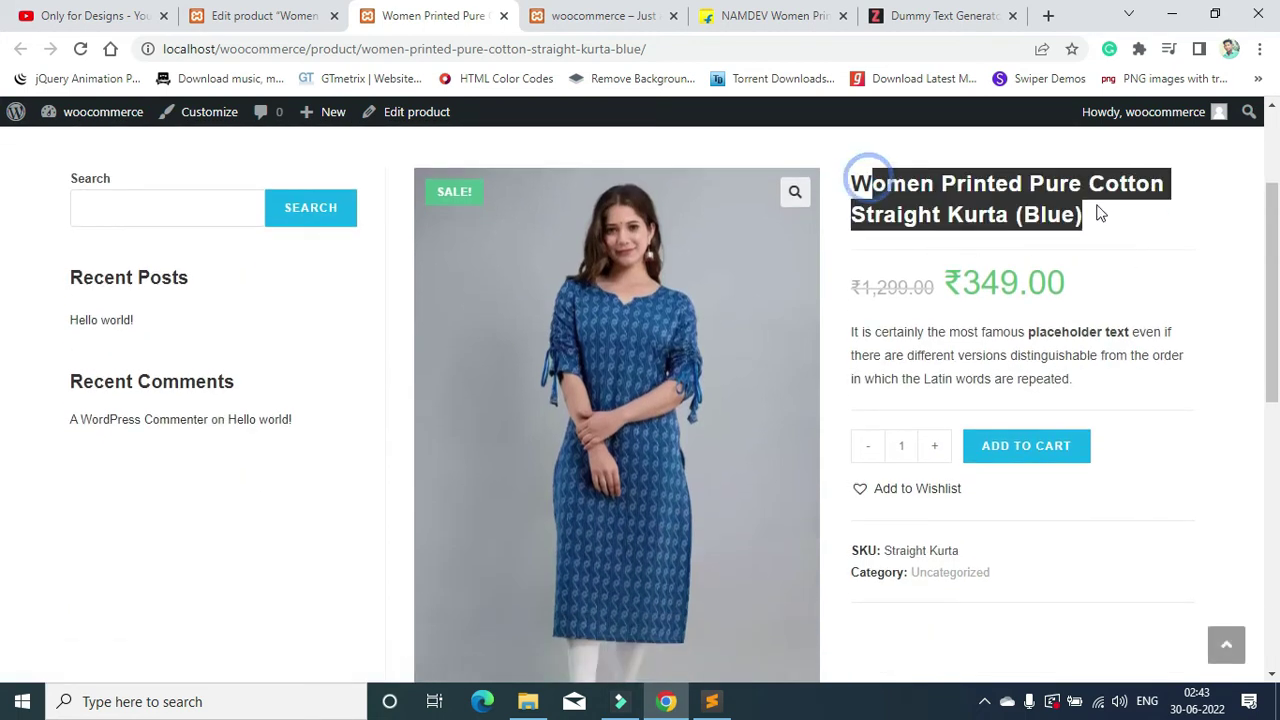
Step: View the main photo full screen, close it, then check the ₹1,299.00 old price
left_click(795, 192)
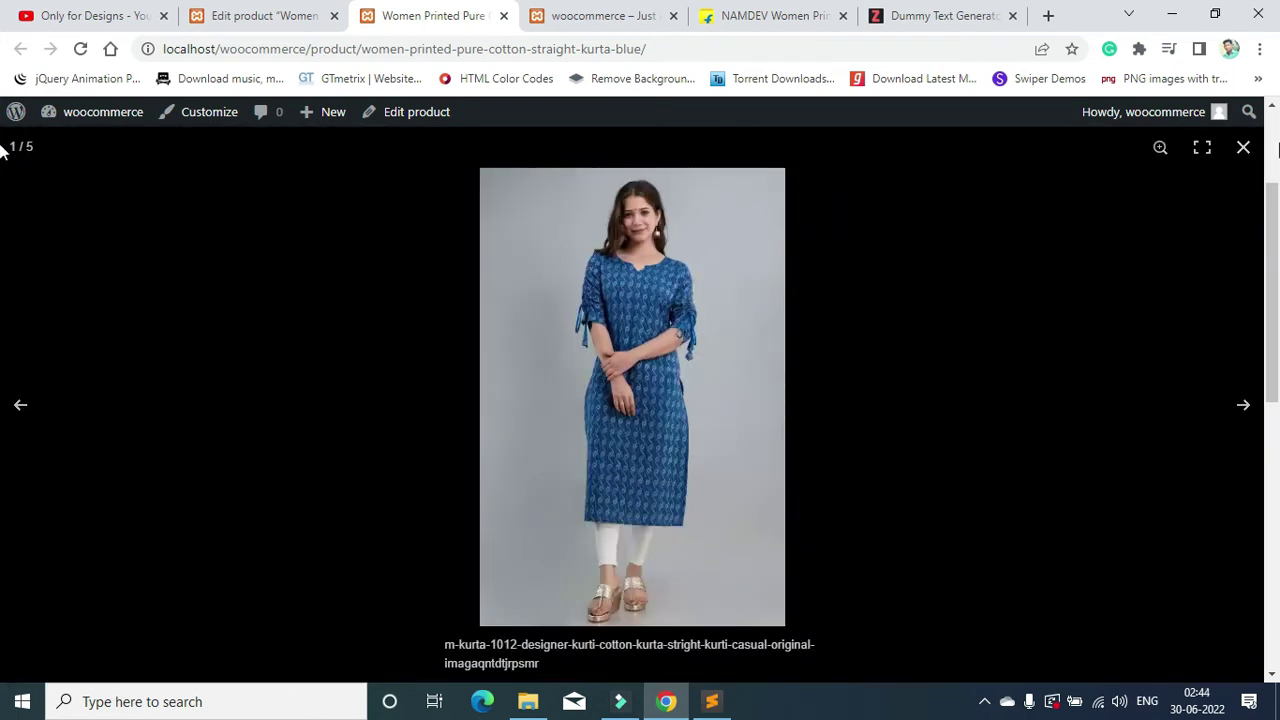
left_click(1244, 148)
scroll(1005, 332, "down", 1)
scroll(1005, 332, "up", 3)
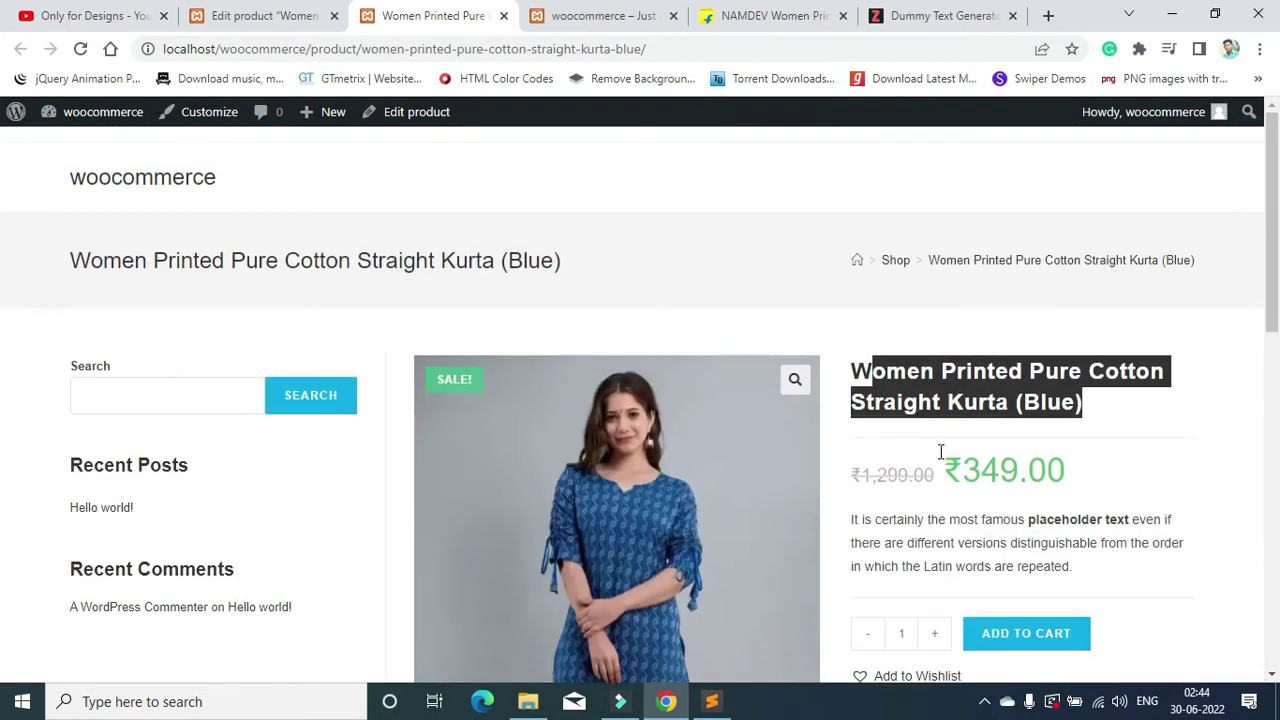
scroll(907, 328, "down", 2)
left_click(907, 328)
left_click_drag(860, 289, 1064, 293)
left_click(960, 285)
left_click_drag(853, 331, 1097, 391)
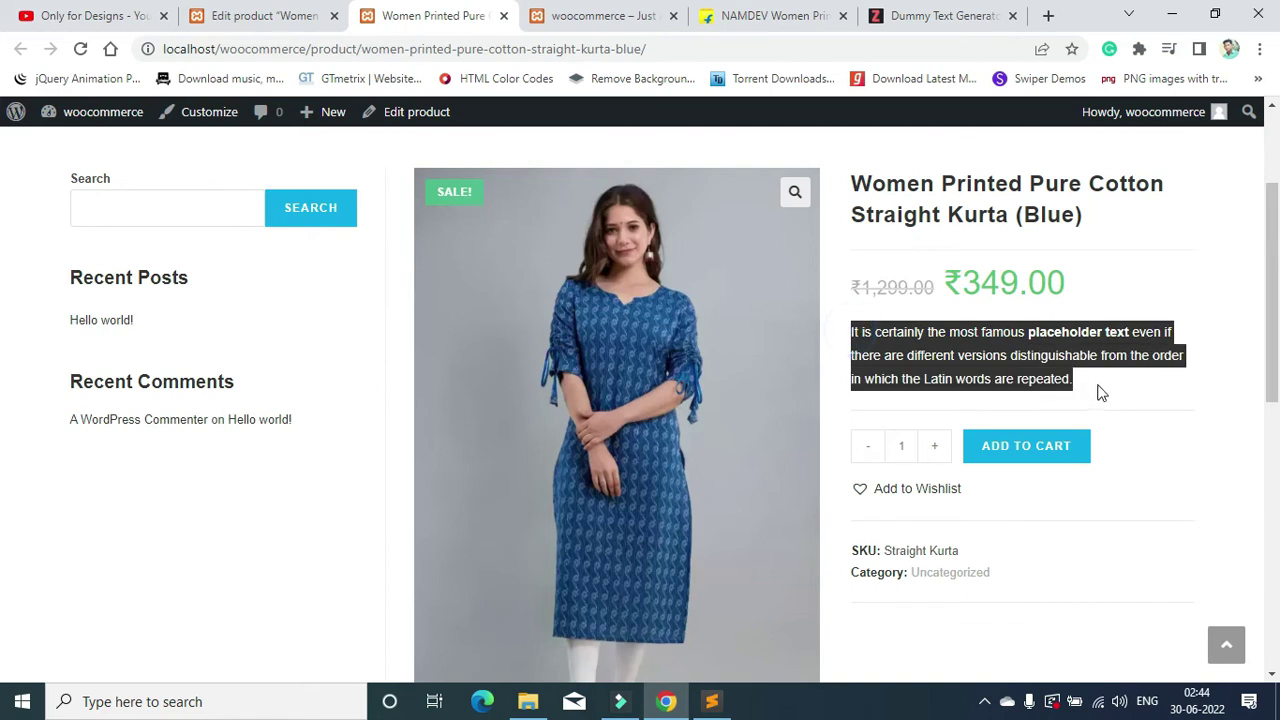
scroll(1077, 377, "down", 6)
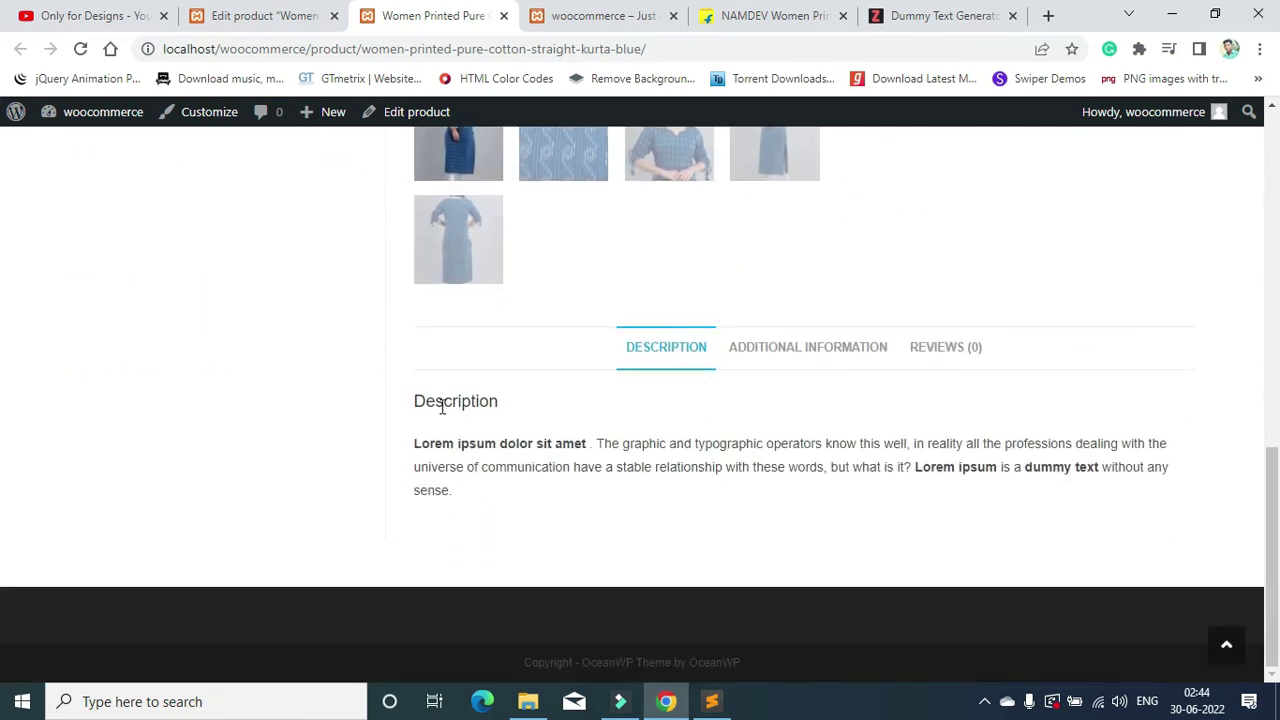
scroll(995, 335, "up", 6)
Step: Check the short description and raise the quantity to 2, then back to 1
triple_click(850, 285)
left_click(997, 306)
scroll(995, 340, "down", 1)
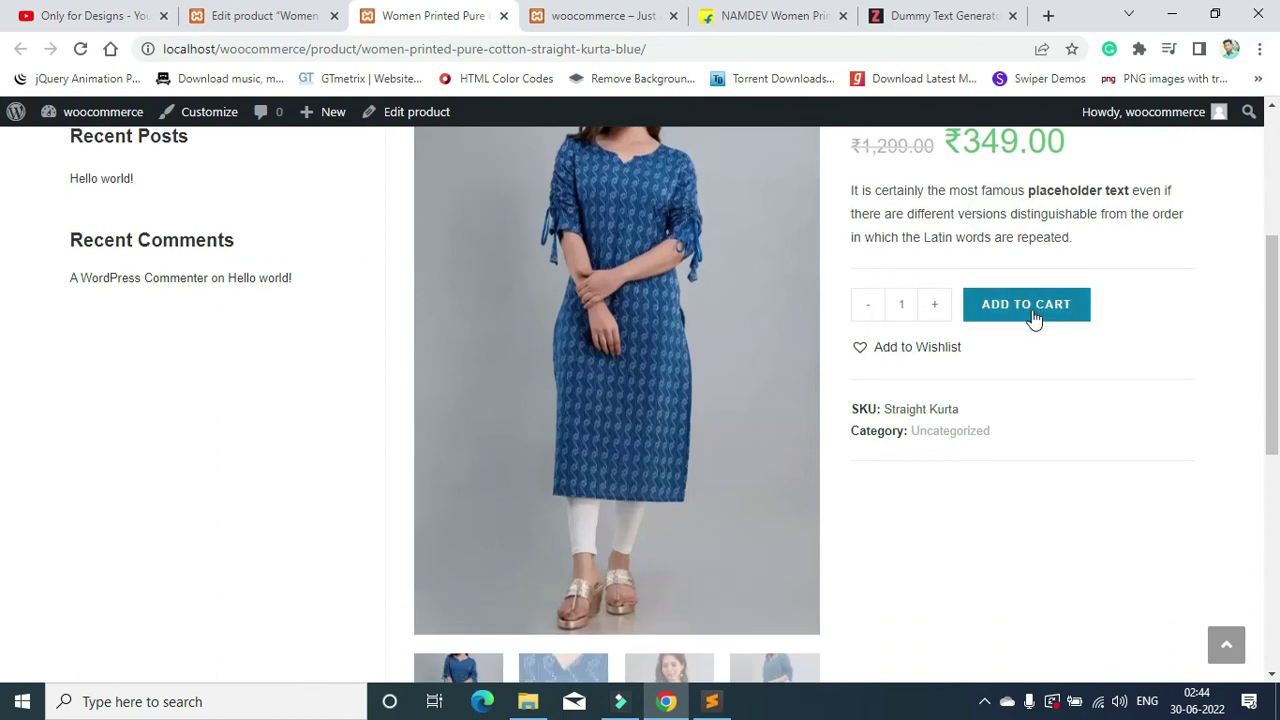
left_click(938, 316)
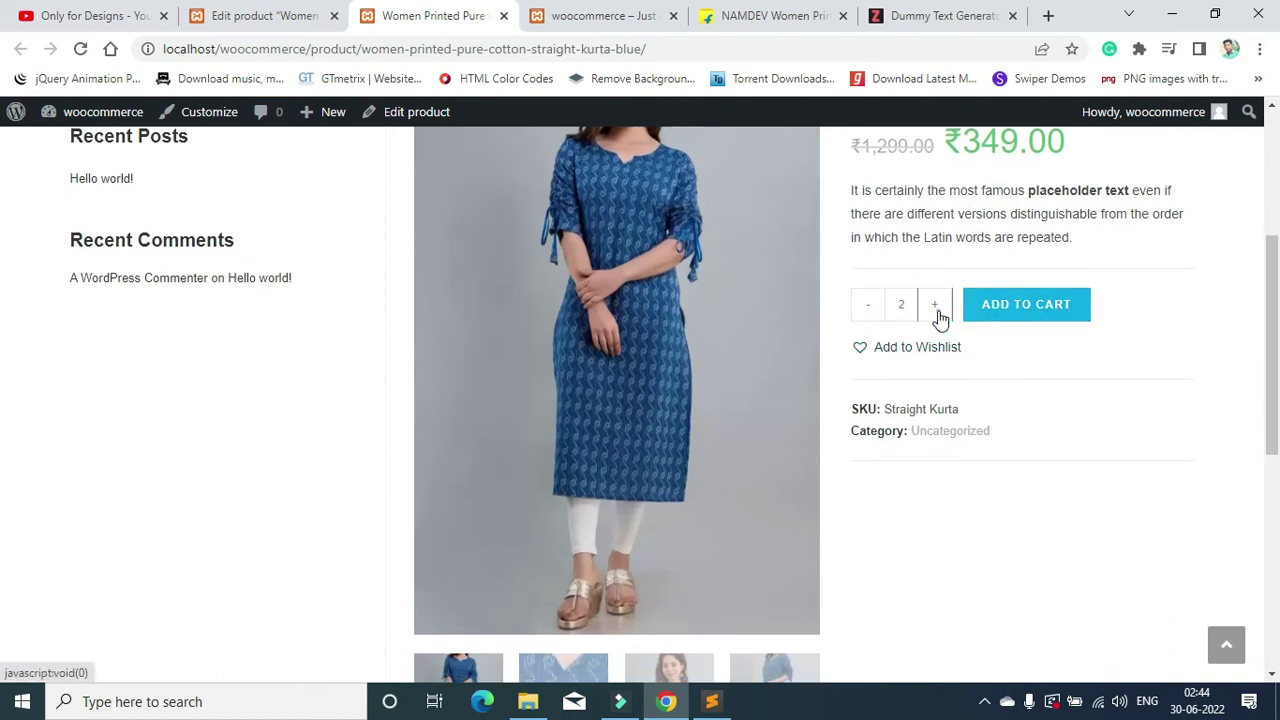
left_click(938, 316)
left_click(873, 309)
left_click(875, 314)
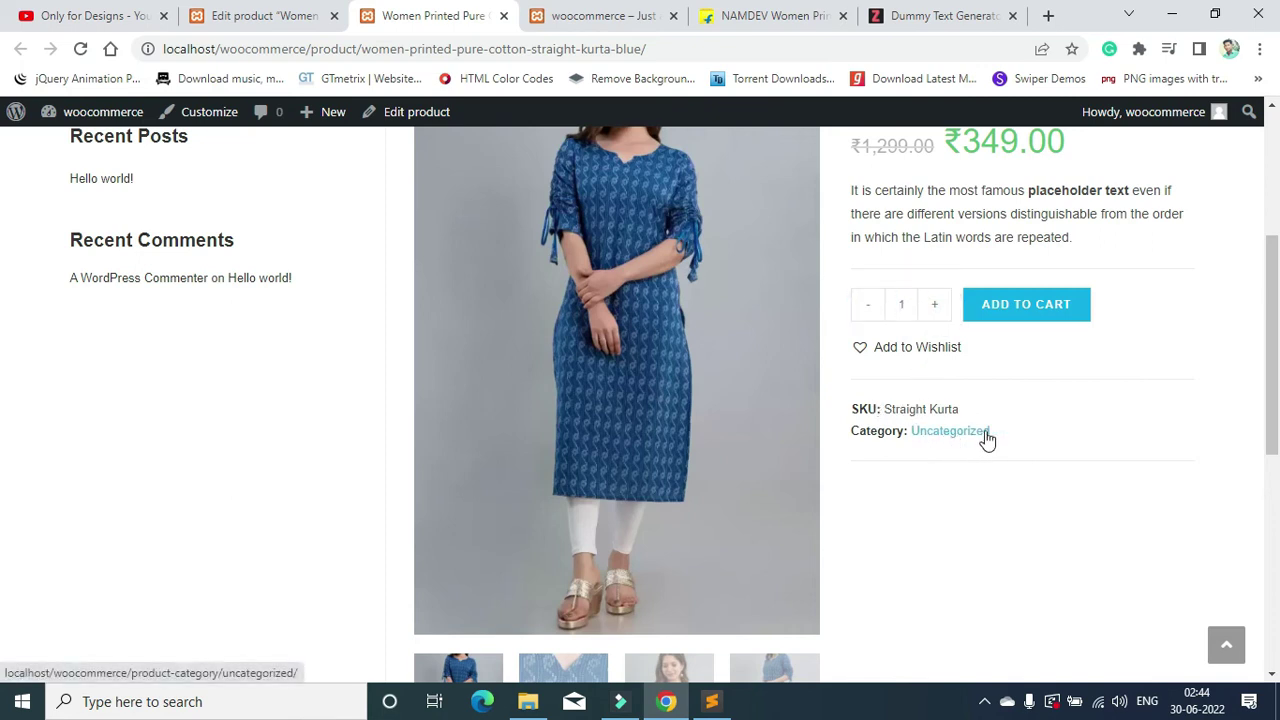
Step: Check the Straight Kurta SKU and show the fabric close-up and side-view gallery images
left_click_drag(968, 408, 866, 455)
scroll(830, 470, "down", 4)
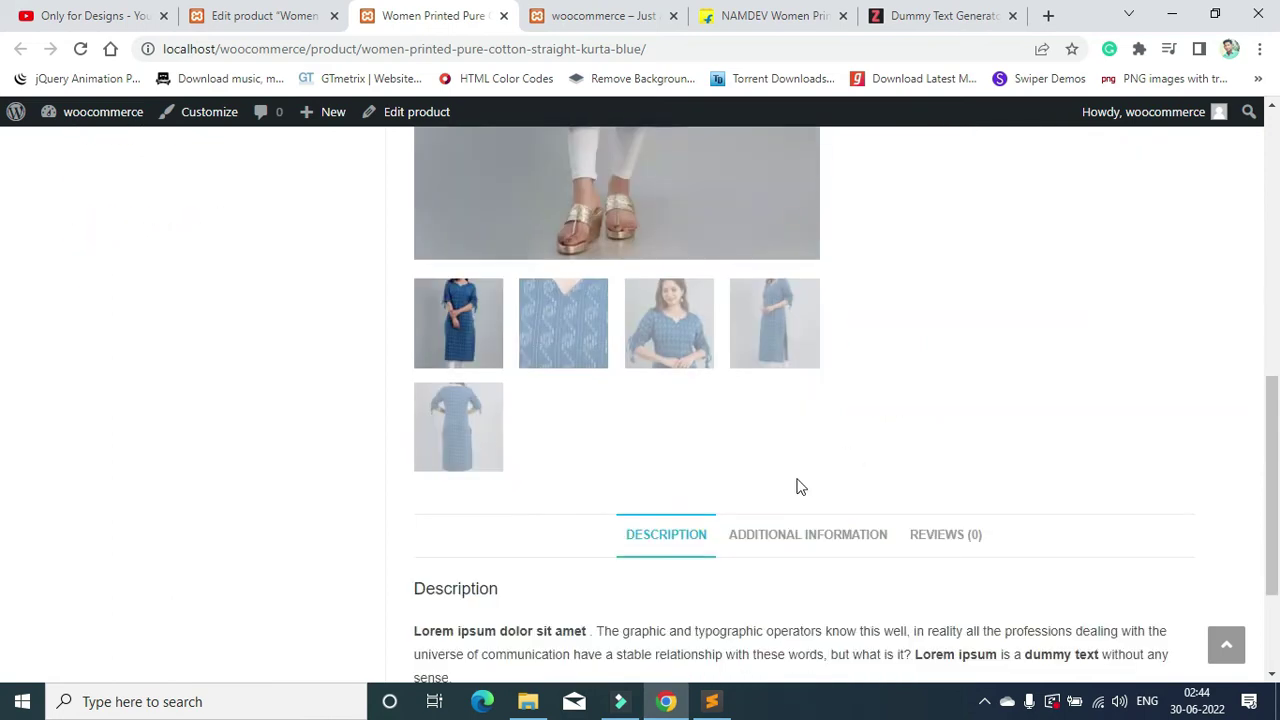
left_click(531, 360)
scroll(723, 563, "up", 3)
left_click(778, 603)
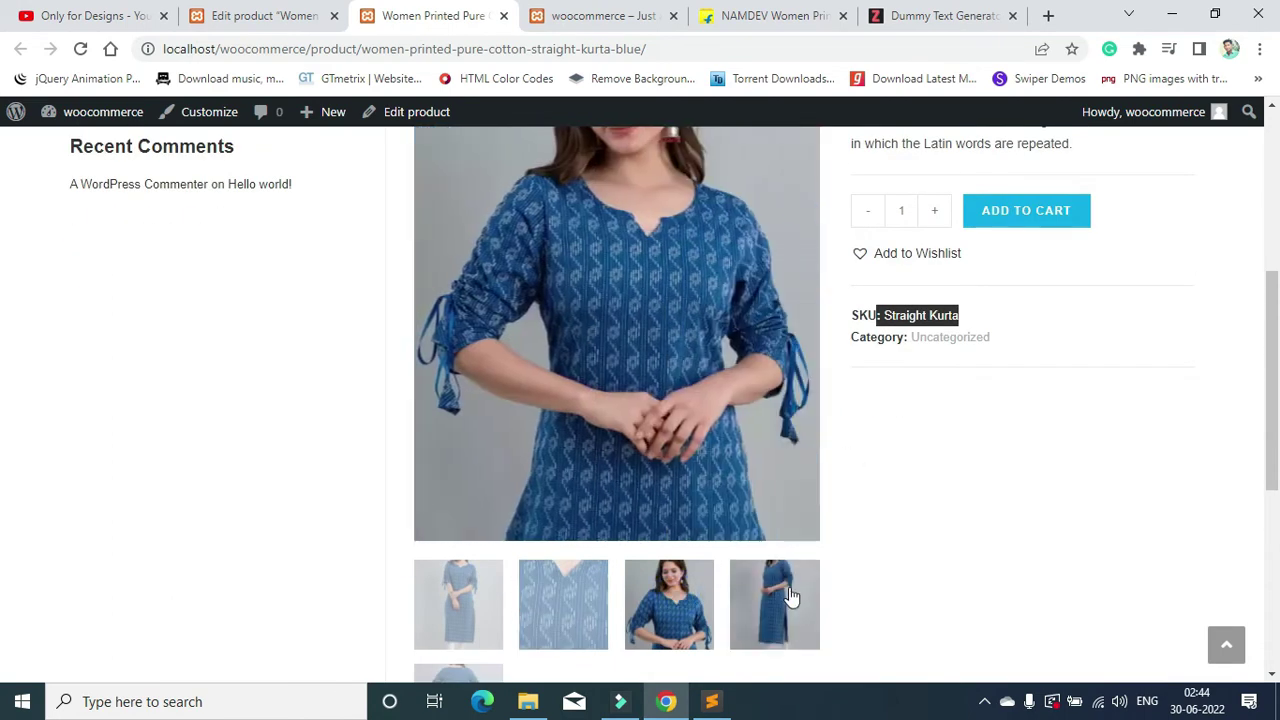
scroll(567, 538, "up", 2)
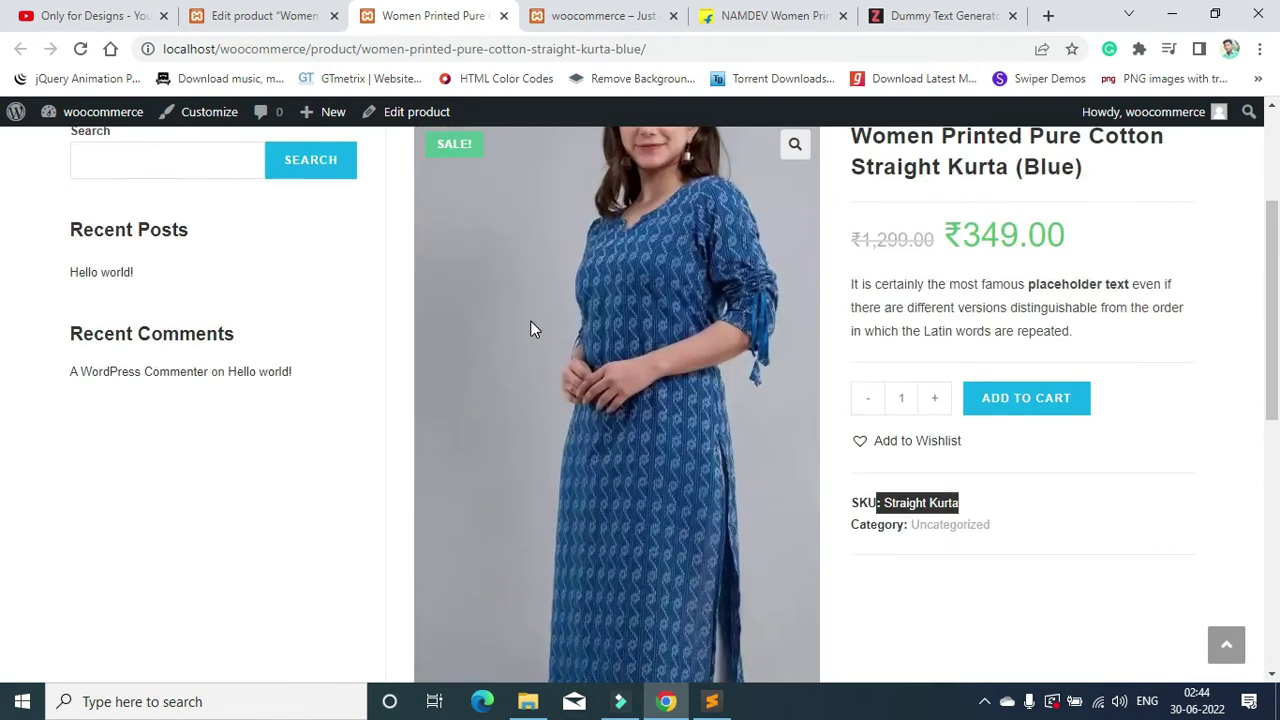
Step: Browse the Description, Additional Information and Reviews tabs to reach the review form
scroll(513, 580, "down", 4)
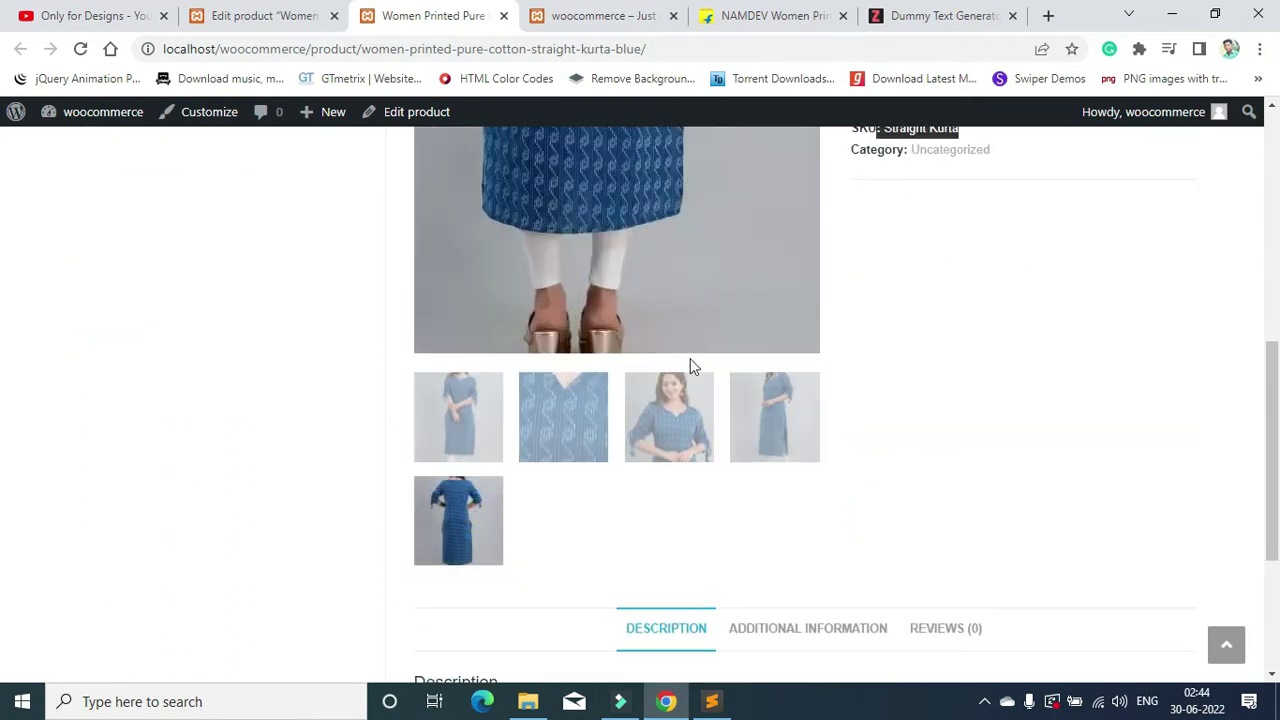
scroll(689, 363, "down", 3)
left_click(690, 350)
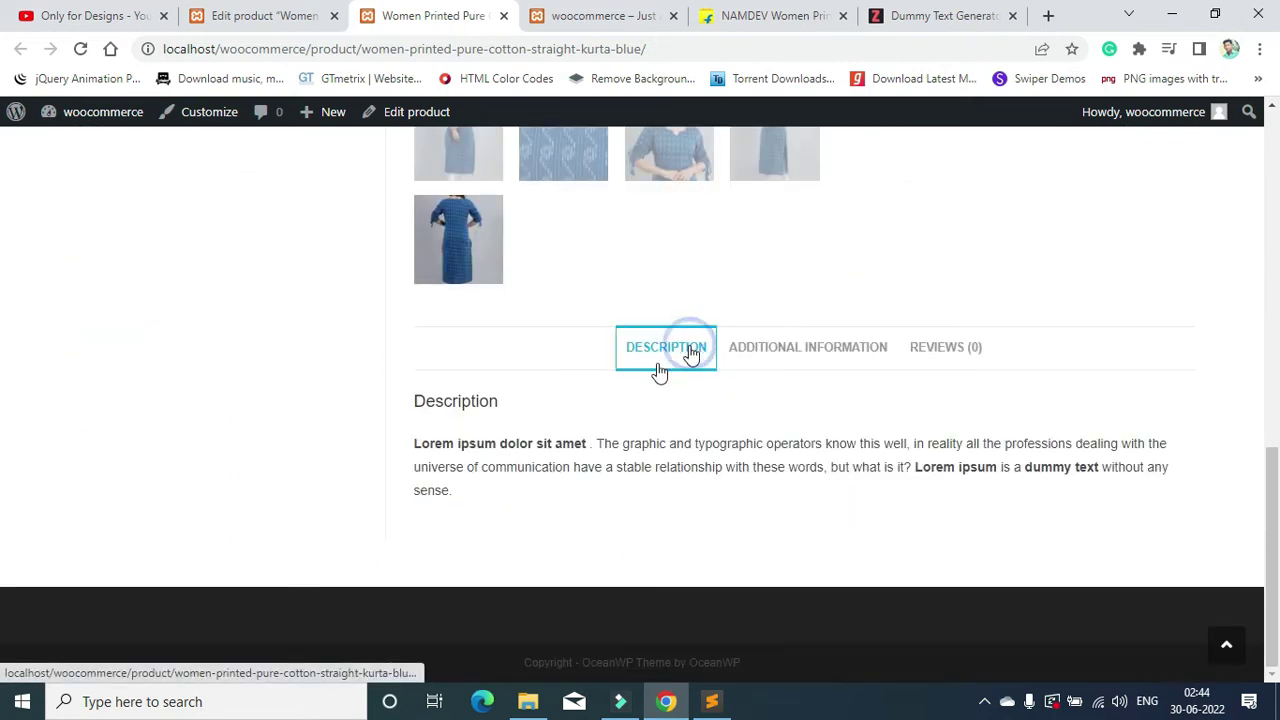
left_click(792, 345)
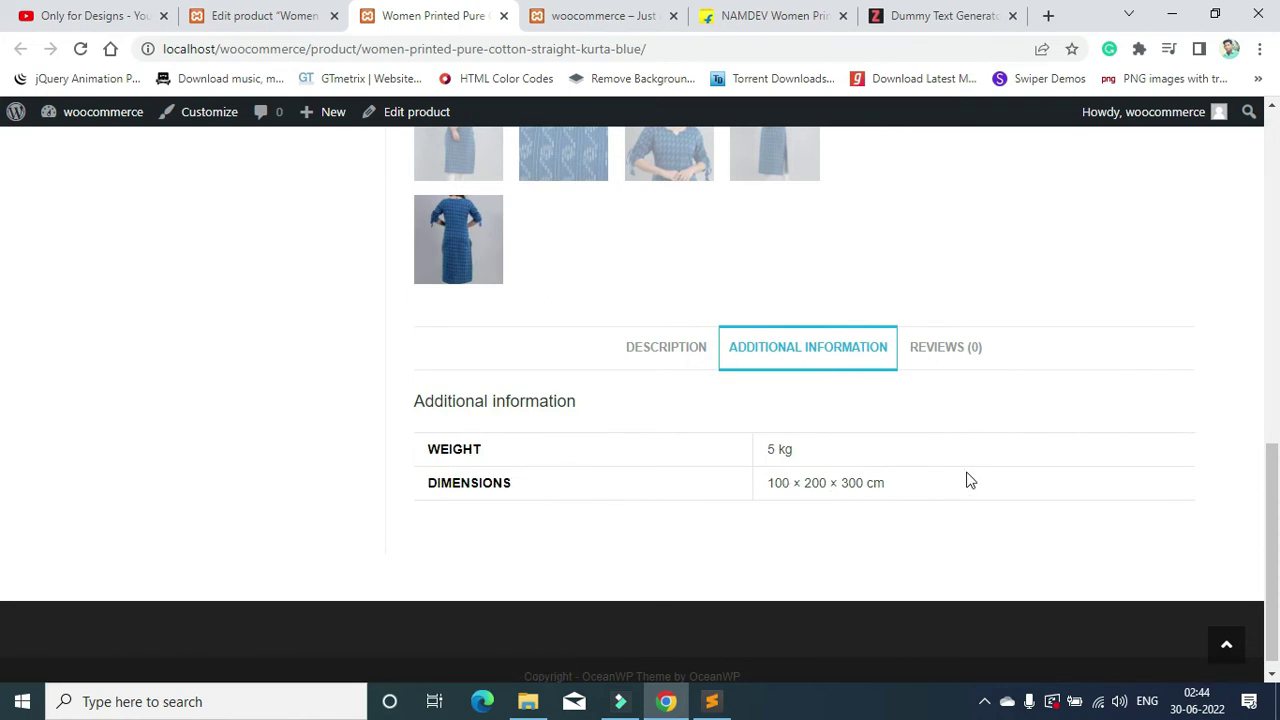
left_click(946, 348)
scroll(367, 386, "down", 2)
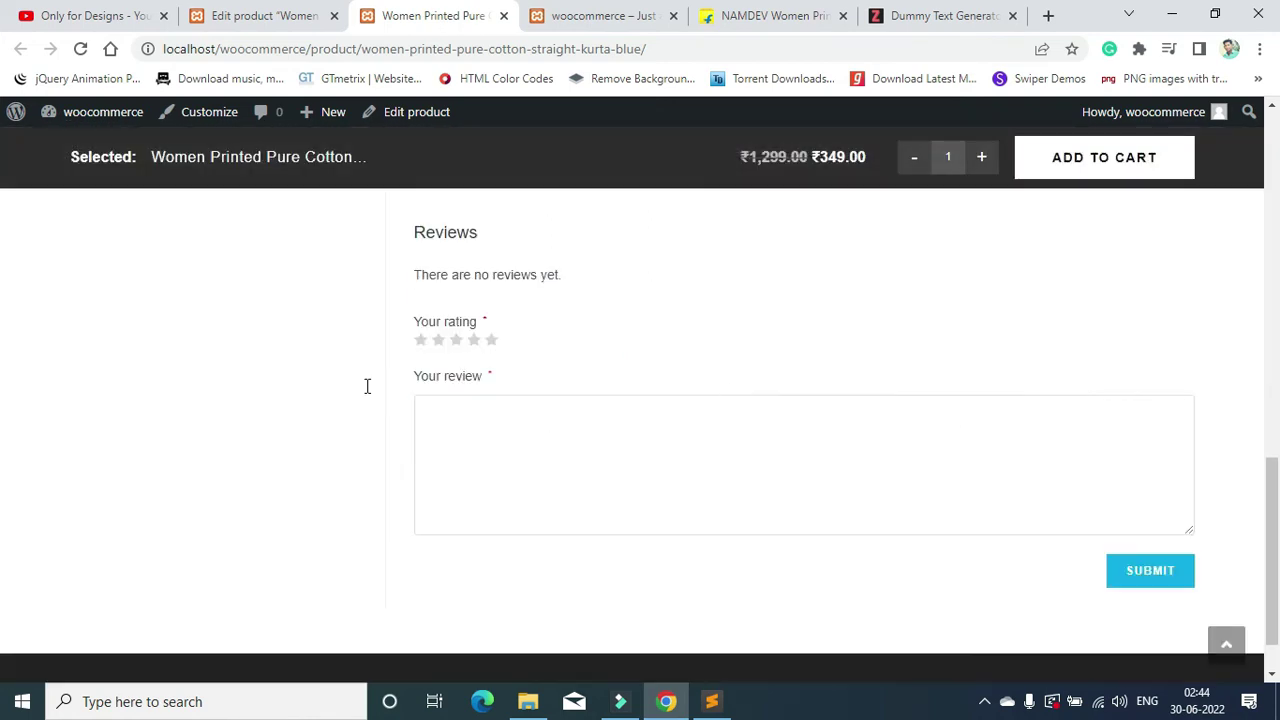
Step: Rate the kurta five stars, enter 'Very good' as the review, and submit it
left_click(491, 341)
left_click(490, 455)
type("Vew")
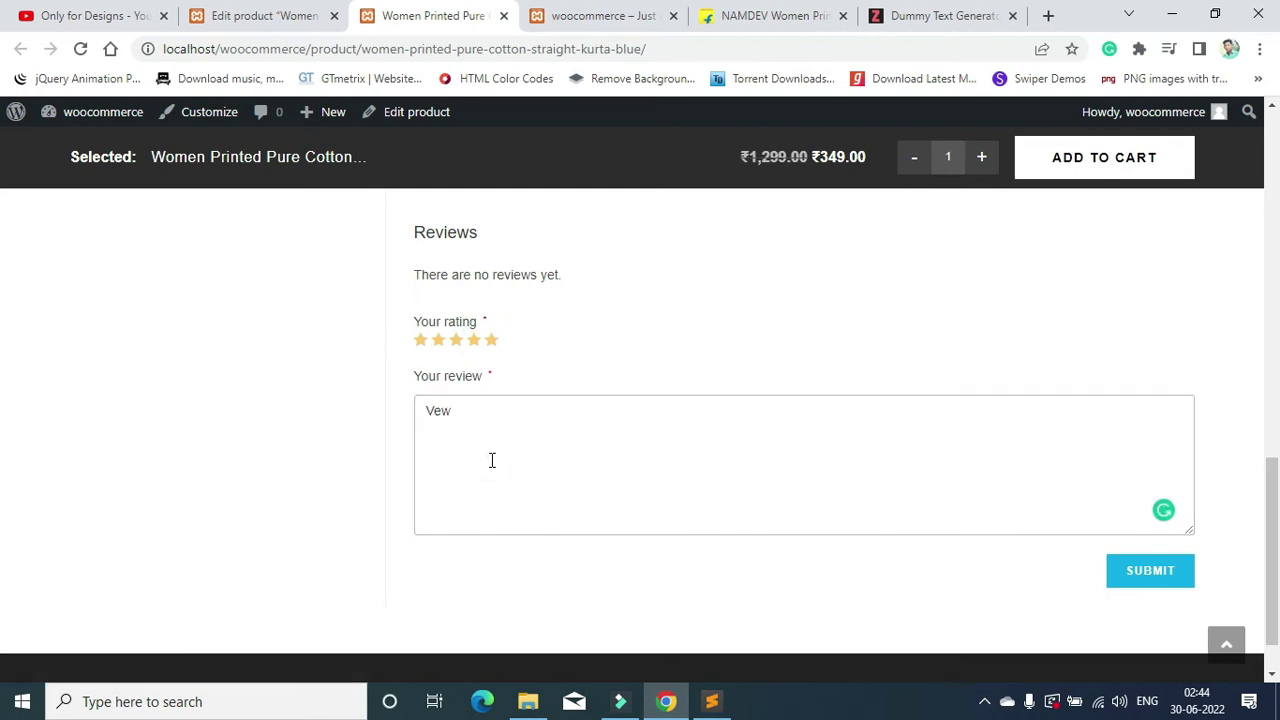
type("ry good")
left_click(1146, 578)
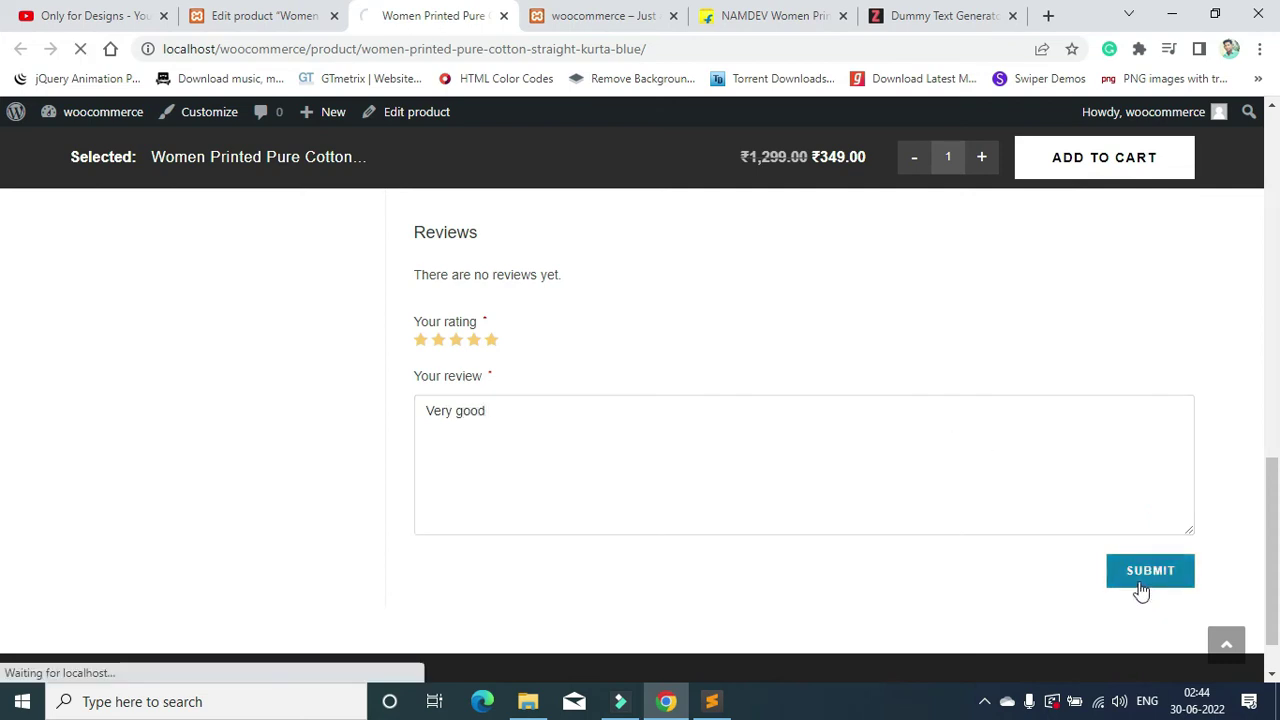
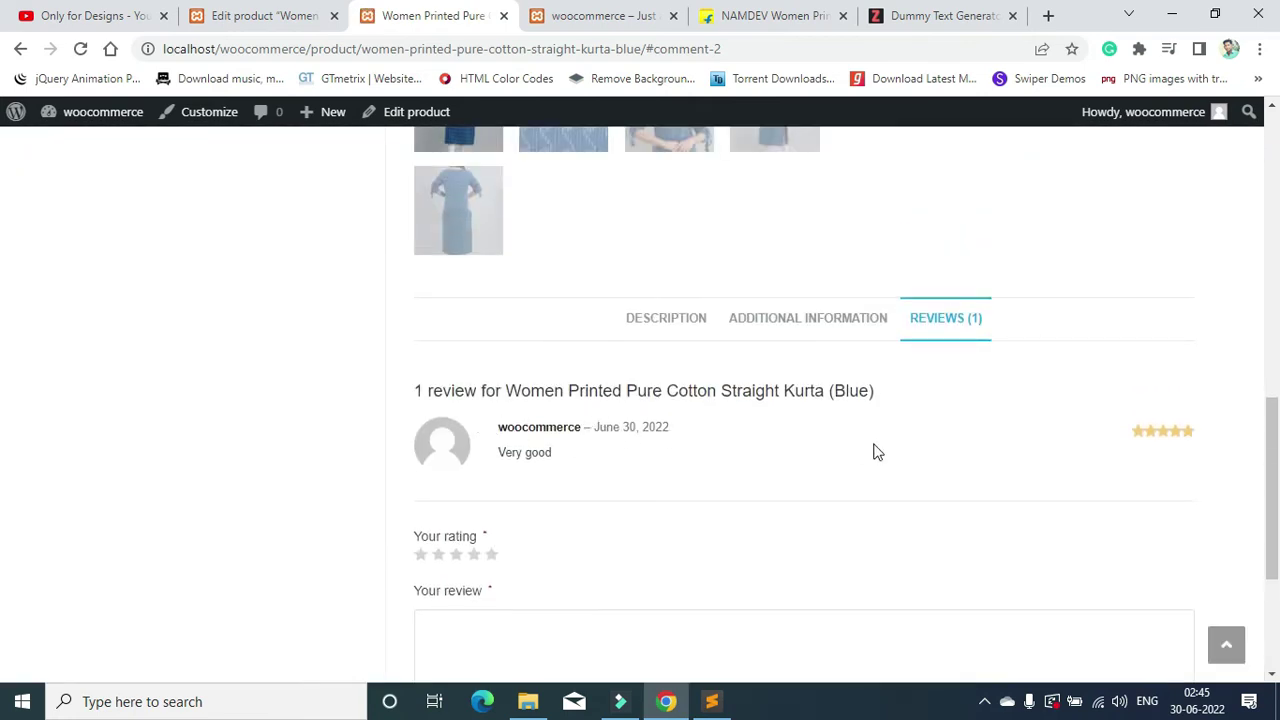
Step: Look over the Blue Women Printed Pure Cotton Straight Kurta page and add one to the cart
scroll(873, 452, "up", 9)
scroll(886, 417, "down", 2)
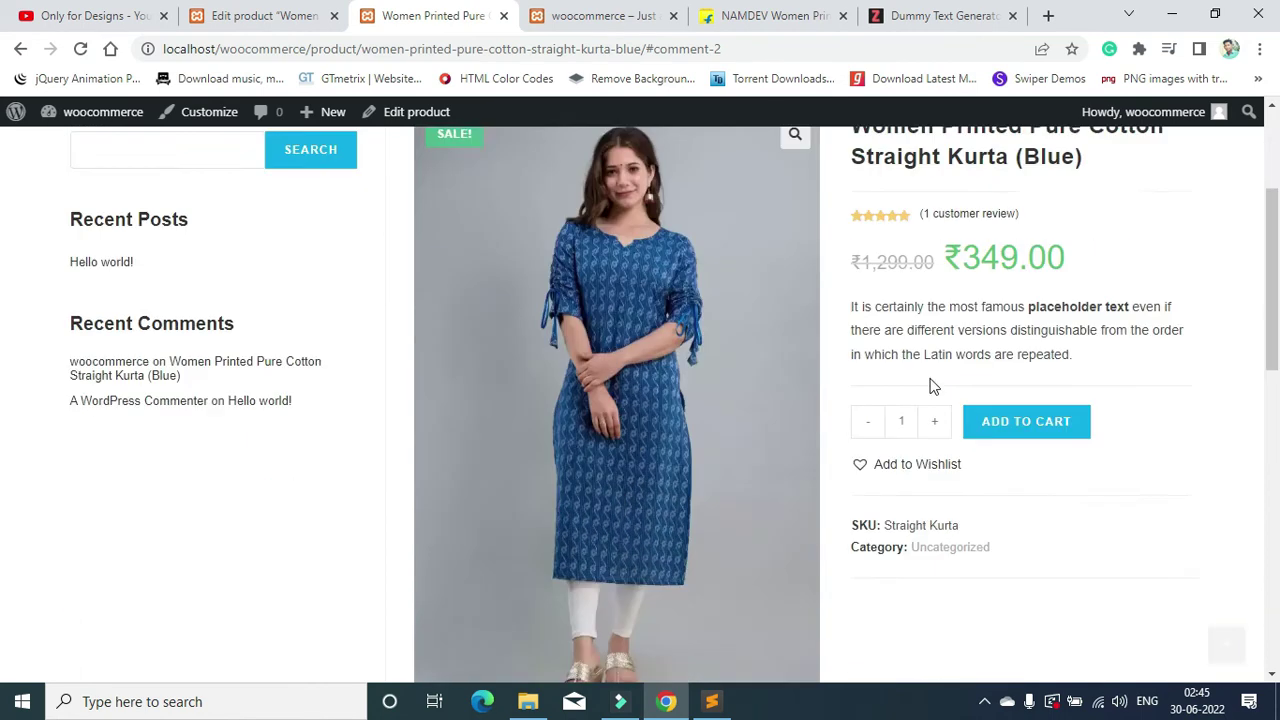
scroll(927, 384, "down", 3)
scroll(830, 378, "up", 5)
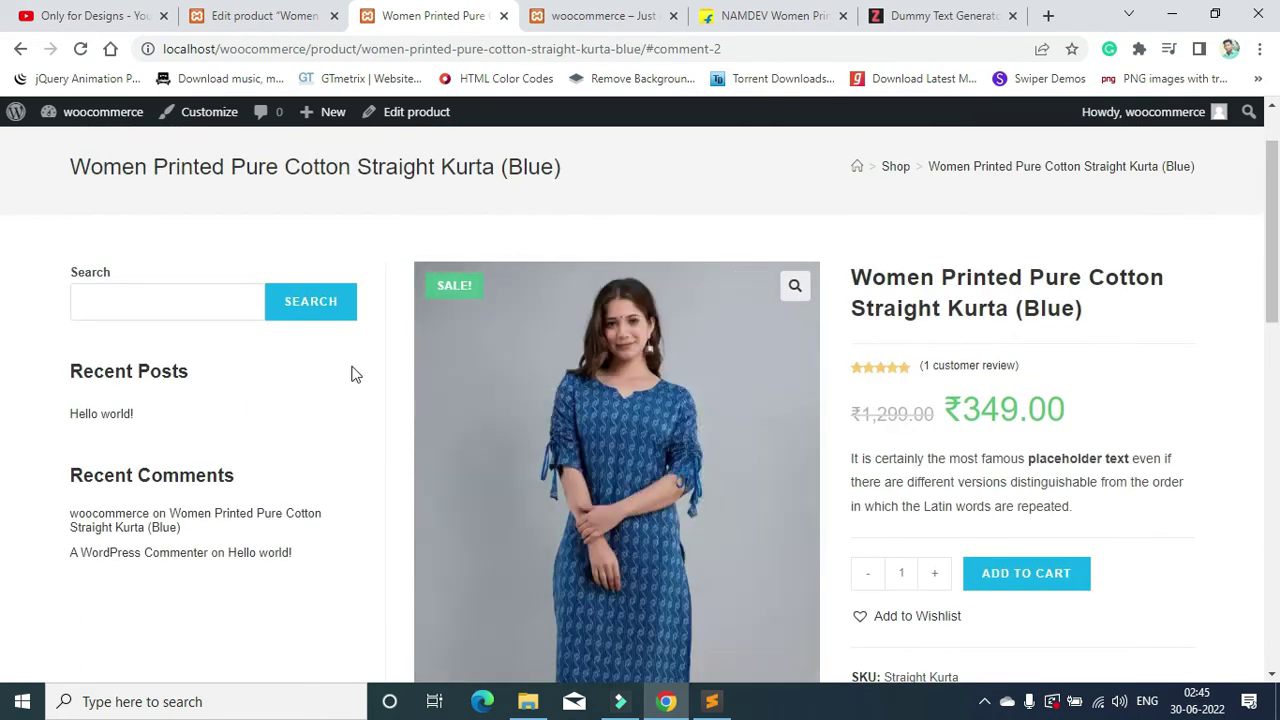
scroll(351, 374, "down", 3)
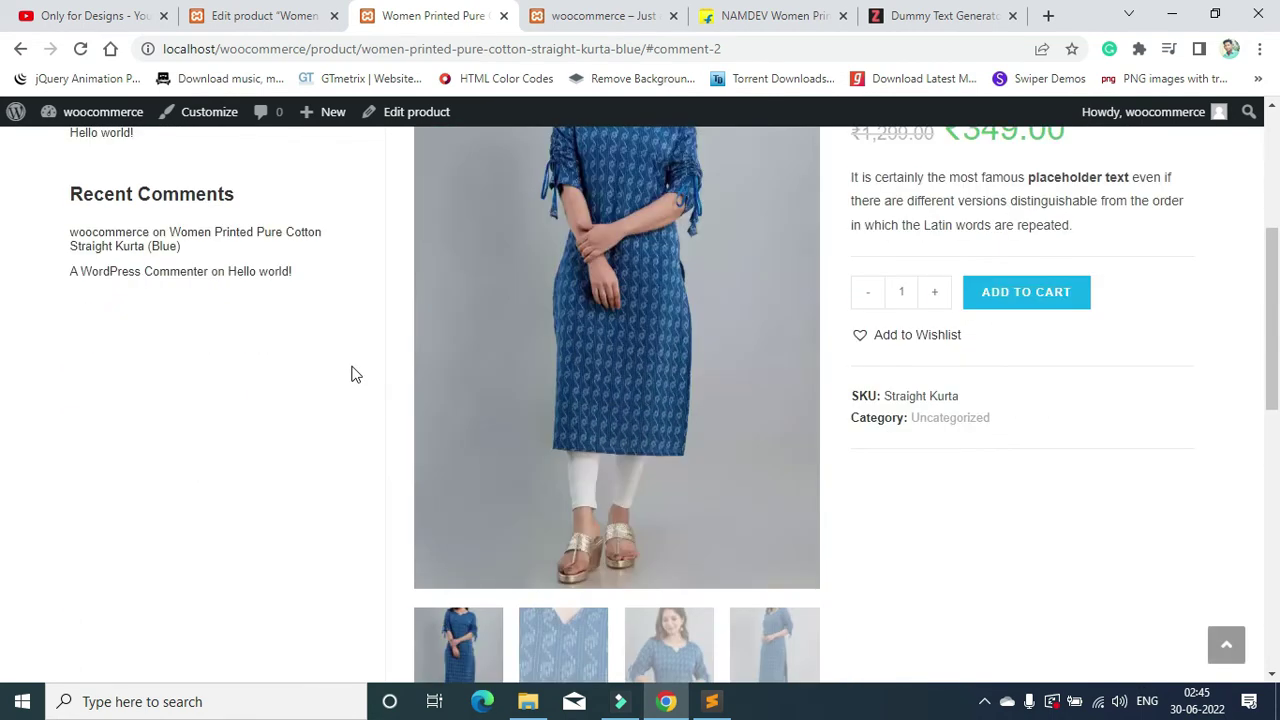
scroll(249, 360, "down", 3)
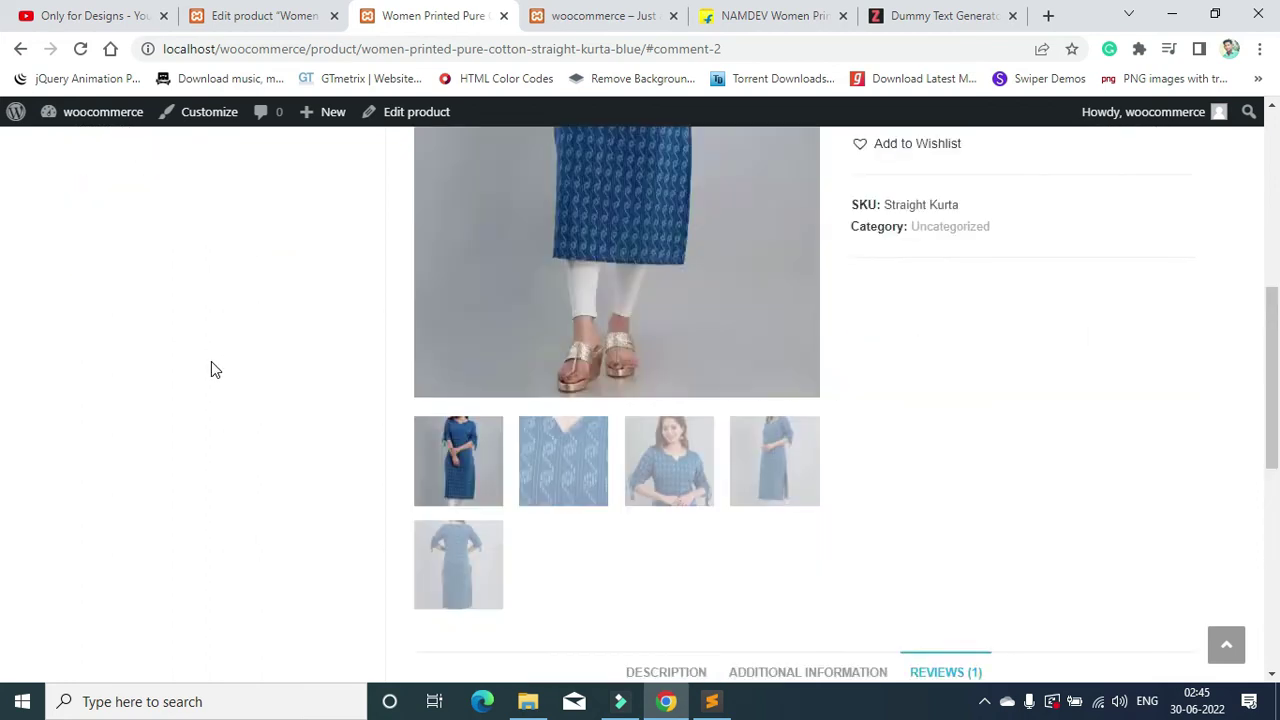
scroll(211, 361, "up", 6)
scroll(985, 330, "down", 4)
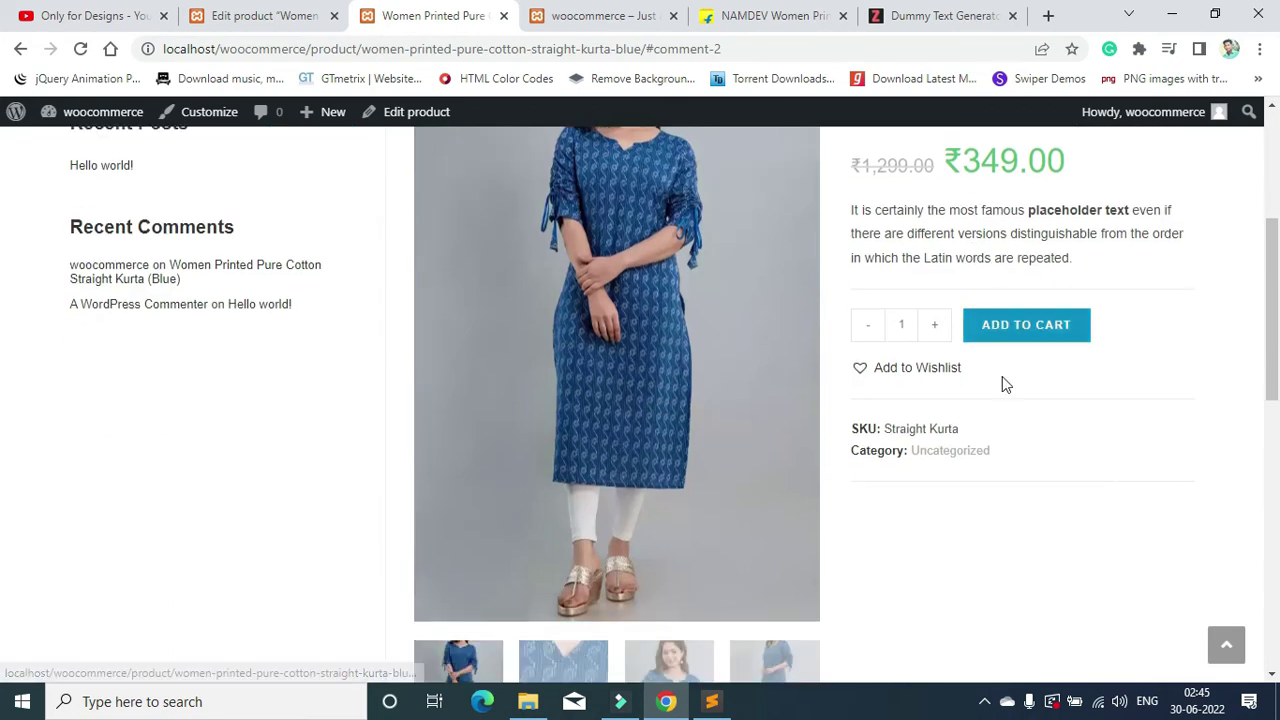
scroll(1034, 403, "up", 1)
left_click(1057, 392)
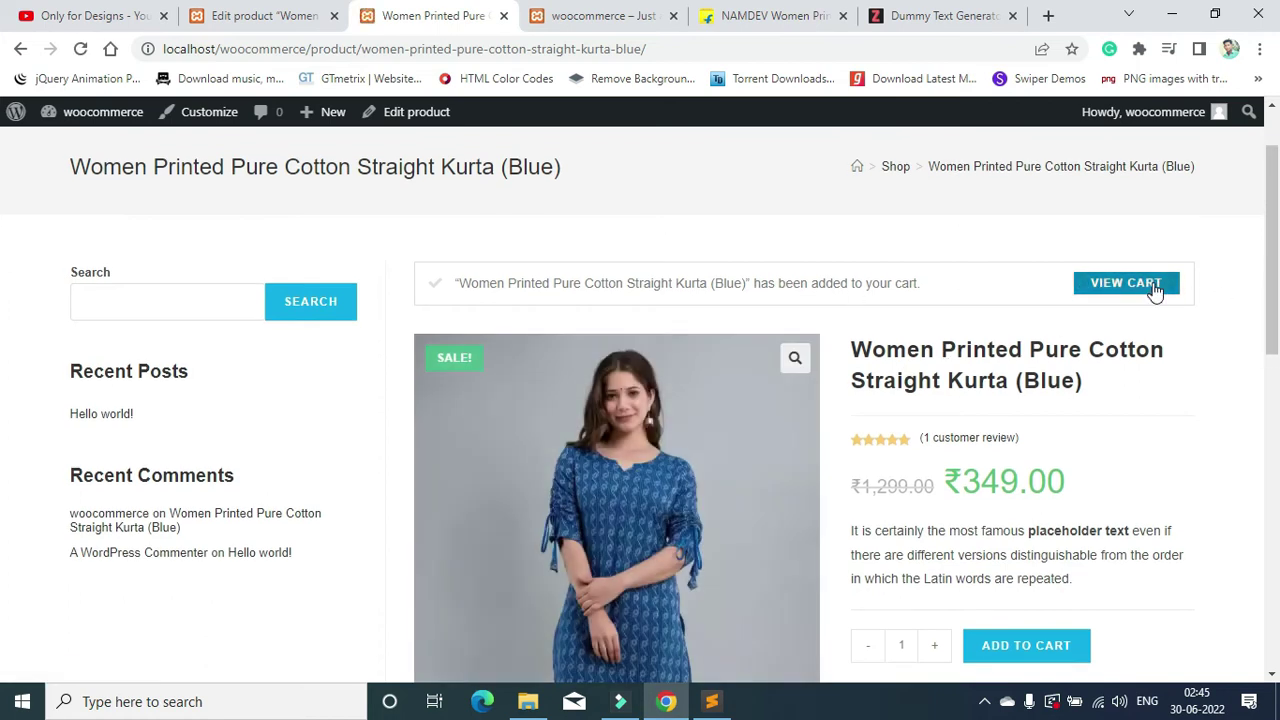
Step: Open the cart and check the kurta's ₹349.00 line subtotal
left_click(1155, 286)
scroll(885, 345, "down", 2)
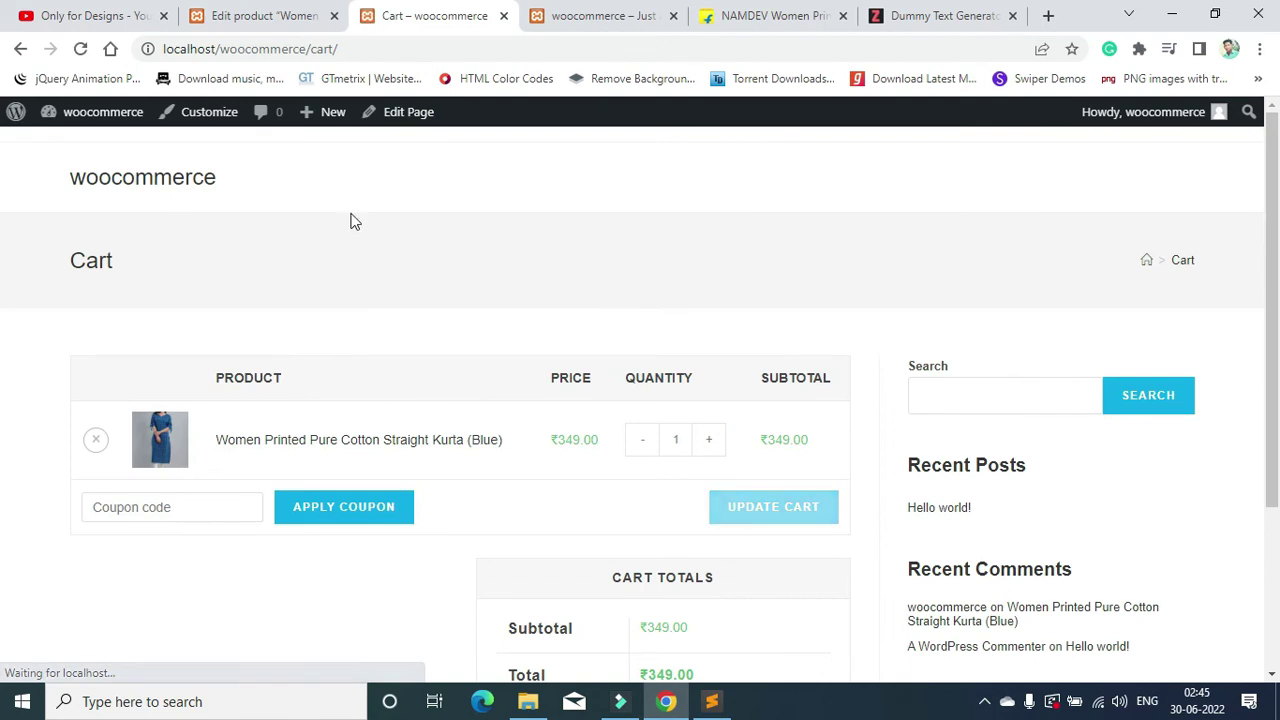
scroll(620, 310, "down", 2)
scroll(400, 370, "up", 1)
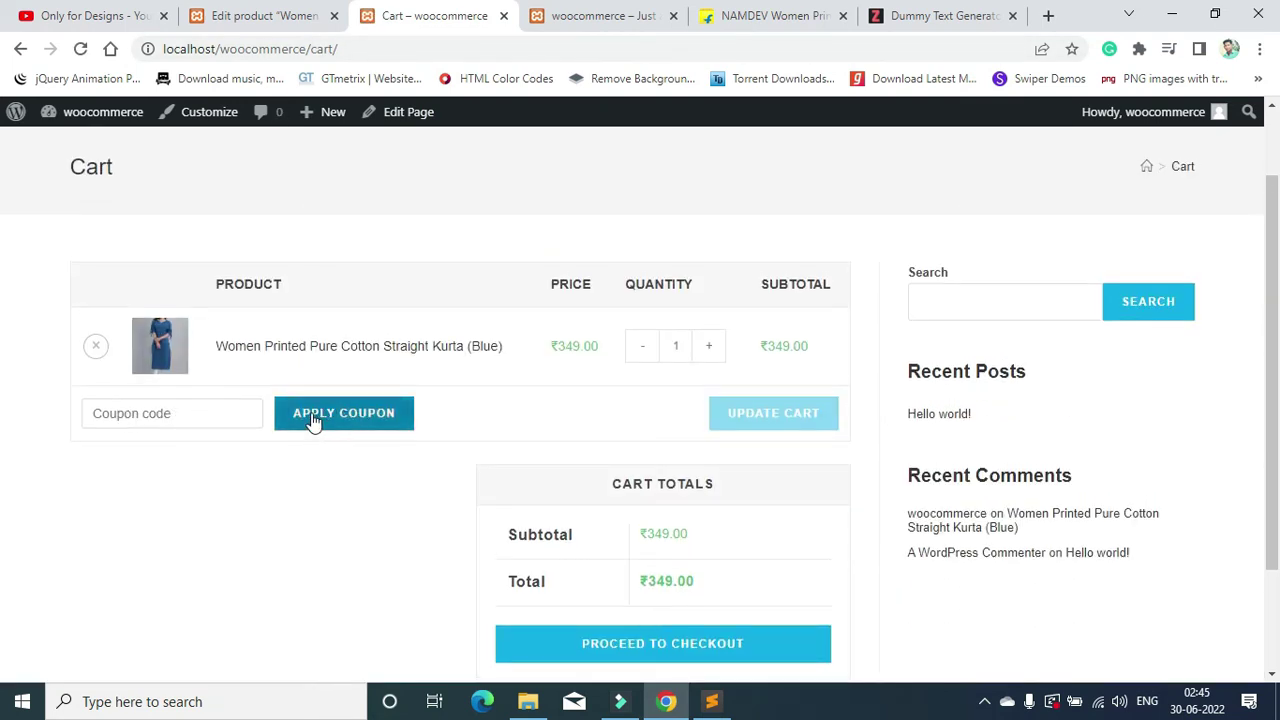
double_click(794, 345)
Step: Raise the kurta quantity to 2 and update the cart to a ₹698.00 total
left_click(708, 348)
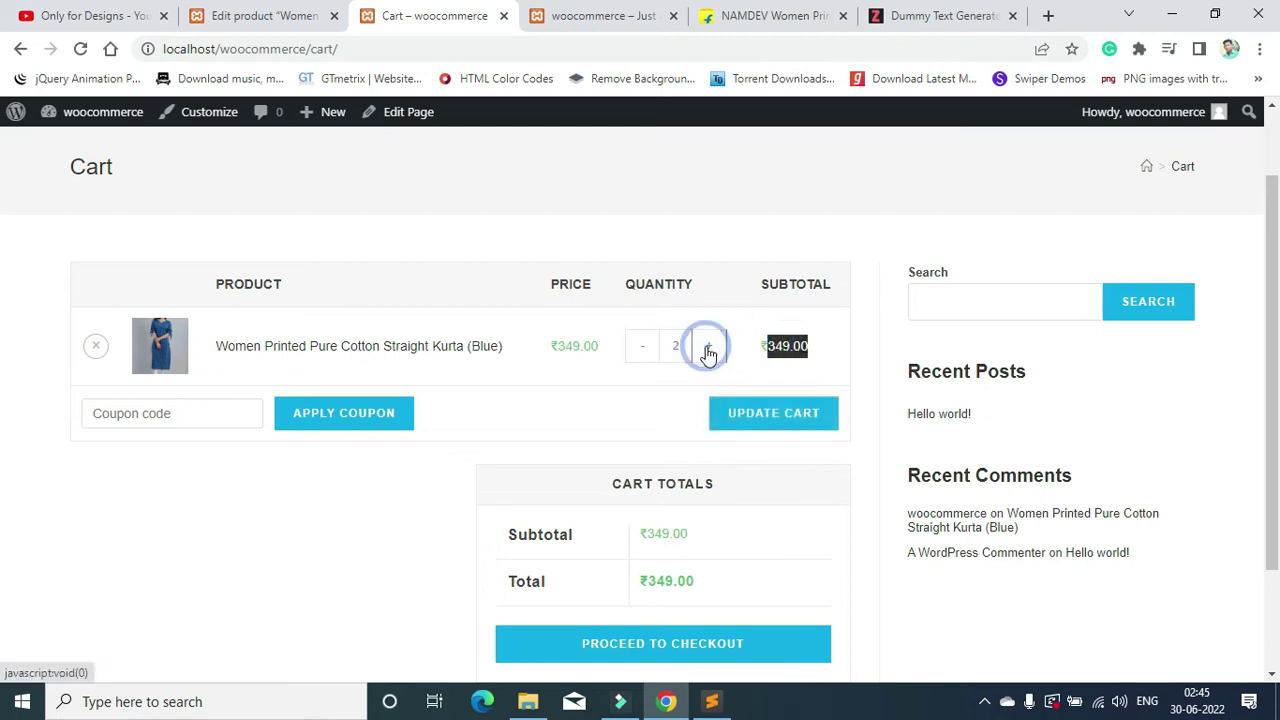
left_click(667, 426)
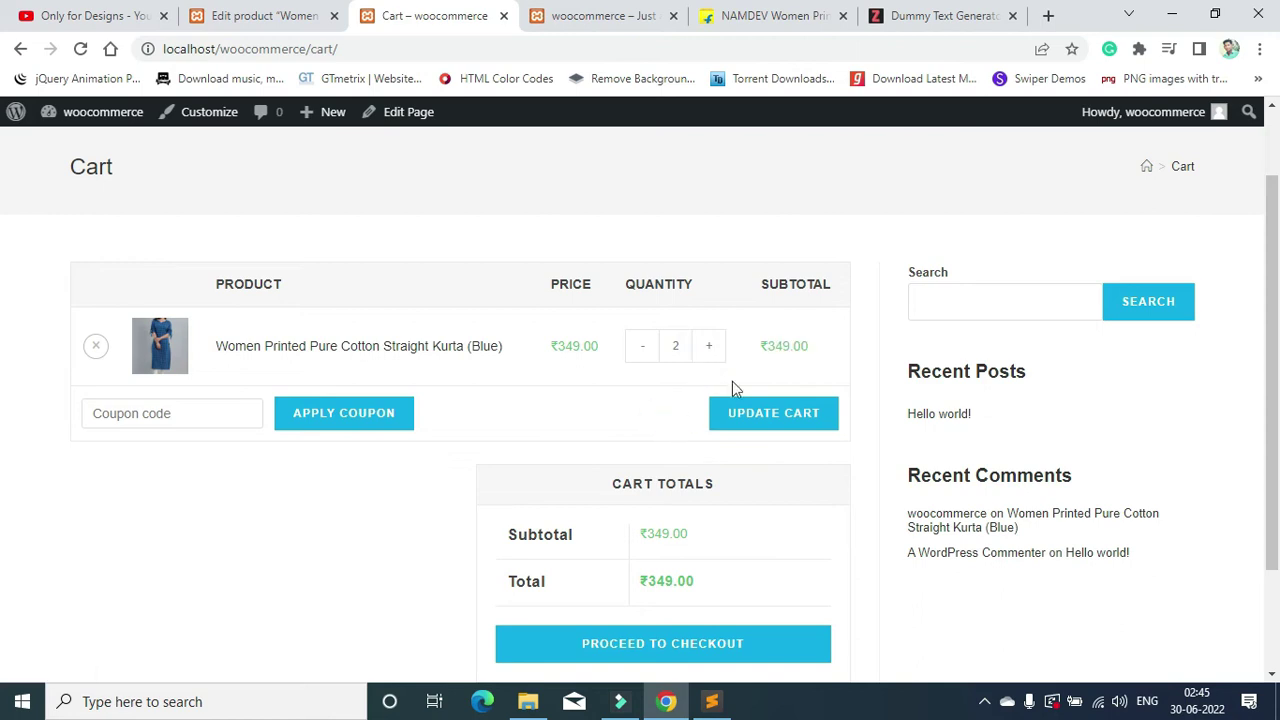
left_click(733, 412)
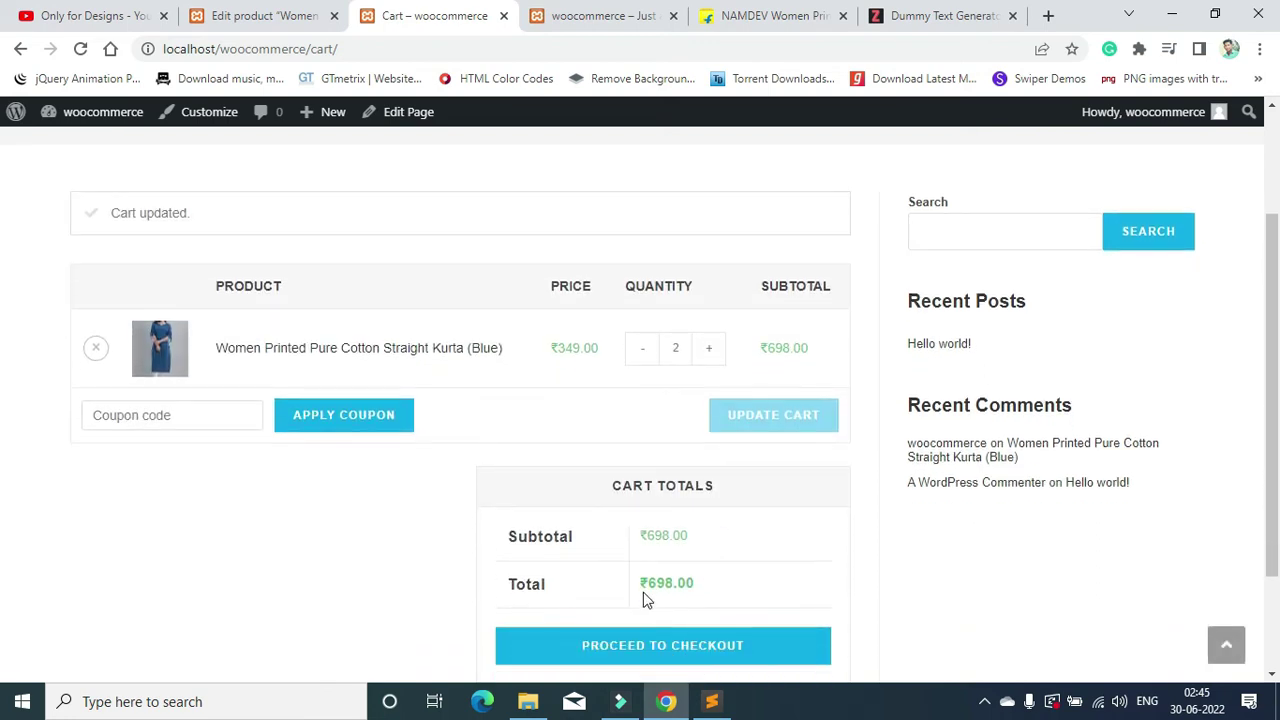
left_click_drag(766, 347, 818, 348)
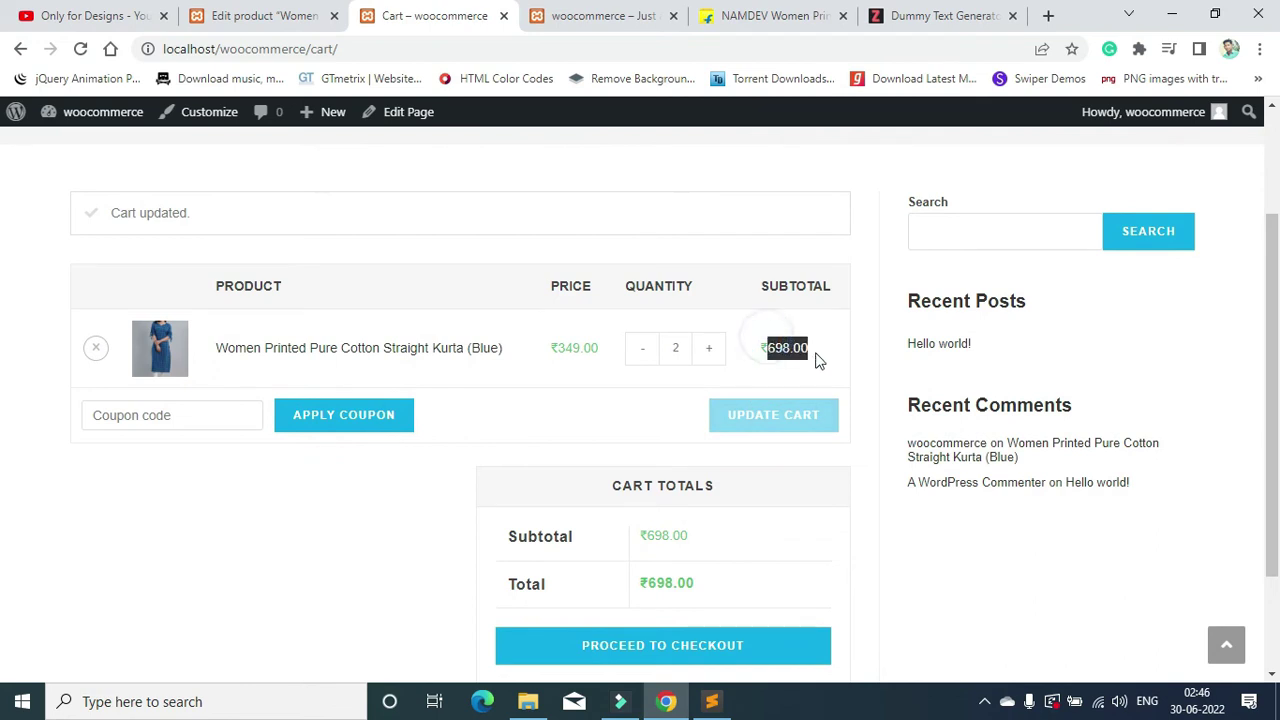
scroll(817, 437, "down", 2)
double_click(506, 395)
left_click(953, 451)
scroll(763, 450, "up", 2)
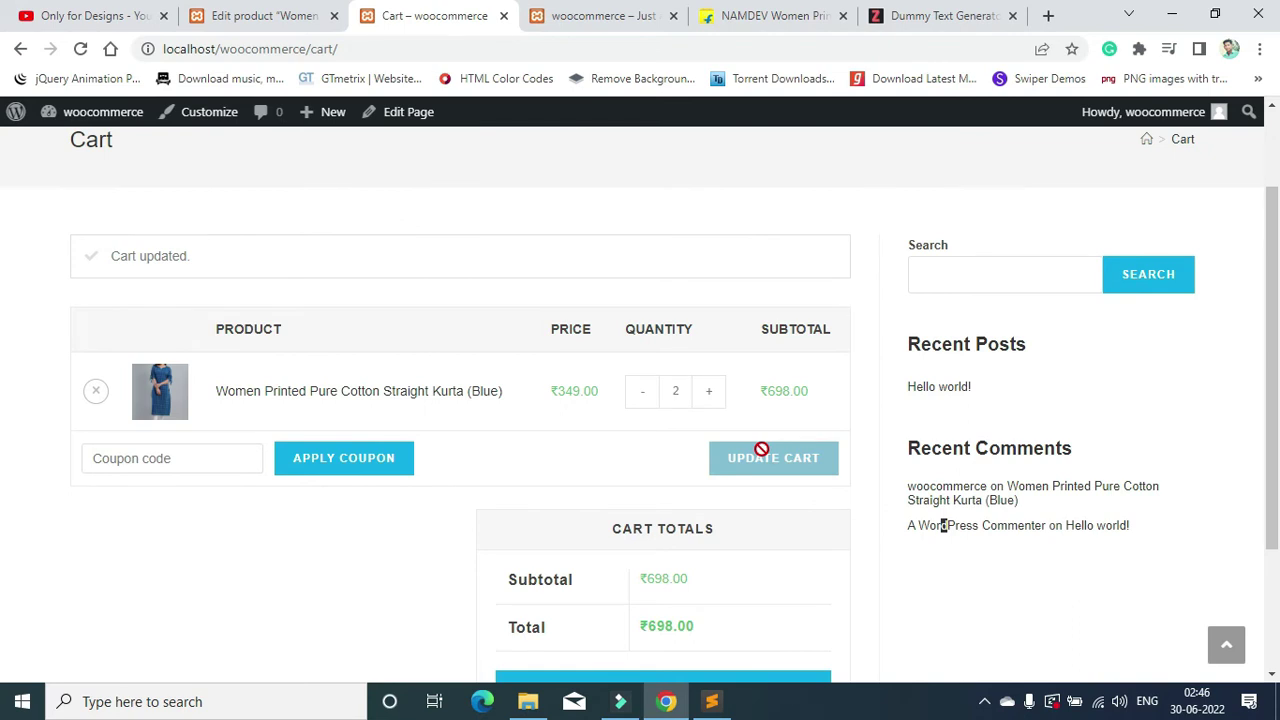
scroll(761, 450, "down", 1)
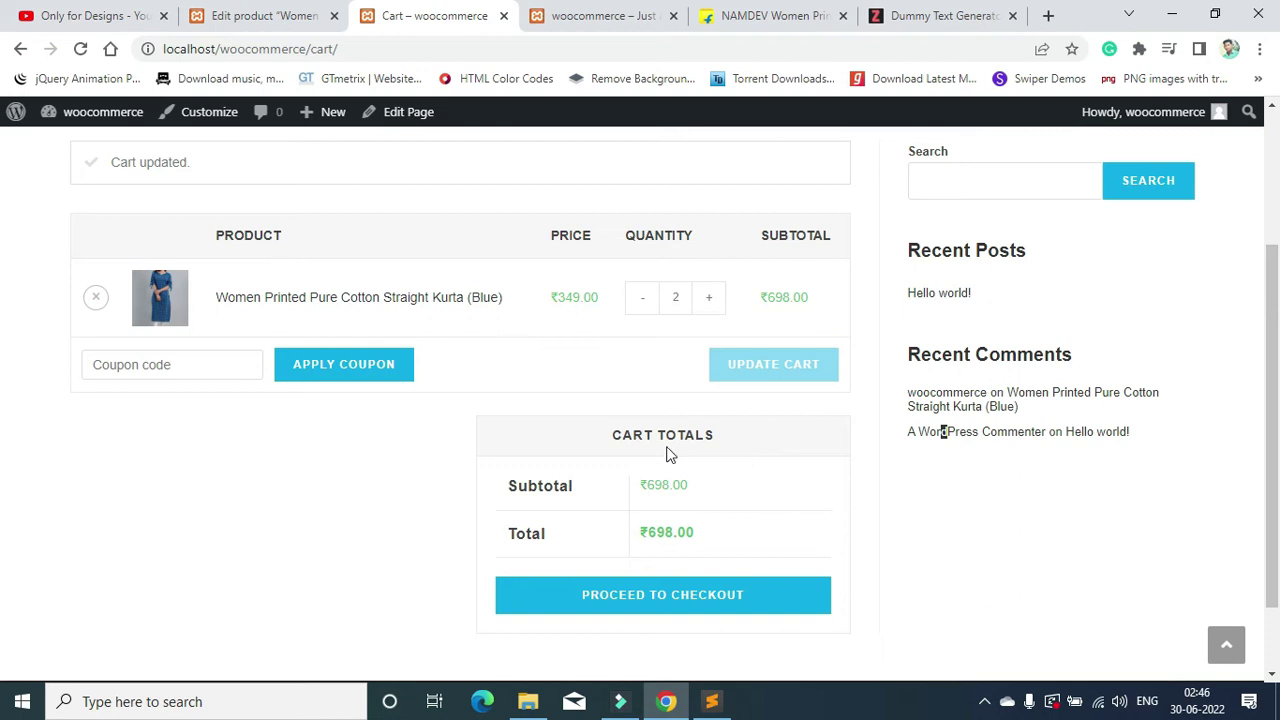
scroll(670, 455, "down", 1)
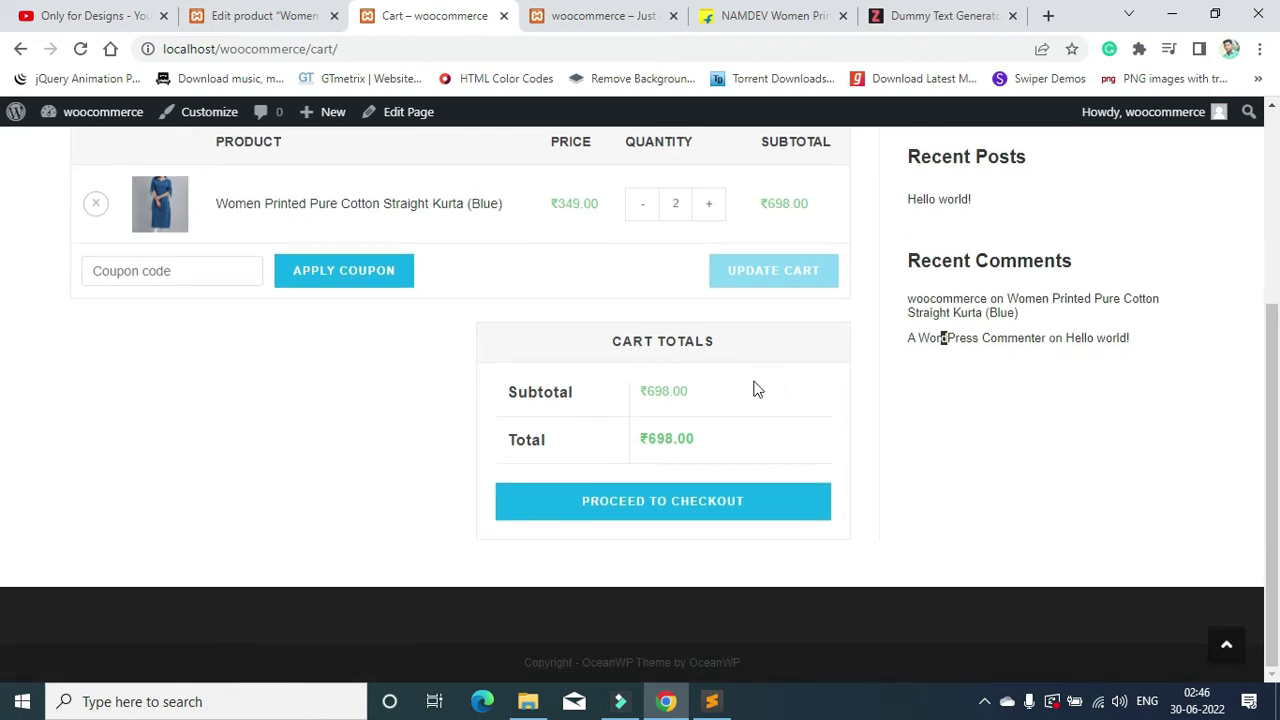
Step: Proceed to checkout and review the empty billing form and ₹698.00 order summary
left_click(666, 504)
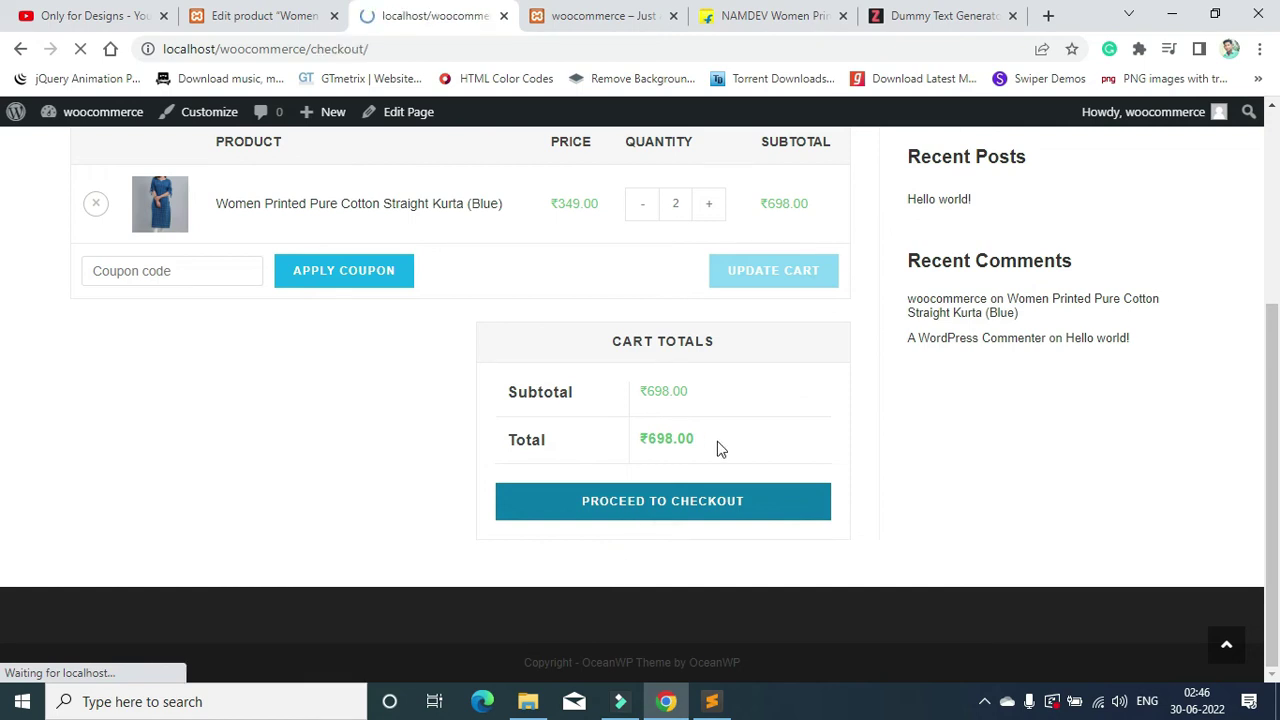
scroll(773, 350, "down", 3)
scroll(717, 434, "up", 3)
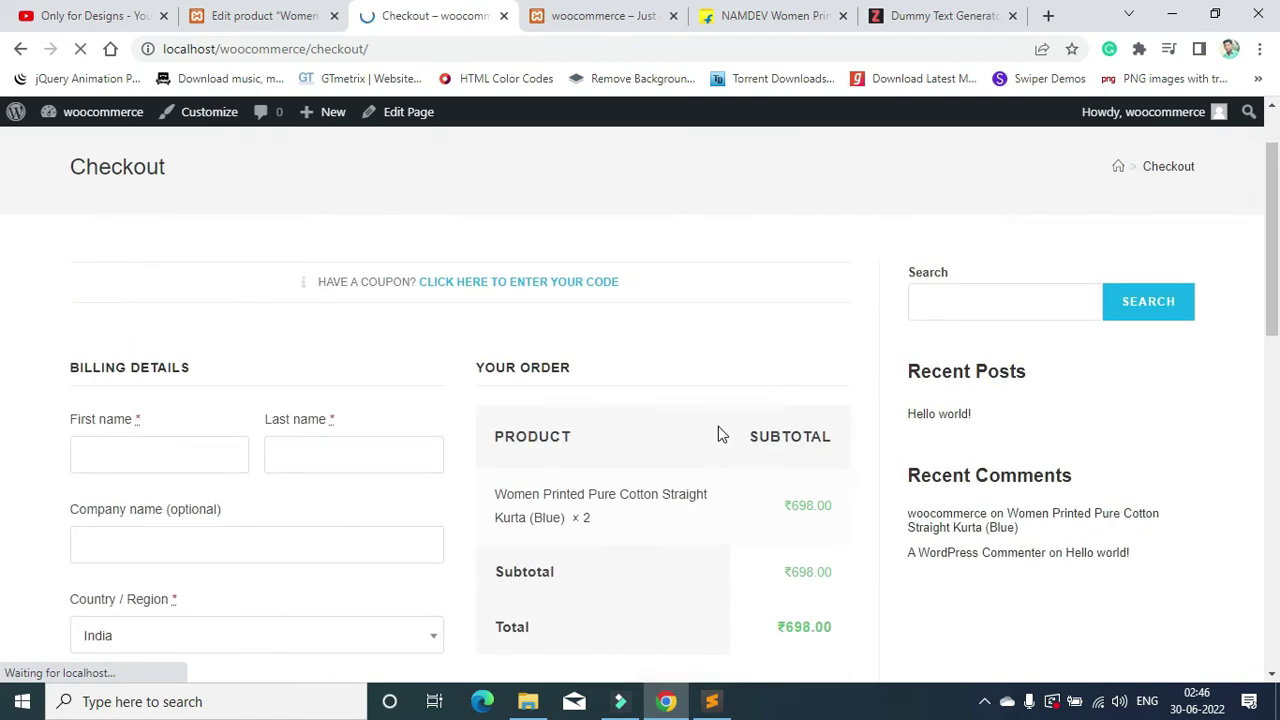
scroll(717, 434, "down", 2)
scroll(510, 423, "up", 1)
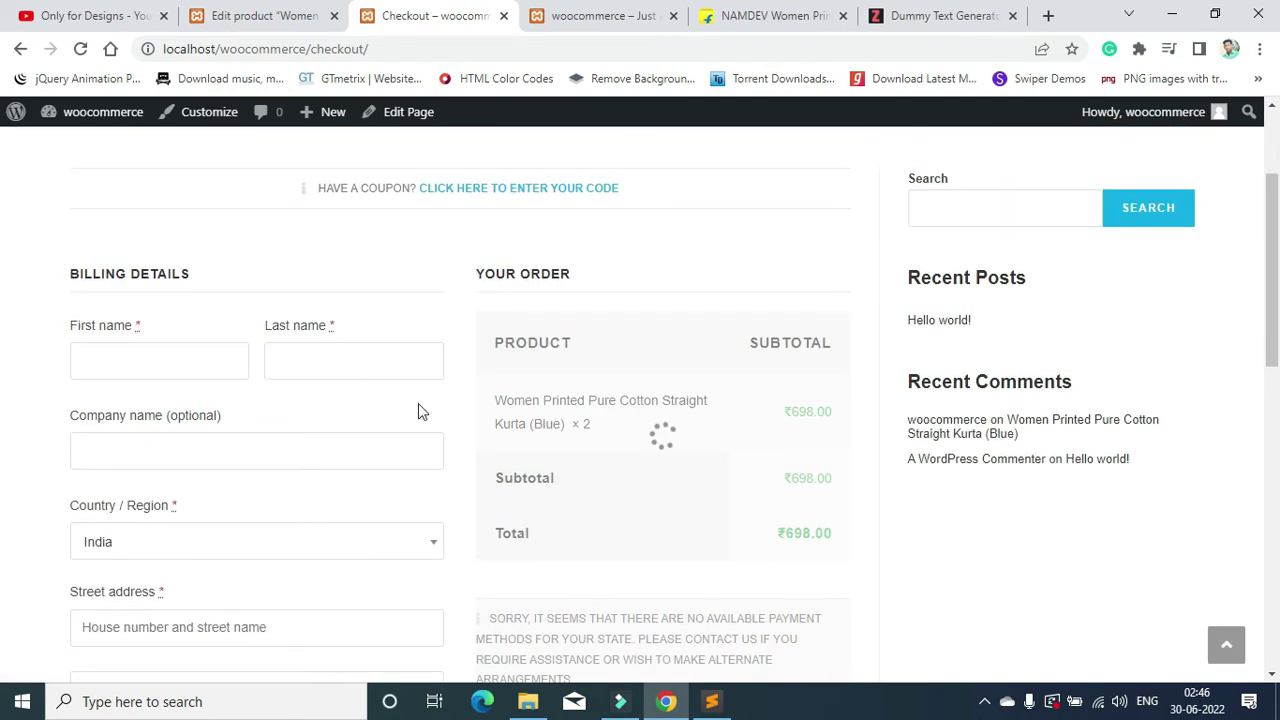
scroll(190, 295, "down", 5)
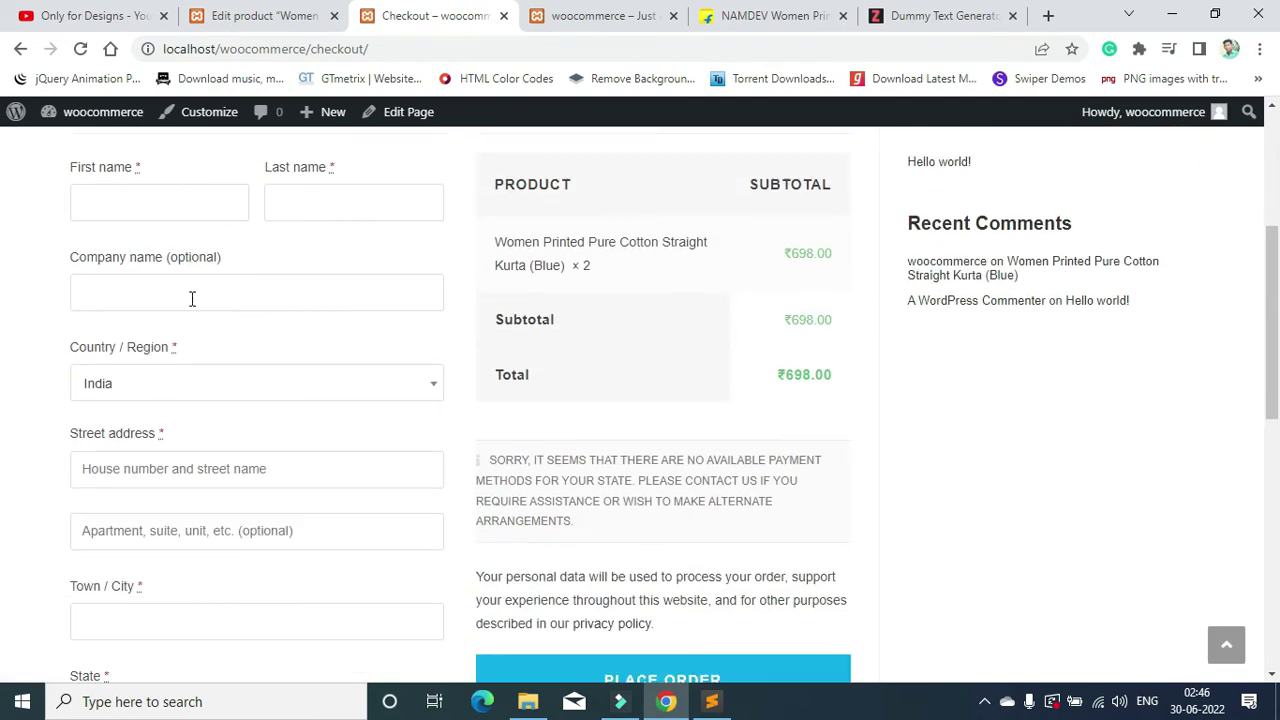
scroll(210, 566, "down", 4)
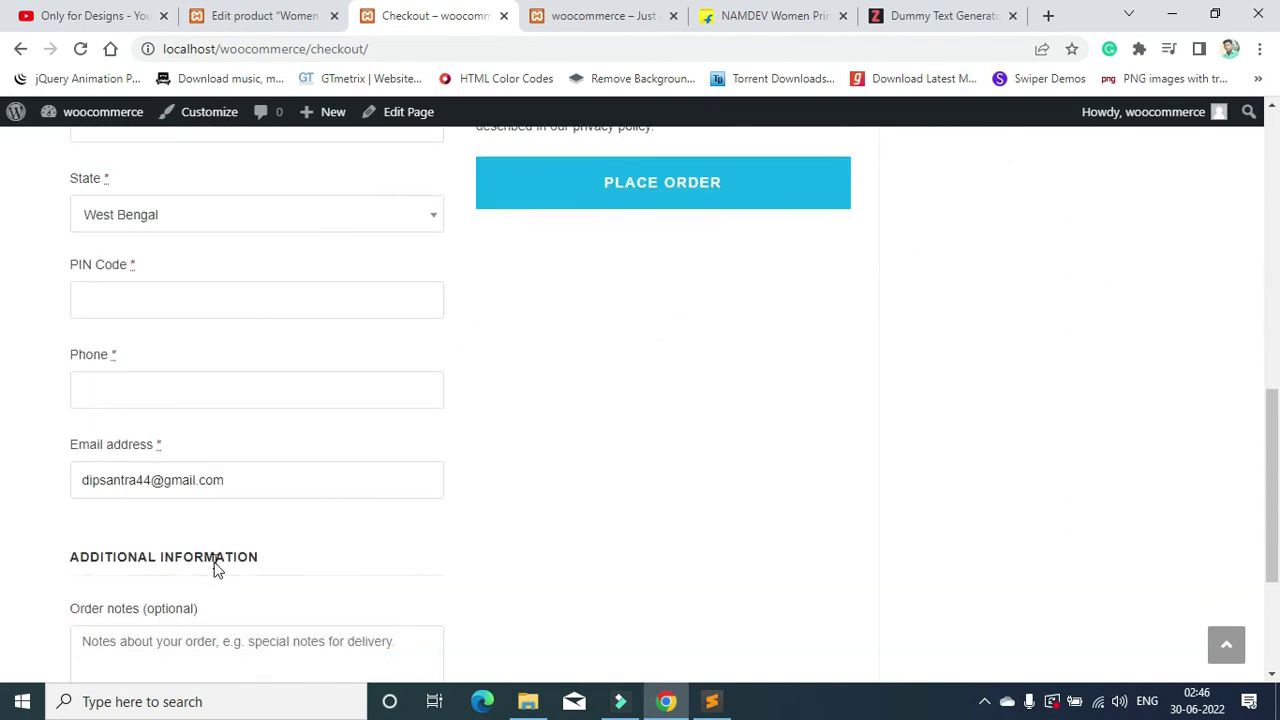
scroll(214, 557, "up", 7)
scroll(224, 541, "up", 2)
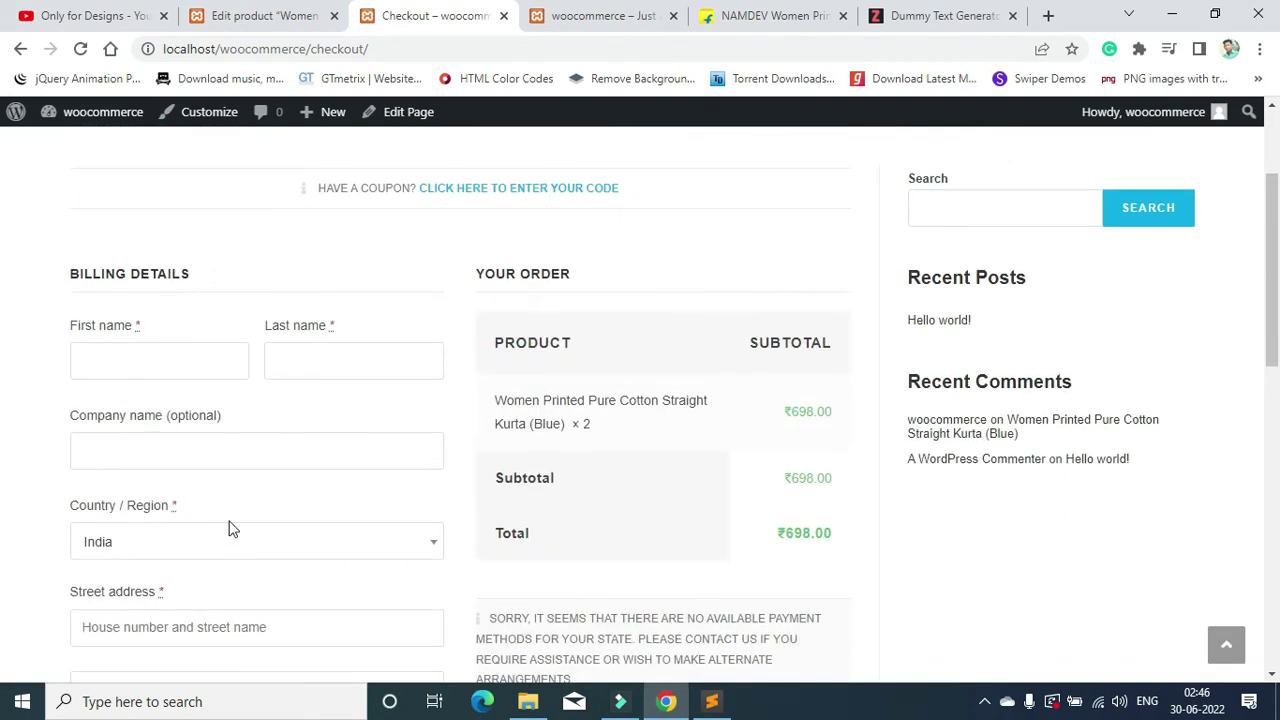
scroll(290, 510, "up", 1)
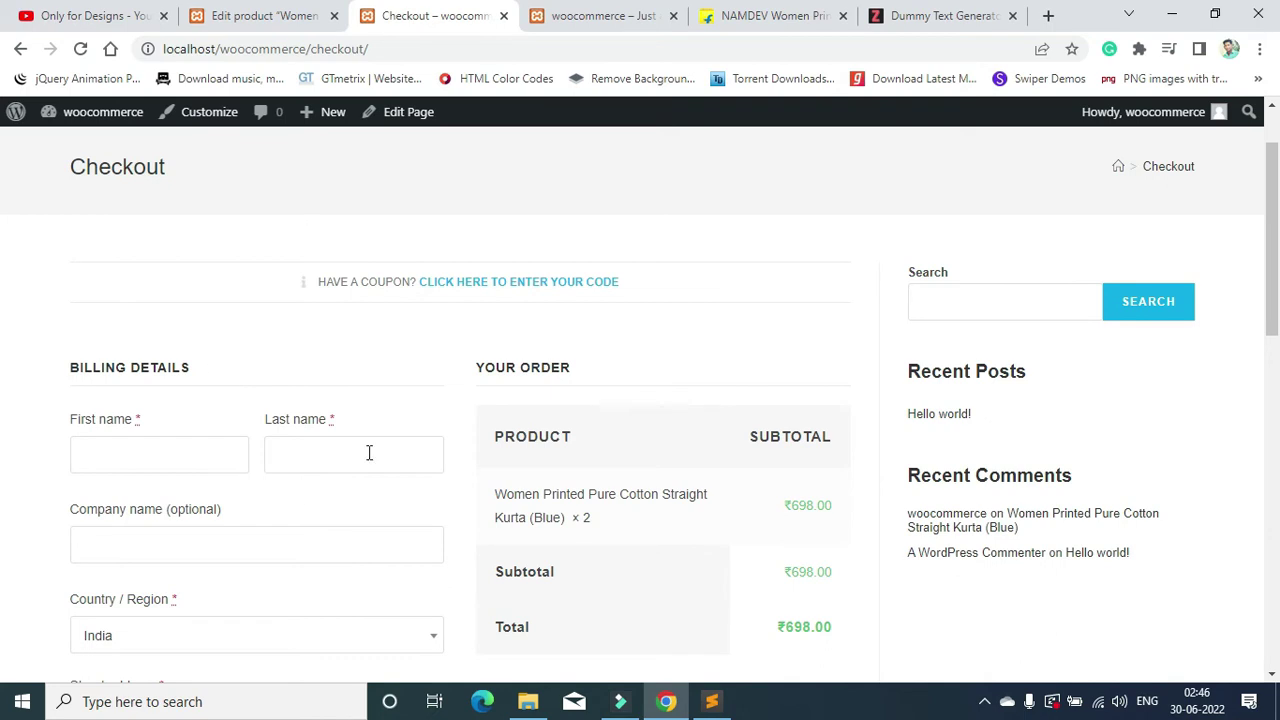
scroll(486, 343, "down", 1)
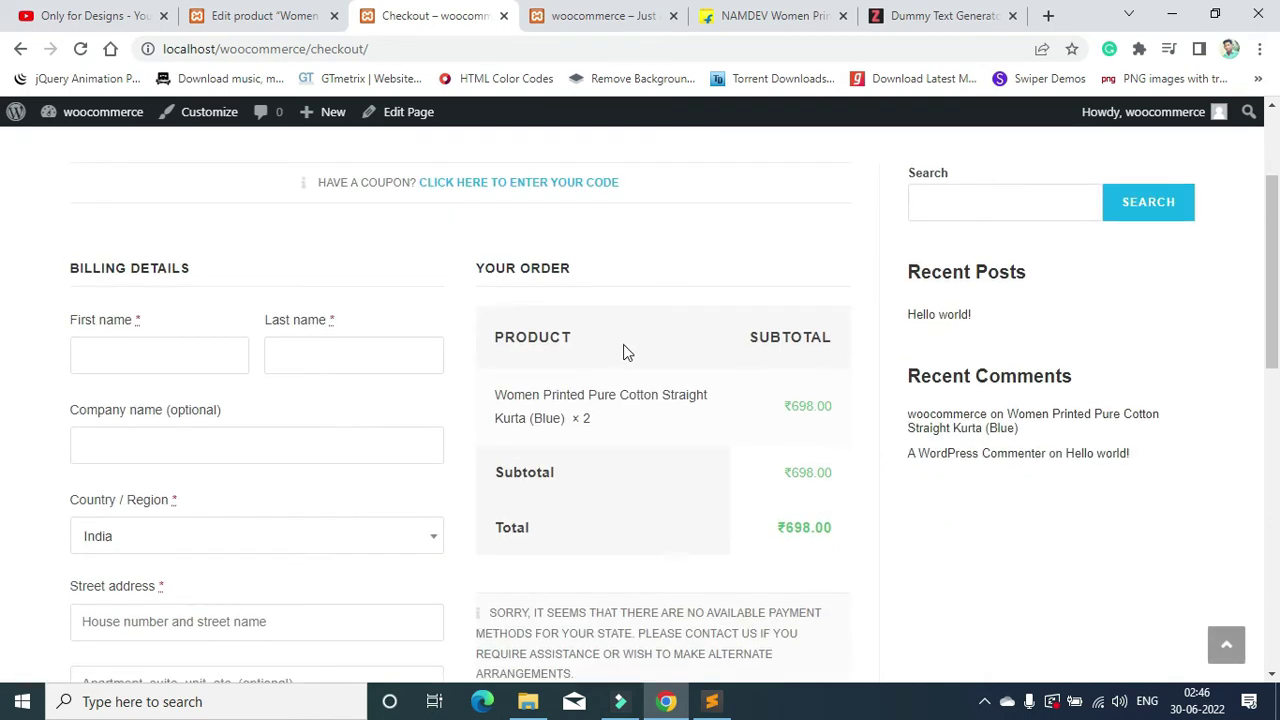
scroll(626, 349, "down", 2)
scroll(847, 513, "down", 1)
Step: Place the order with empty billing fields to trigger the required-field and payment-method errors
left_click(717, 577)
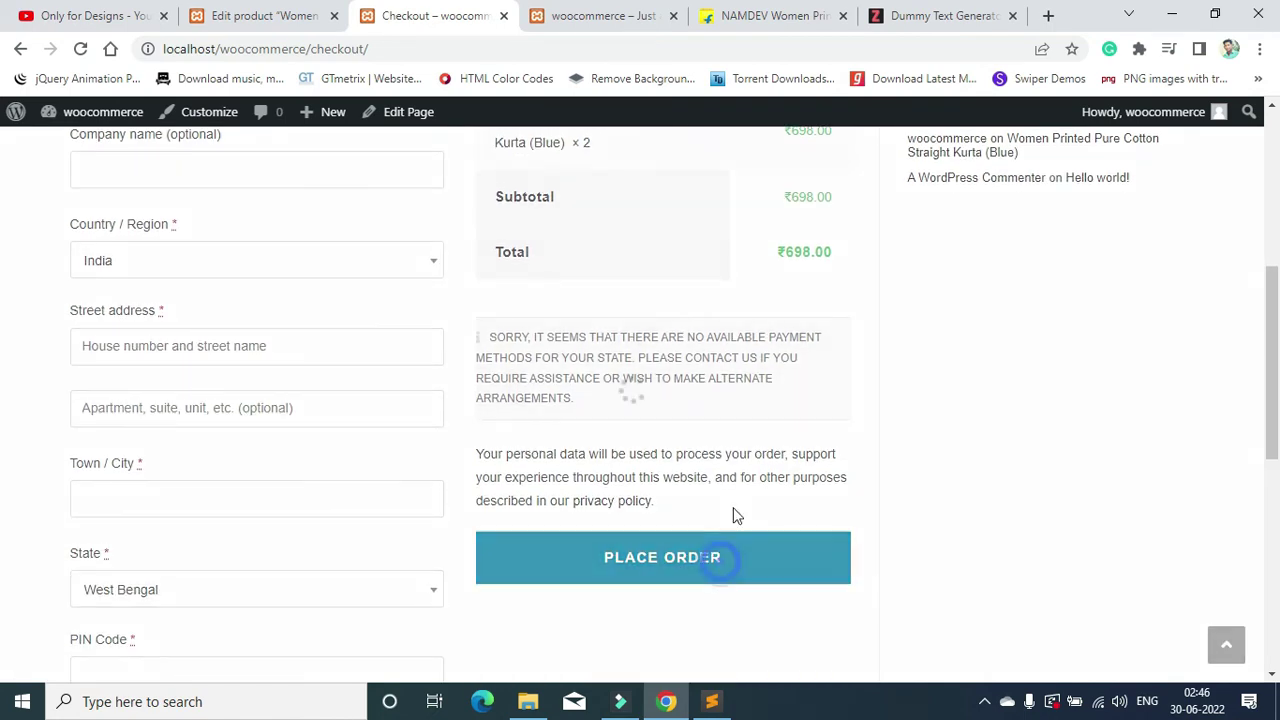
scroll(770, 424, "down", 2)
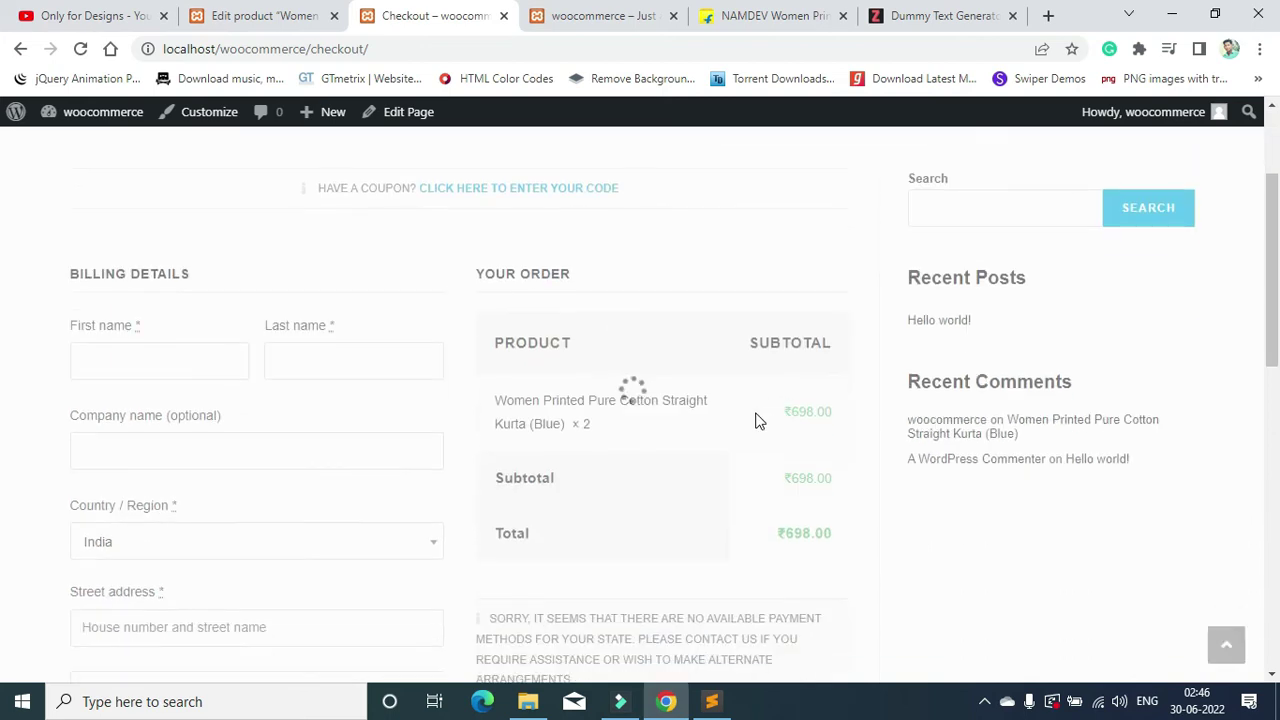
scroll(757, 420, "down", 1)
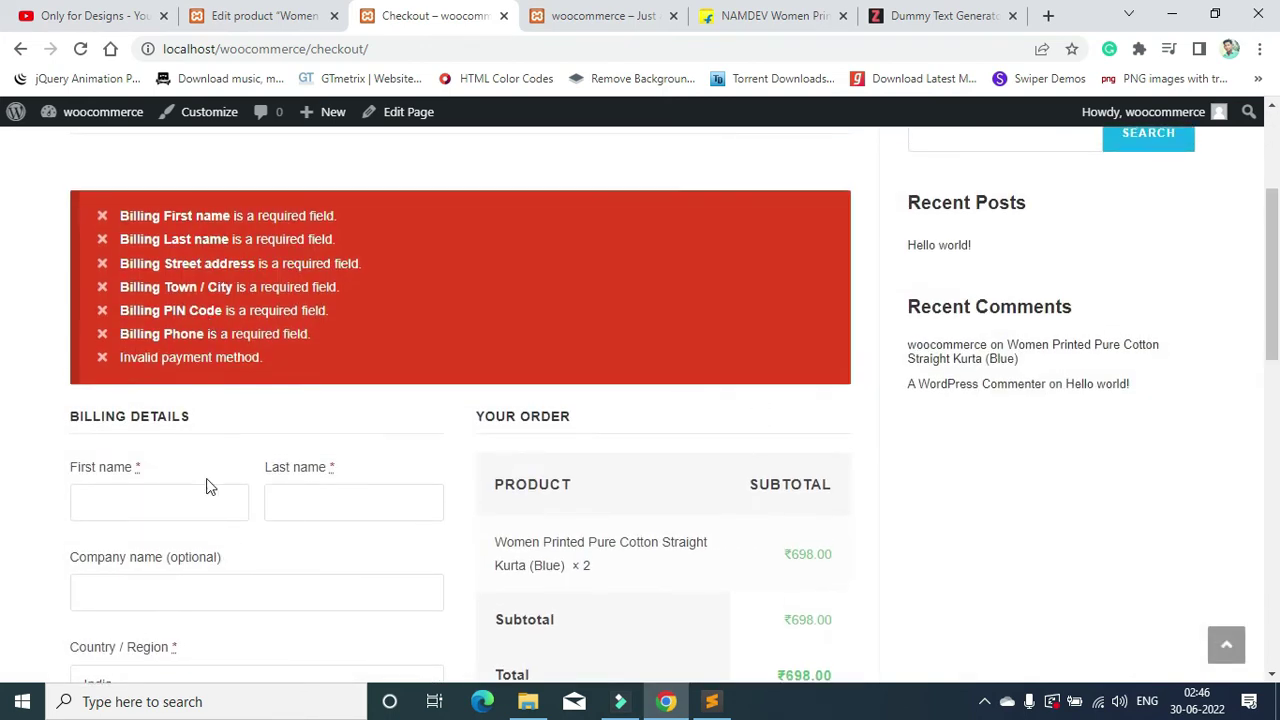
scroll(163, 480, "down", 5)
scroll(166, 451, "up", 5)
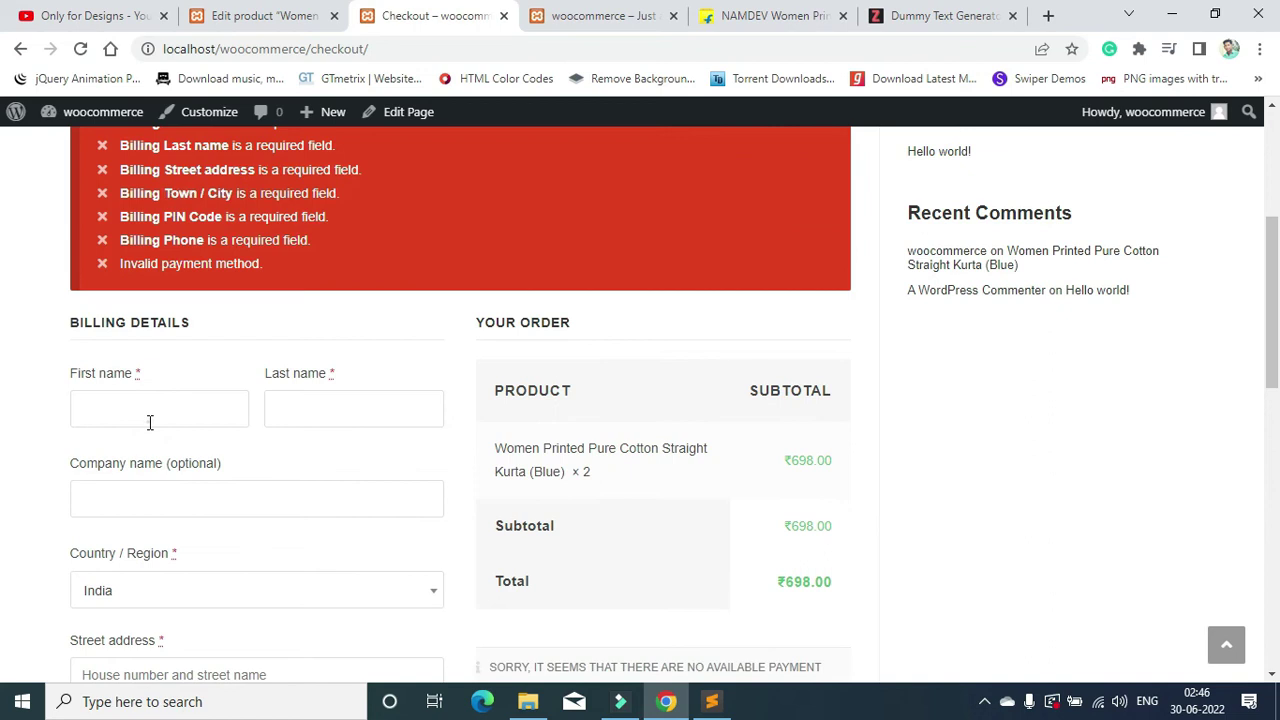
Step: Fill in the billing details from a saved address, including the phone number
left_click(150, 422)
left_click(206, 462)
scroll(301, 433, "down", 6)
scroll(230, 420, "up", 2)
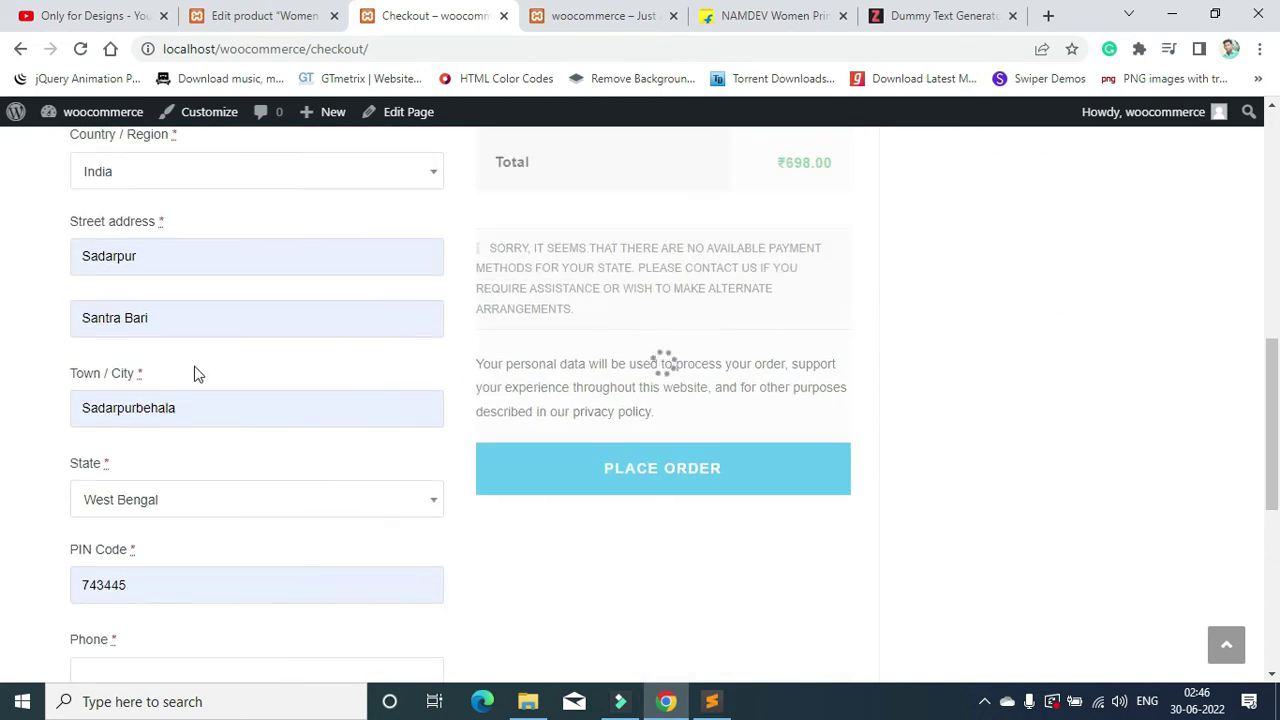
scroll(243, 449, "down", 3)
scroll(177, 451, "up", 2)
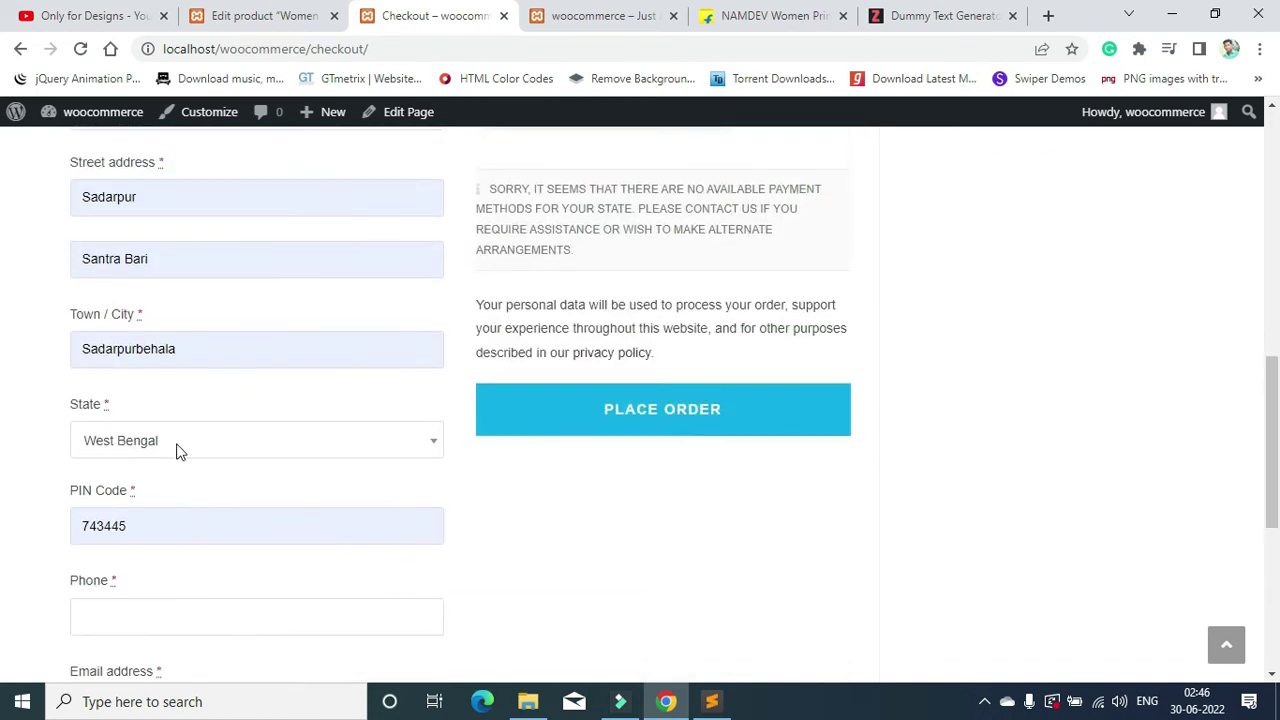
scroll(177, 449, "down", 1)
left_click(203, 481)
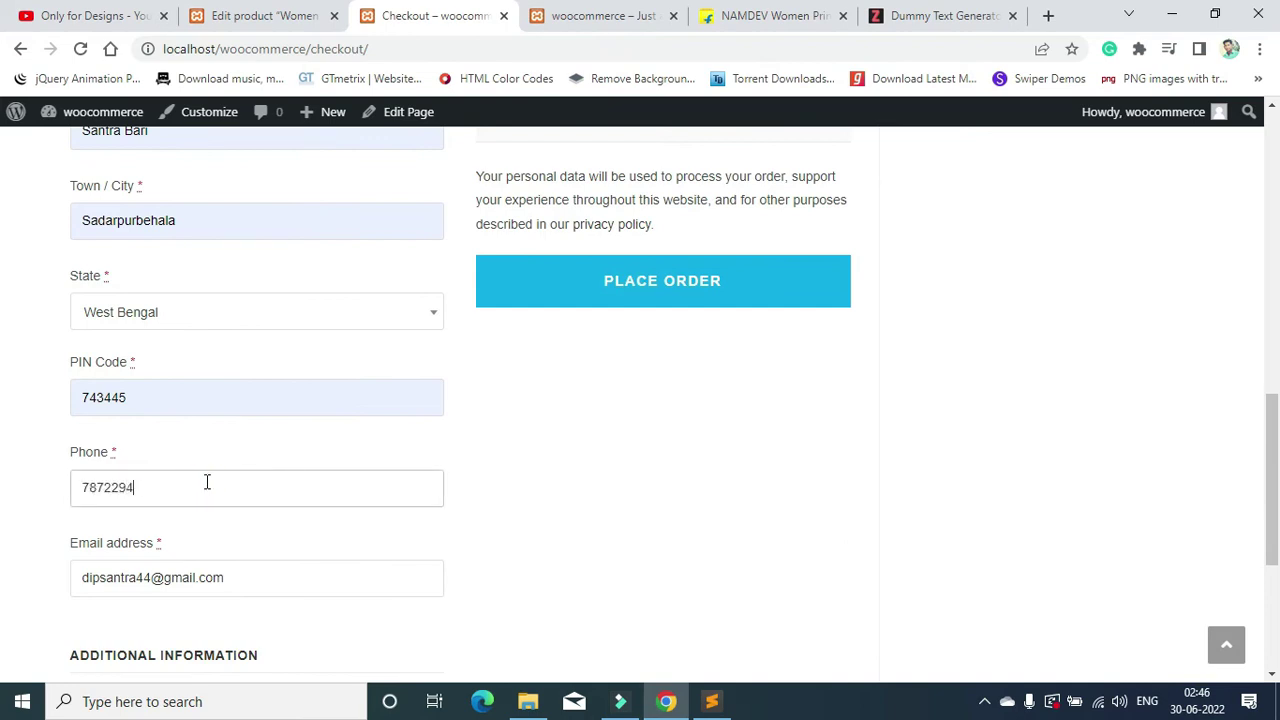
Step: Resubmit the order and confirm checkout still reports an invalid payment method
key("Return")
scroll(220, 460, "down", 3)
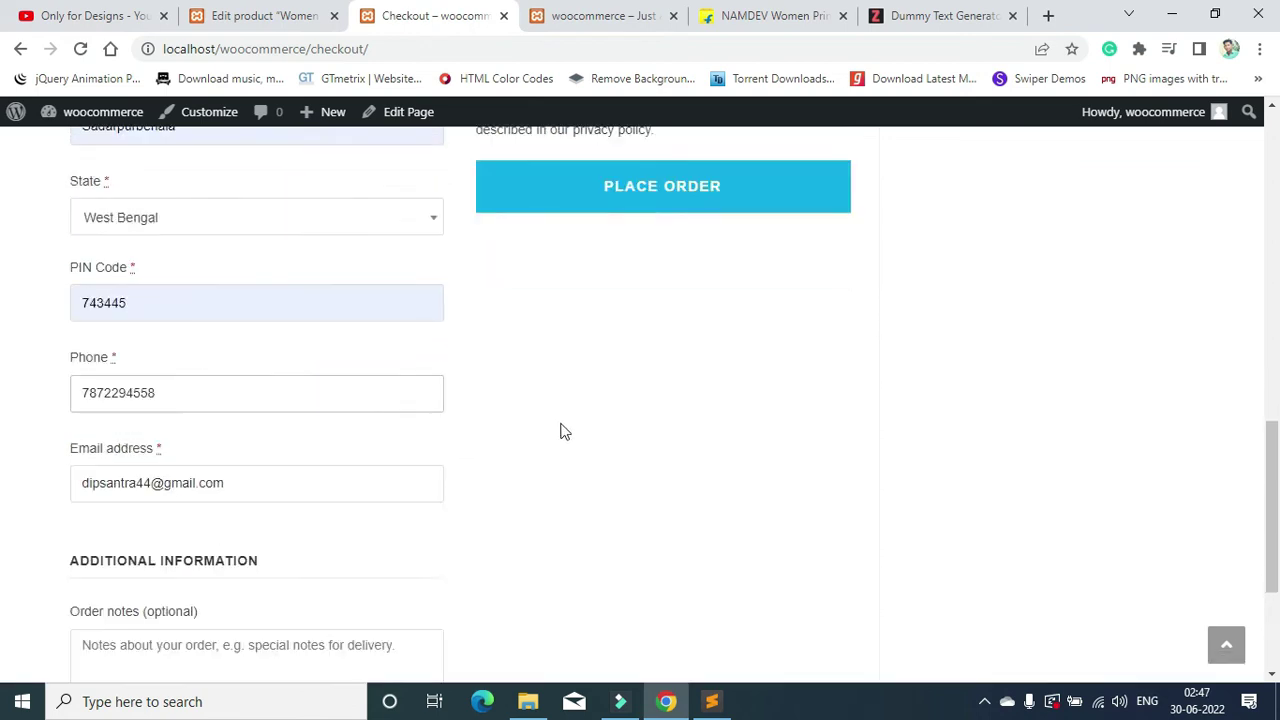
scroll(660, 427, "down", 2)
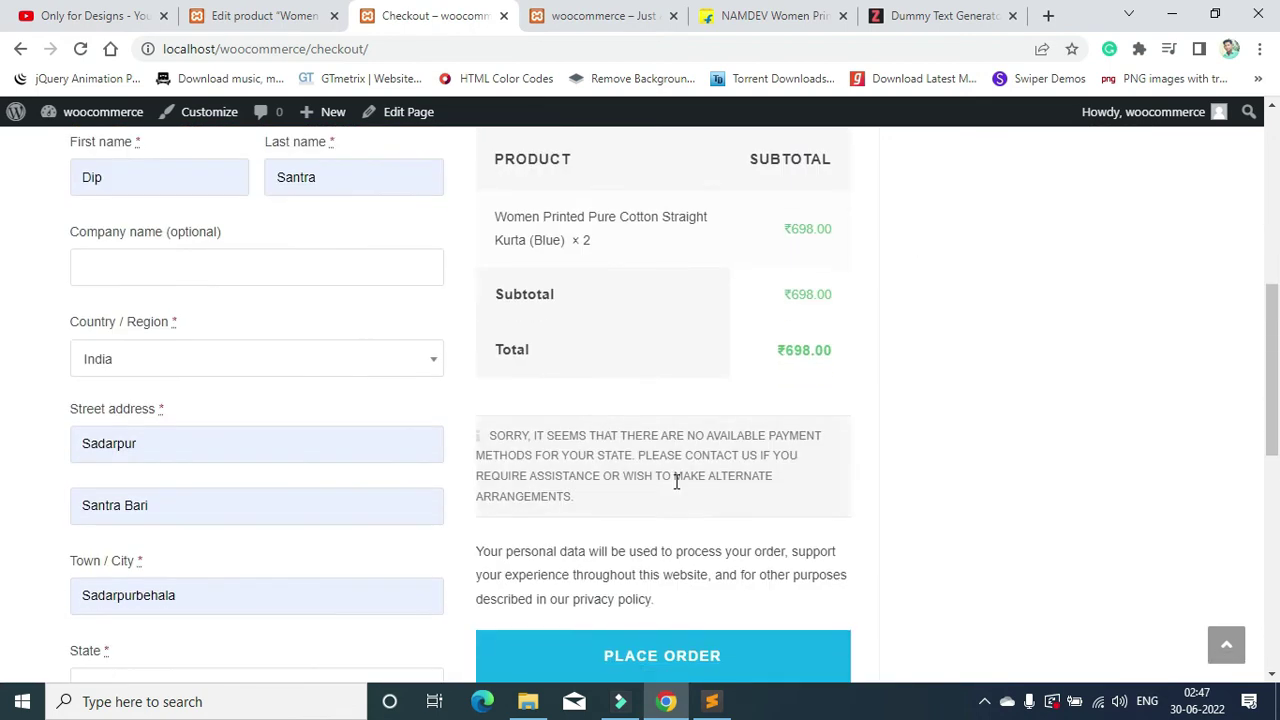
left_click(654, 646)
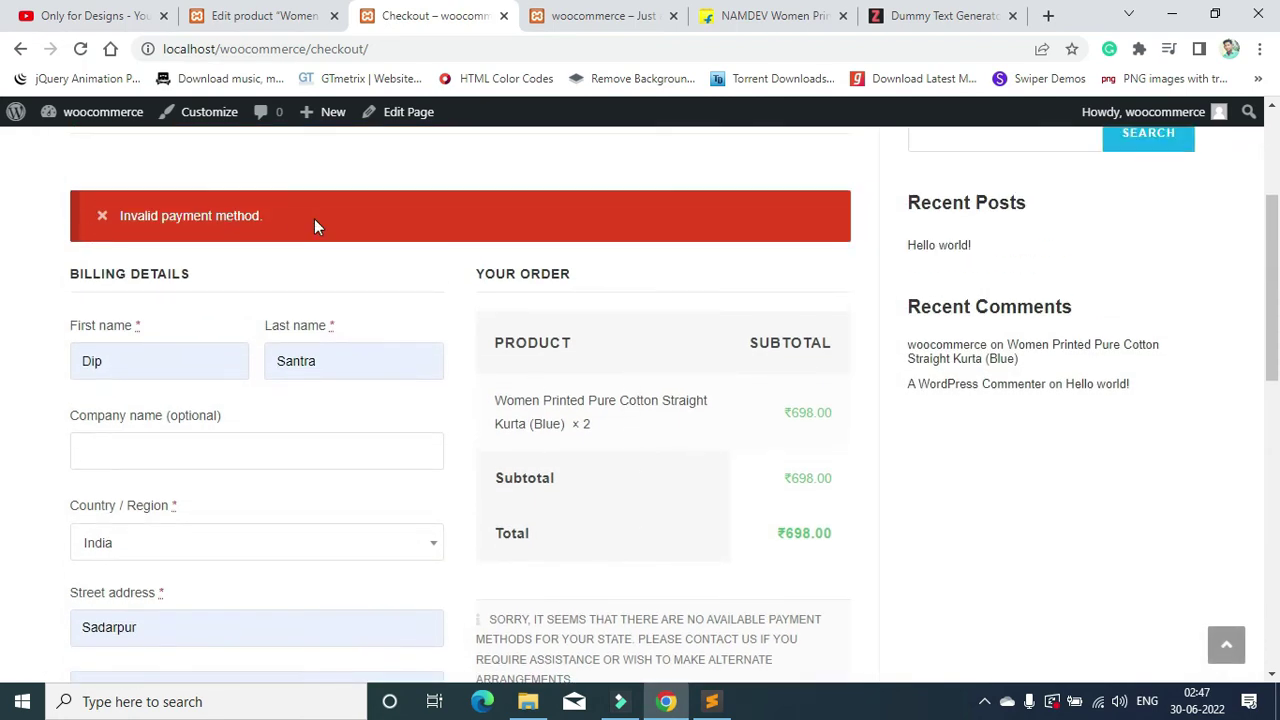
scroll(535, 265, "down", 3)
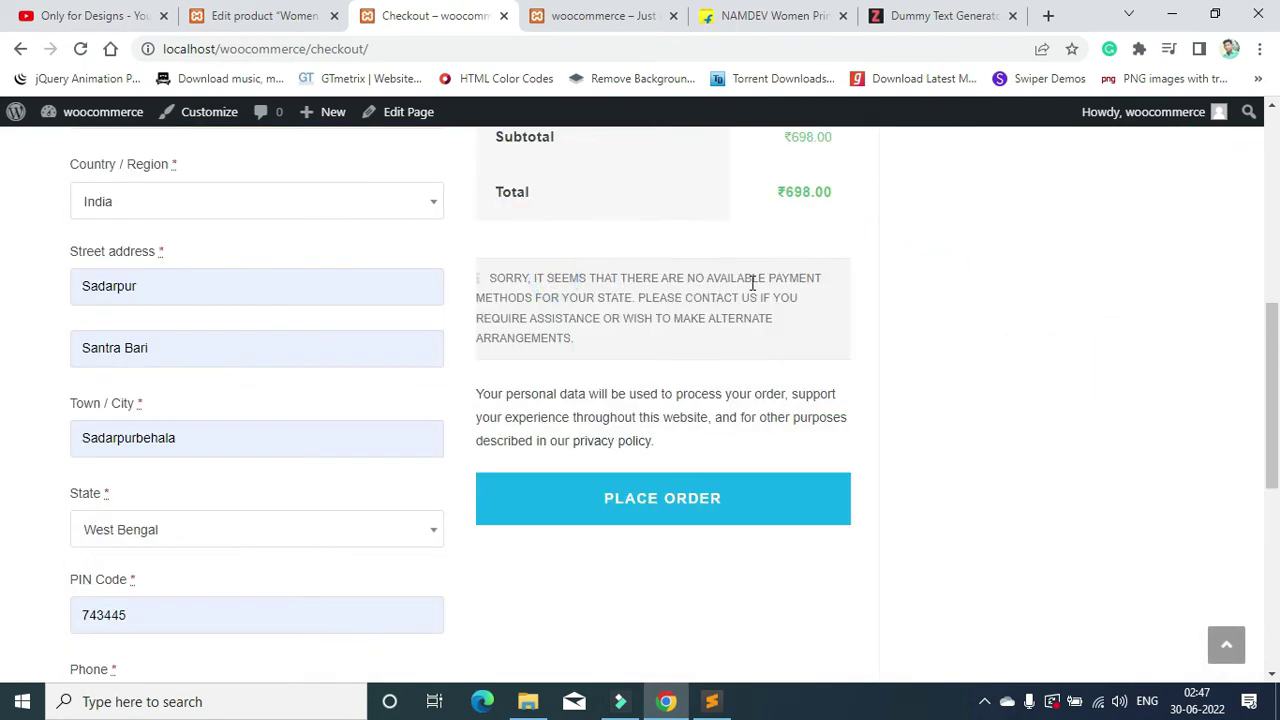
triple_click(596, 344)
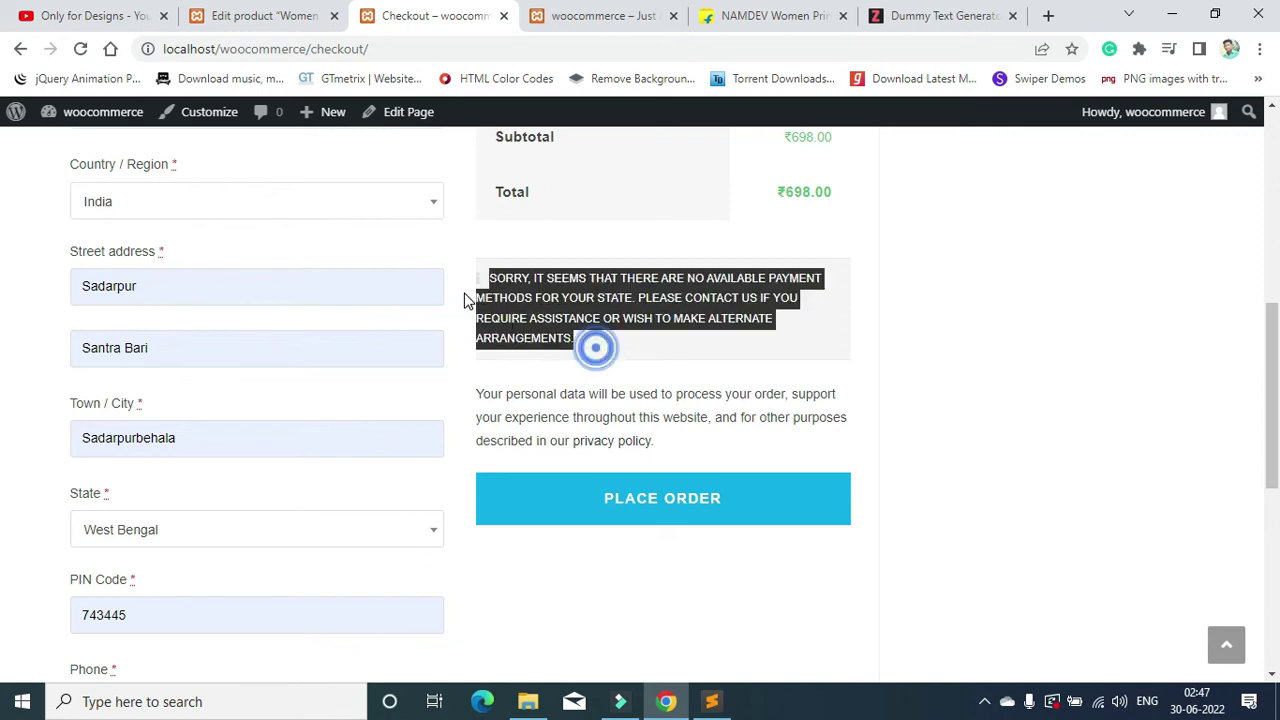
scroll(631, 385, "up", 2)
left_click(589, 449)
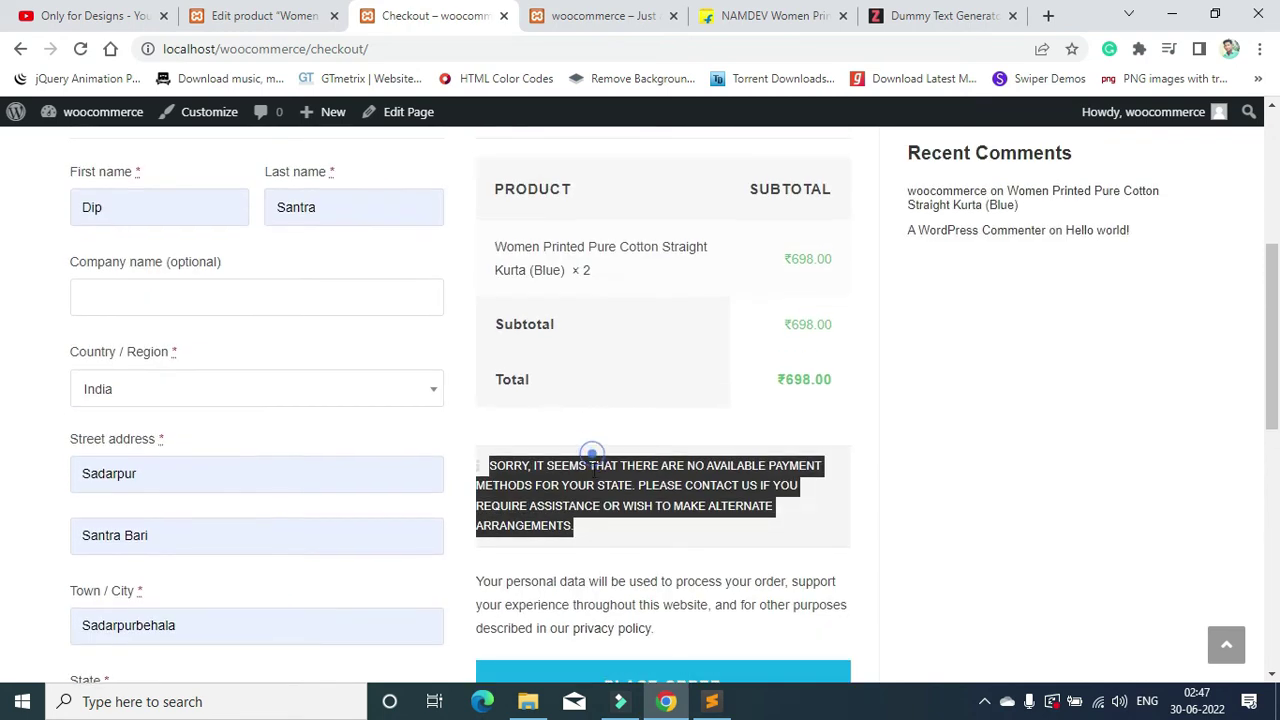
Step: Return to the kurta's Edit product page
scroll(586, 520, "up", 4)
scroll(700, 460, "down", 3)
scroll(795, 440, "up", 3)
left_click(263, 16)
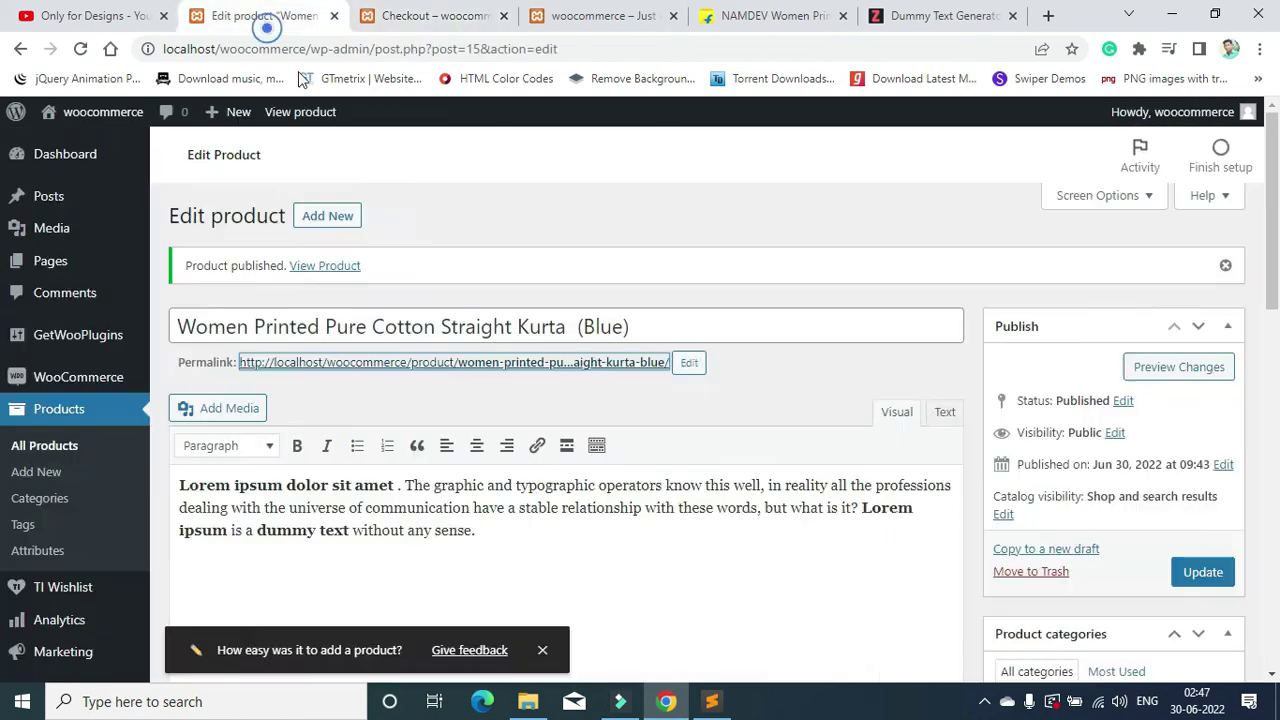
Step: Enable Cash on delivery under the Set up payments task on WooCommerce Home
left_click(78, 378)
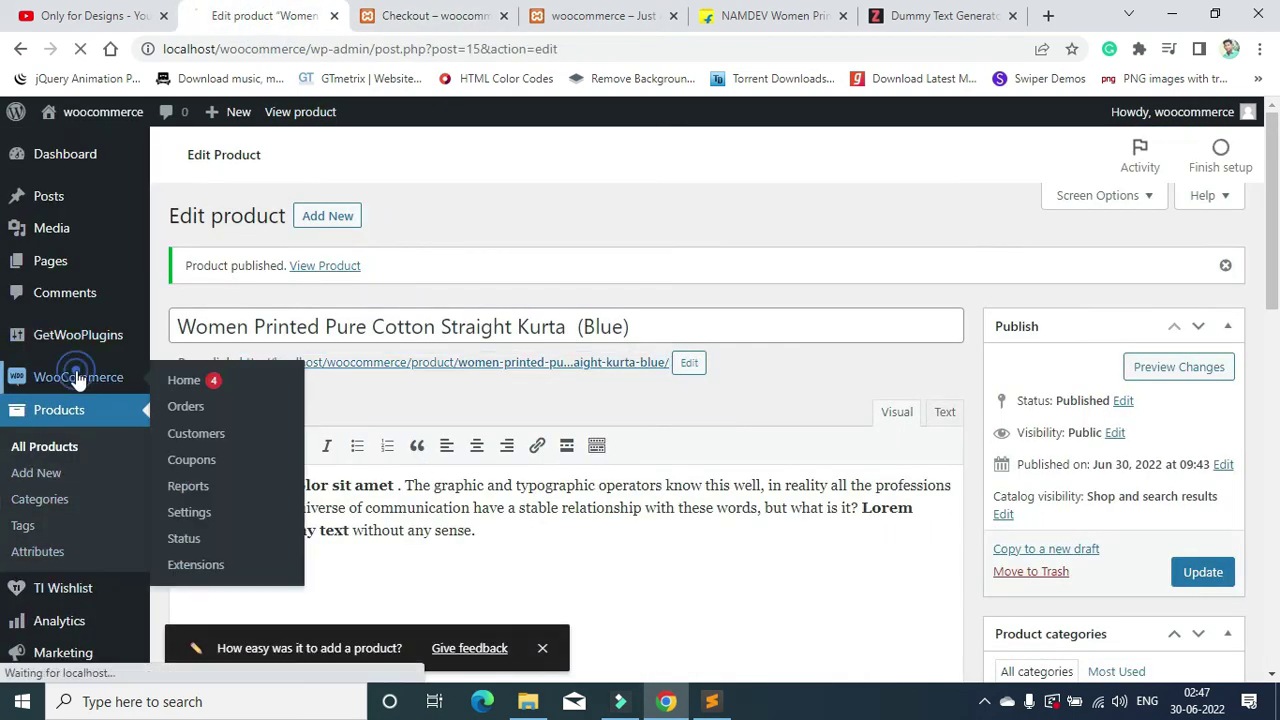
scroll(523, 260, "down", 1)
scroll(483, 337, "up", 1)
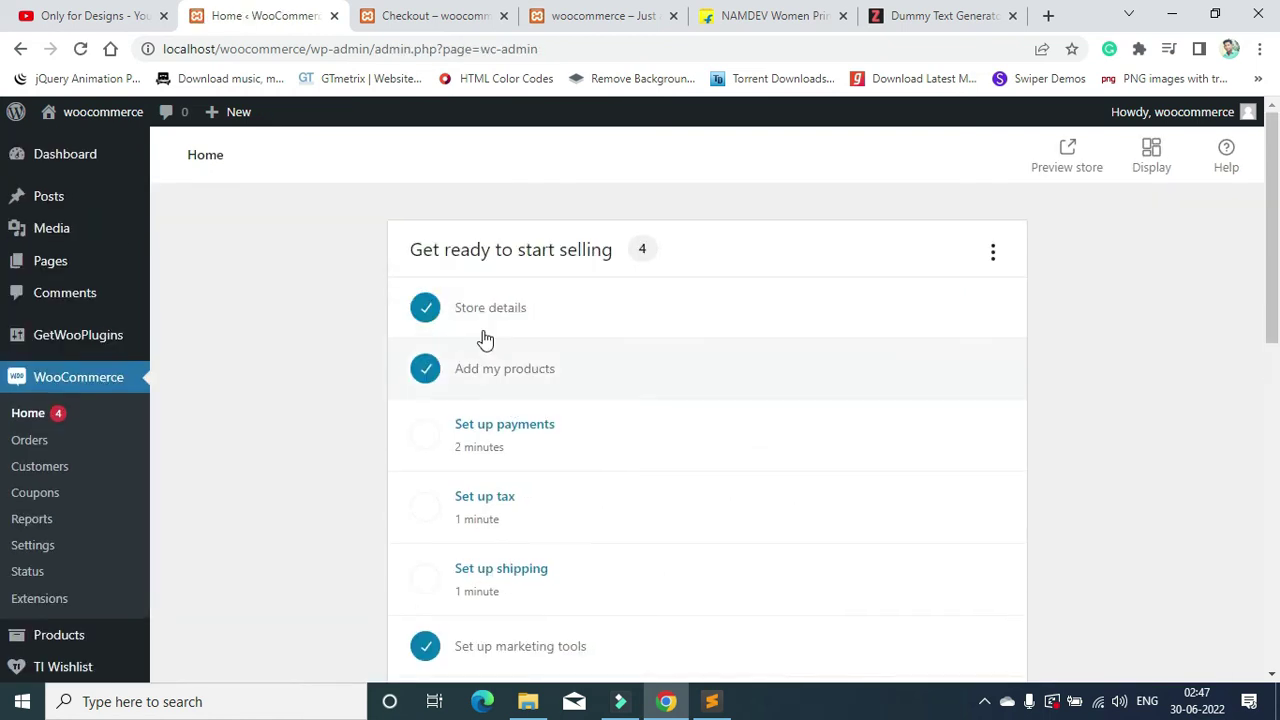
scroll(553, 285, "down", 1)
left_click(537, 341)
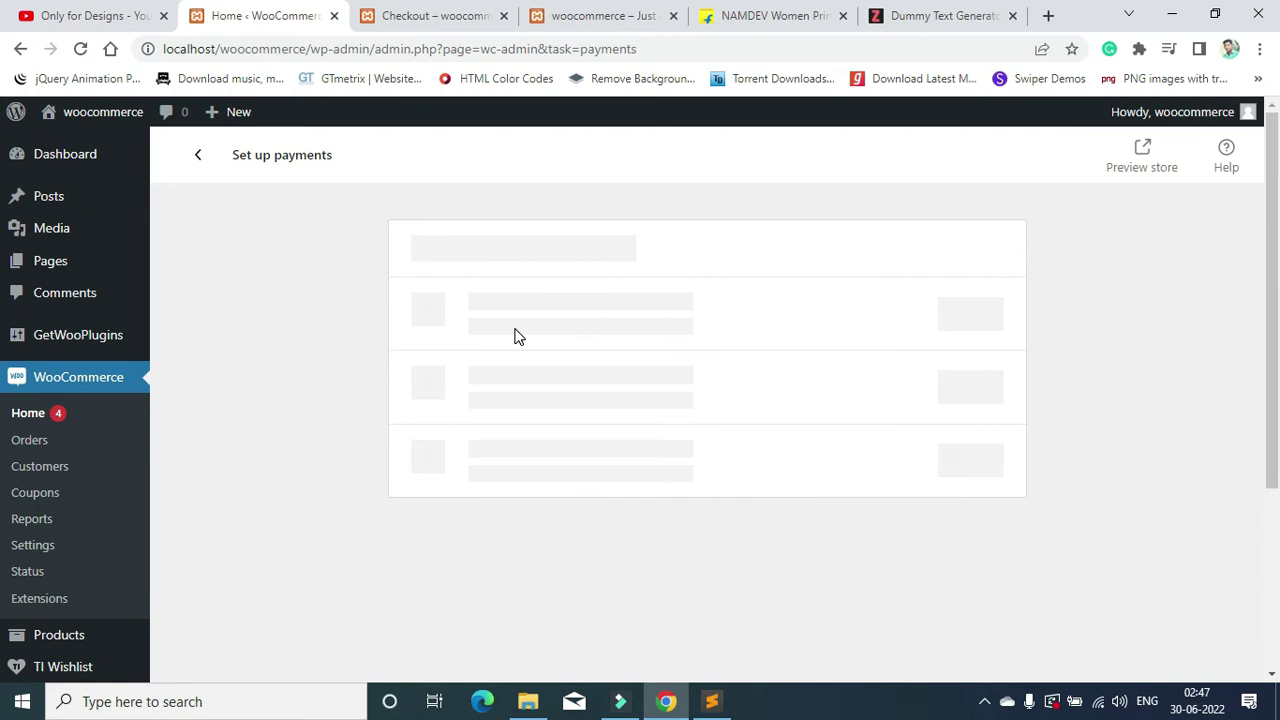
scroll(540, 420, "down", 3)
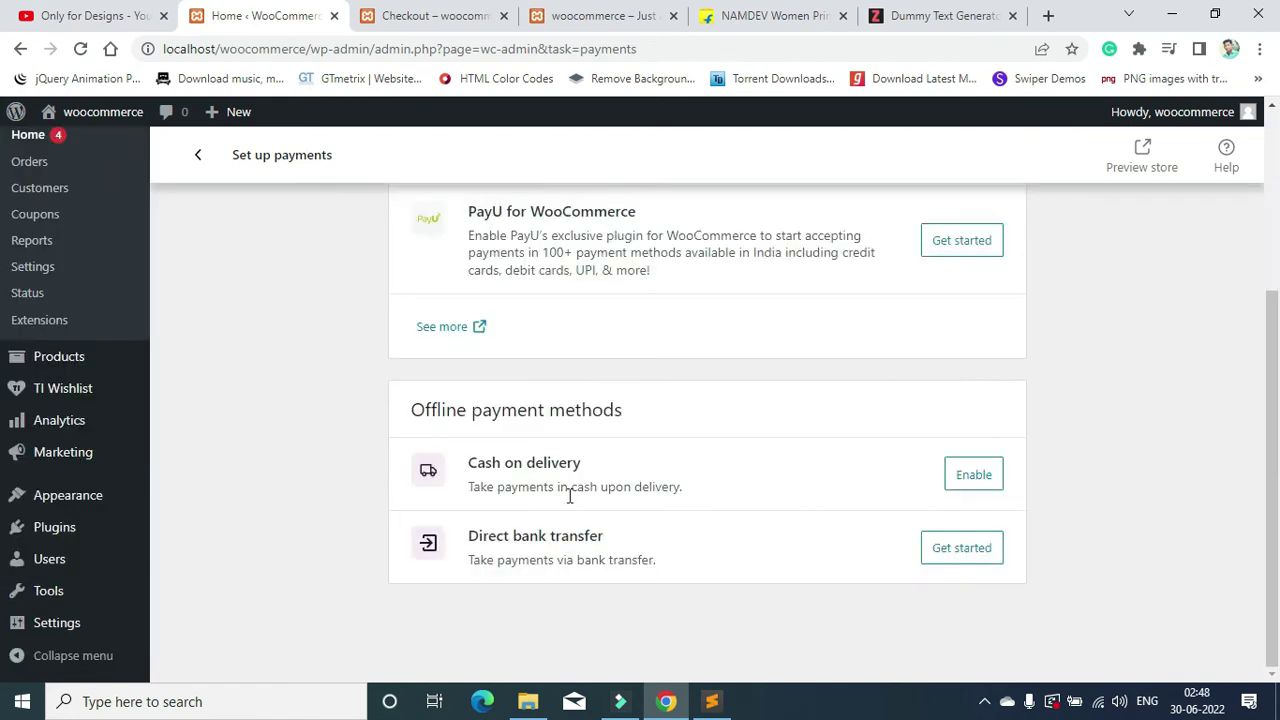
left_click(968, 485)
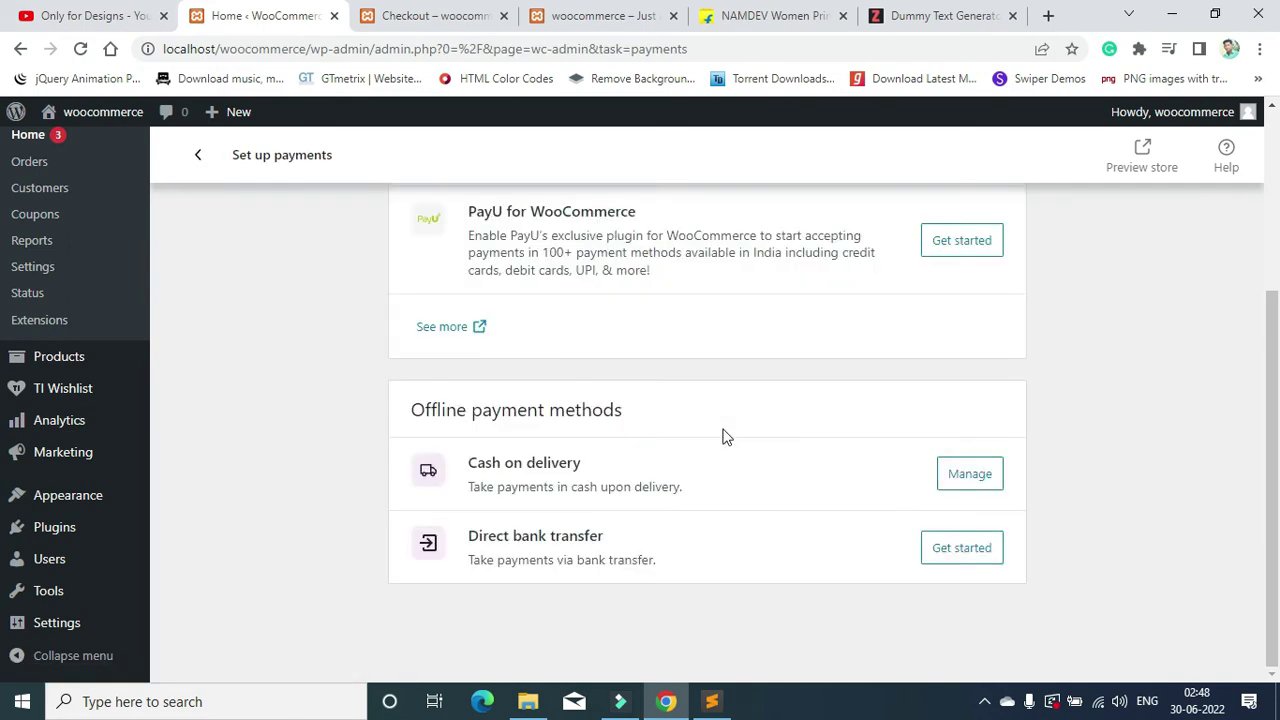
Step: Start the Razorpay setup, then recheck Set up payments and return to the task list
left_click(969, 473)
left_click(953, 329)
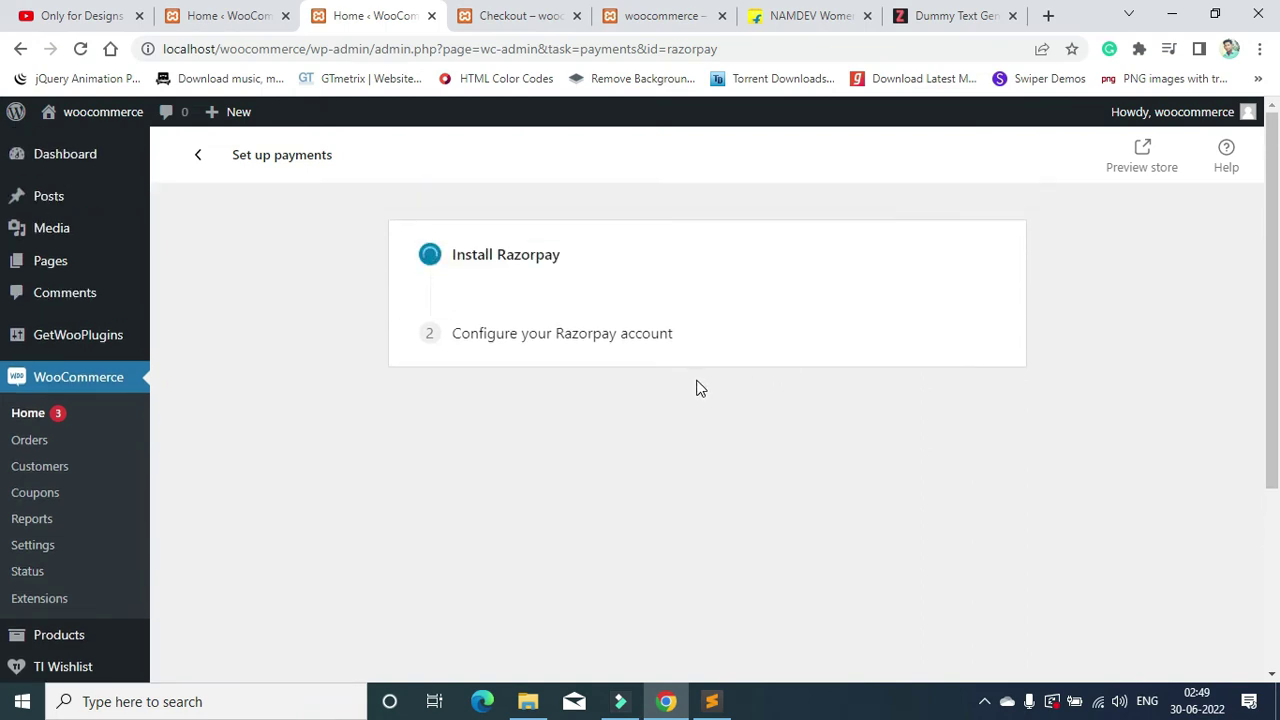
left_click(198, 154)
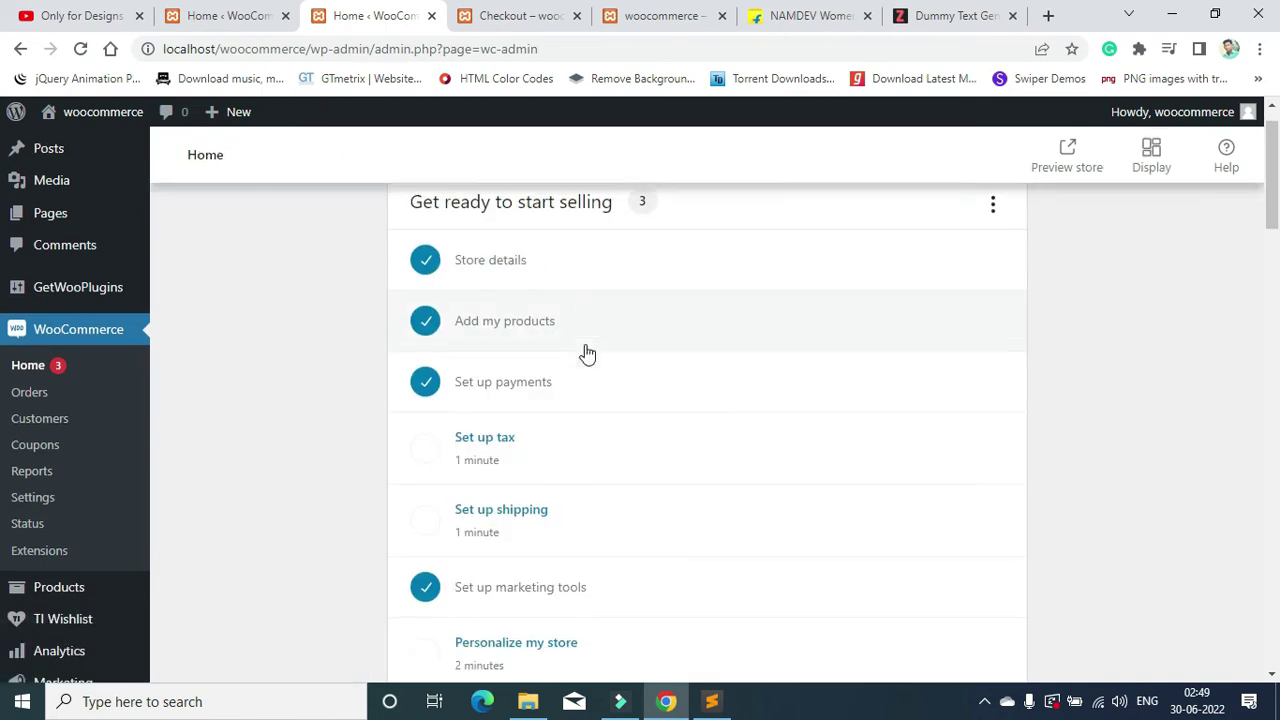
scroll(547, 393, "down", 1)
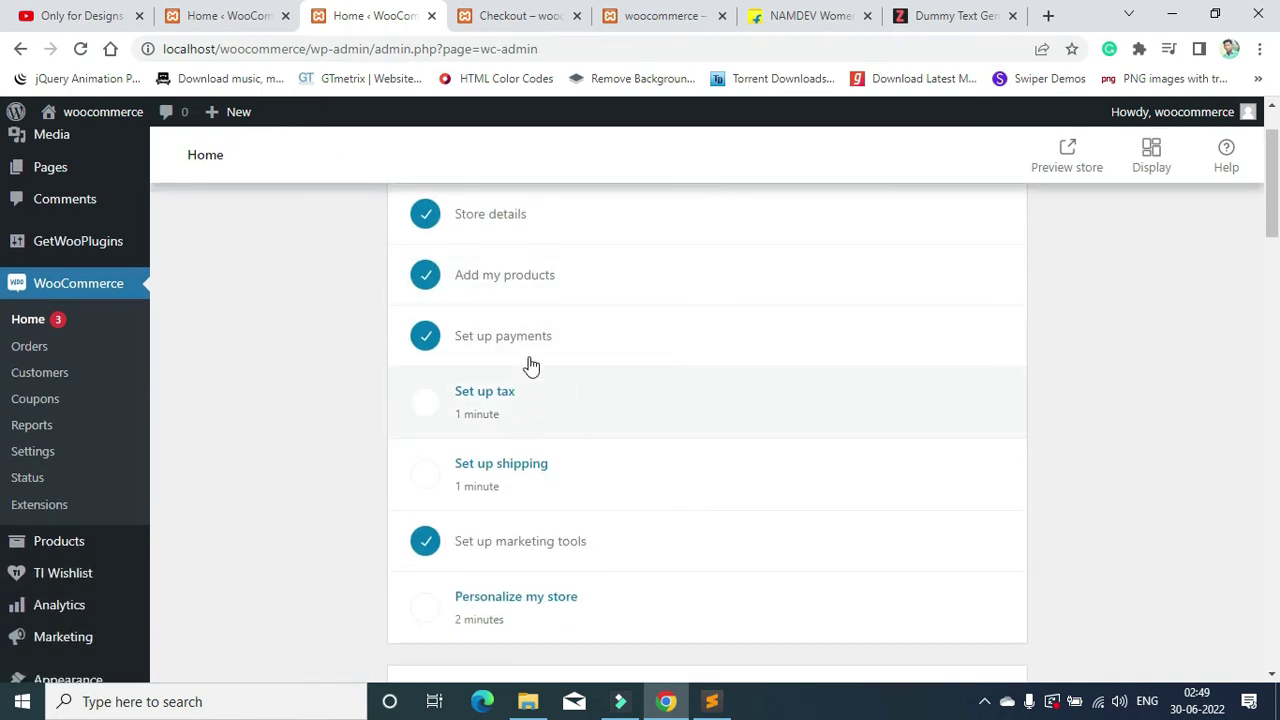
left_click(519, 342)
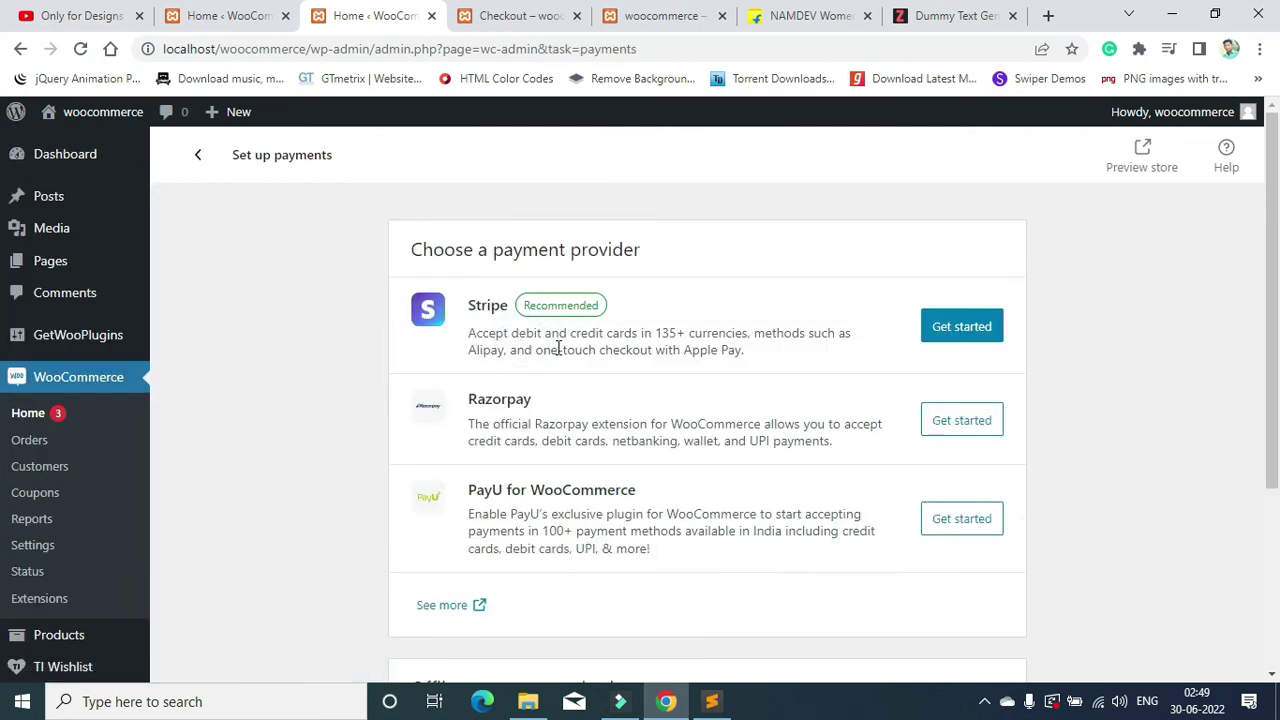
scroll(520, 331, "down", 3)
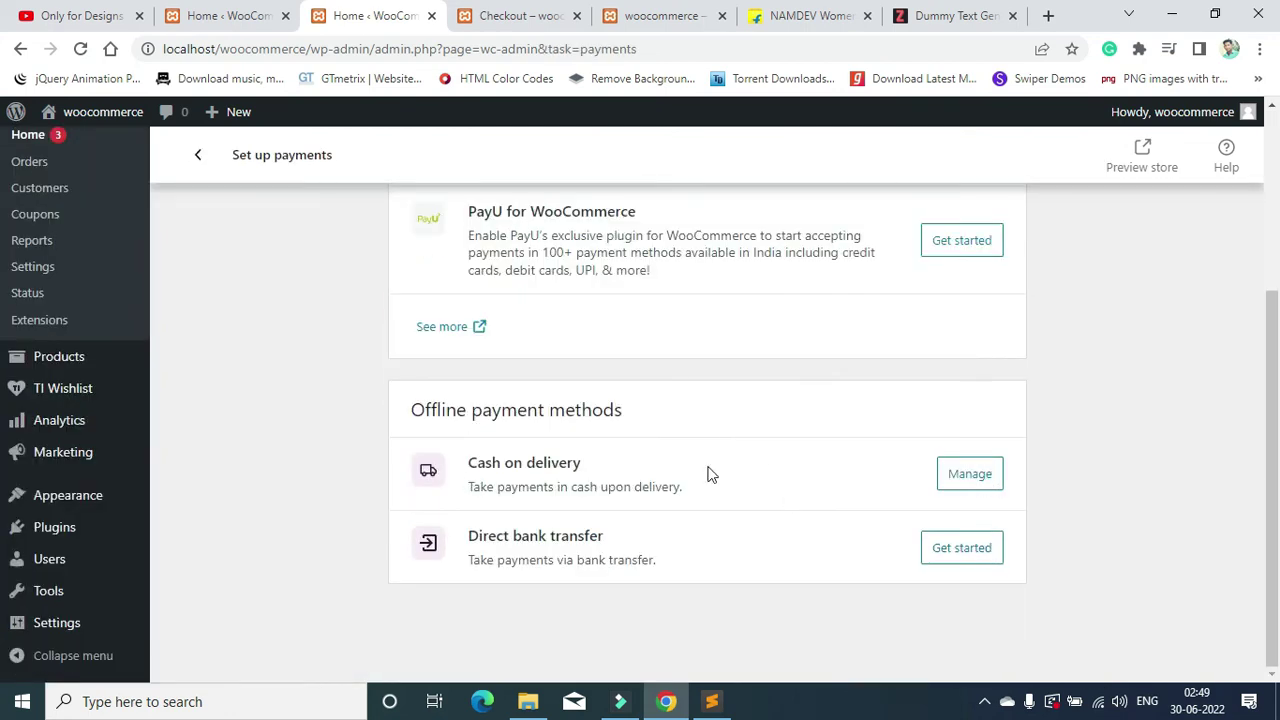
scroll(797, 494, "up", 3)
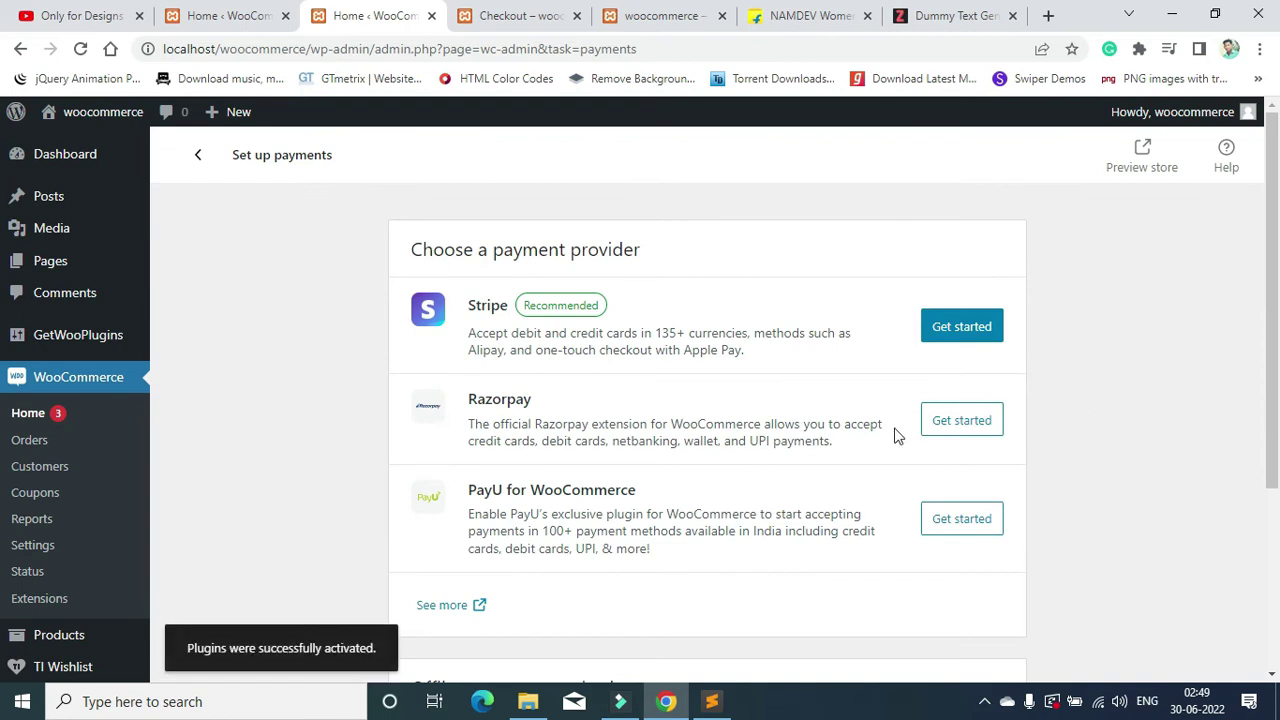
left_click(998, 426)
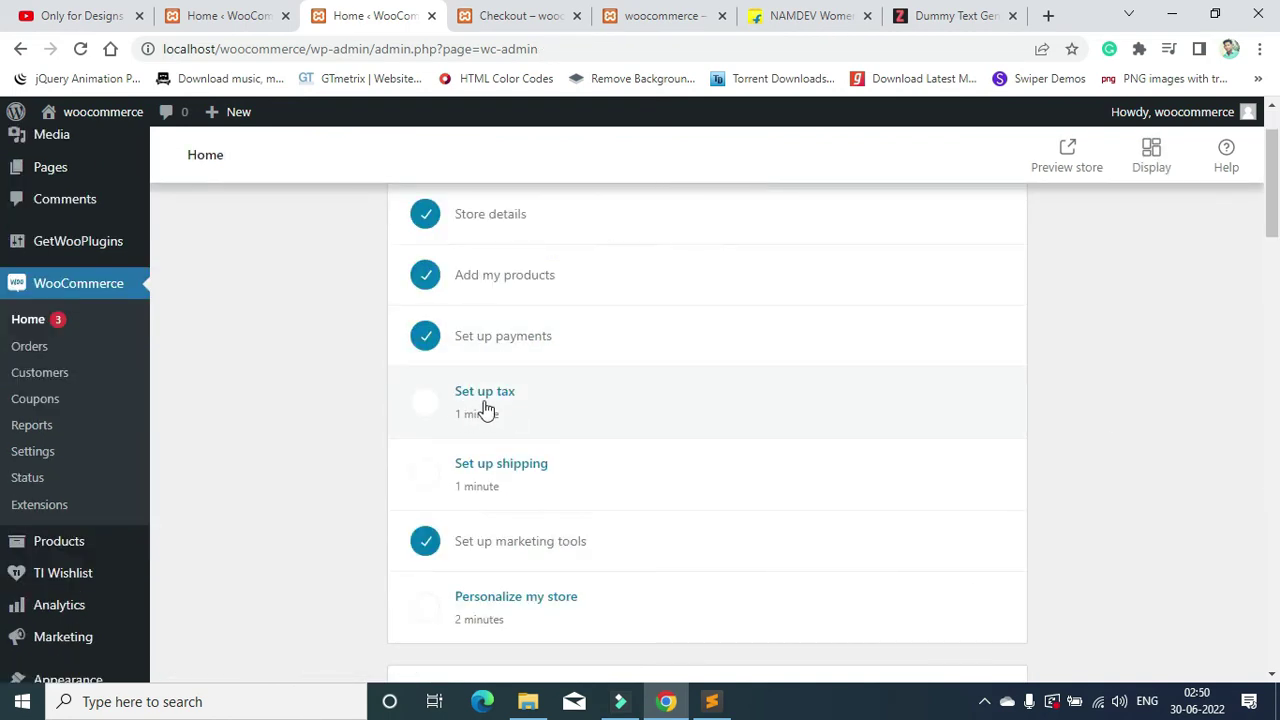
left_click(551, 409)
Step: Choose 'I don't charge sales tax' so the Set up tax task is checked off
scroll(717, 391, "down", 3)
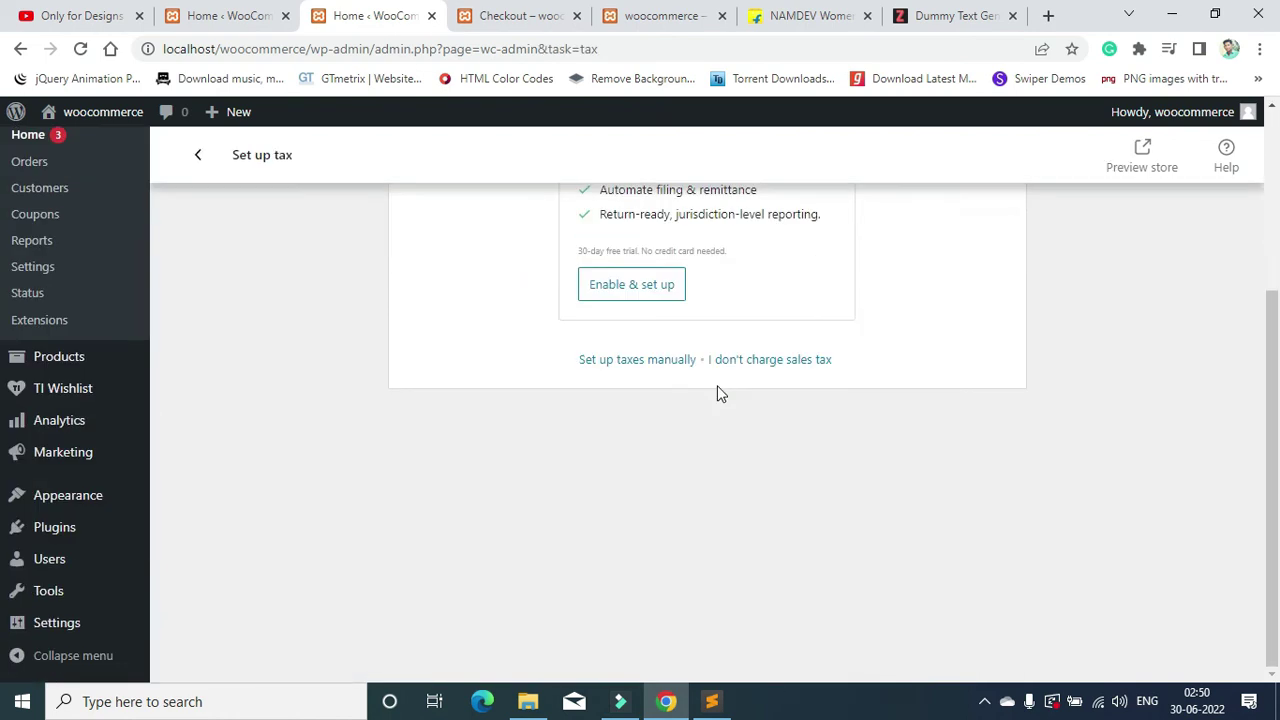
scroll(705, 410, "up", 1)
left_click(610, 460)
left_click(712, 463)
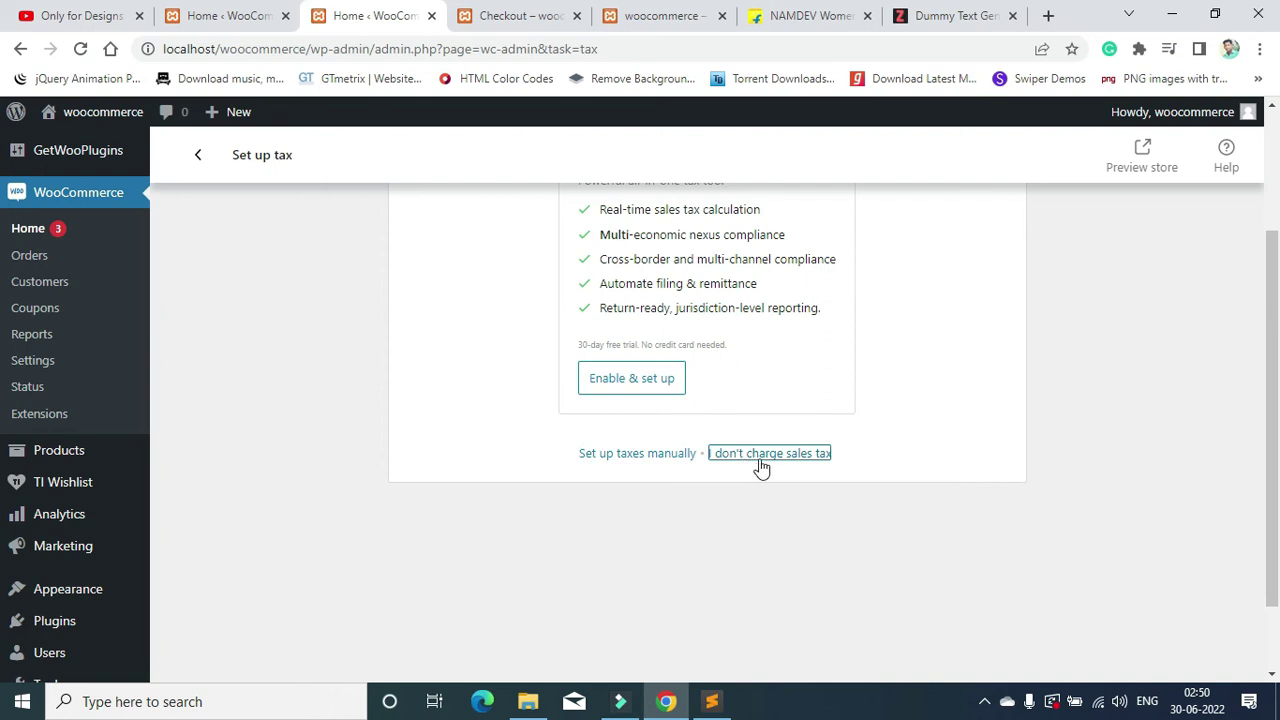
left_click(766, 468)
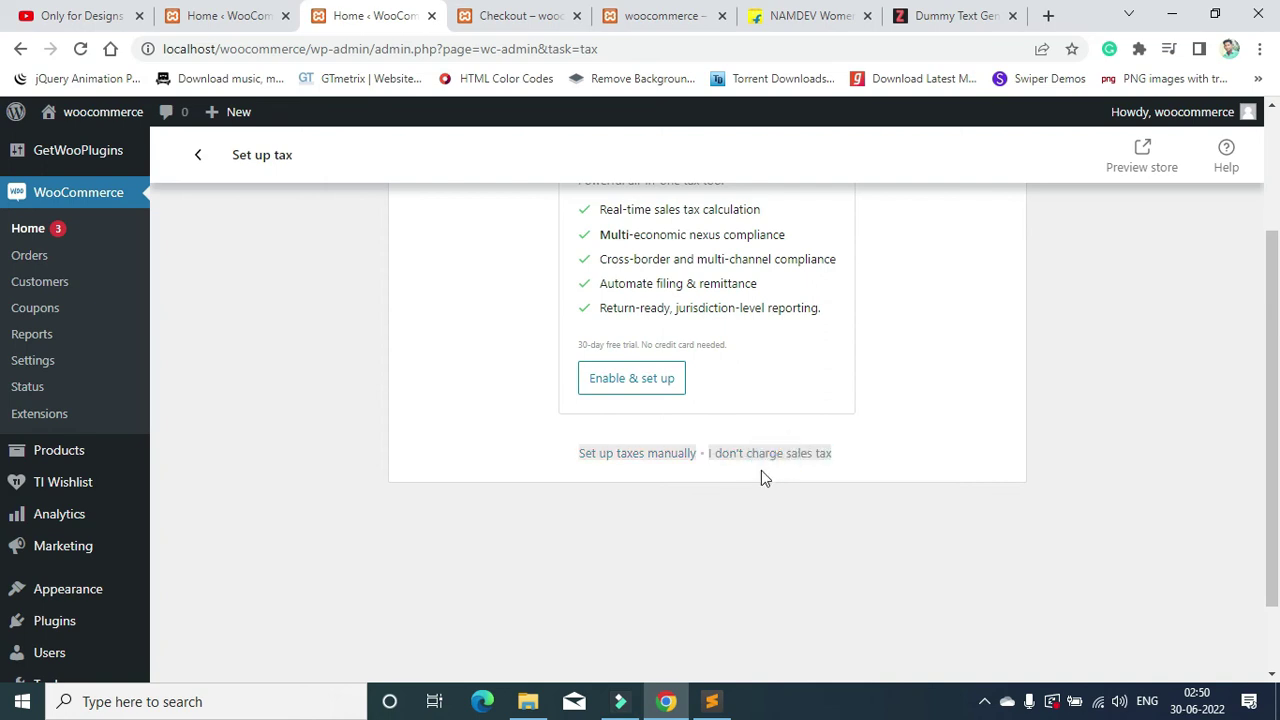
scroll(751, 440, "down", 2)
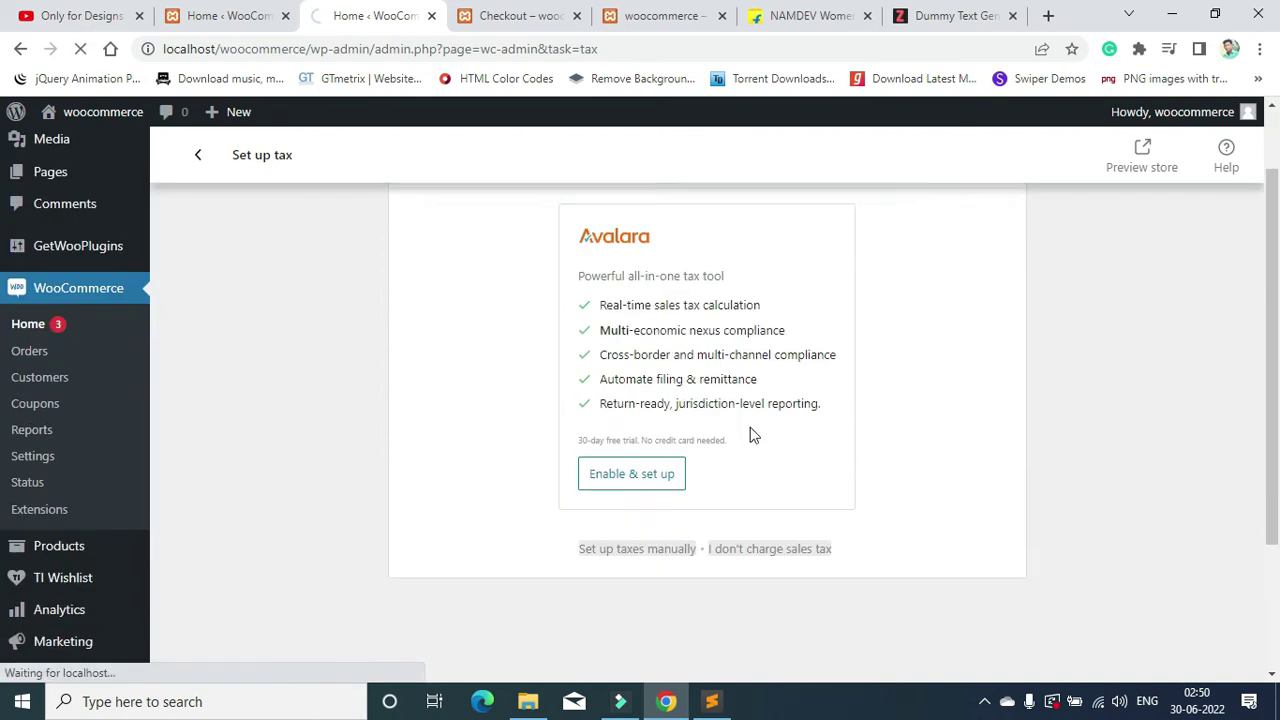
scroll(748, 600, "down", 2)
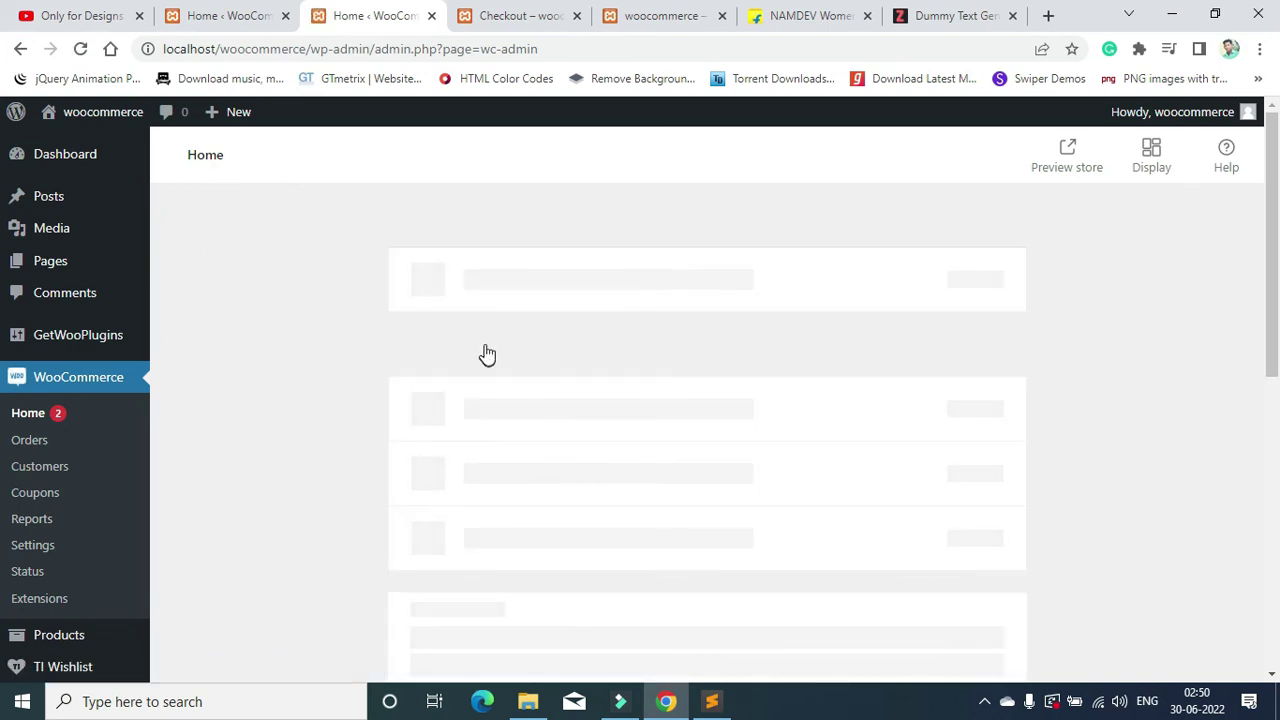
scroll(483, 354, "down", 1)
scroll(463, 363, "up", 1)
scroll(606, 340, "down", 1)
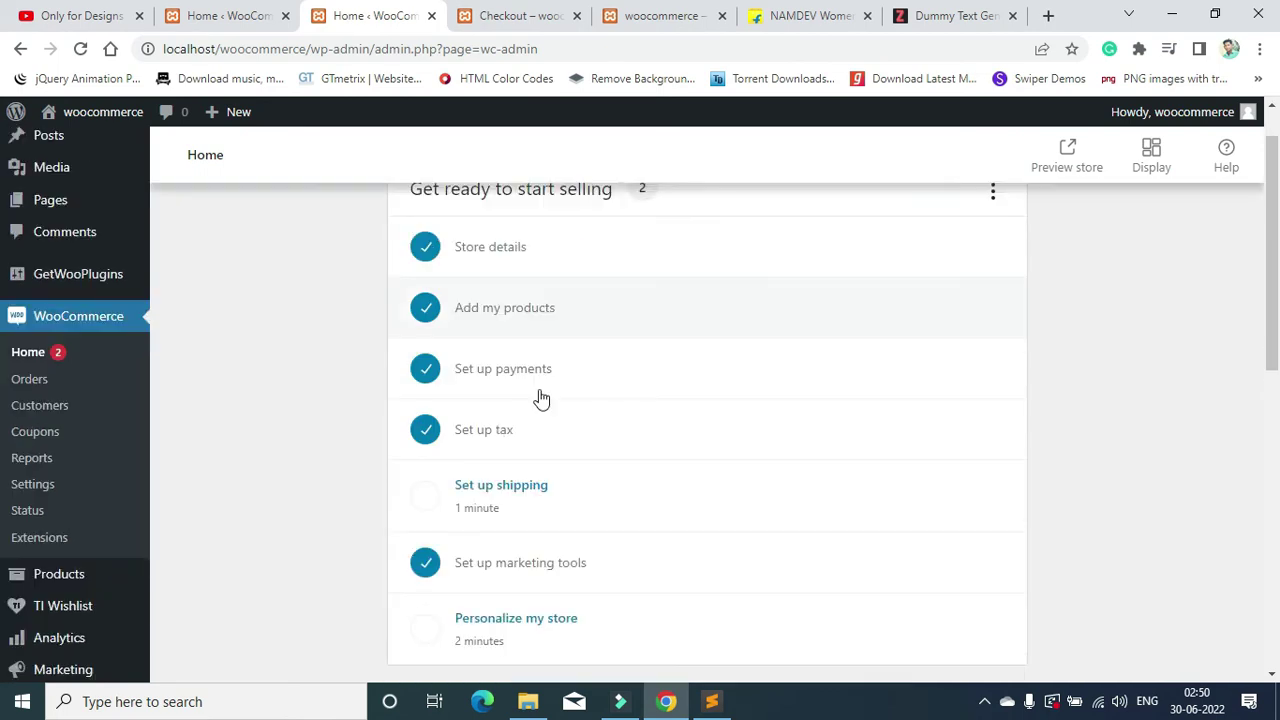
left_click(579, 468)
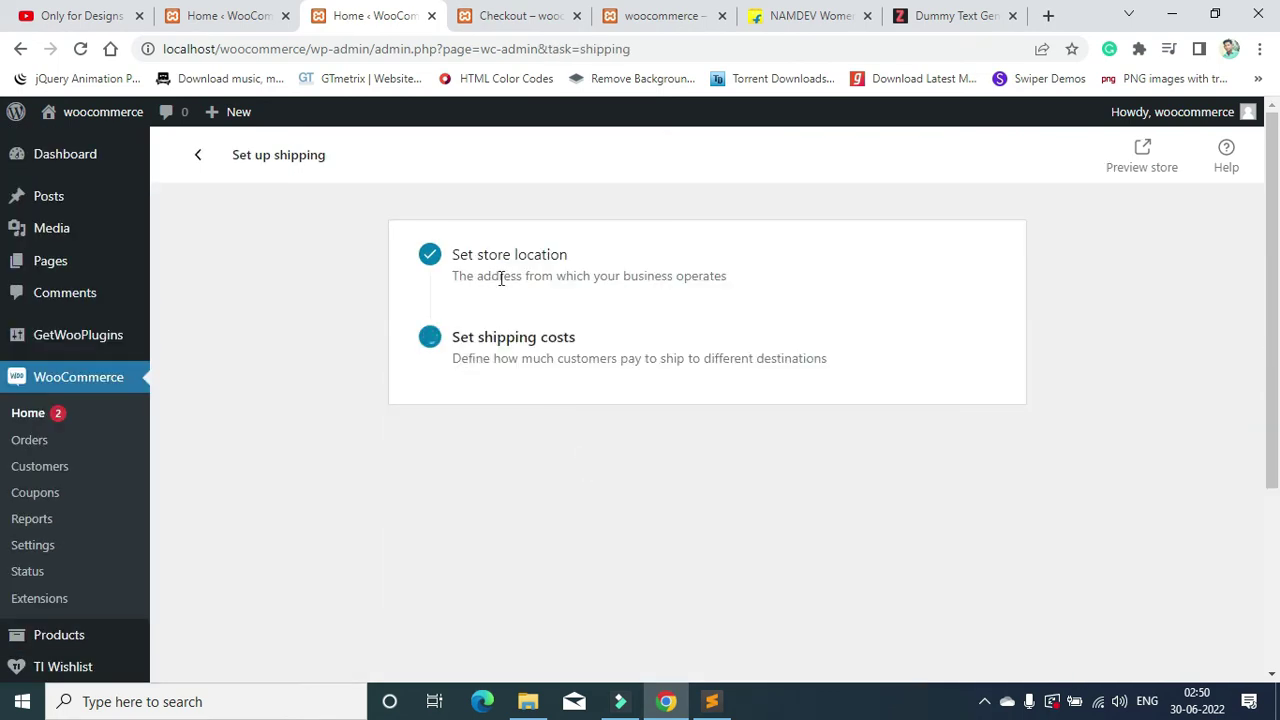
Step: Review the Set store location and Set shipping costs sections of the shipping task
left_click_drag(455, 256, 562, 252)
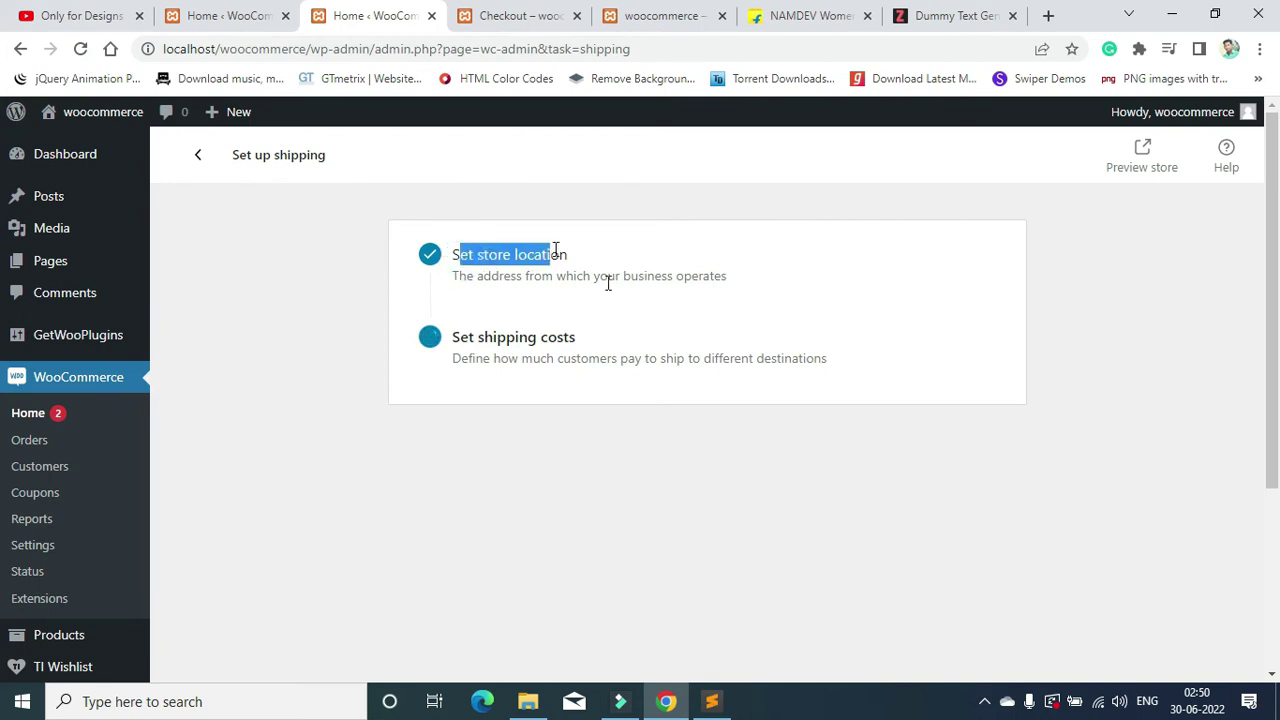
left_click(617, 298)
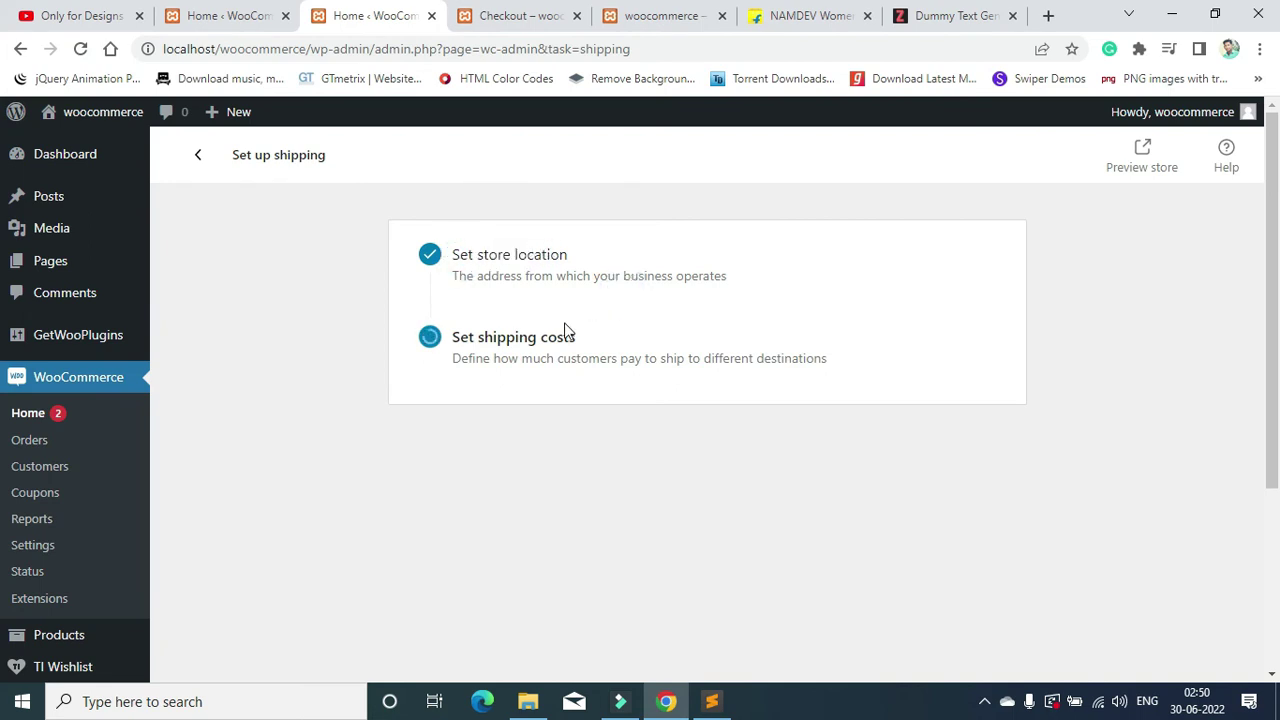
left_click_drag(460, 340, 580, 350)
left_click_drag(456, 362, 789, 360)
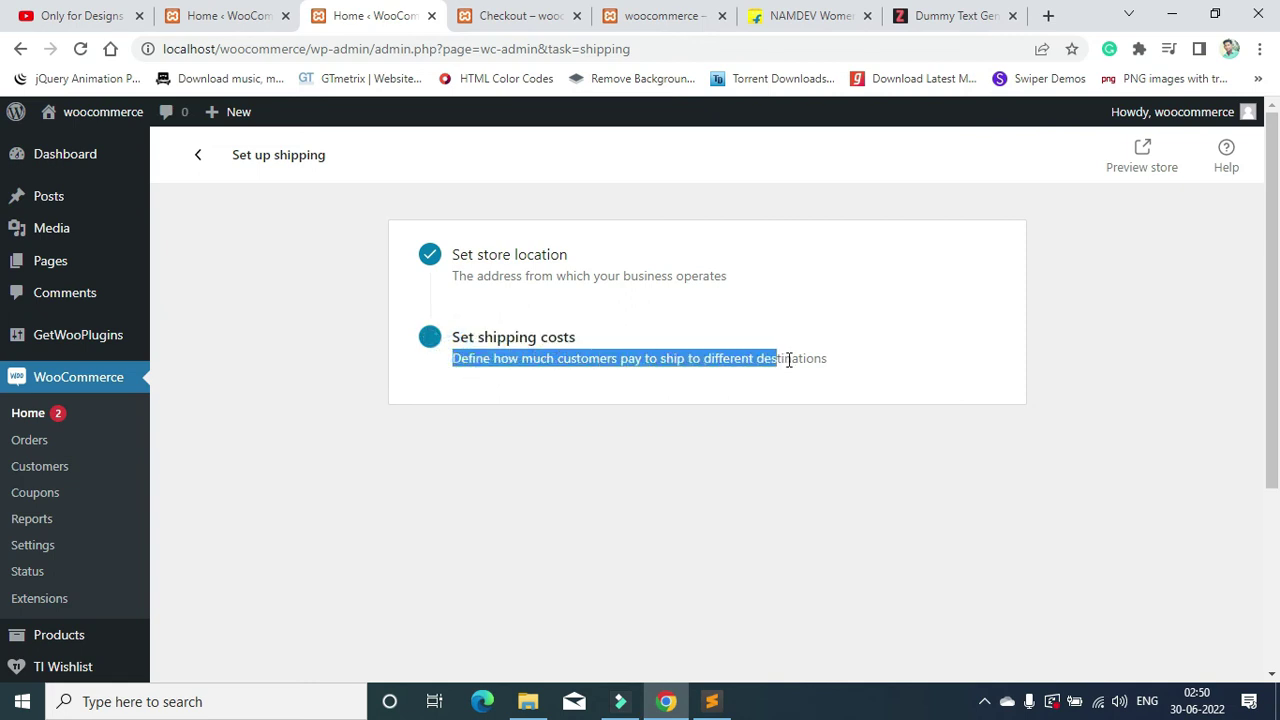
left_click(789, 360)
left_click_drag(452, 338, 471, 338)
left_click(496, 337)
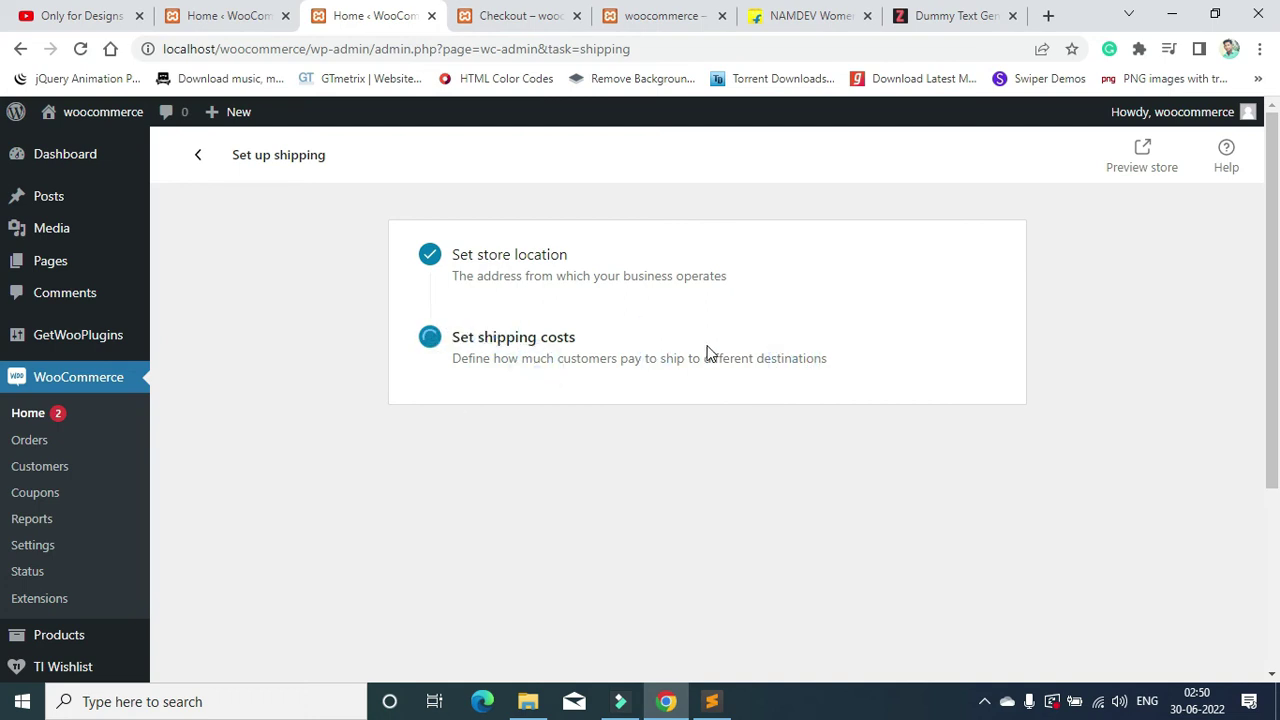
scroll(652, 378, "down", 1)
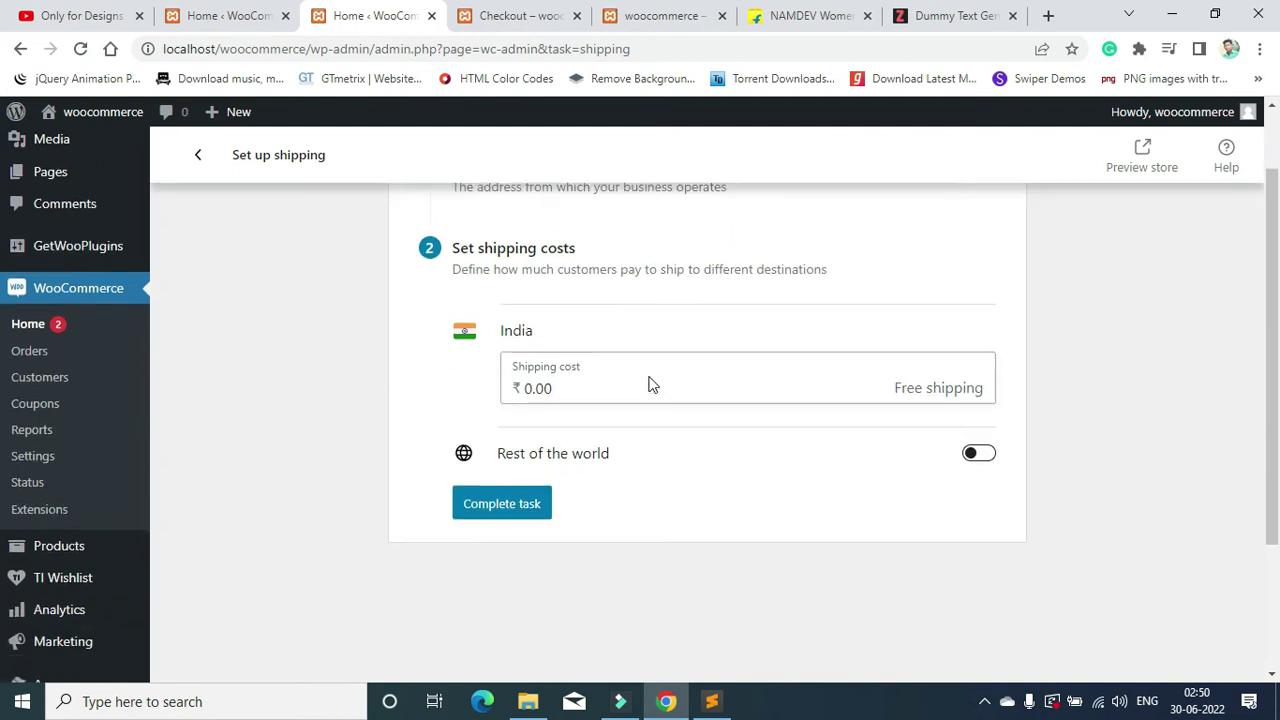
Step: Set India shipping to ₹100 and rest-of-world shipping to ₹200, then complete the task
left_click_drag(680, 378, 478, 389)
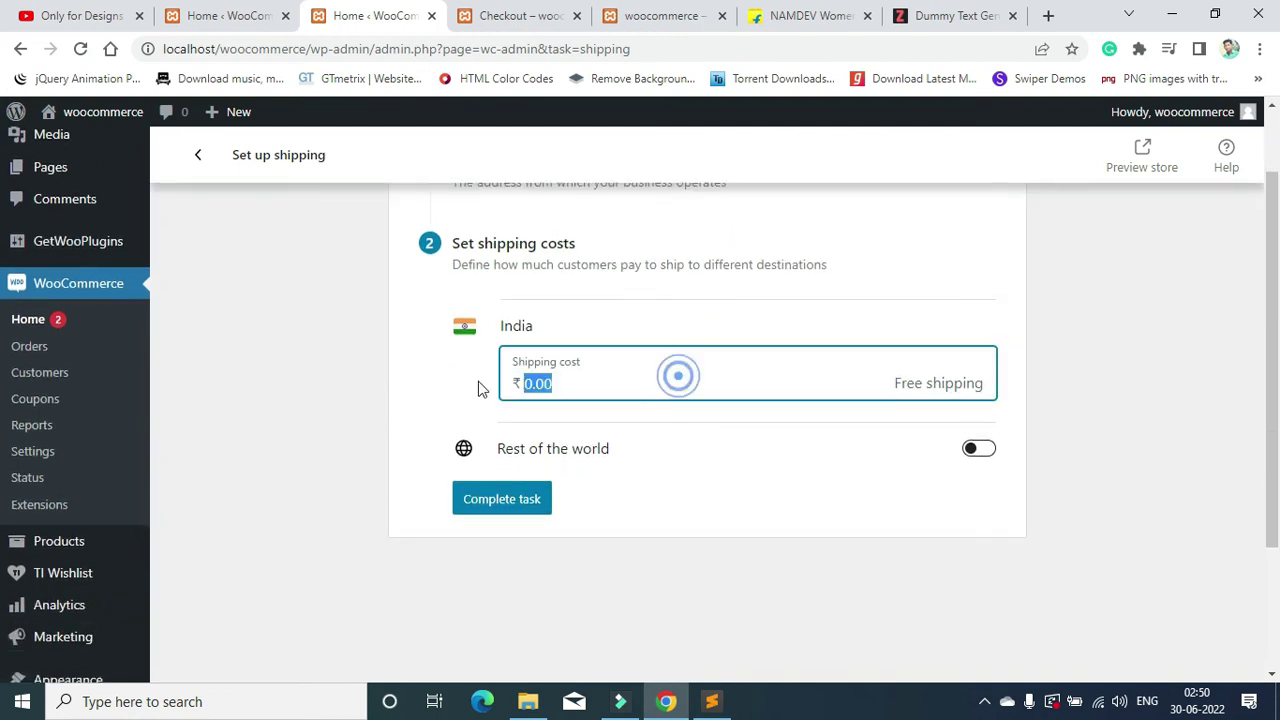
type("100")
left_click(855, 527)
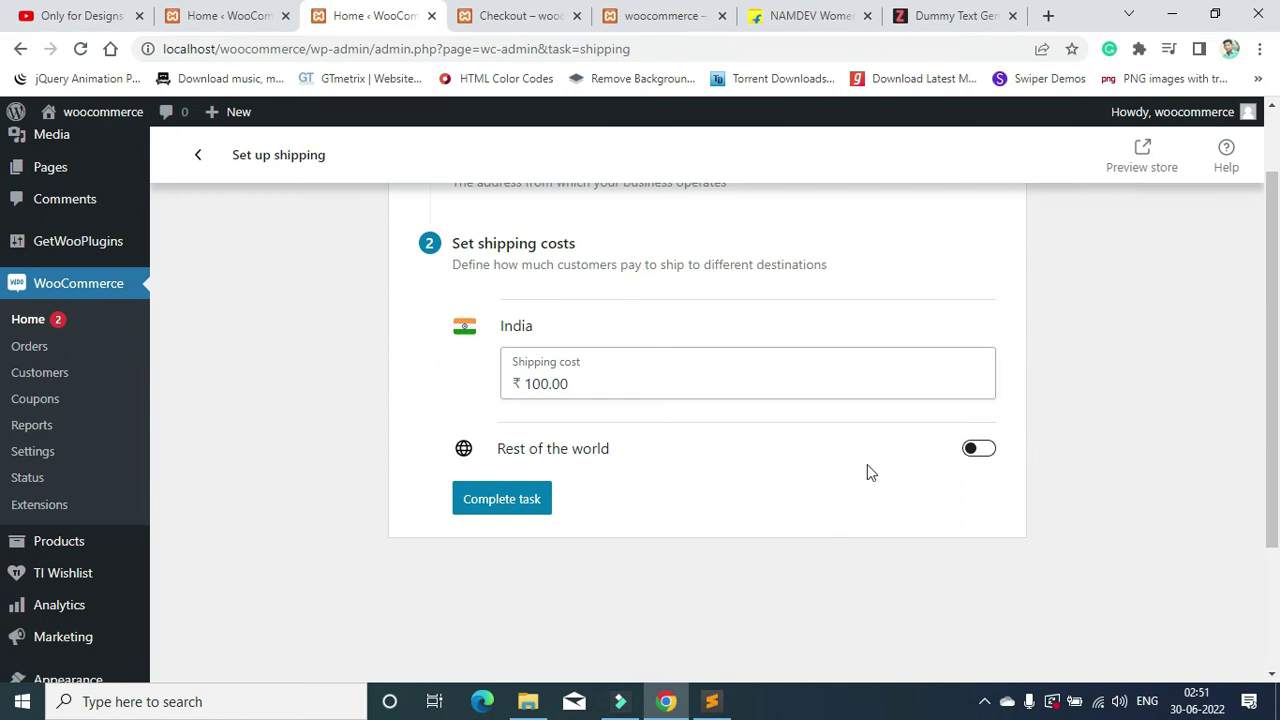
left_click(978, 448)
left_click(697, 508)
left_click_drag(697, 508, 487, 515)
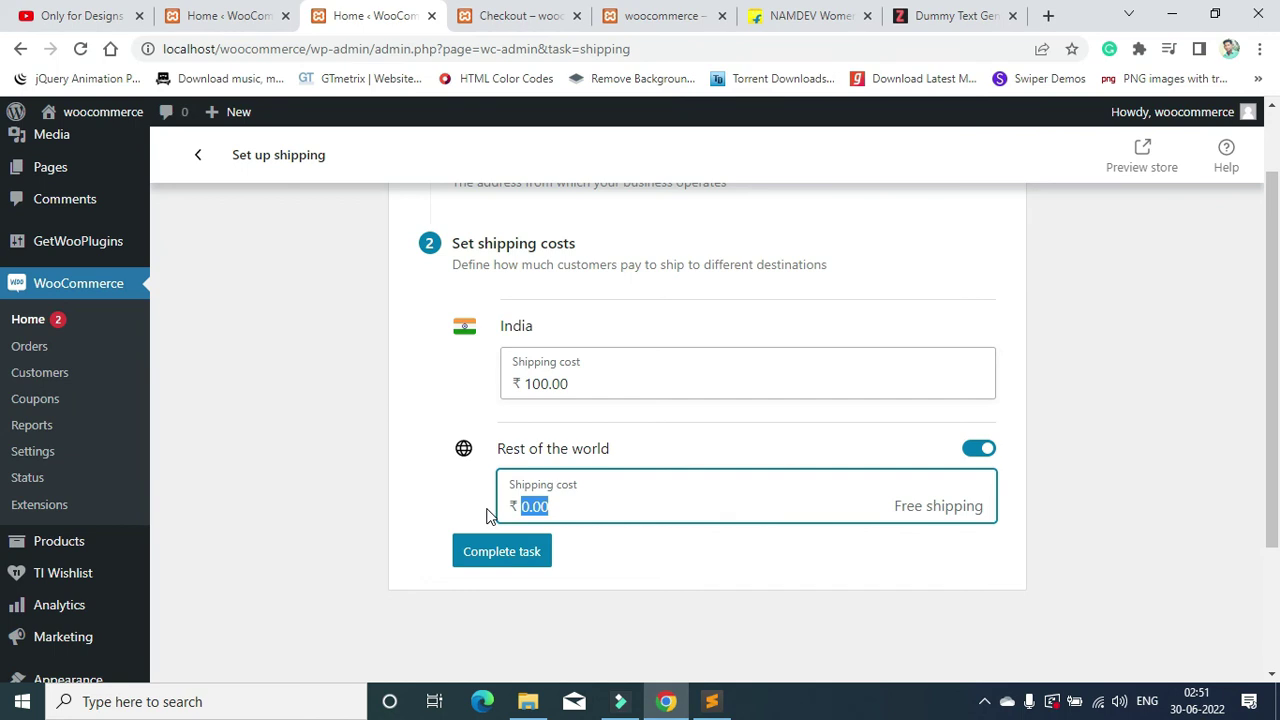
type("54")
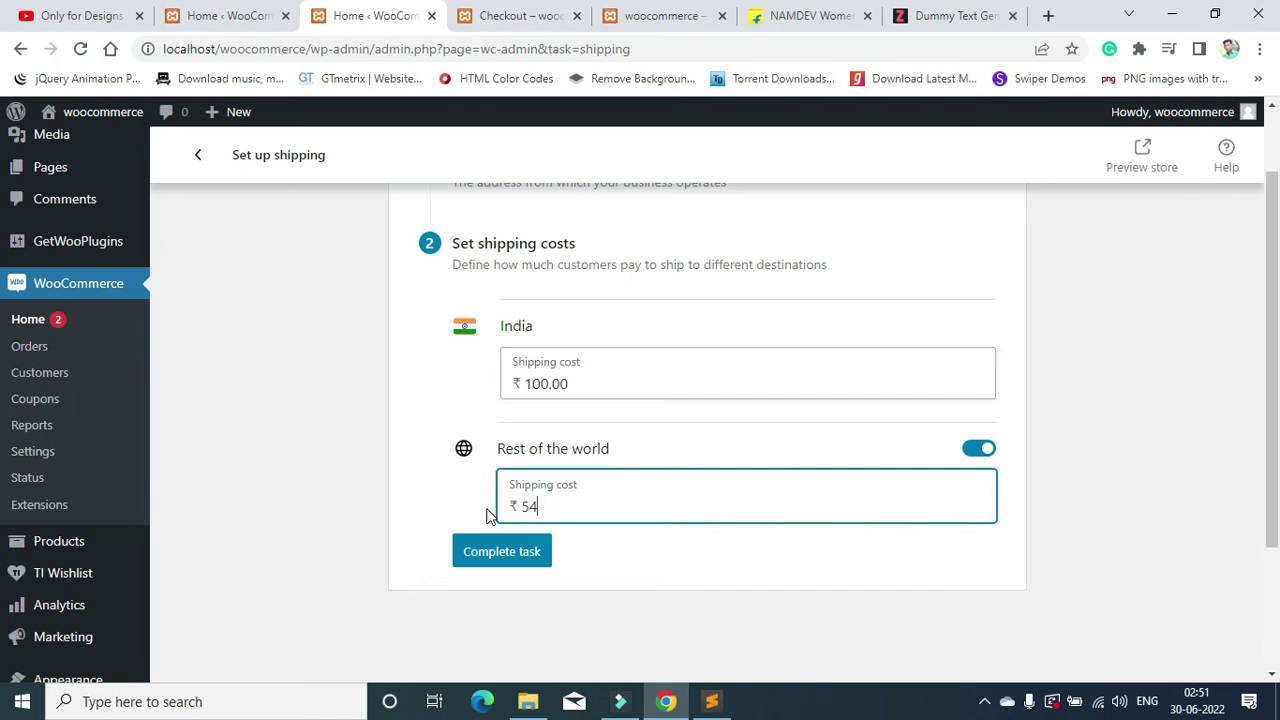
type("00")
left_click(492, 550)
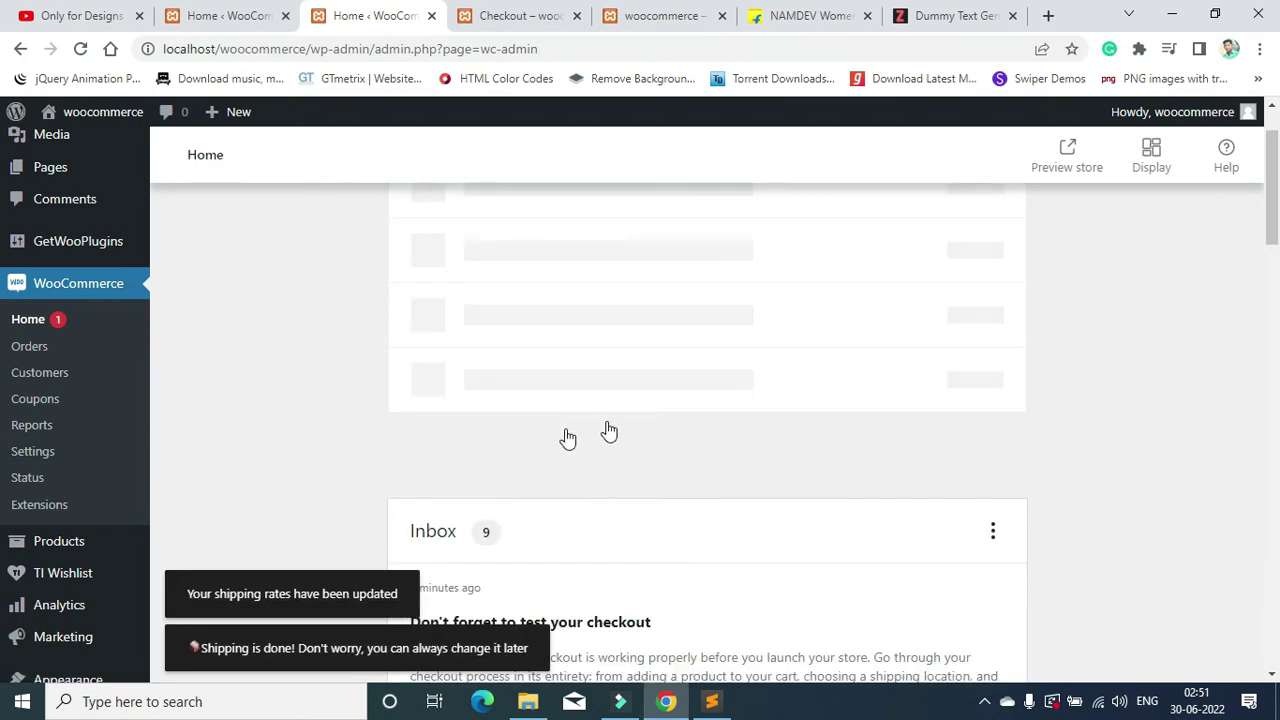
scroll(603, 417, "down", 2)
Step: Open Personalize my store to see the homepage, logo and store notice options
scroll(603, 415, "up", 3)
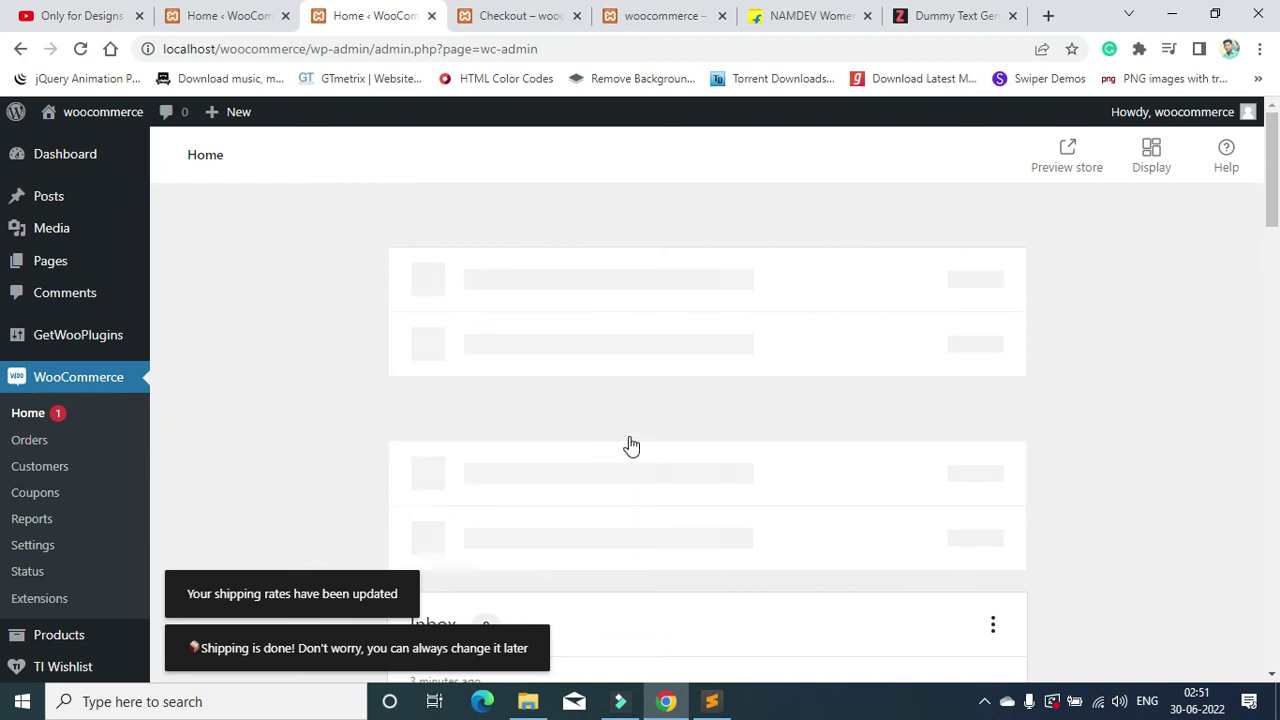
scroll(629, 437, "down", 3)
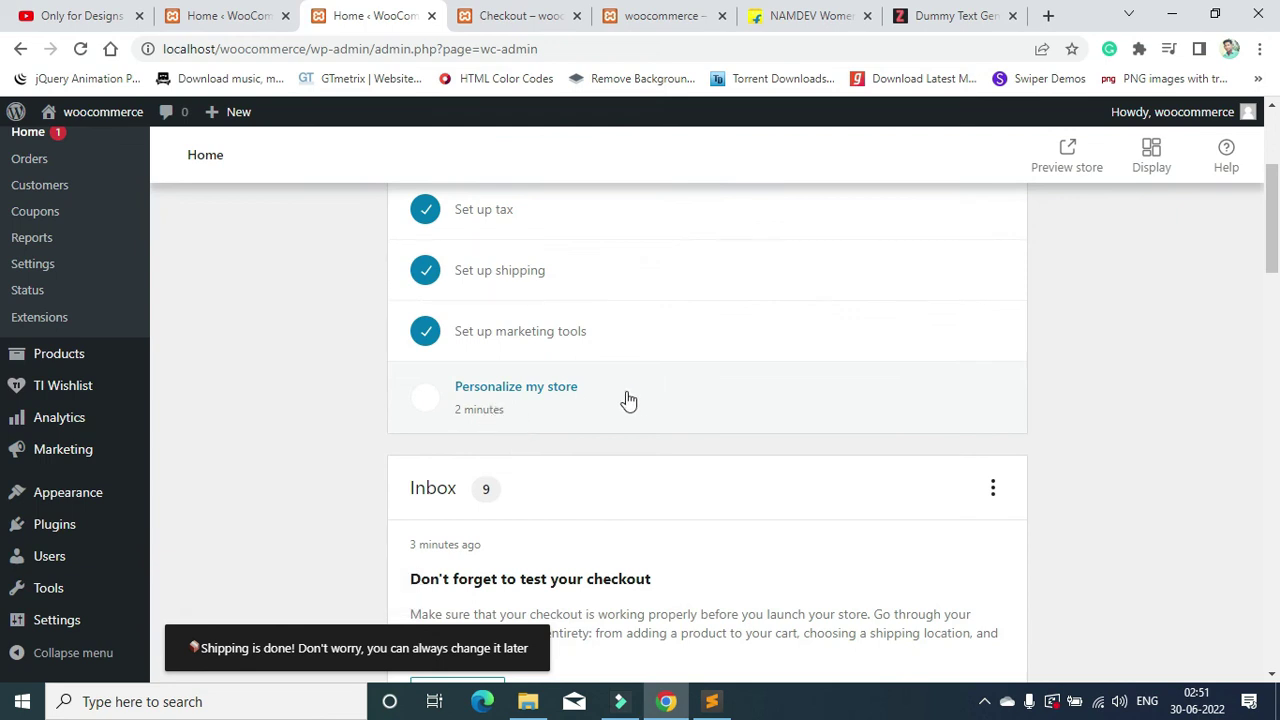
left_click(637, 394)
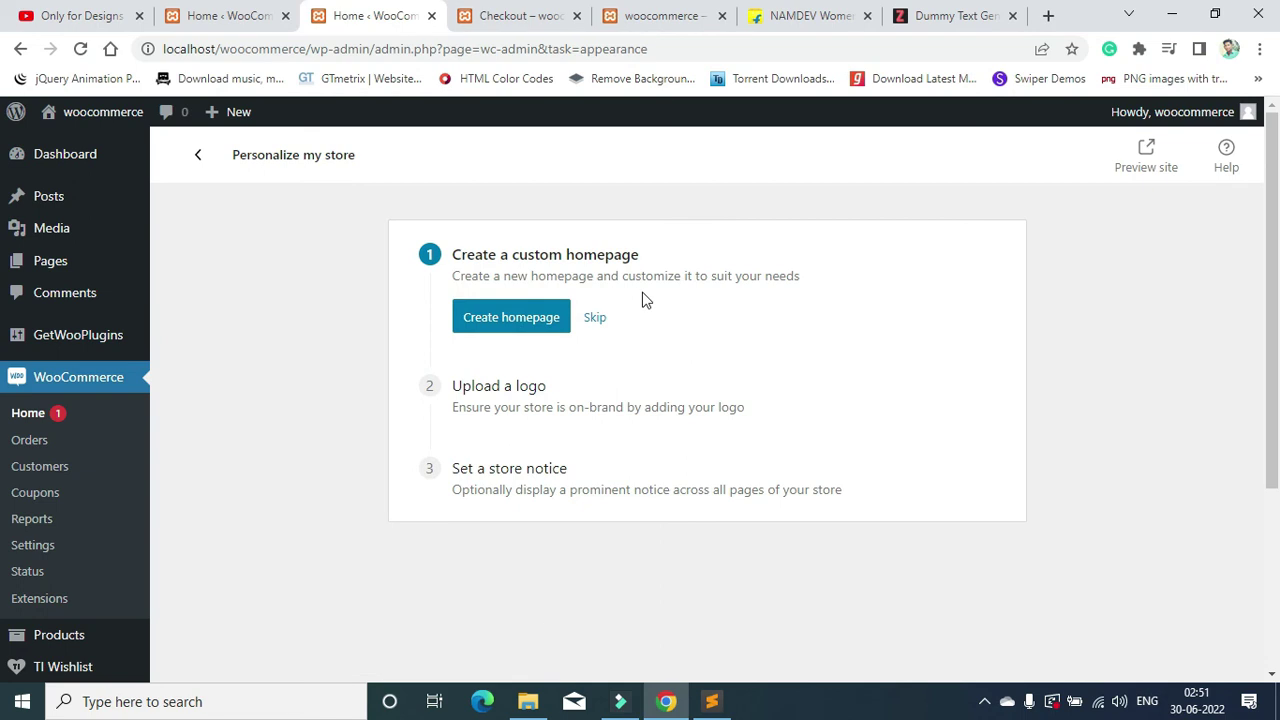
left_click(524, 15)
Step: Reload checkout and check the Flat Rate ₹100.00 shipping line in the order summary
left_click(83, 48)
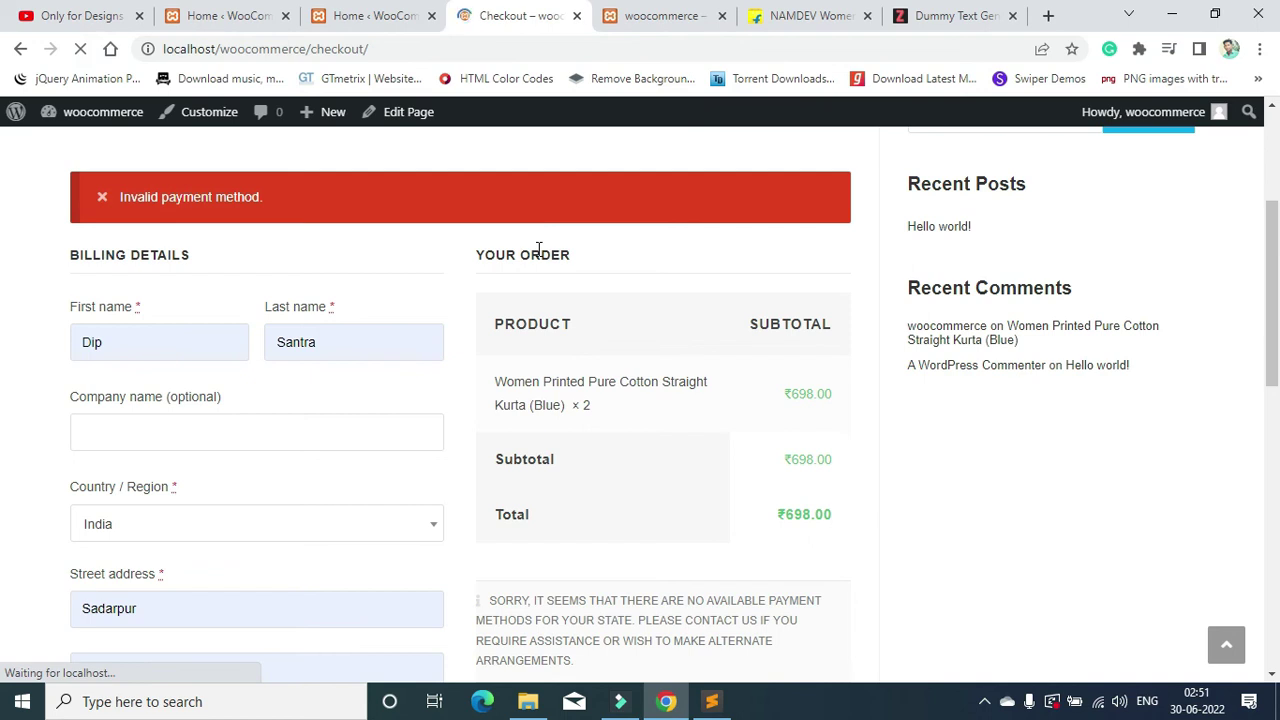
scroll(660, 410, "up", 2)
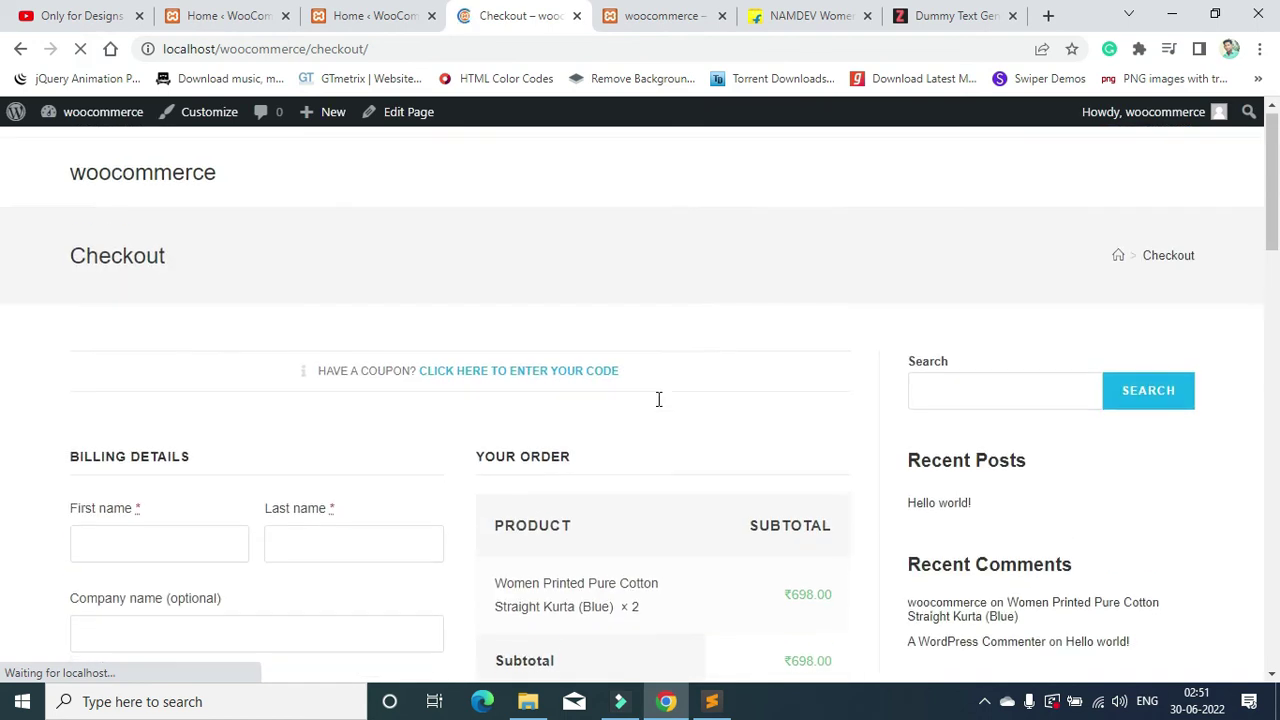
scroll(549, 366, "down", 2)
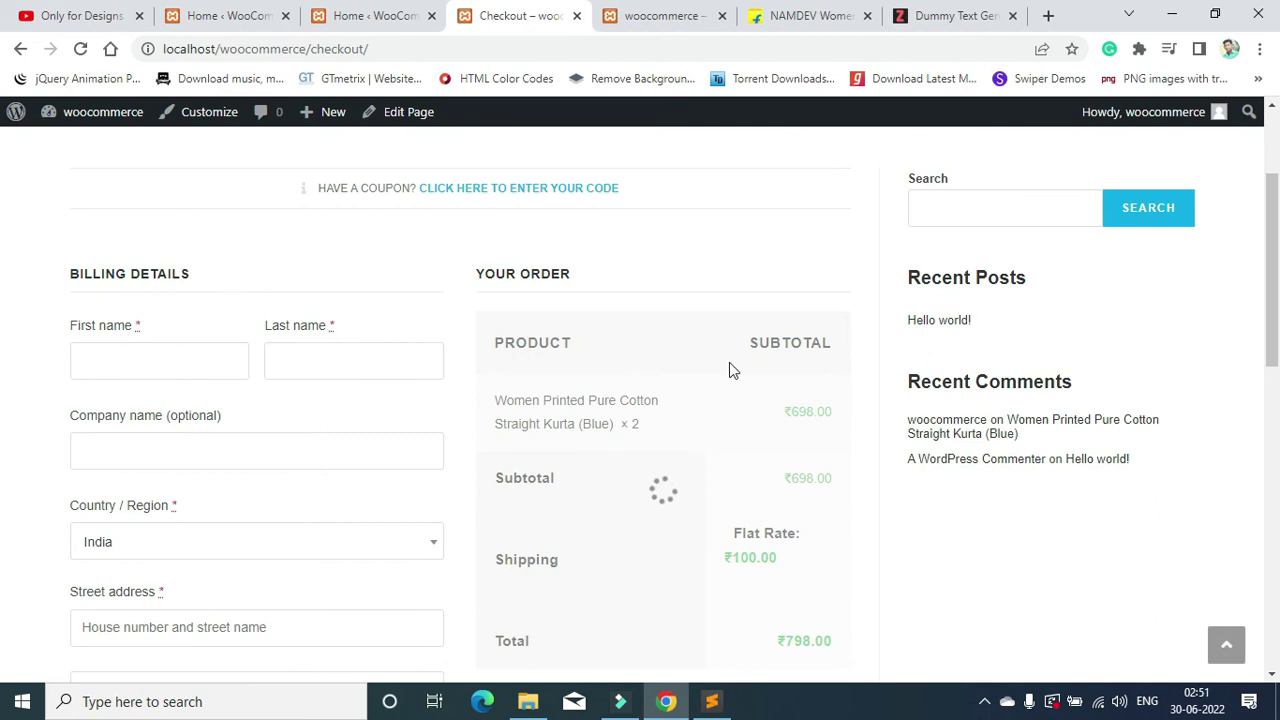
scroll(689, 391, "down", 1)
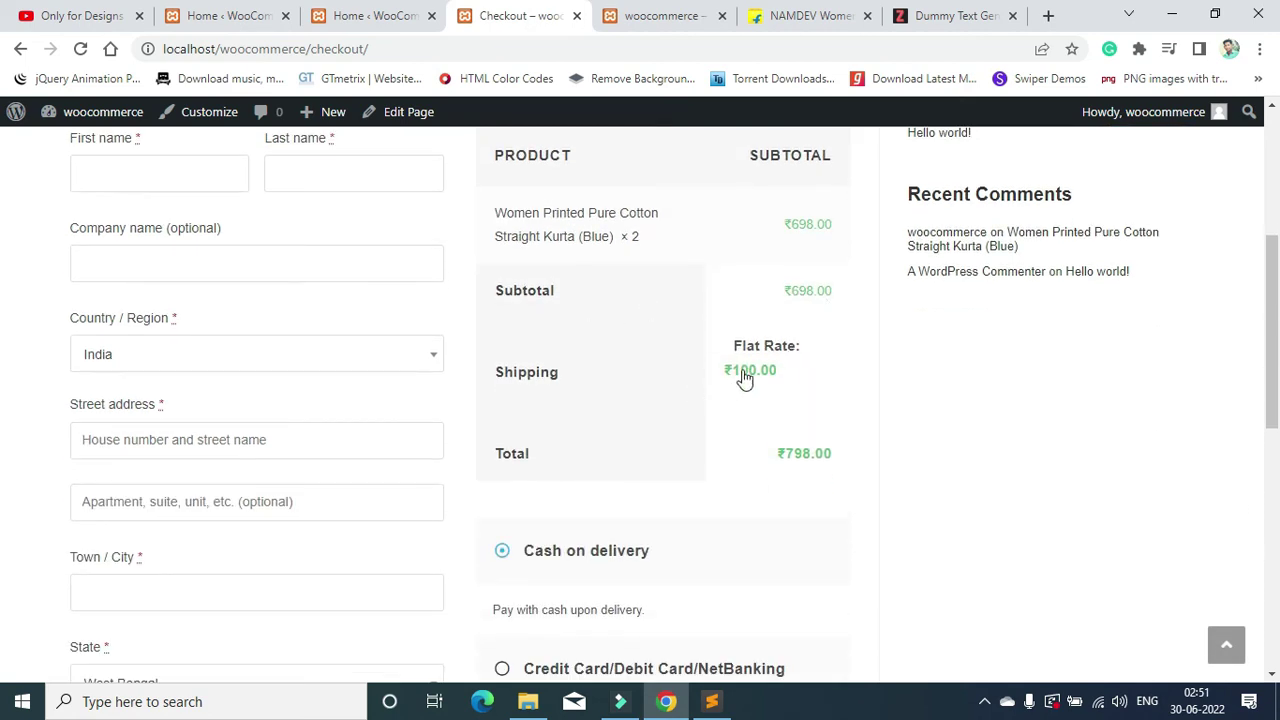
left_click_drag(530, 375, 803, 391)
left_click(803, 385)
triple_click(791, 372)
left_click(745, 385)
scroll(753, 387, "up", 2)
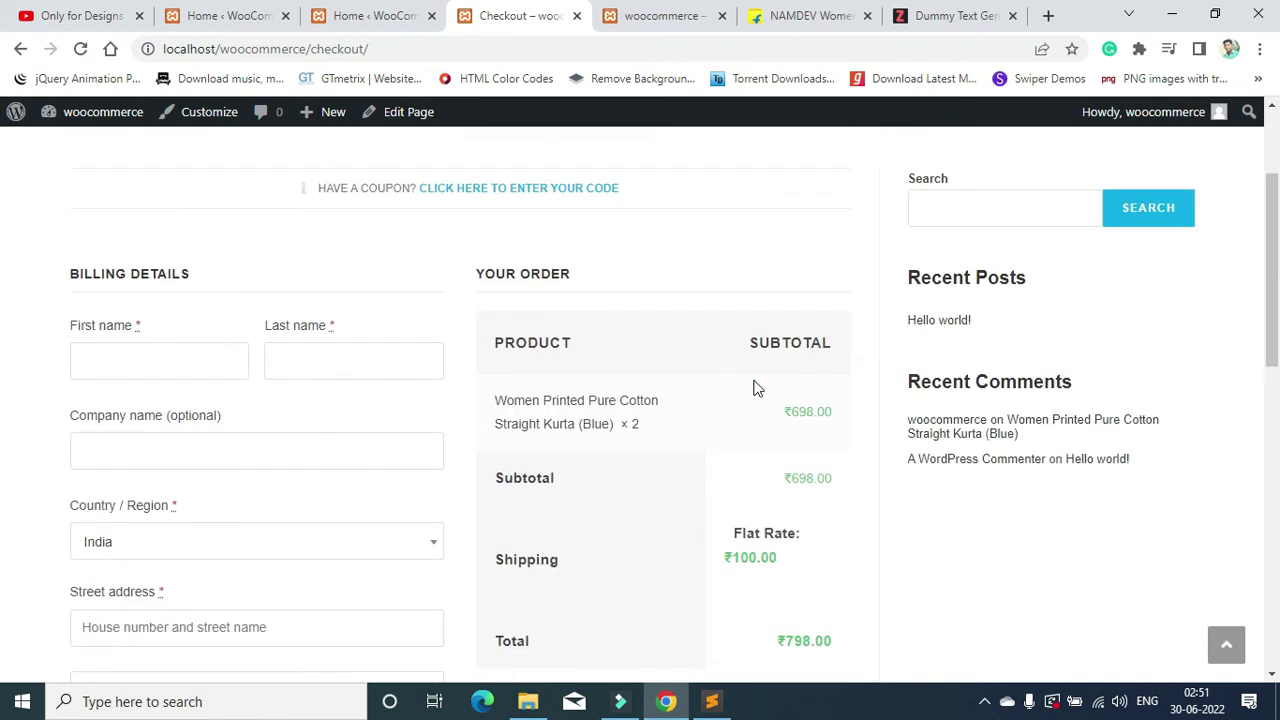
scroll(757, 388, "down", 2)
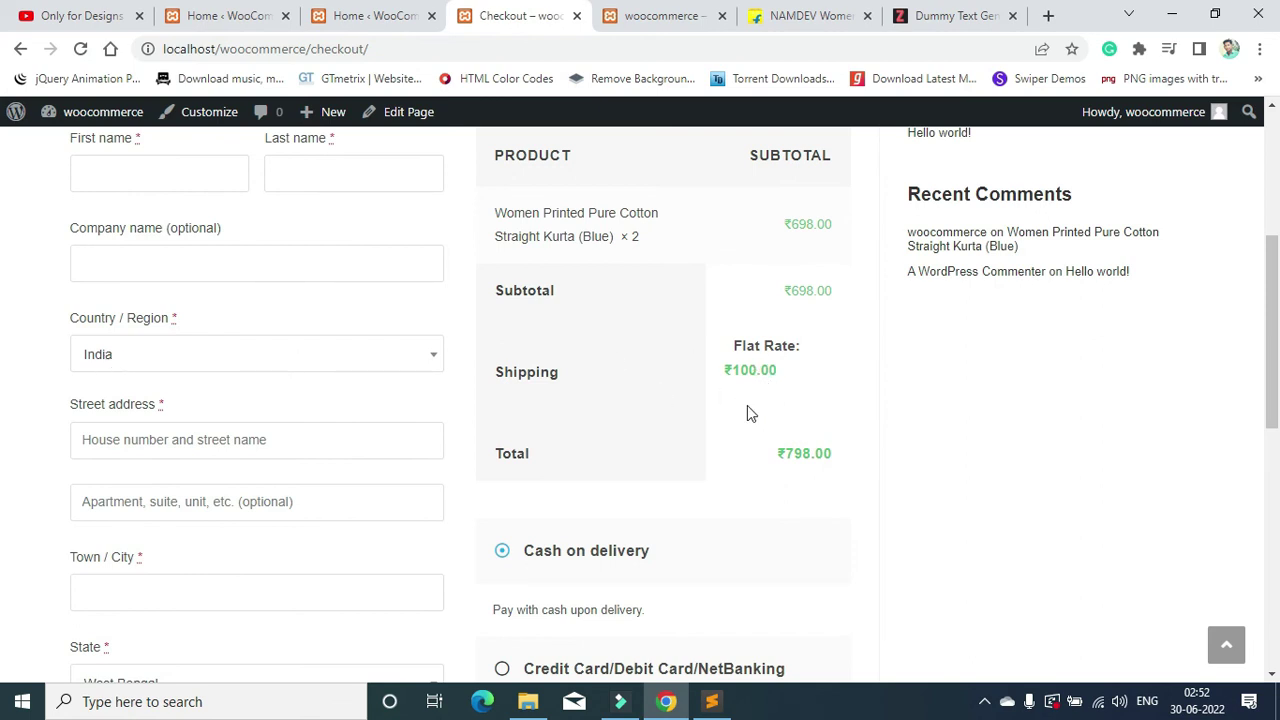
Step: Change the billing country to Italy so ₹200.00 shipping applies
left_click(124, 368)
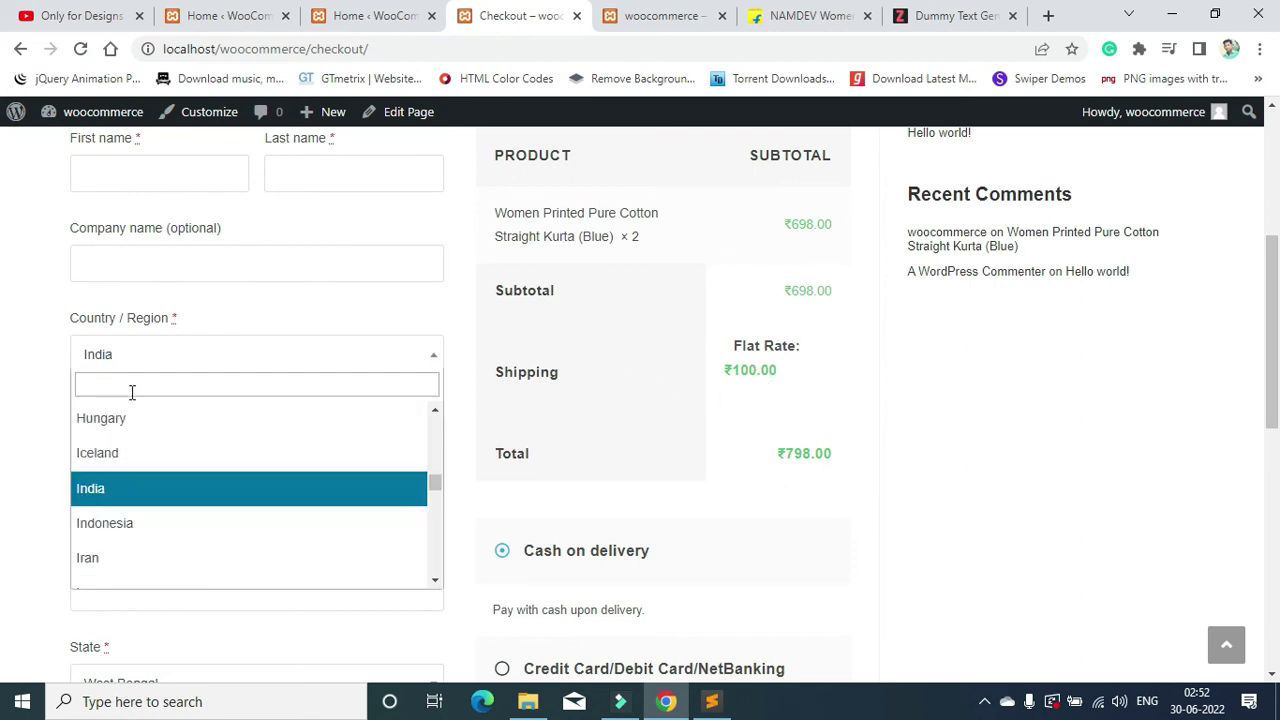
scroll(160, 525, "down", 3)
left_click(151, 451)
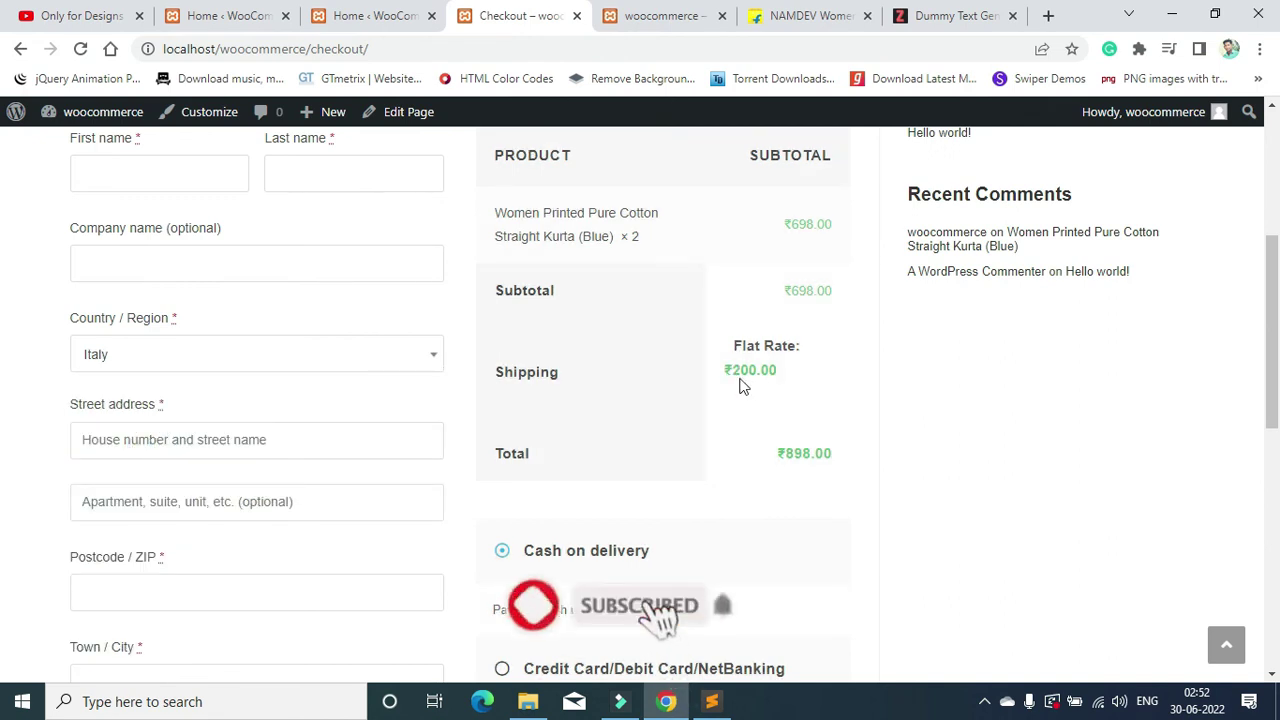
scroll(765, 379, "down", 1)
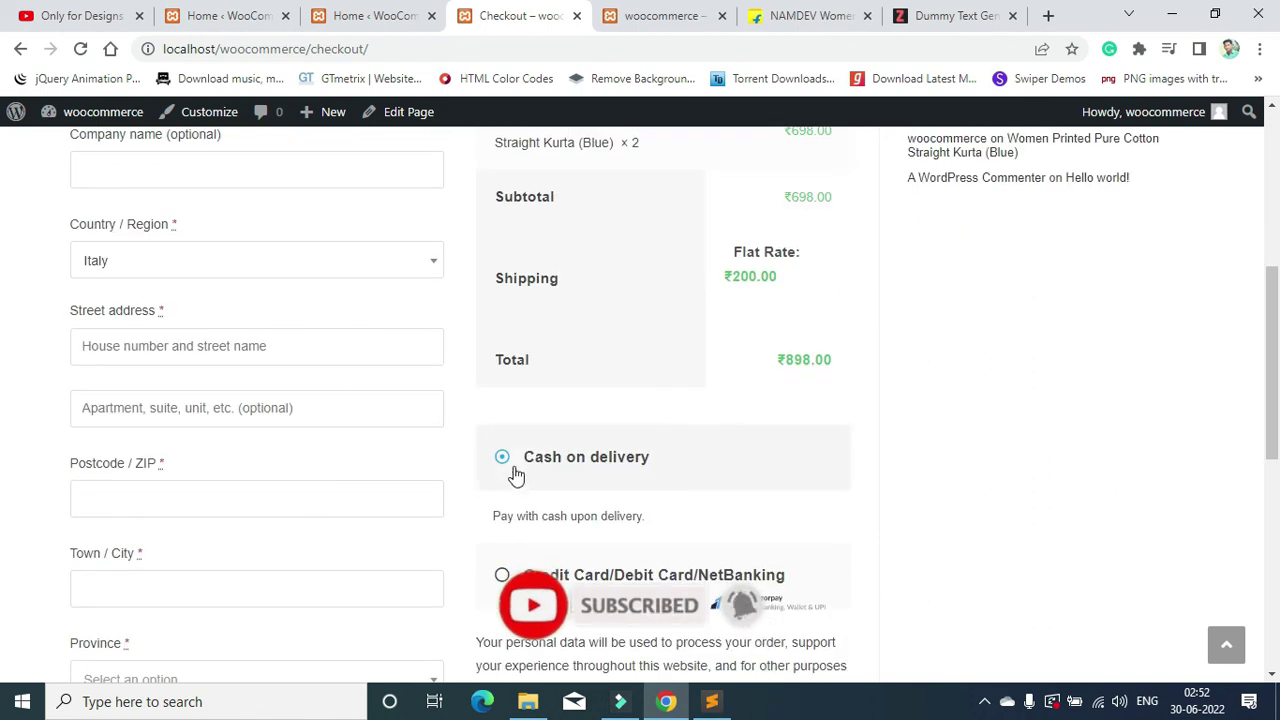
scroll(515, 475, "down", 1)
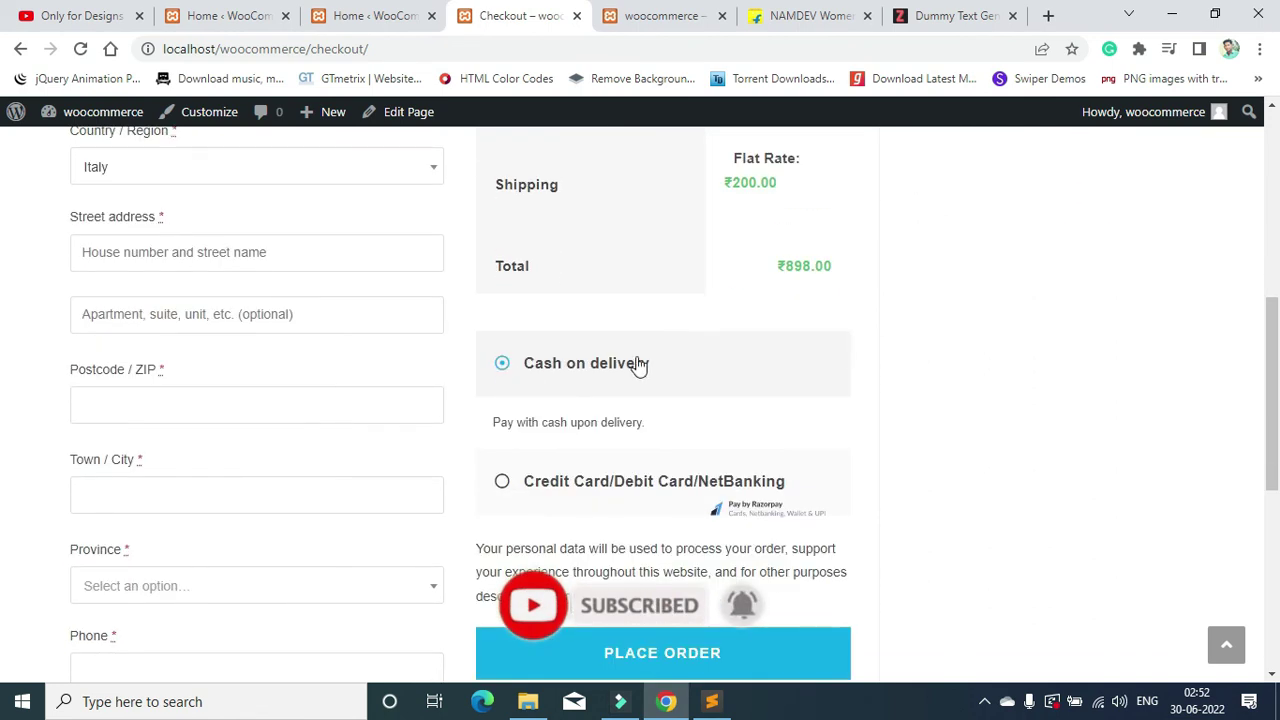
Step: Select Cash on delivery instead of Razorpay and place the ₹898.00 order
left_click(671, 492)
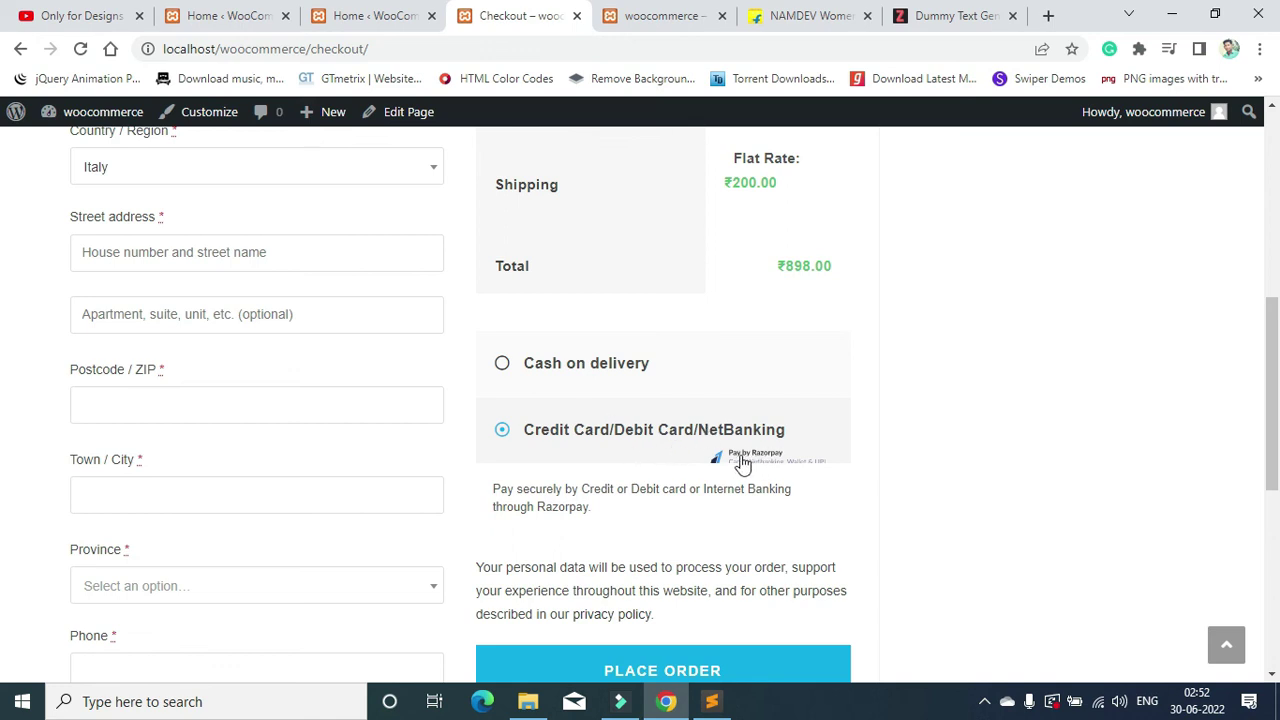
left_click(631, 376)
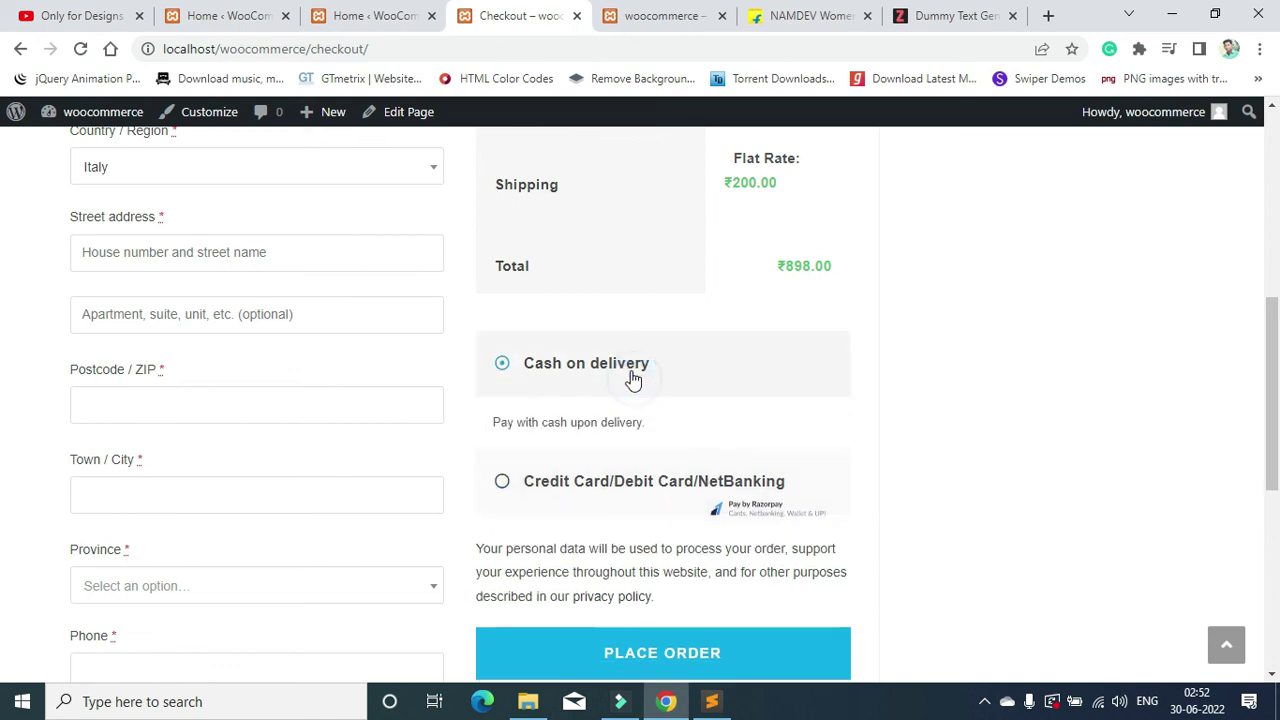
scroll(671, 557, "down", 3)
scroll(670, 450, "up", 1)
left_click(685, 480)
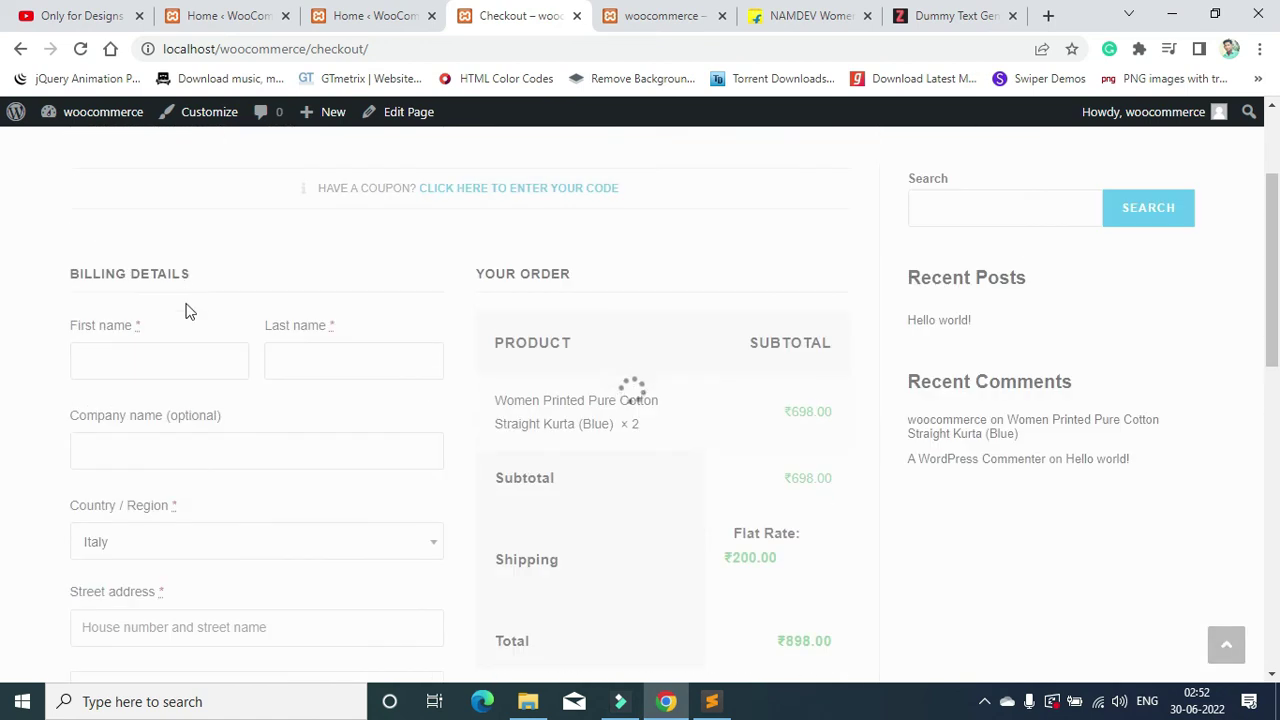
Step: Autofill the billing name fields from saved details and enter the customer's phone number
left_click(157, 466)
left_click(200, 540)
scroll(120, 369, "down", 10)
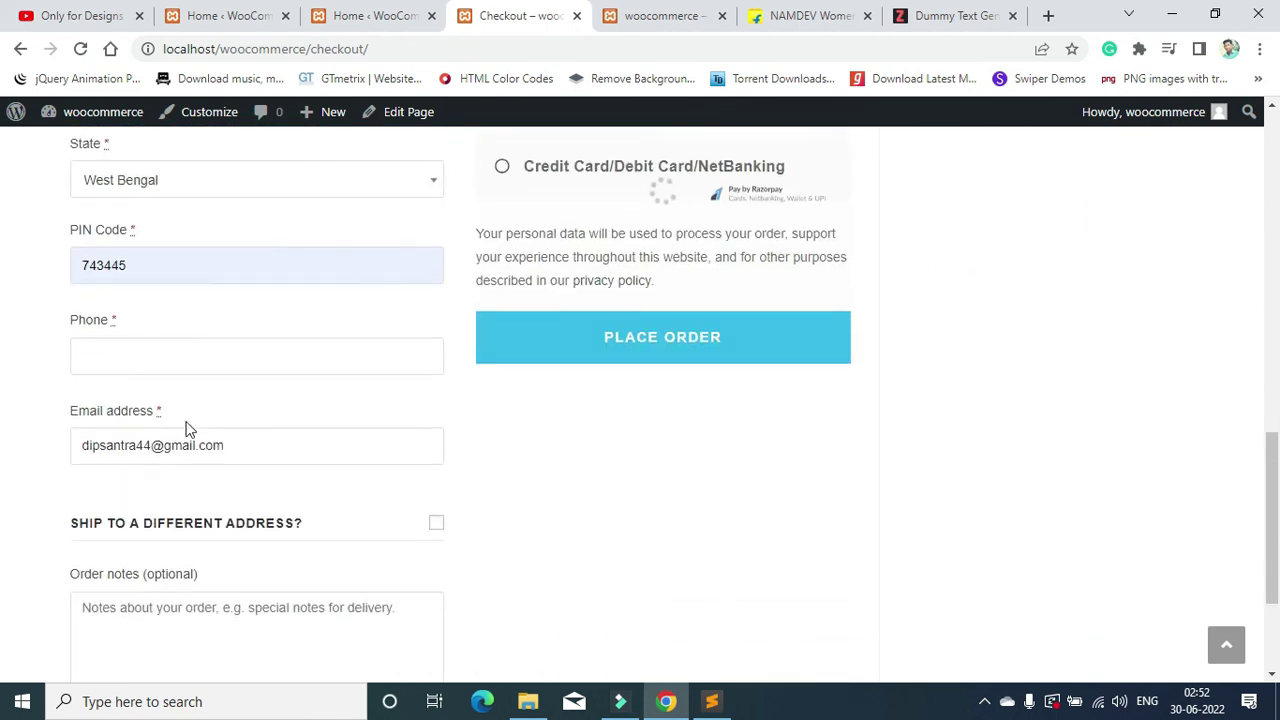
left_click(184, 223)
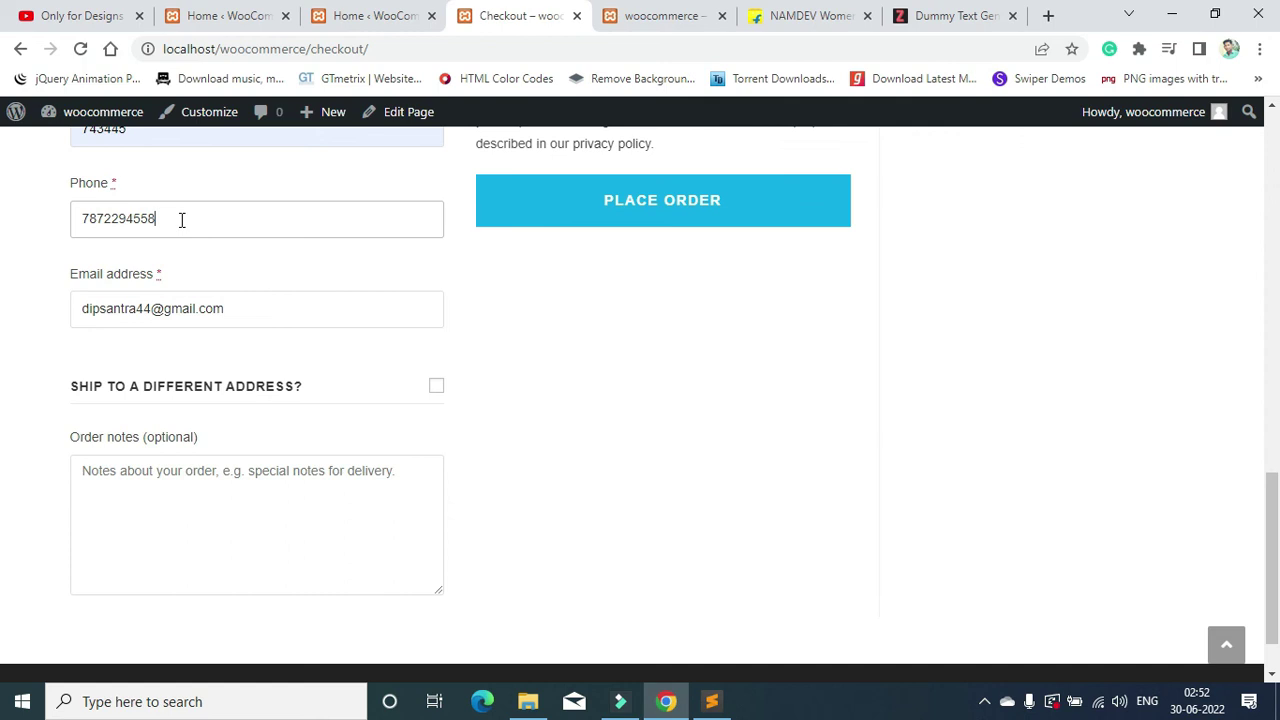
Step: Toggle 'Ship to a different address' on and back off, keeping the billing address
scroll(157, 289, "up", 3)
scroll(163, 277, "up", 1)
scroll(158, 258, "down", 3)
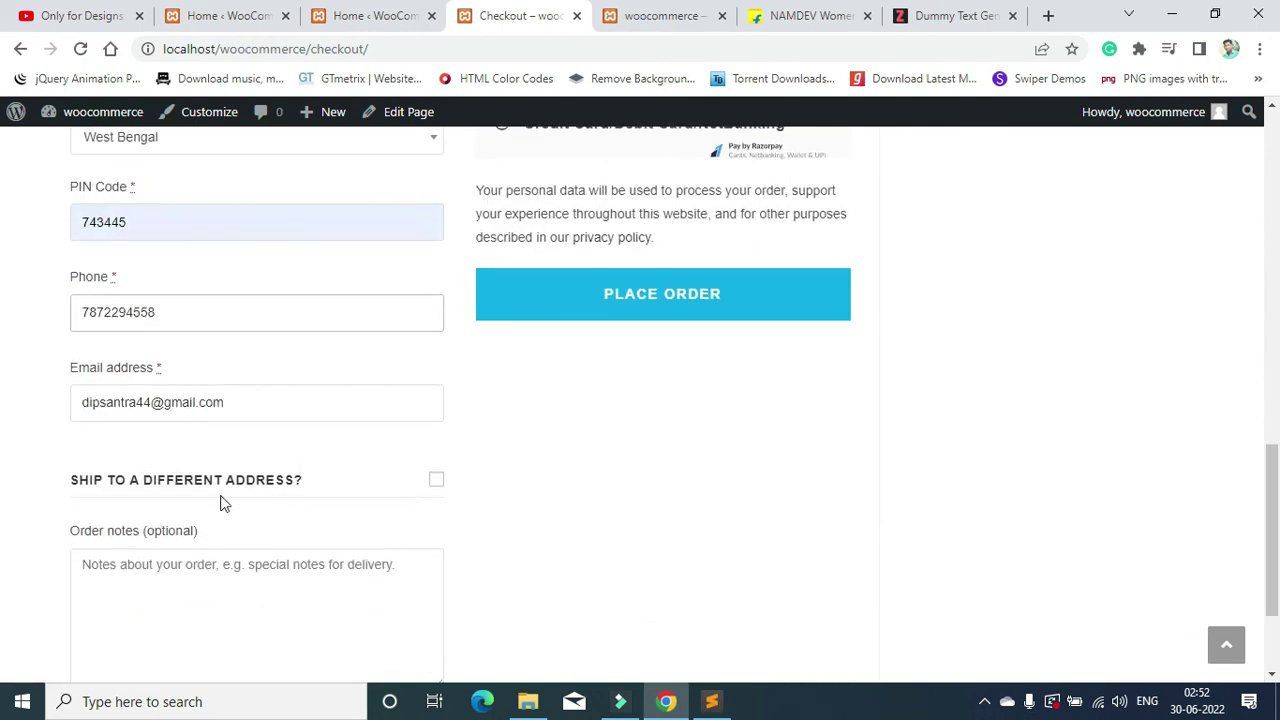
scroll(357, 500, "down", 2)
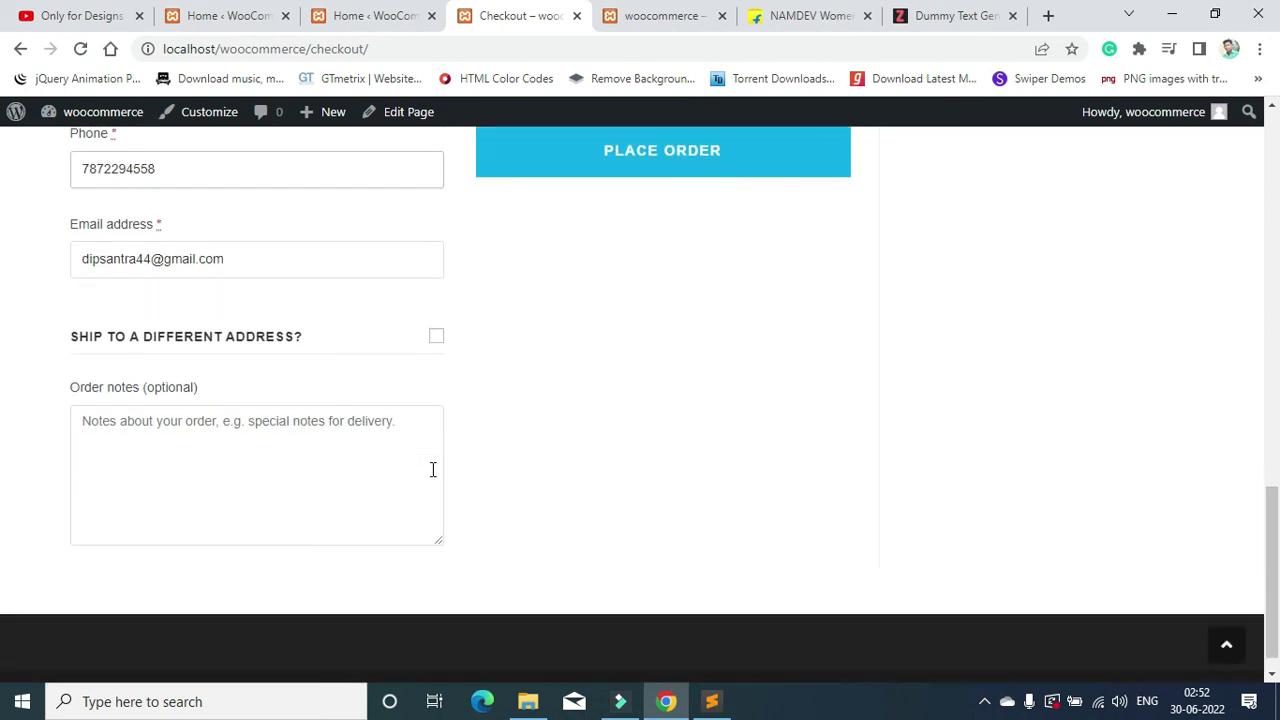
scroll(358, 481, "up", 3)
scroll(357, 481, "down", 2)
left_click(437, 404)
scroll(374, 463, "down", 5)
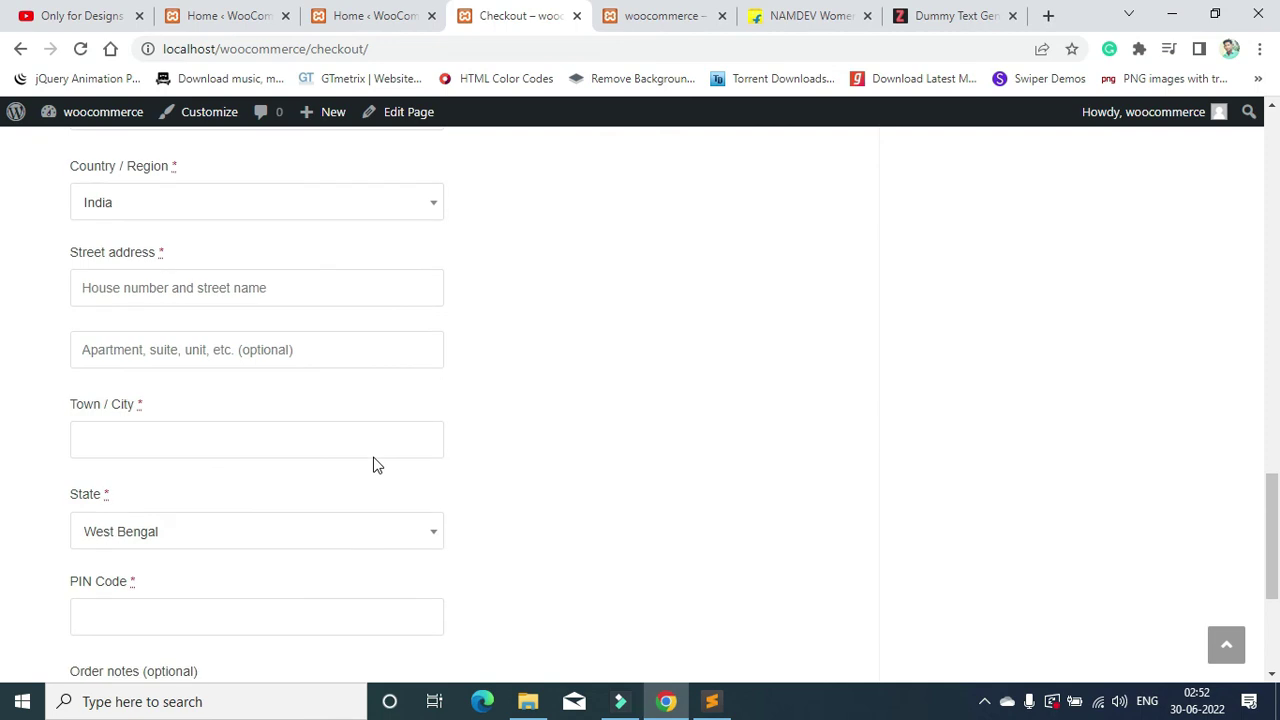
scroll(375, 457, "up", 6)
left_click(437, 496)
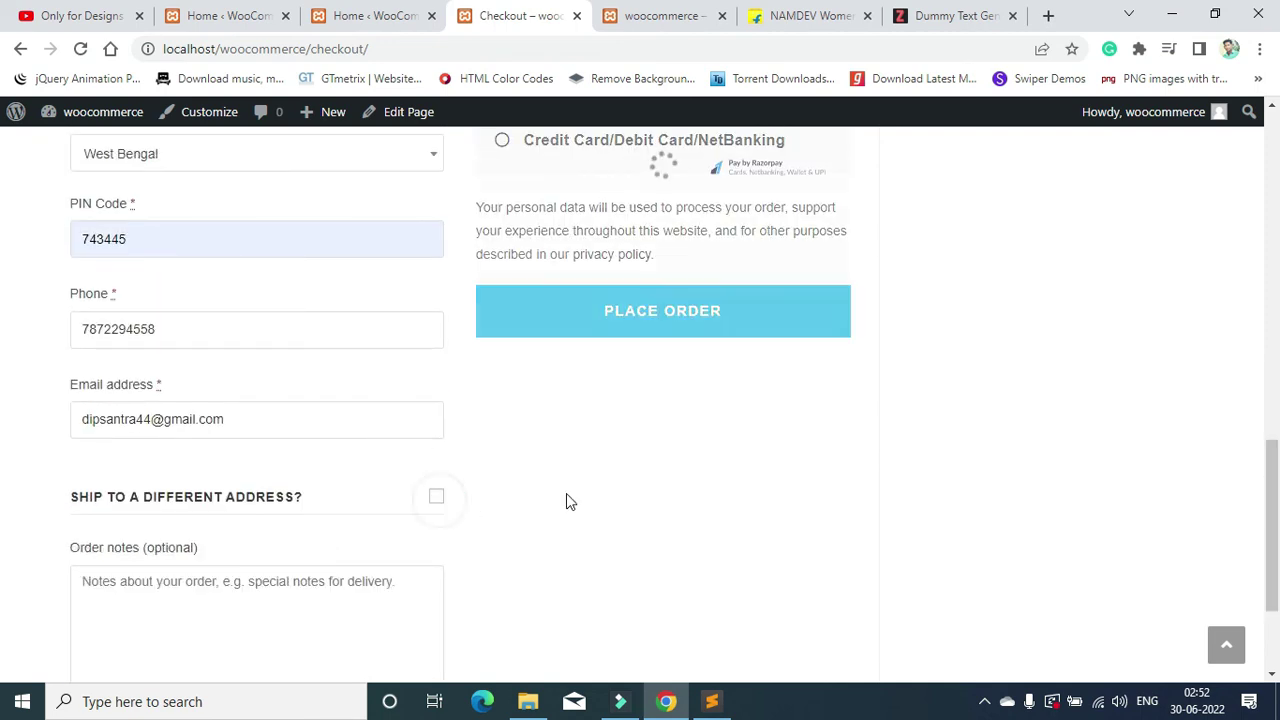
Step: Place the ₹798.00 order with Cash on delivery as the payment method
scroll(566, 493, "up", 1)
scroll(561, 479, "up", 5)
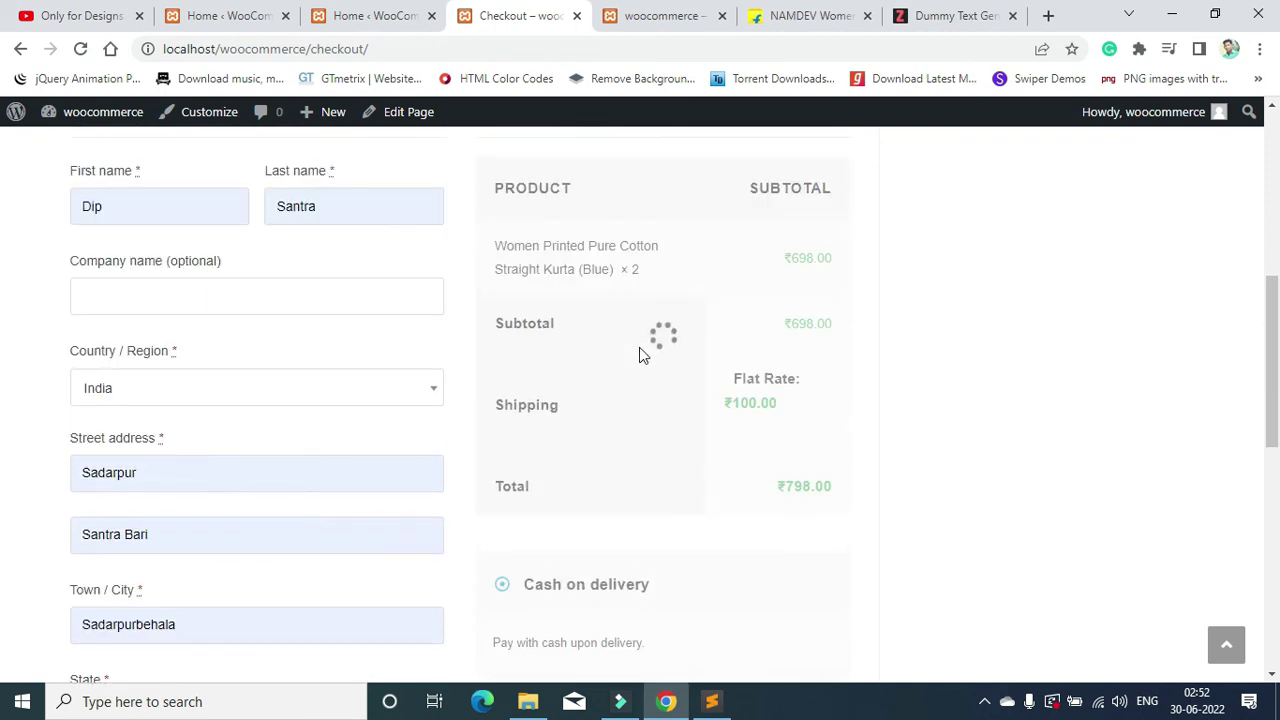
scroll(671, 329, "down", 7)
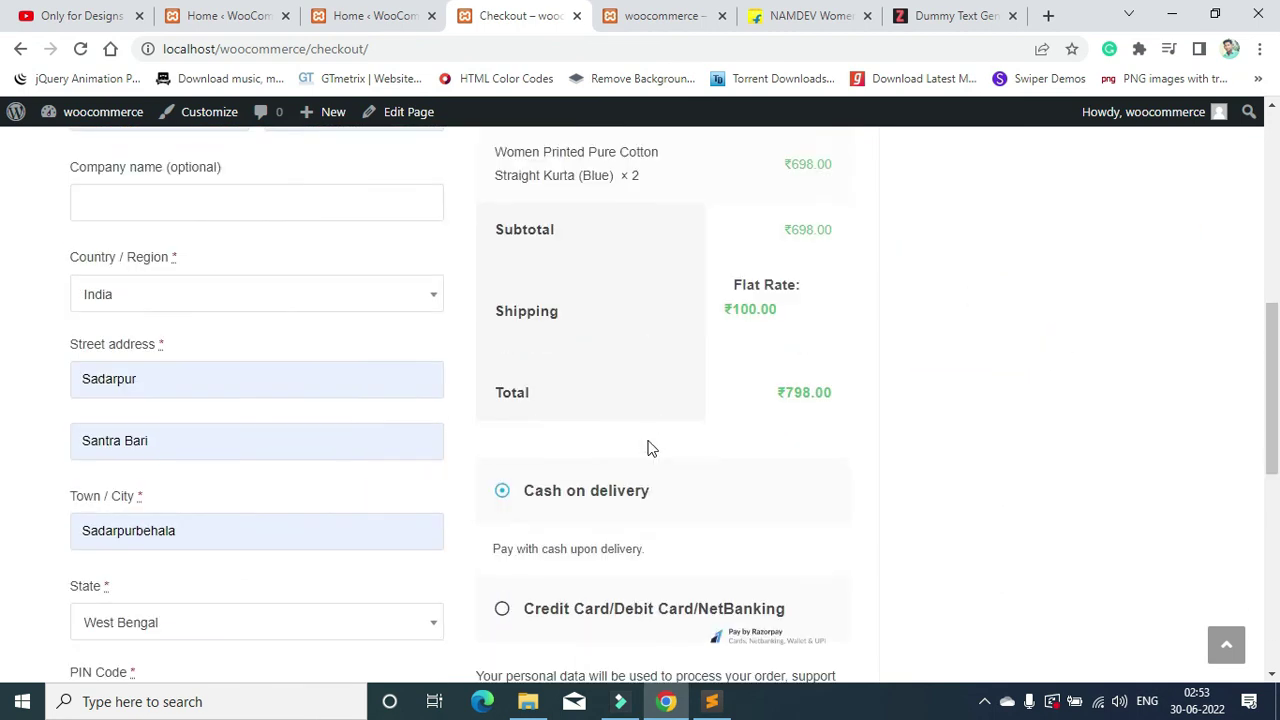
left_click(679, 577)
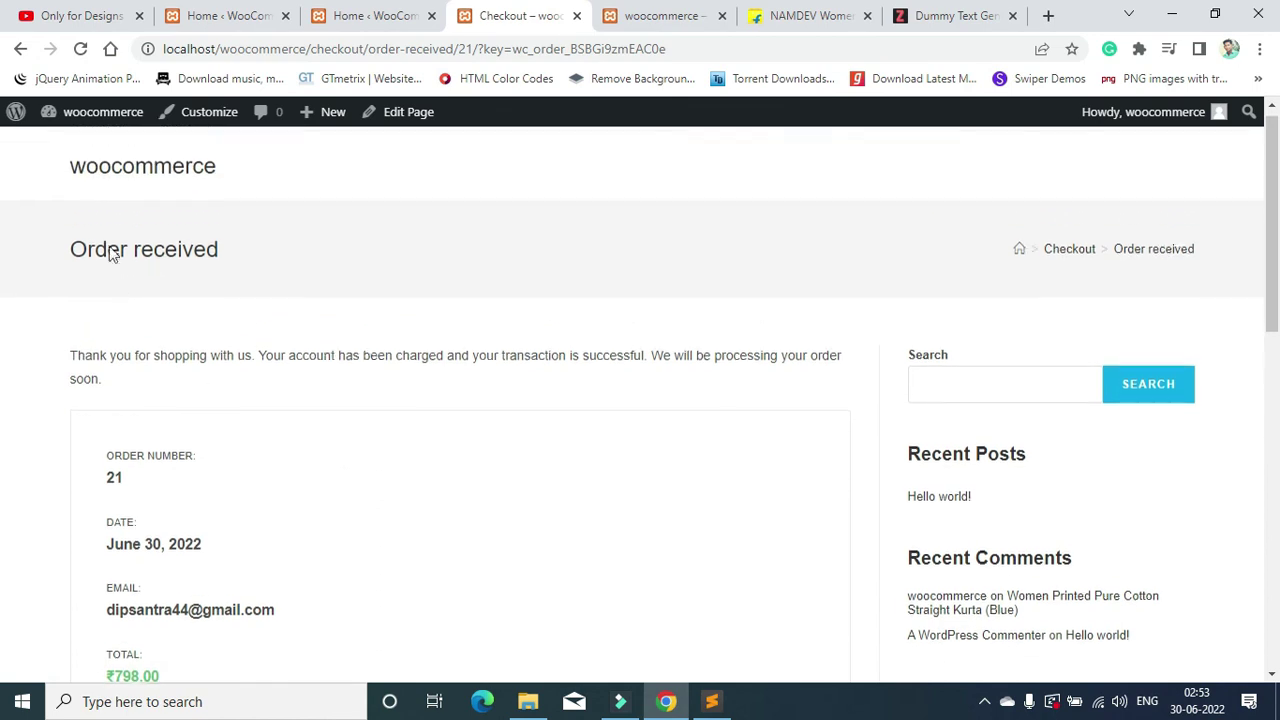
left_click_drag(74, 268, 476, 272)
scroll(300, 300, "down", 2)
left_click_drag(110, 298, 222, 294)
left_click(112, 280)
left_click(163, 300)
scroll(120, 297, "down", 1)
left_click_drag(128, 401, 162, 405)
scroll(313, 484, "down", 4)
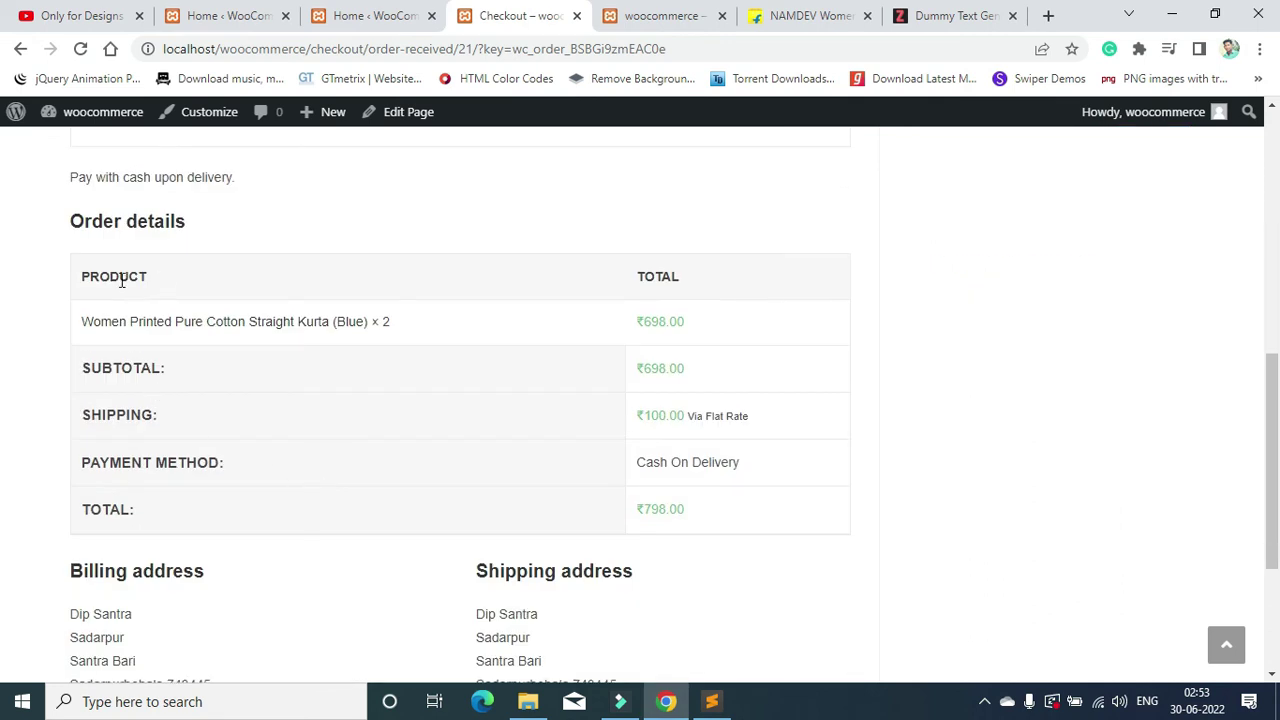
scroll(643, 271, "down", 3)
left_click_drag(471, 309, 592, 418)
left_click_drag(51, 320, 278, 448)
scroll(443, 409, "up", 2)
scroll(451, 420, "down", 2)
scroll(866, 357, "up", 10)
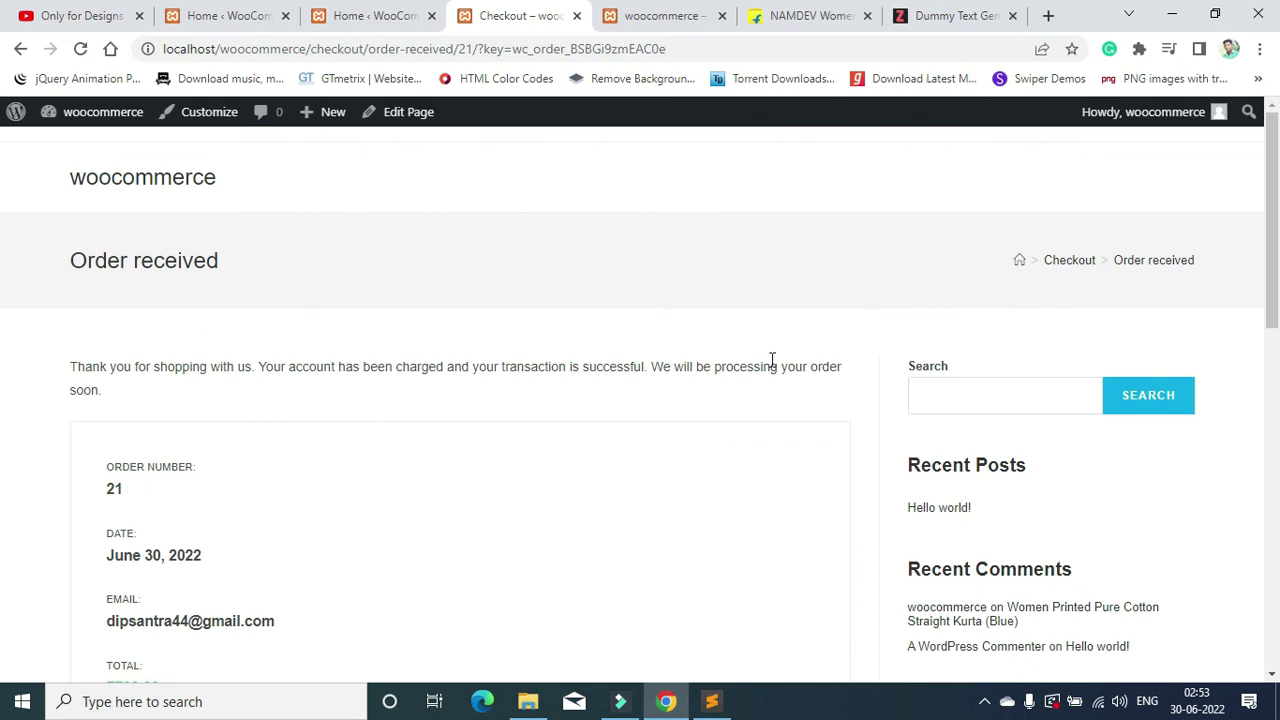
left_click(790, 16)
scroll(974, 337, "down", 5)
scroll(963, 240, "up", 5)
scroll(957, 257, "down", 5)
scroll(957, 257, "up", 5)
left_click(660, 16)
left_click(525, 16)
scroll(474, 330, "down", 5)
scroll(471, 334, "up", 5)
Step: Switch to the 'Home ‹ WooCommerce' browser tab showing the Personalize my store task
left_click(375, 15)
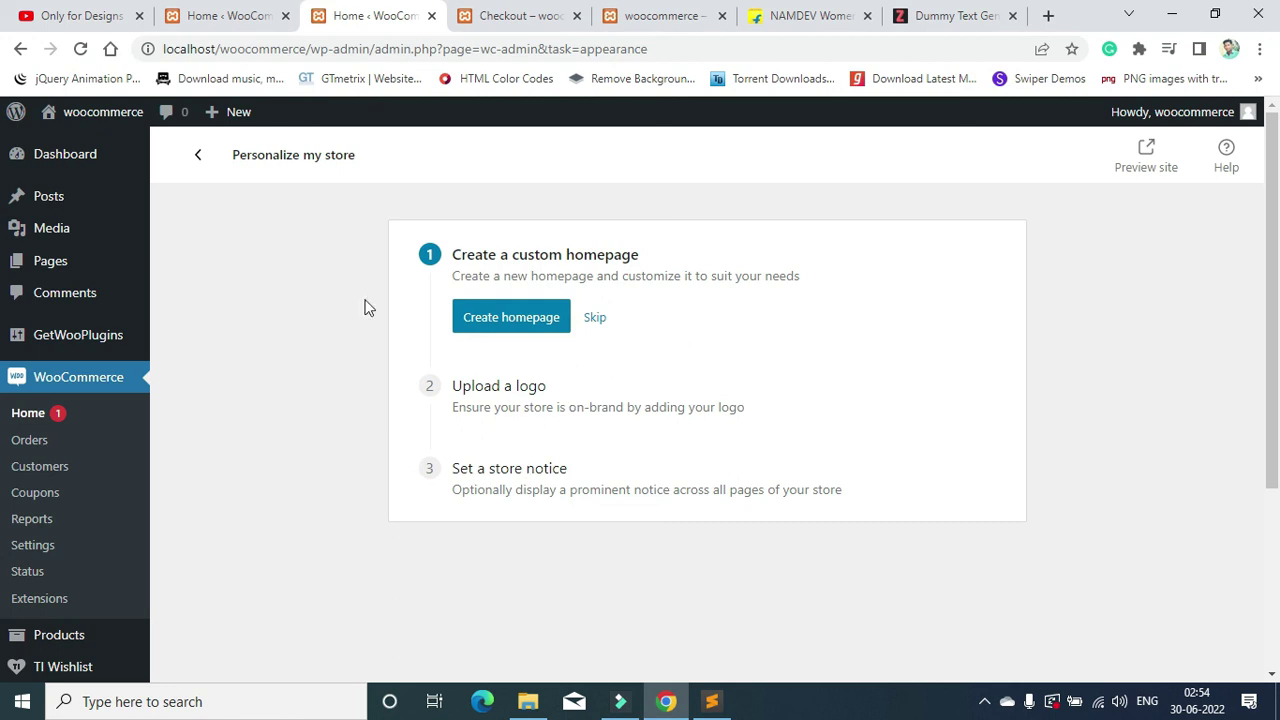
mouse_move(77, 214)
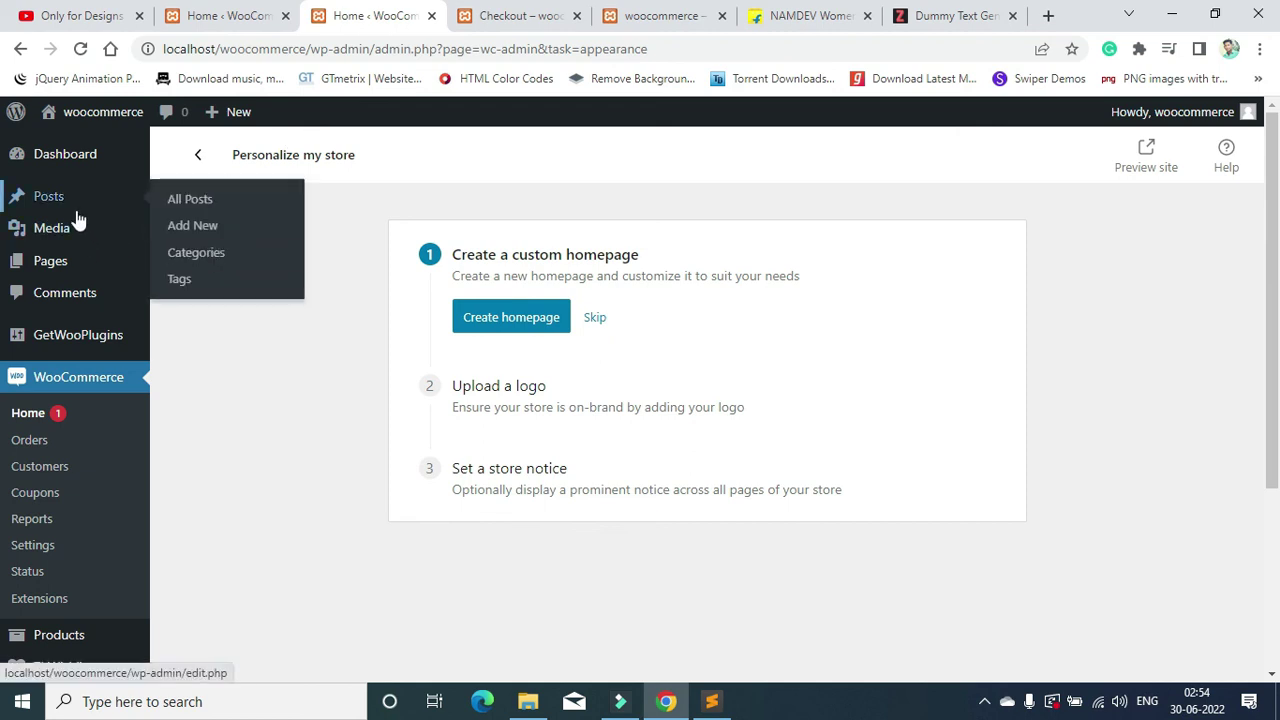